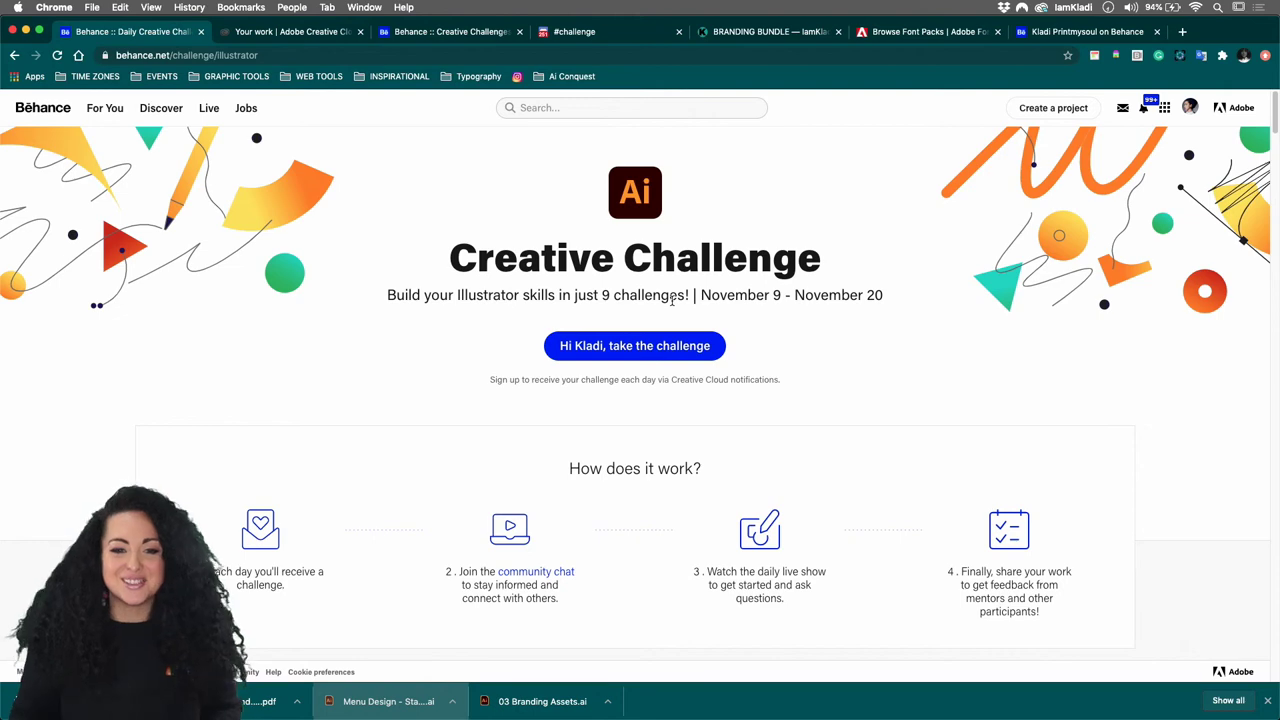
Find the Menu Design challenge on the challenge page and browse its shared Ch 3 - Menu Design and Brand Assets folders.
scroll(687, 289, down, 3)
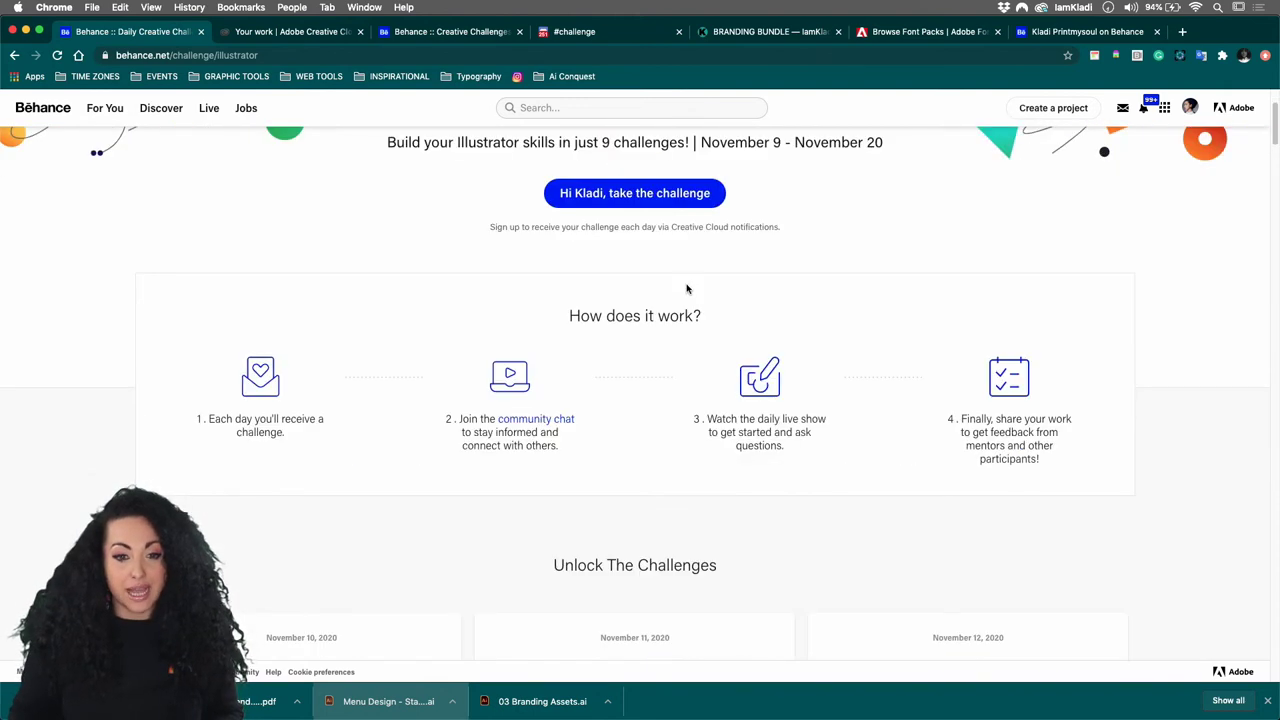
scroll(687, 289, down, 5)
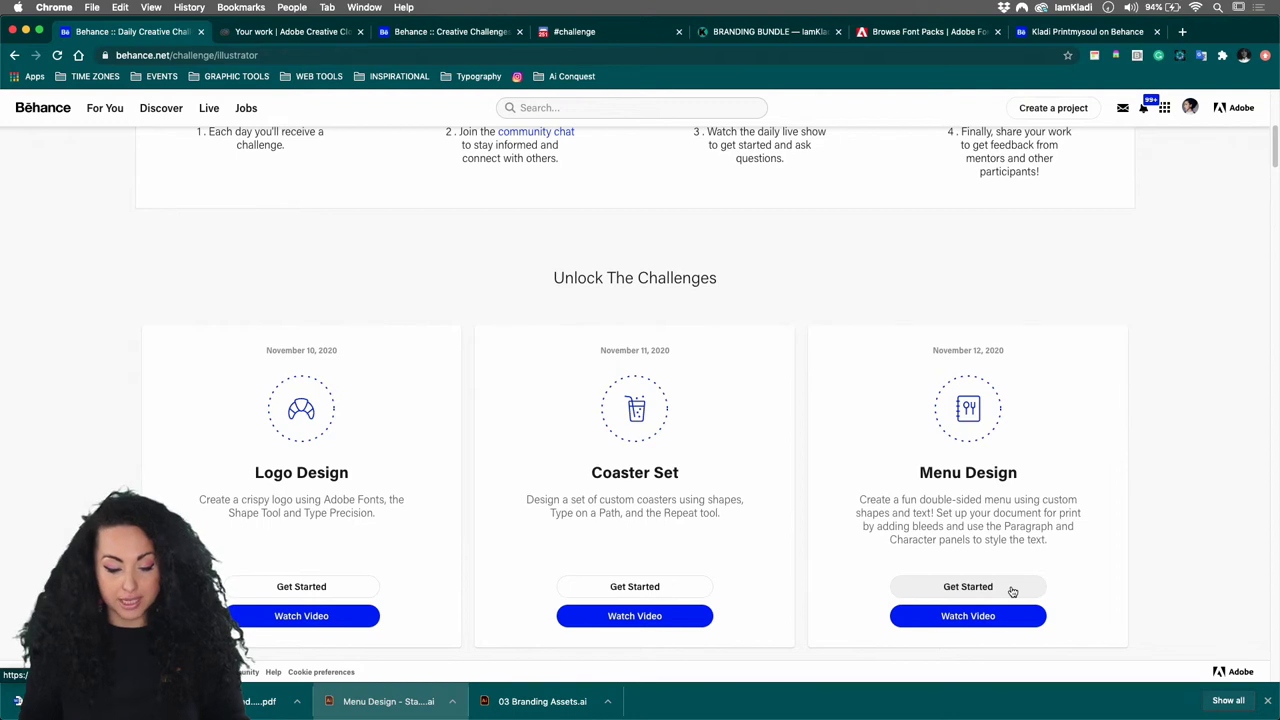
click(266, 40)
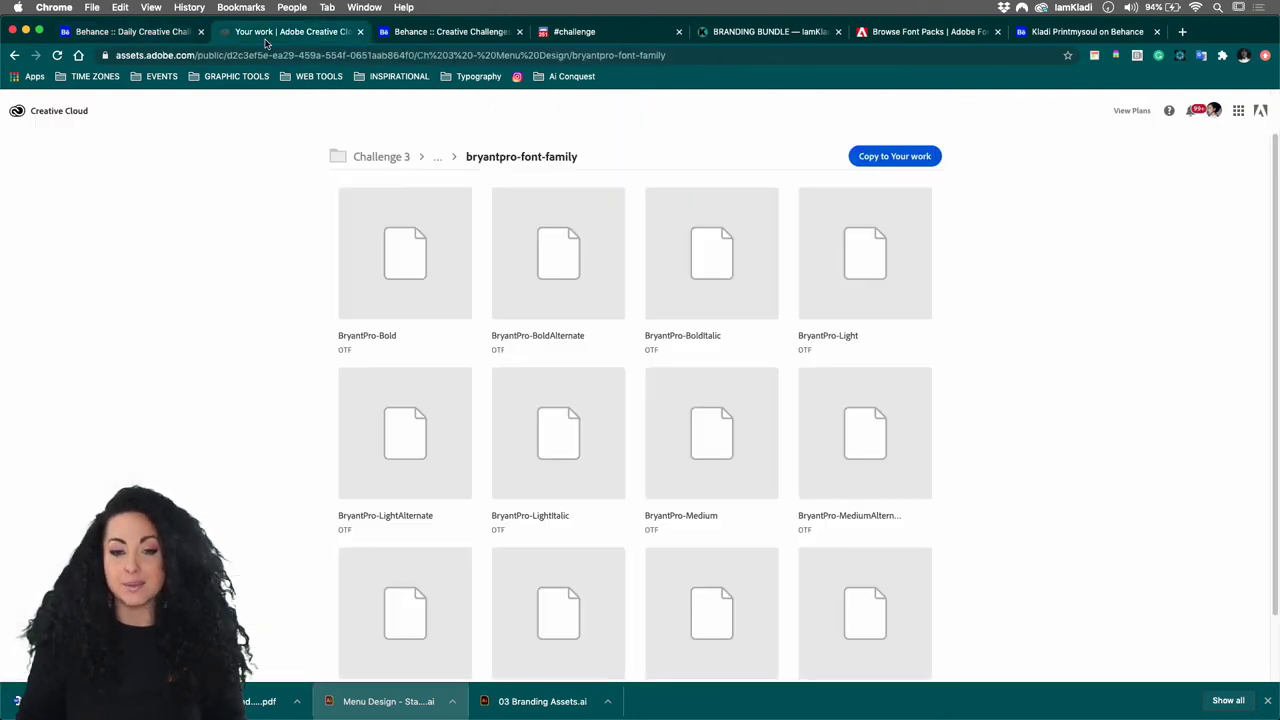
click(388, 157)
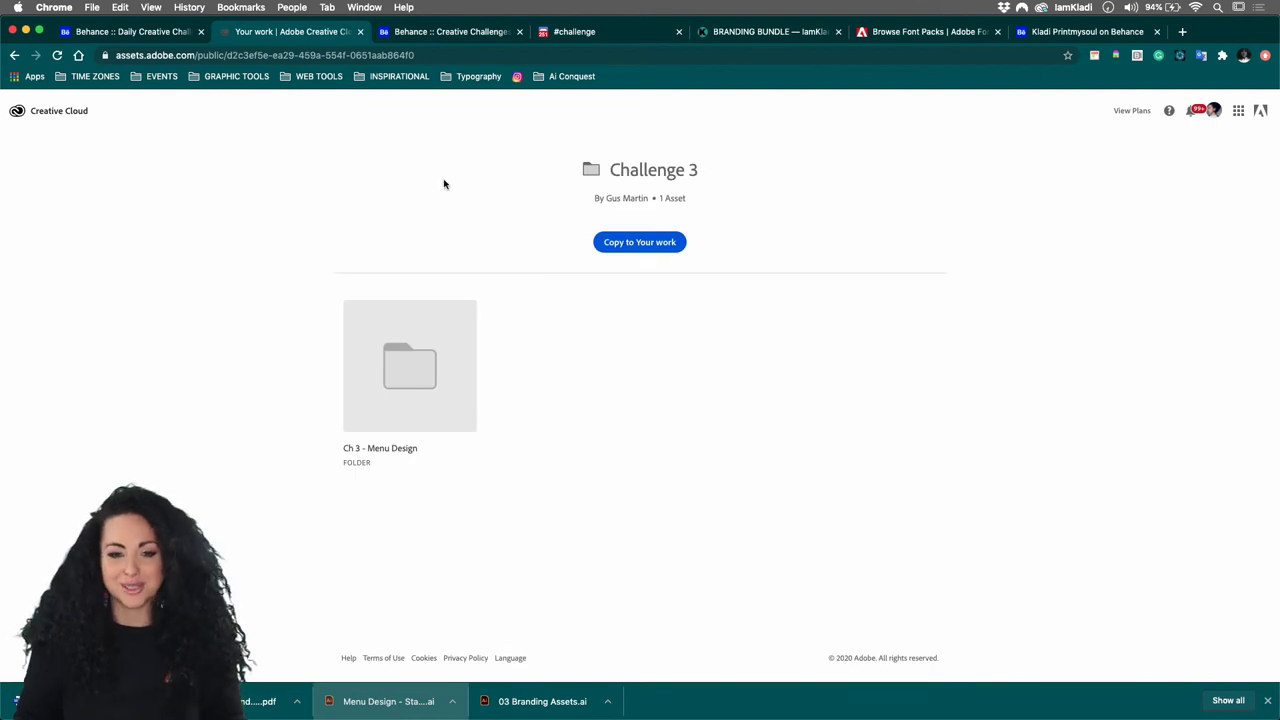
click(423, 372)
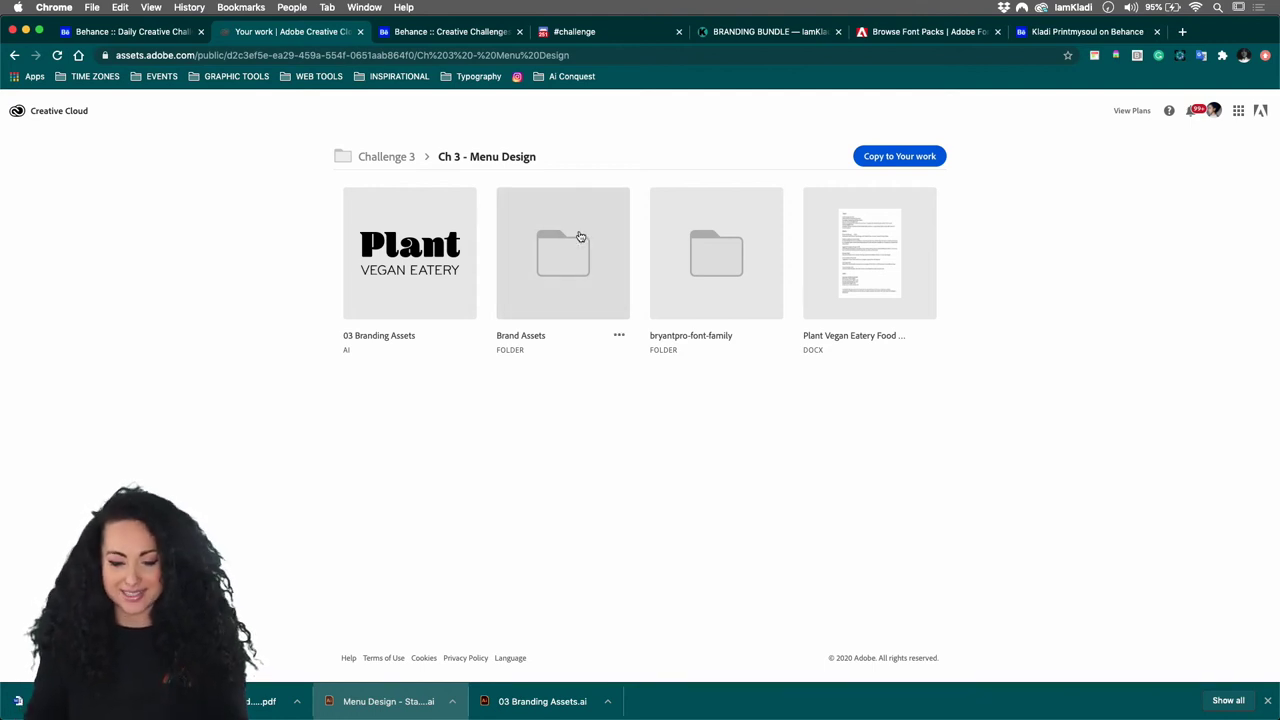
click(547, 271)
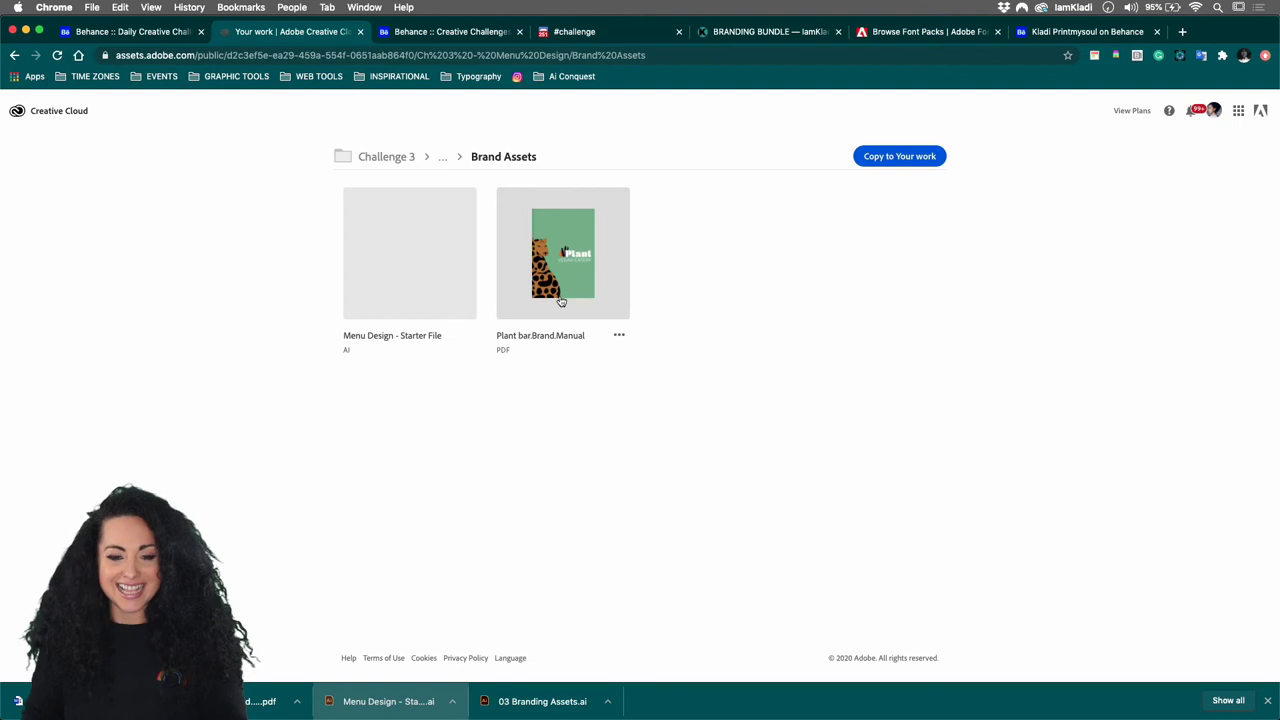
click(400, 158)
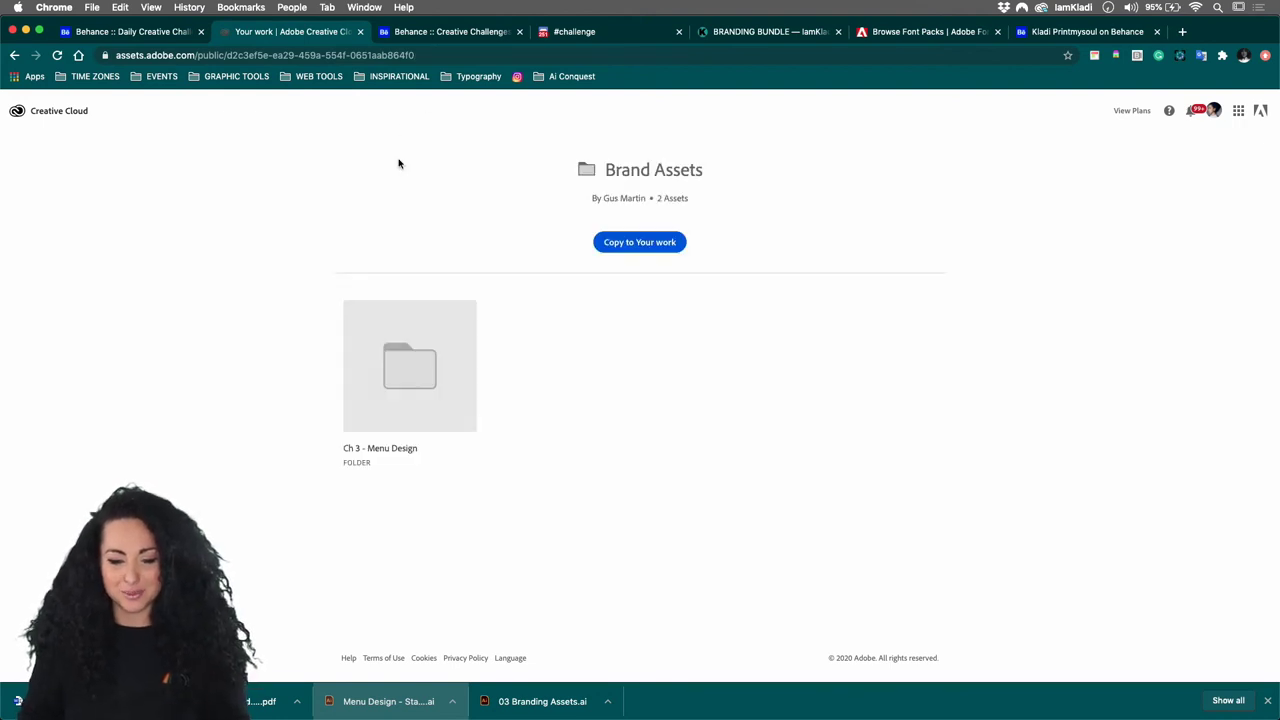
click(416, 374)
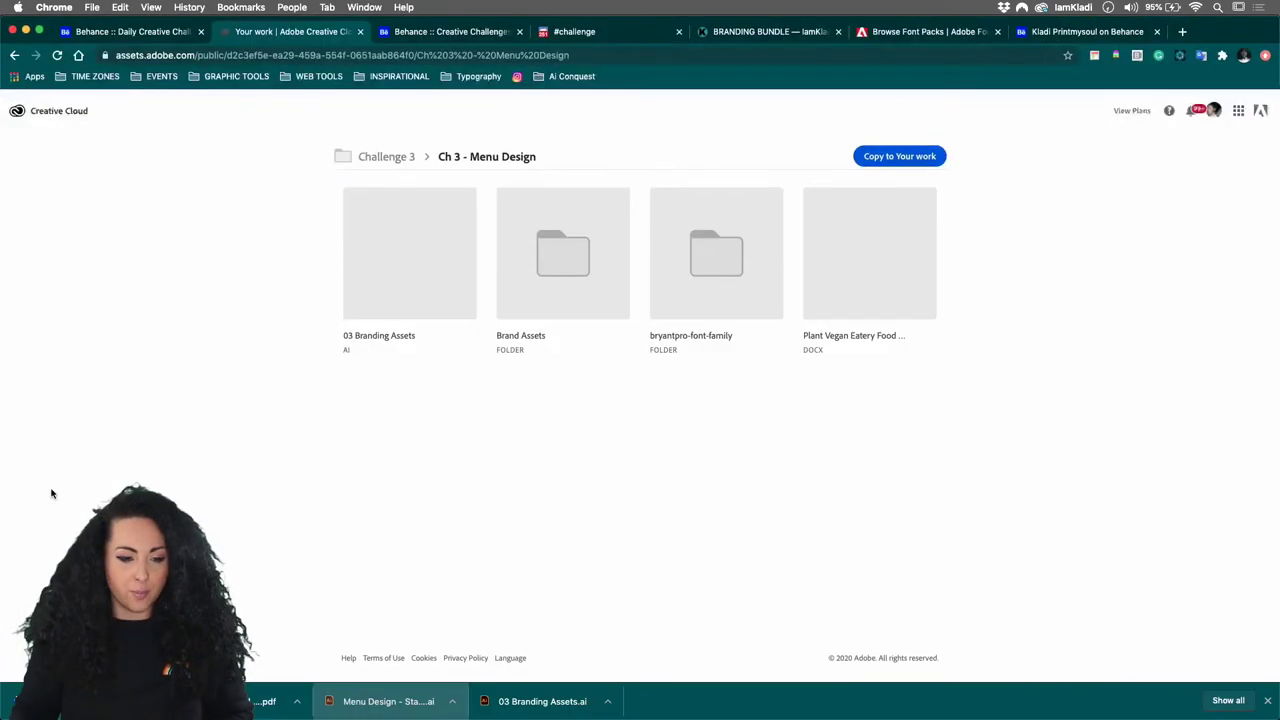
Return to the Behance challenge page and look over its Next Steps section.
click(113, 33)
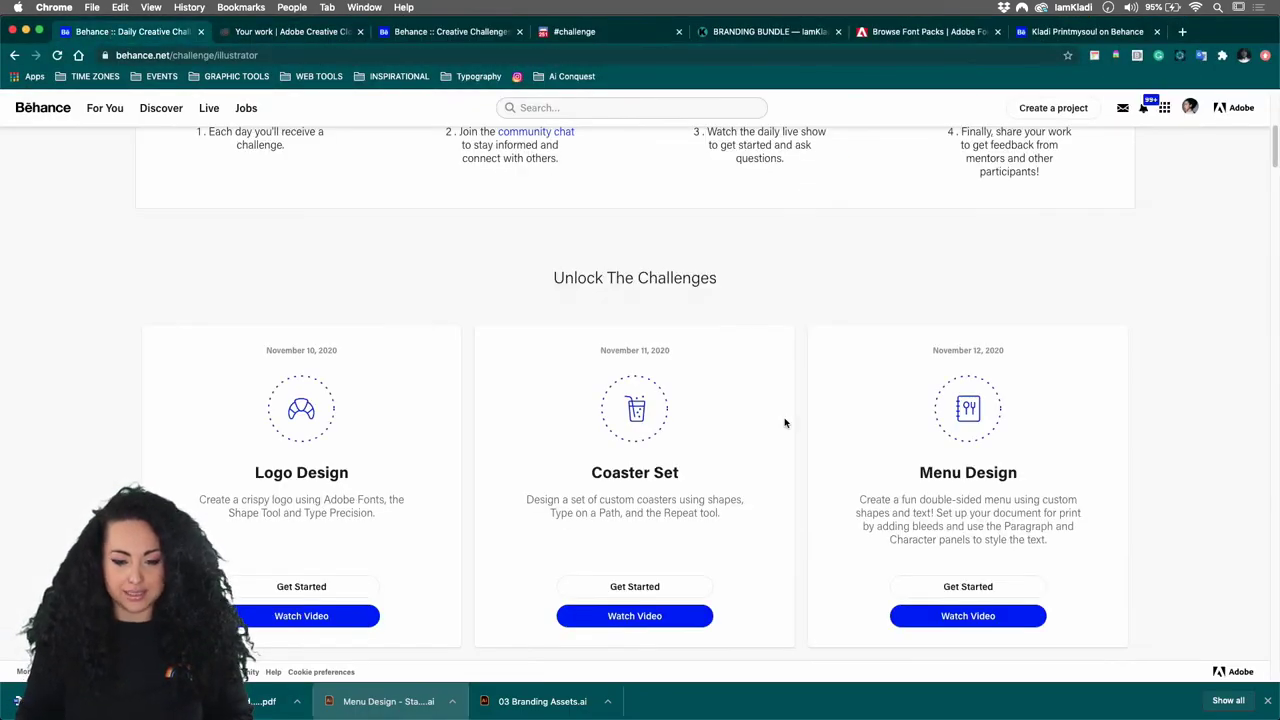
scroll(785, 423, down, 15)
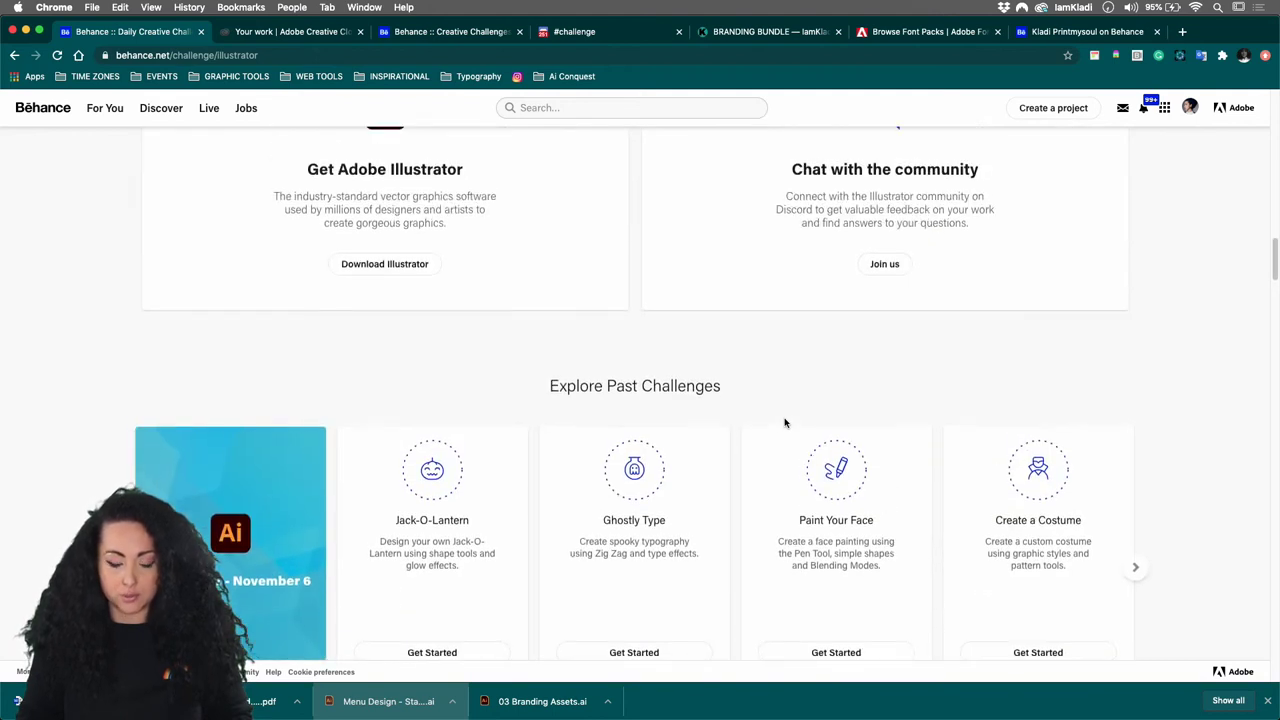
scroll(785, 423, up, 3)
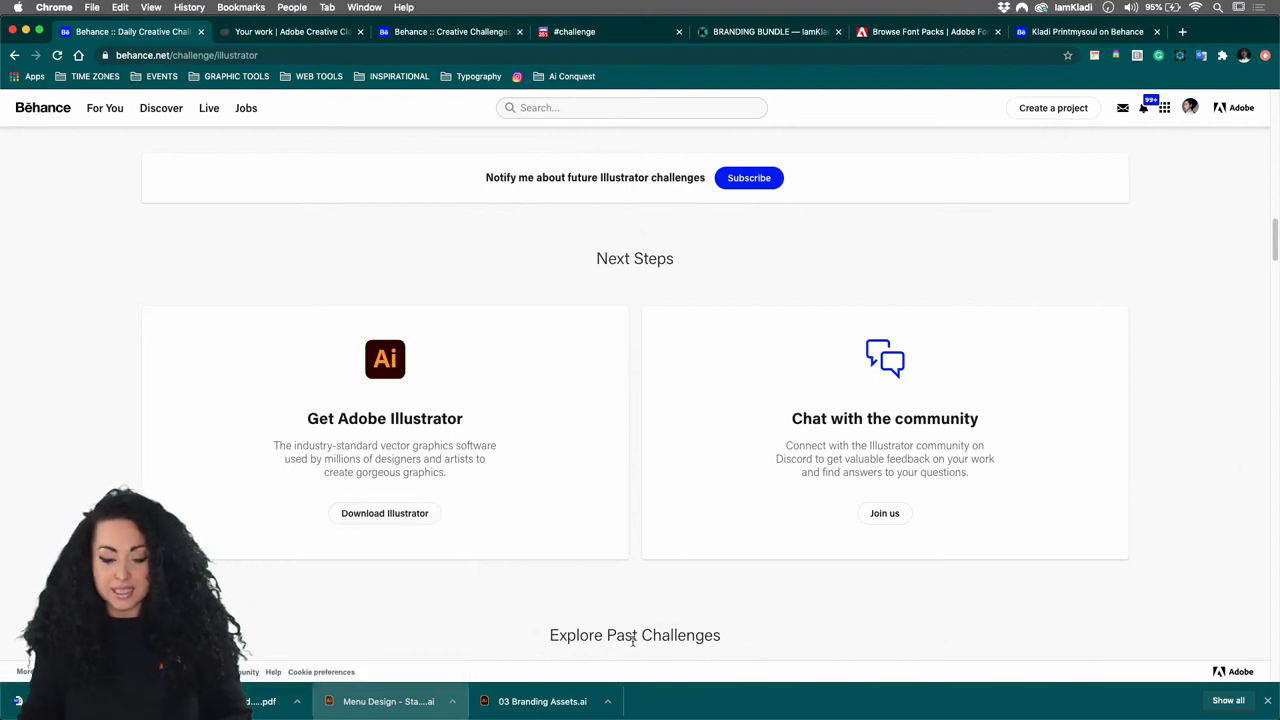
Switch to Illustrator and view both artboards of the Menu Design starter file with their bleed guides.
click(592, 700)
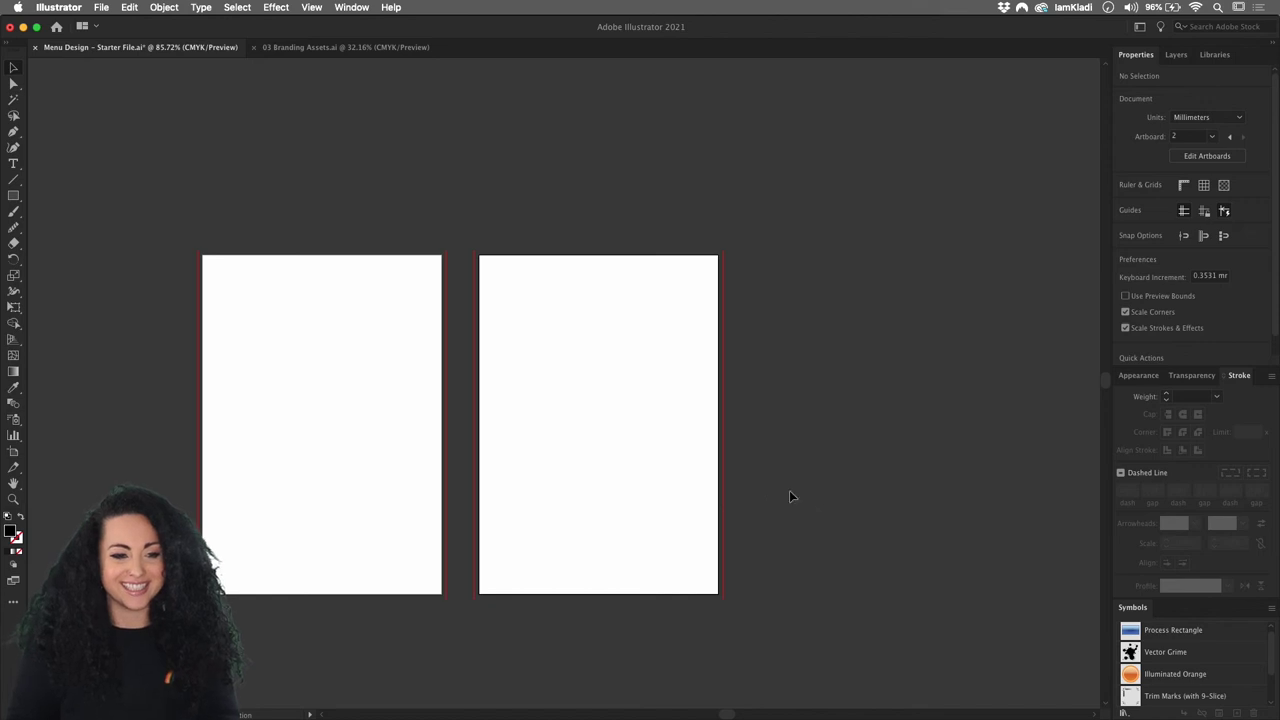
scroll(721, 476, left, 3)
scroll(721, 476, down, 2)
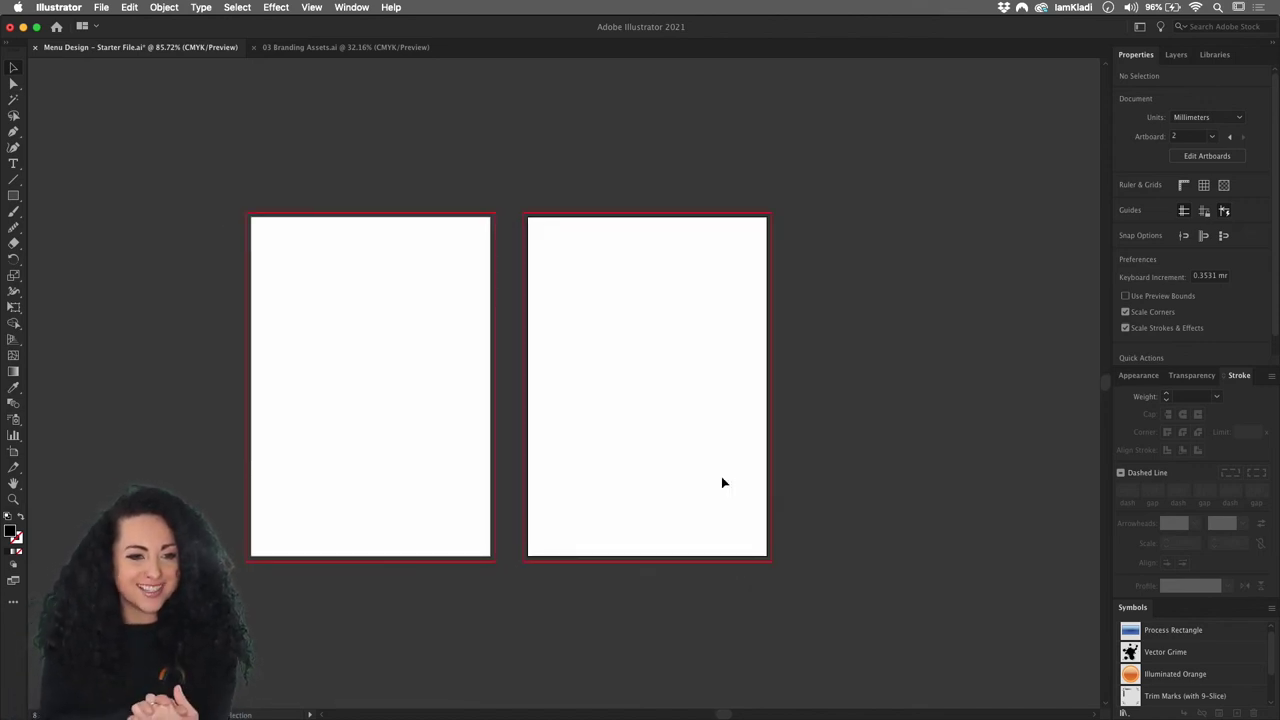
right_click(501, 437)
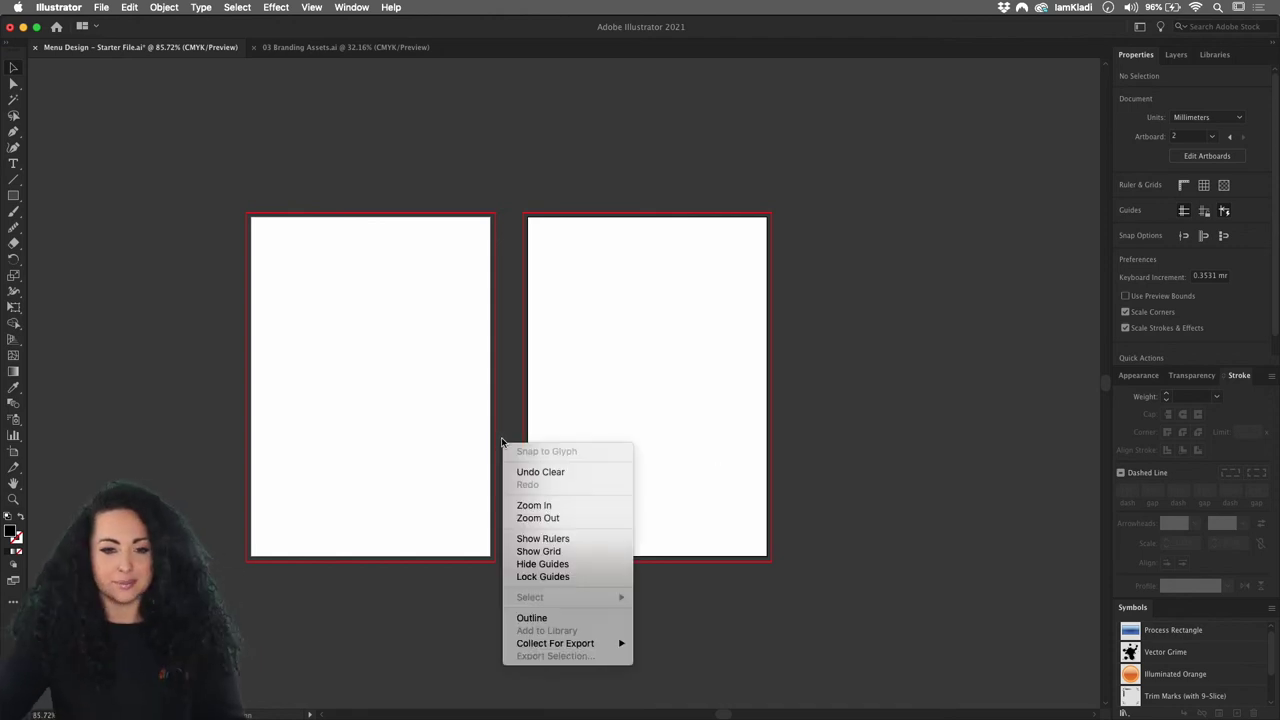
click(531, 432)
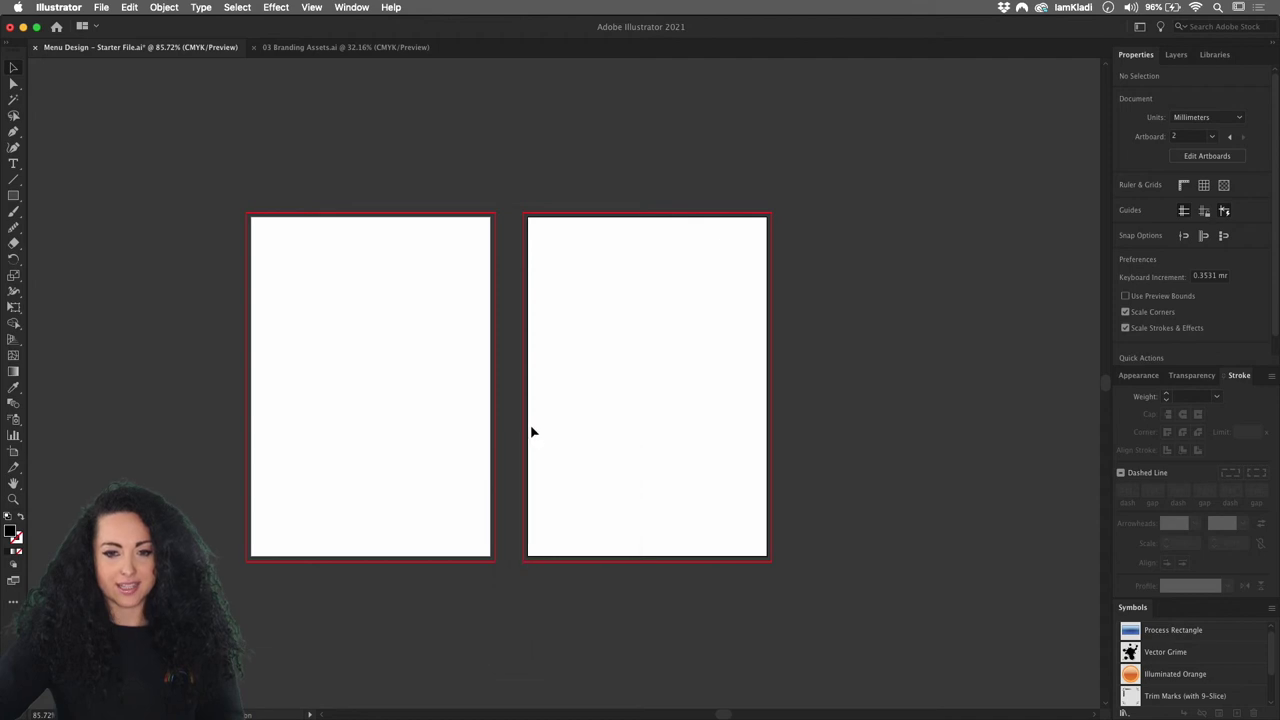
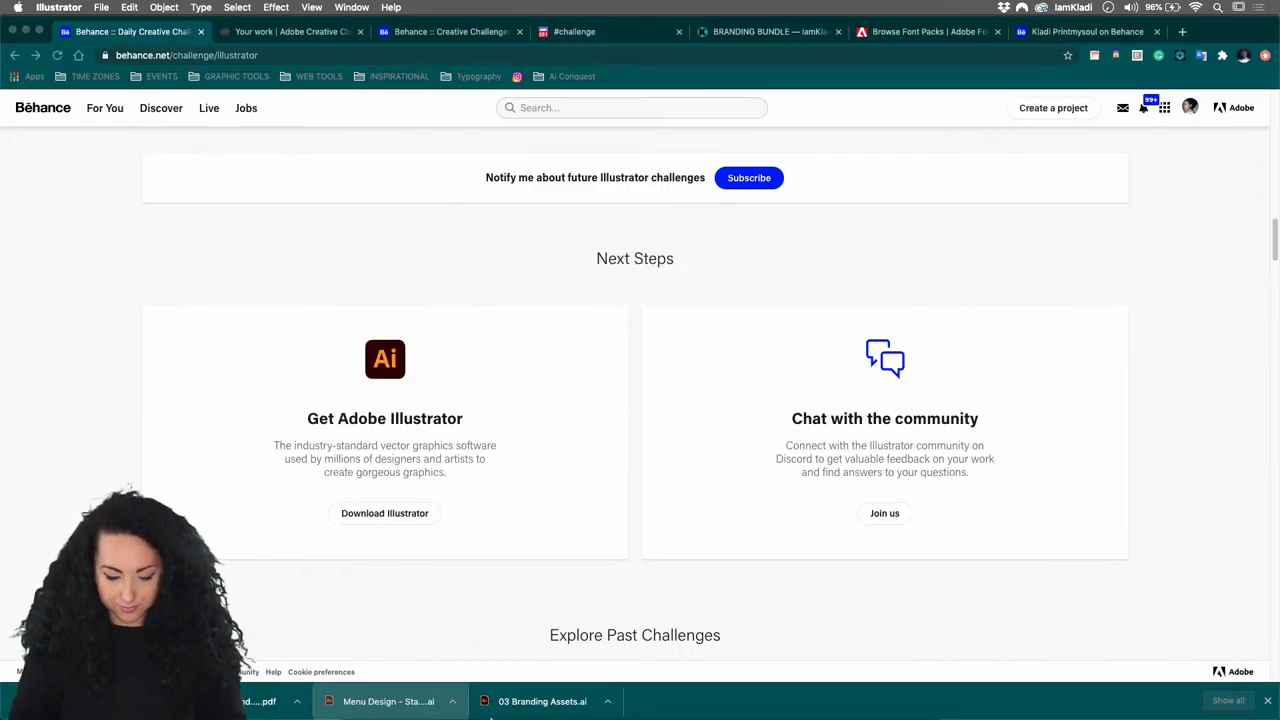
Back in Illustrator, set a 3 mm bleed on all sides for a new Letter print document, but close the setup without creating it.
click(590, 703)
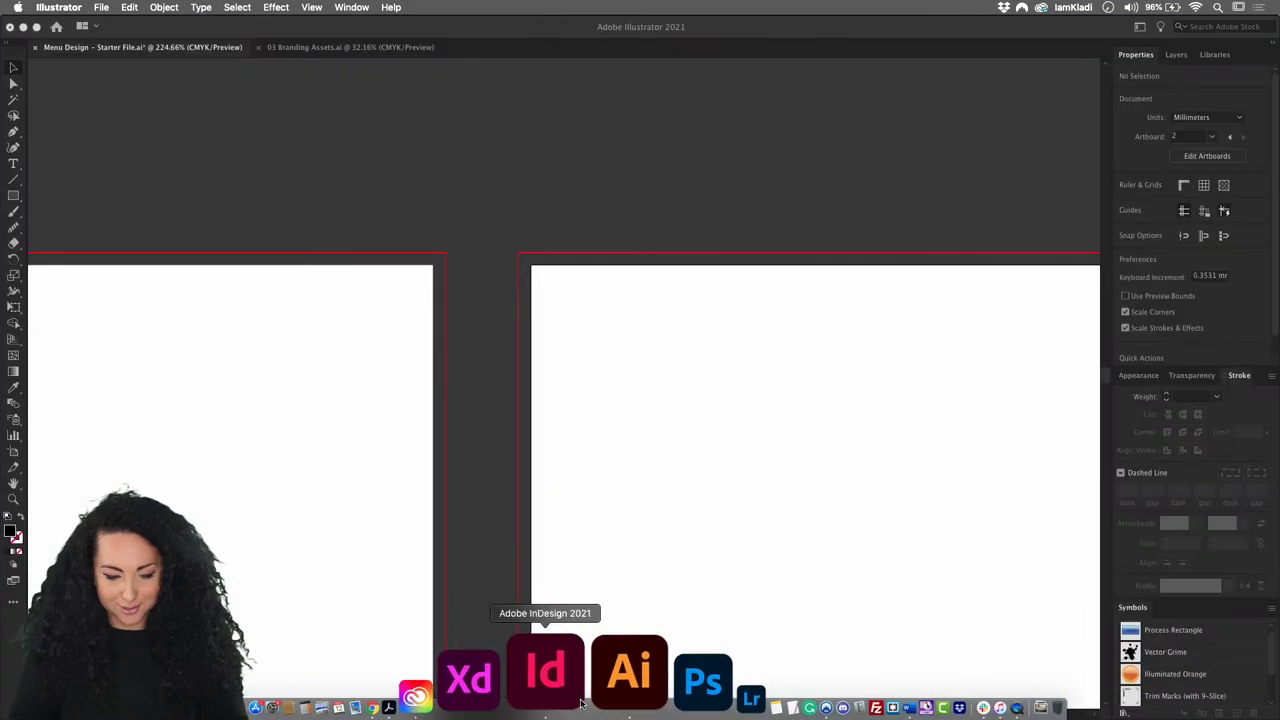
scroll(537, 257, down, 3)
key(super+n)
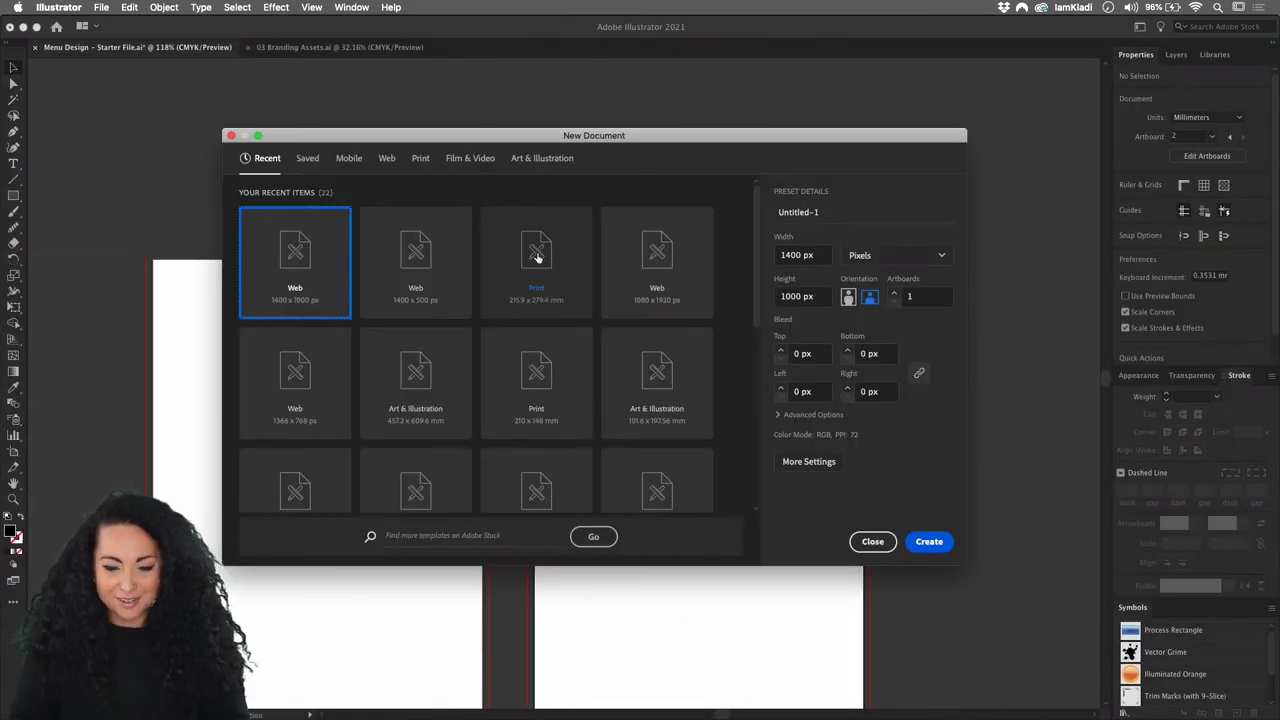
click(421, 160)
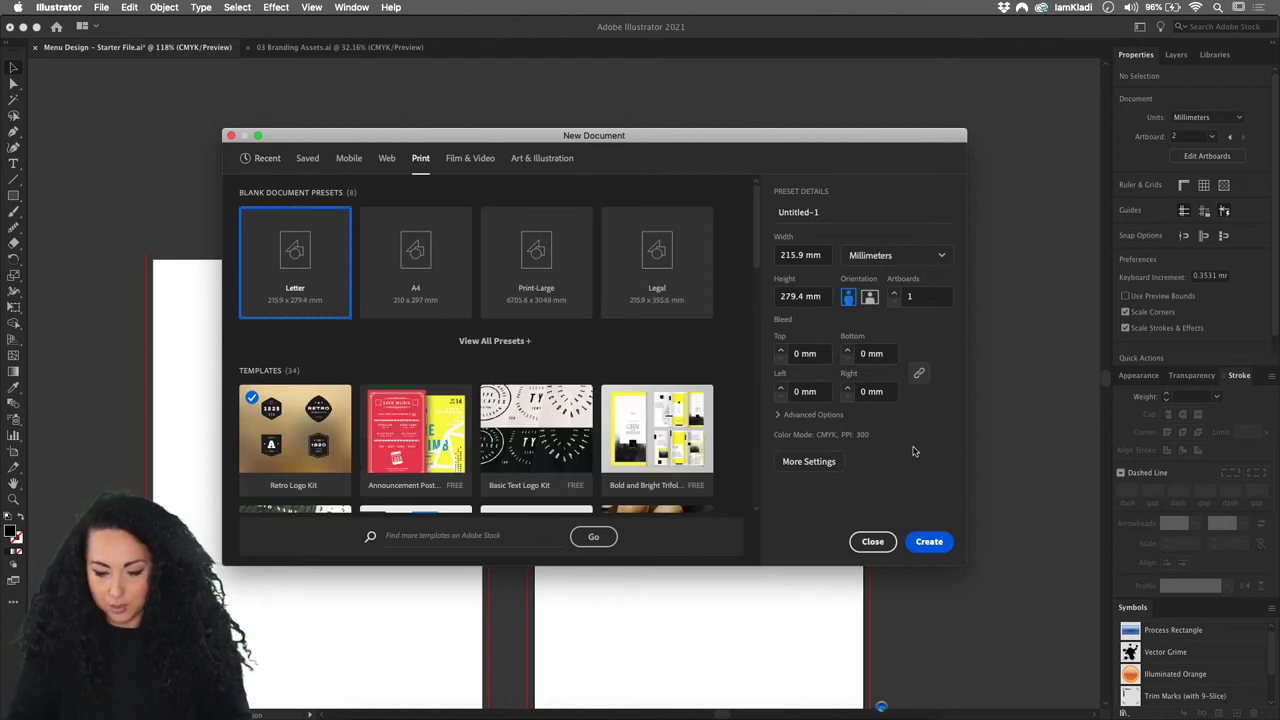
click(779, 415)
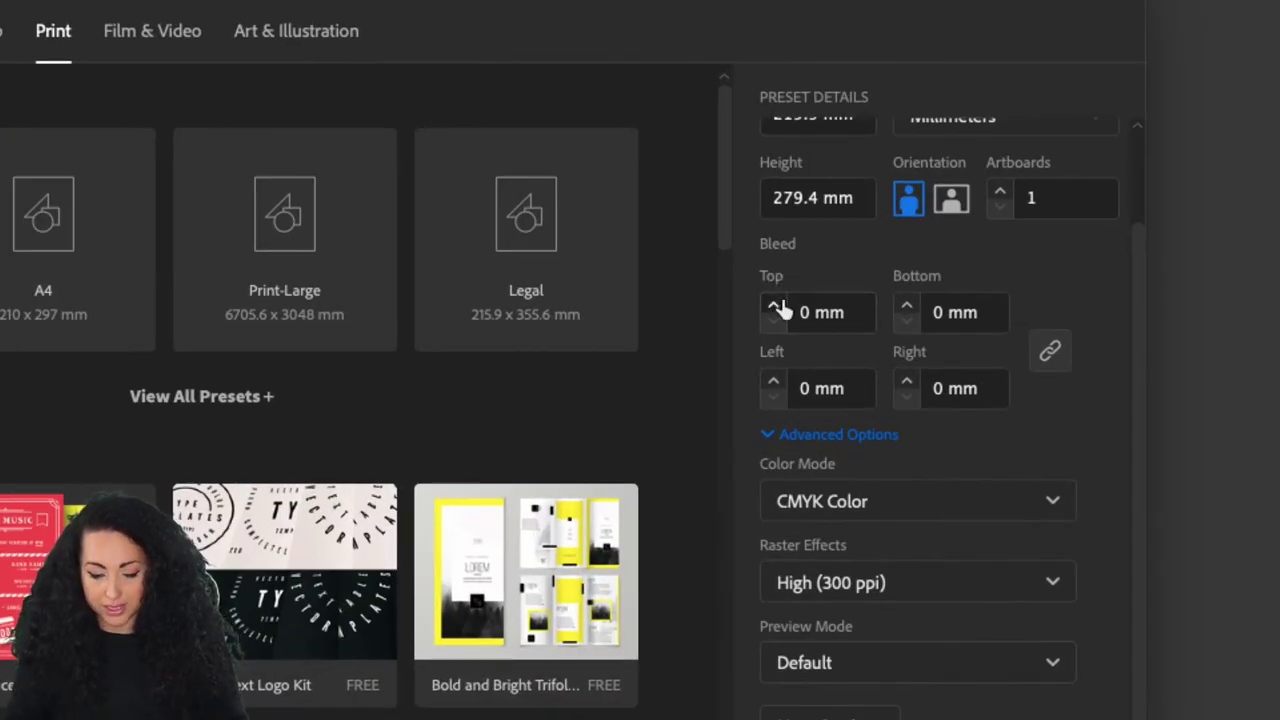
click(775, 305)
click(775, 305)
click(775, 305)
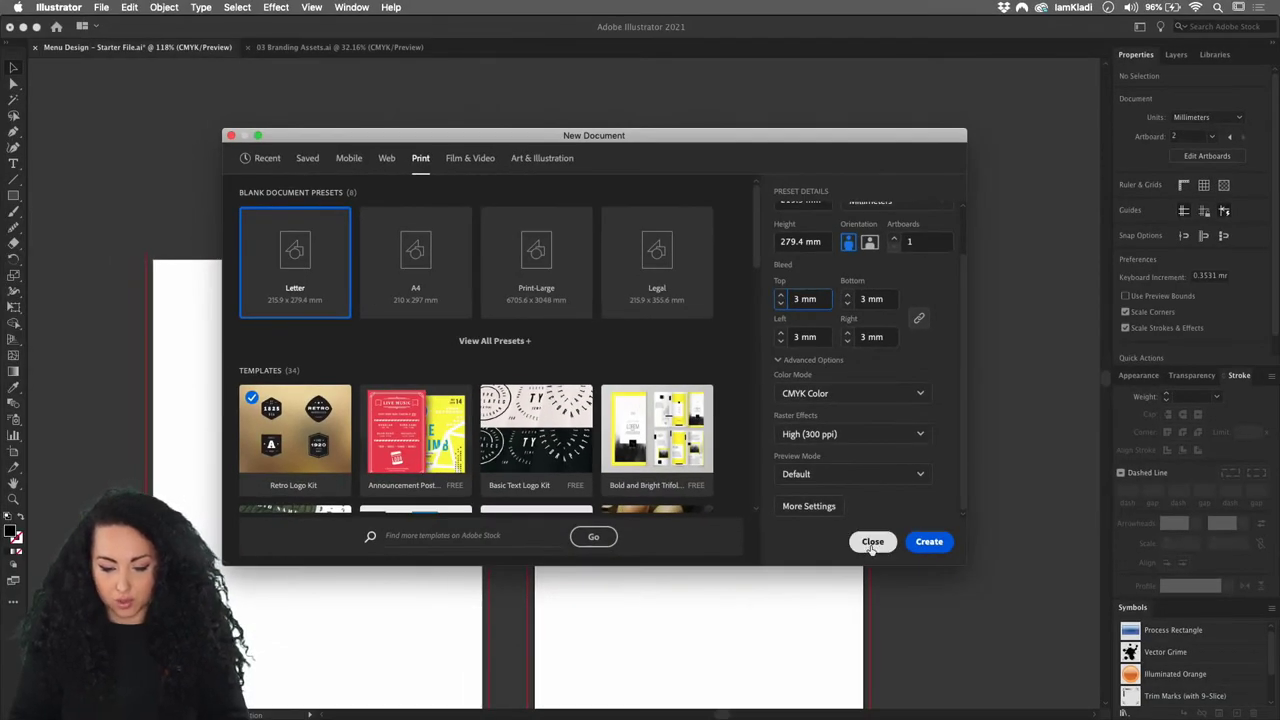
click(870, 545)
scroll(829, 532, down, 1)
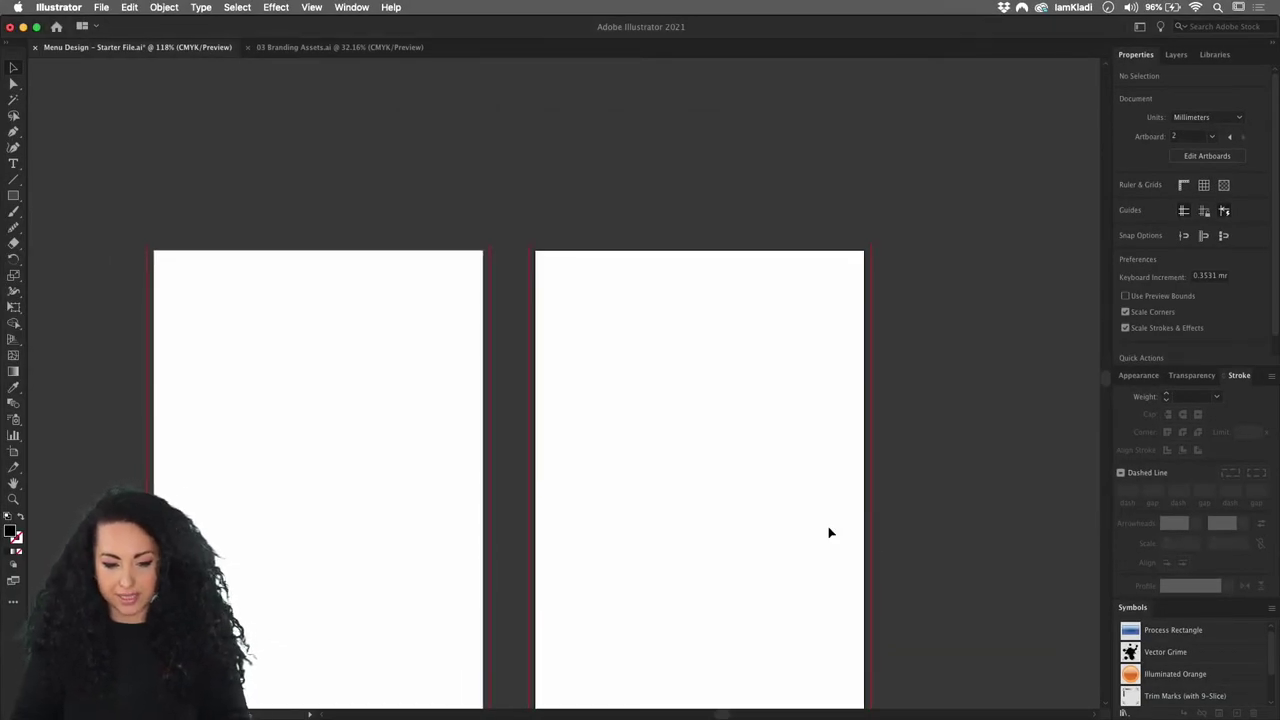
scroll(829, 532, down, 5)
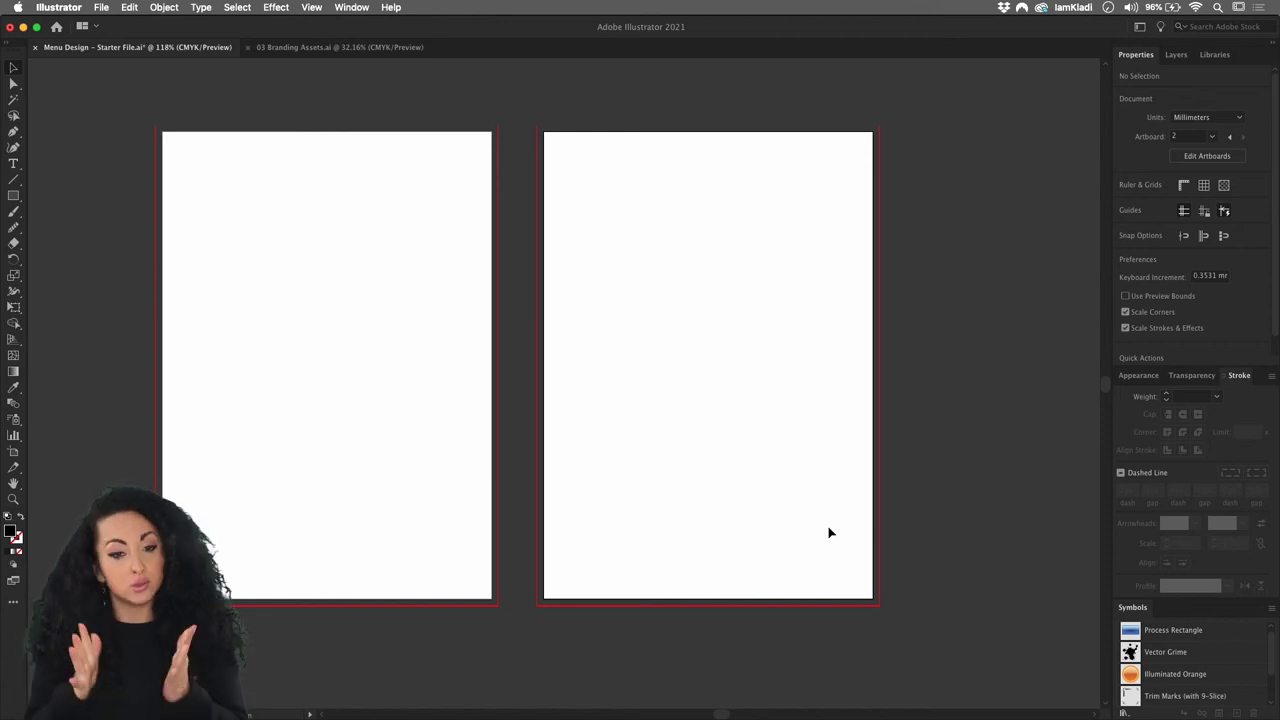
View the cloud documents on the home screen and return to the open starter file.
click(56, 27)
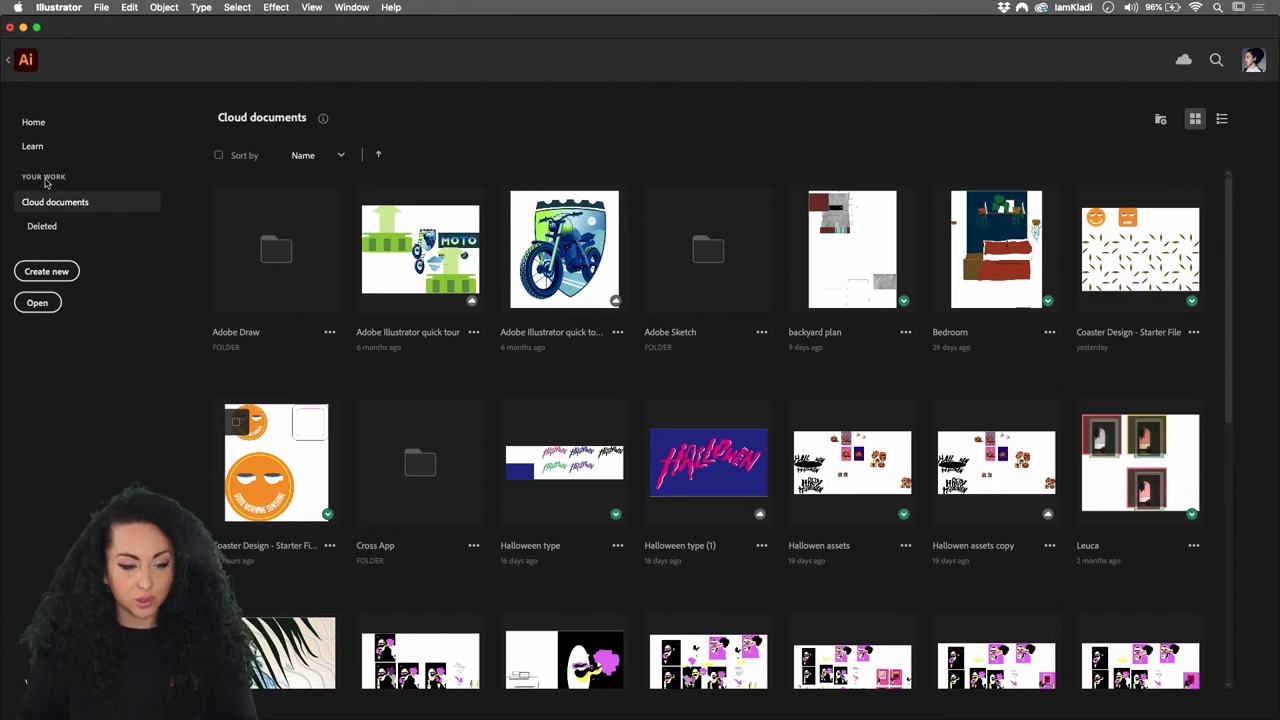
click(87, 208)
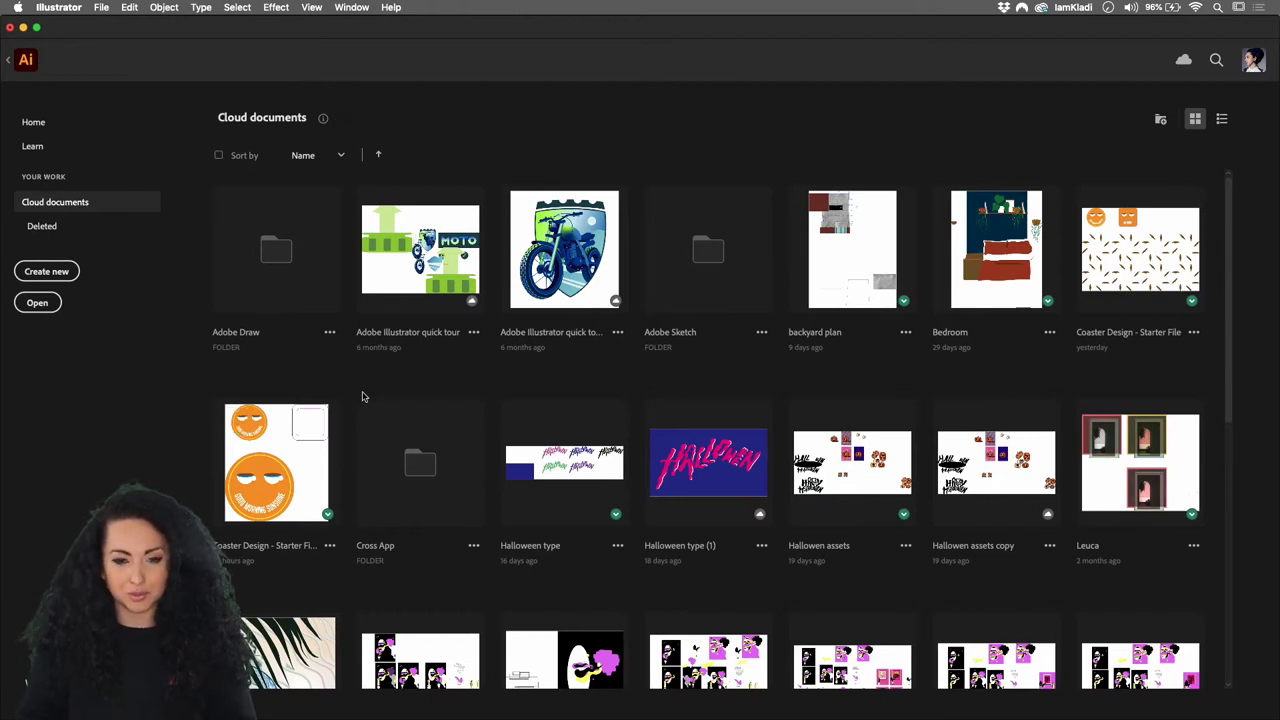
click(8, 64)
Switch to Chrome to check the shared 03 Branding Assets file preview, and return to the starter file in Illustrator.
mouse_move(403, 705)
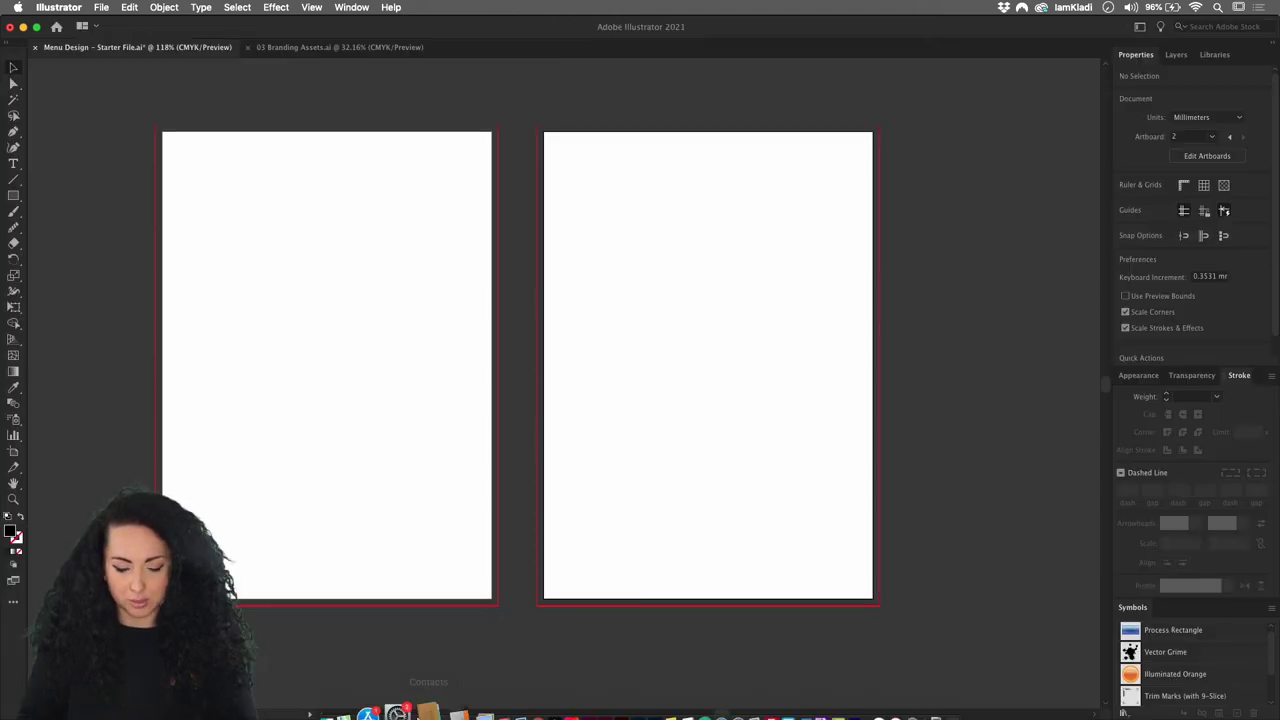
click(486, 688)
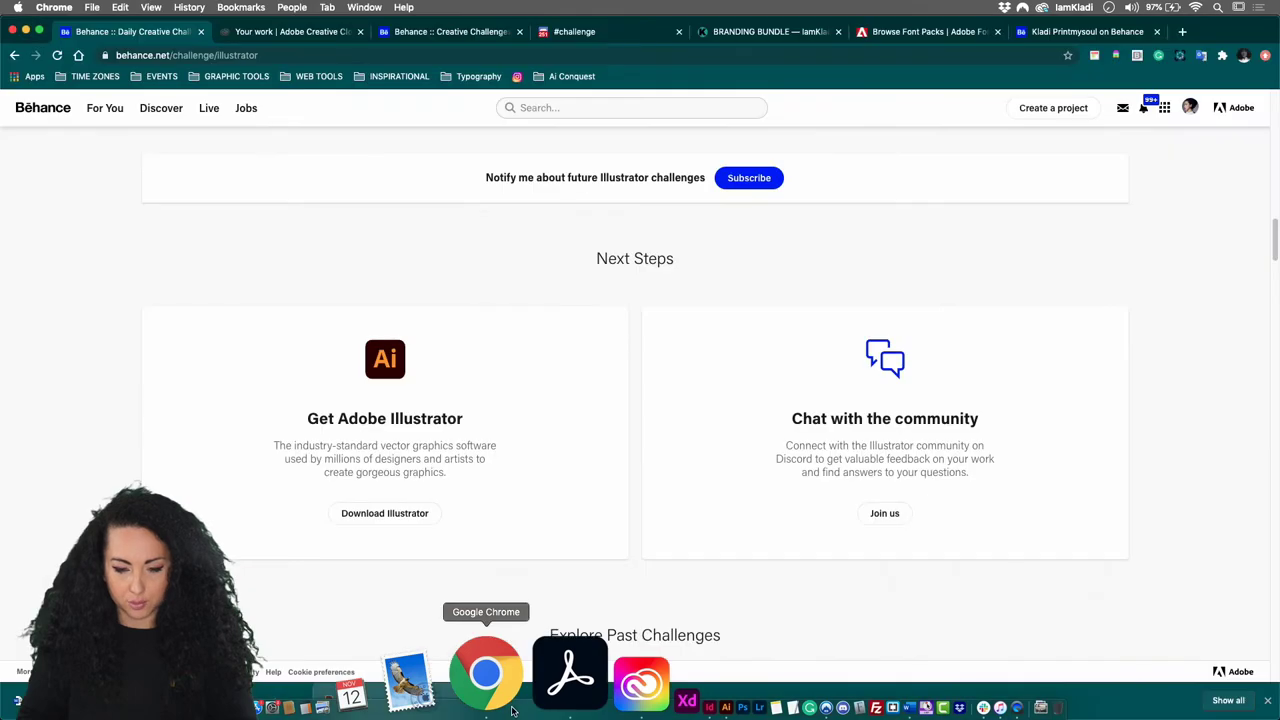
click(295, 31)
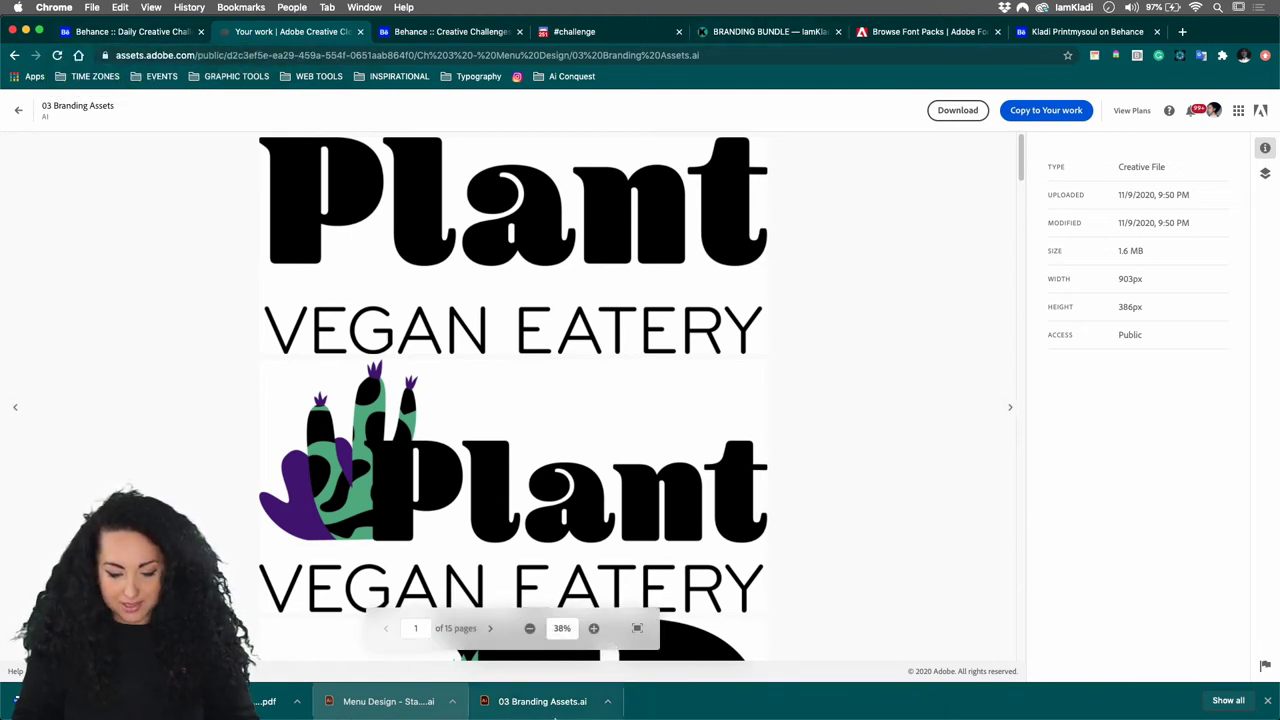
click(575, 705)
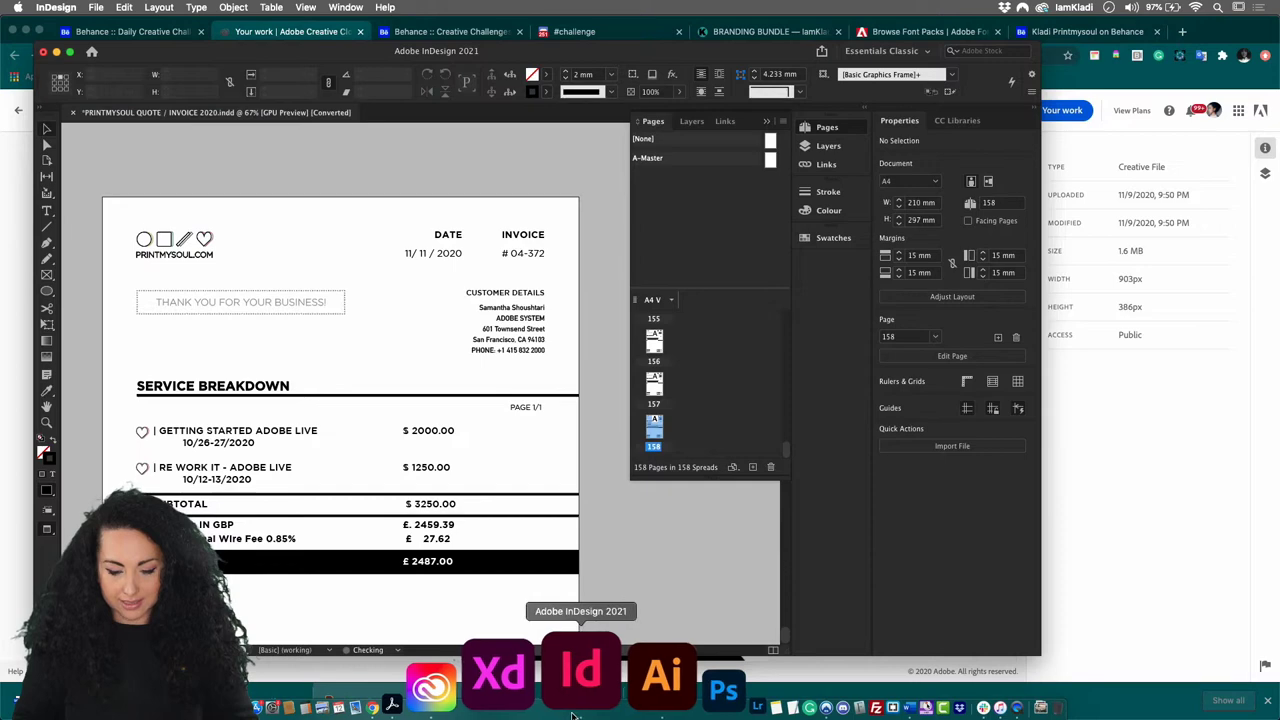
click(1066, 583)
mouse_move(743, 717)
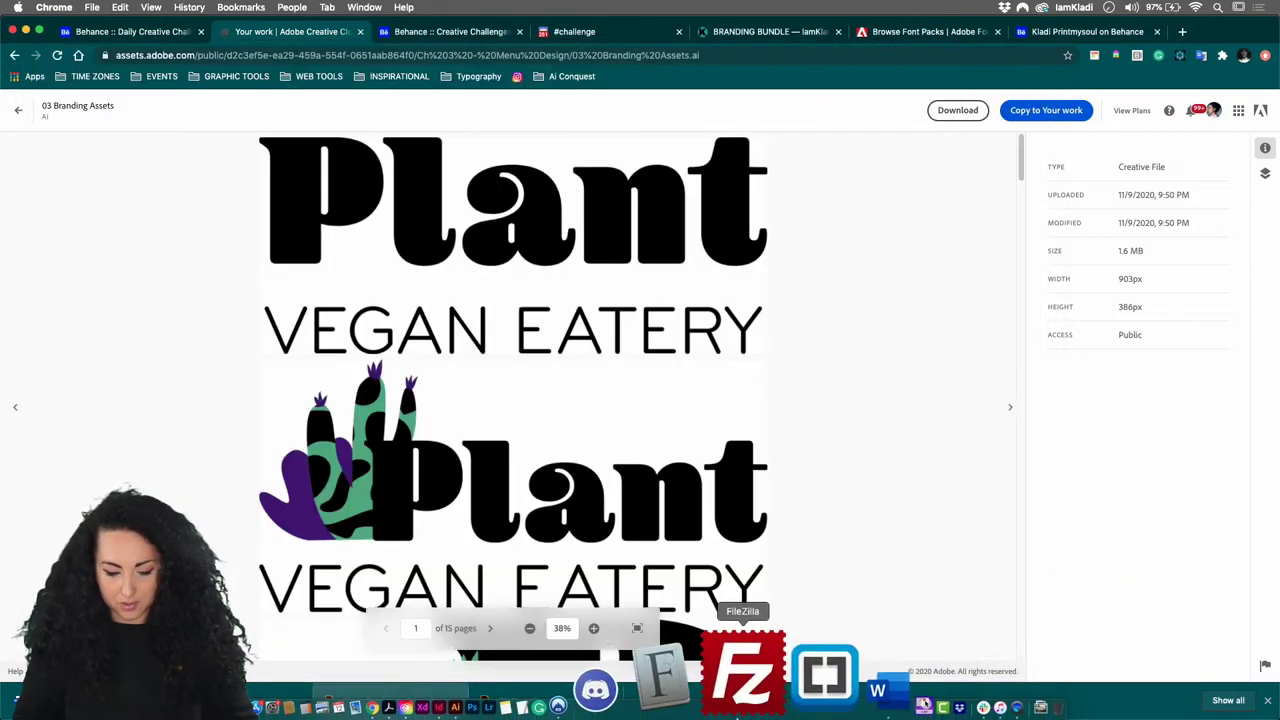
click(587, 710)
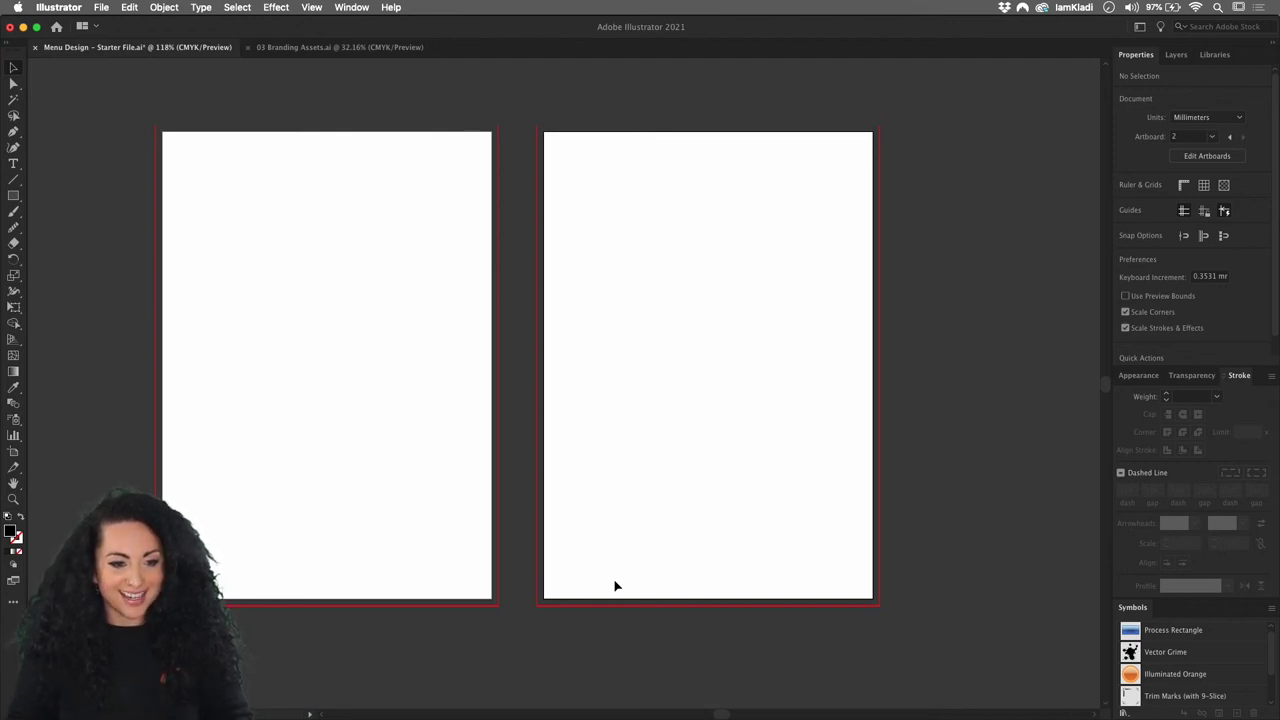
Place Plant Vegan Eatery Food Menu.docx with text formatting removed, in a text frame about 149 × 189 mm on the second artboard.
scroll(615, 585, up, 2)
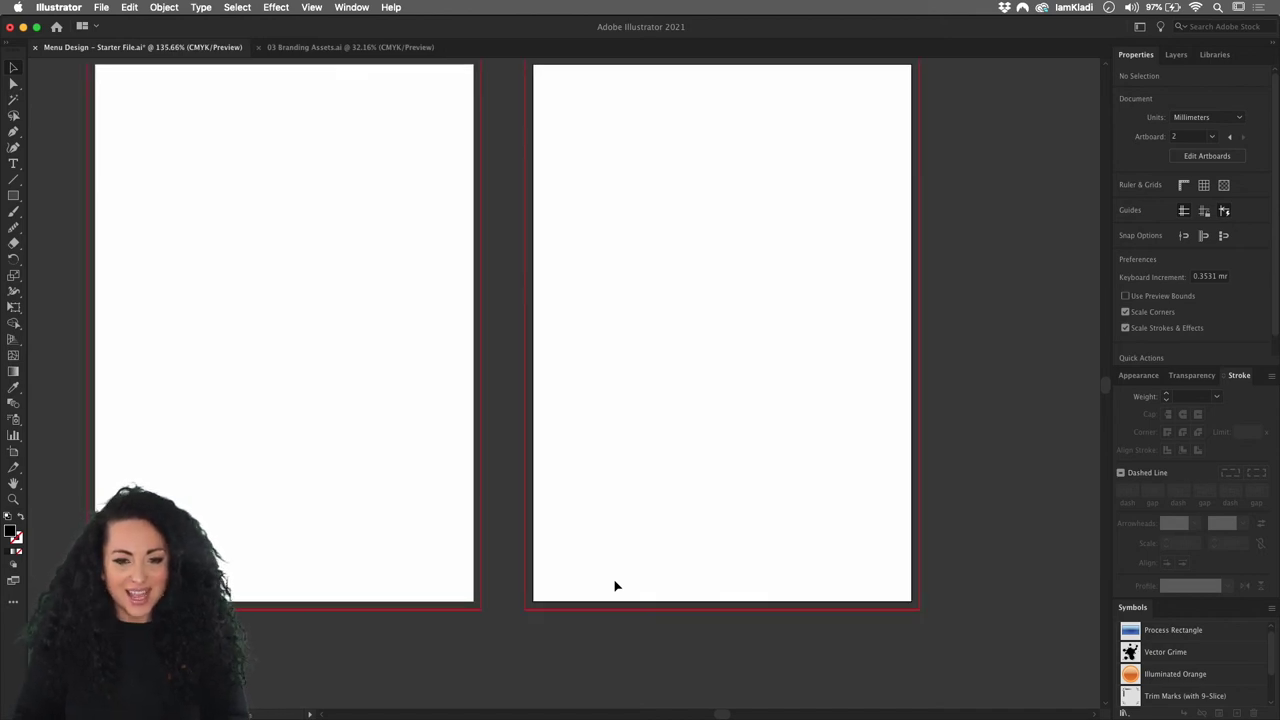
scroll(615, 585, down, 1)
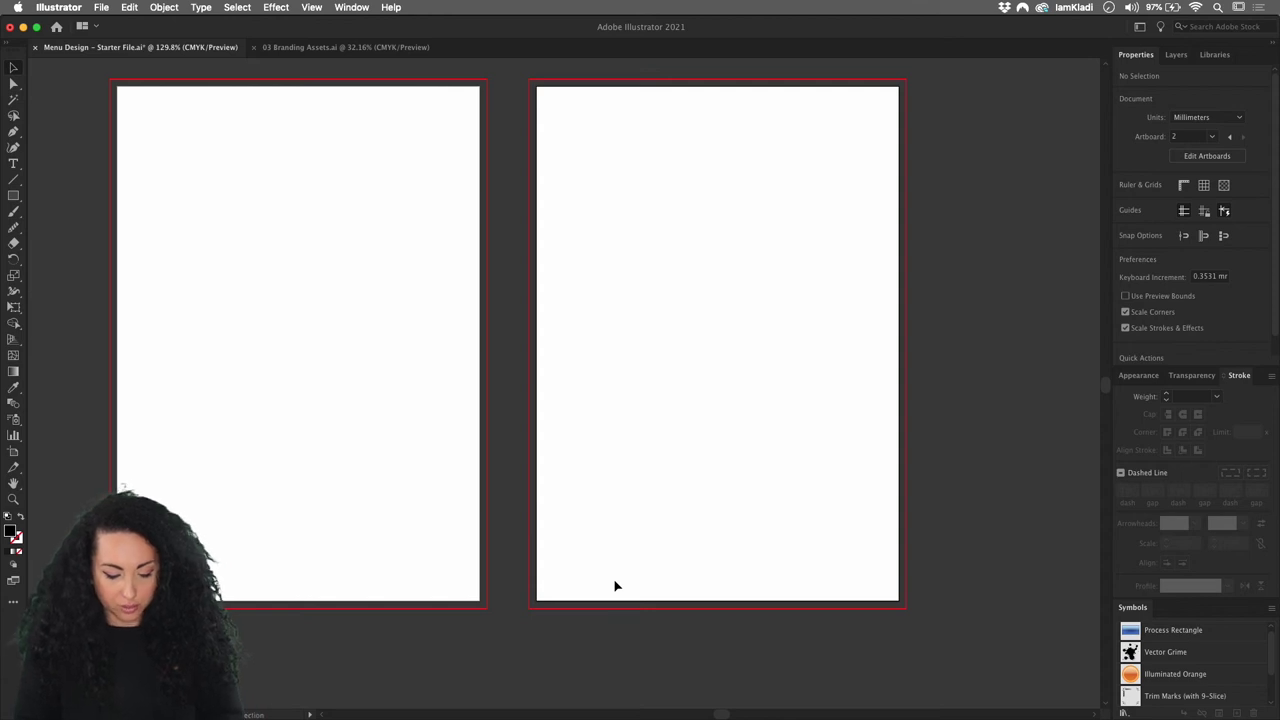
key(shift+super+p)
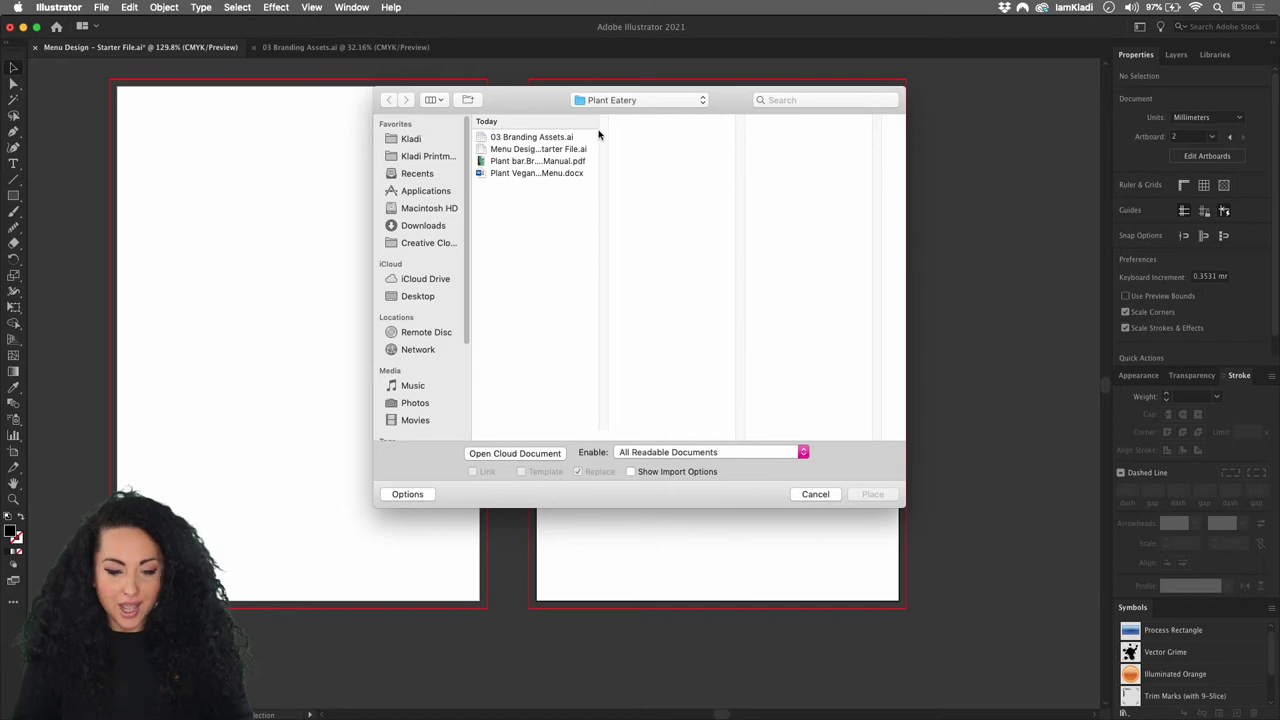
click(528, 177)
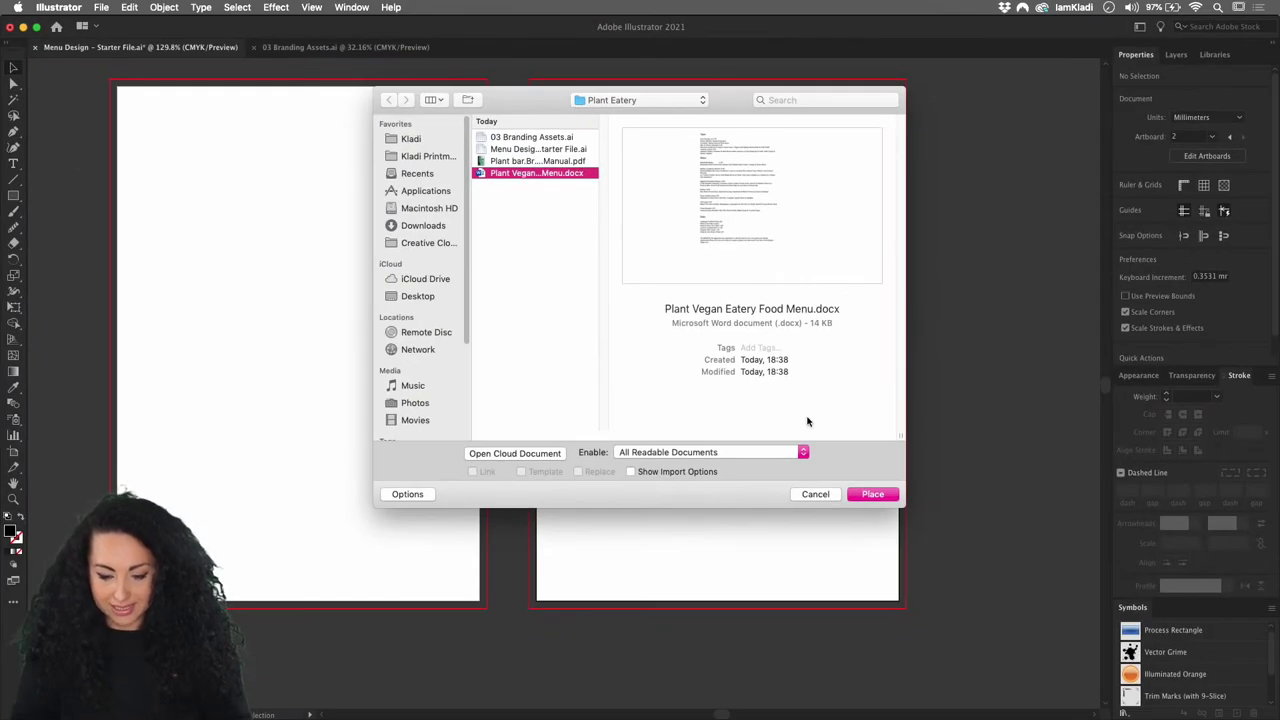
click(872, 494)
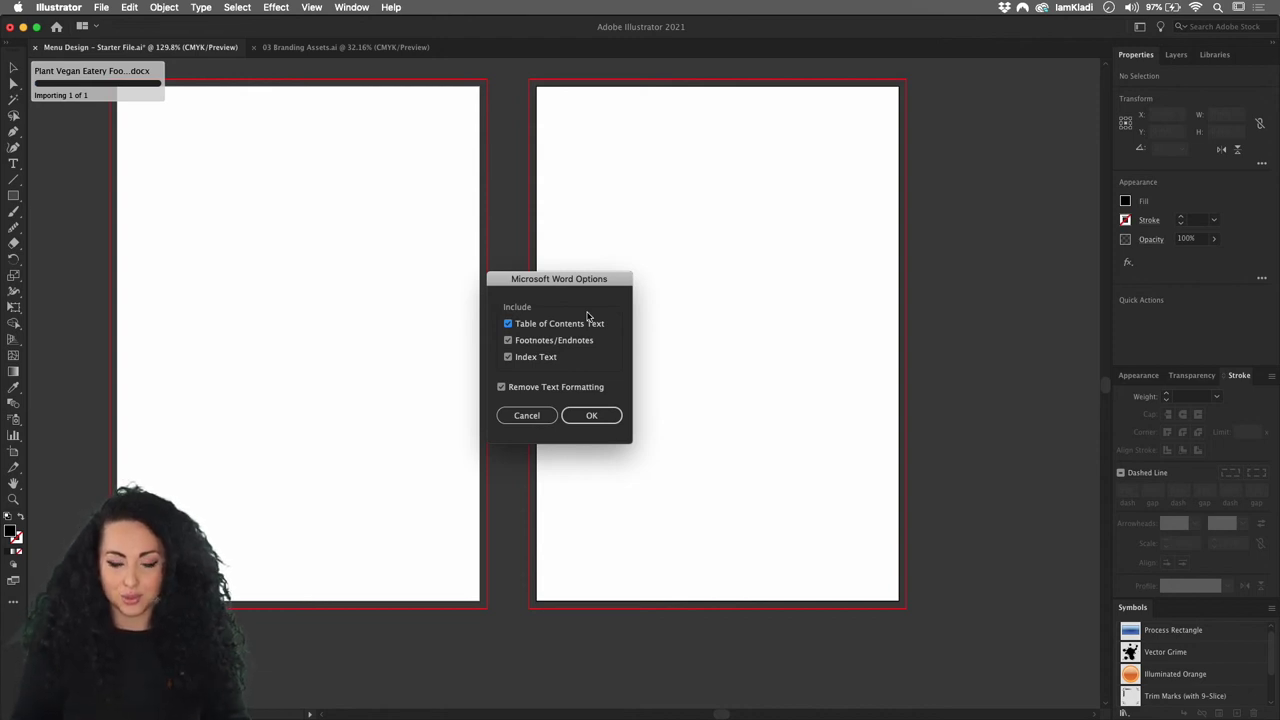
click(591, 416)
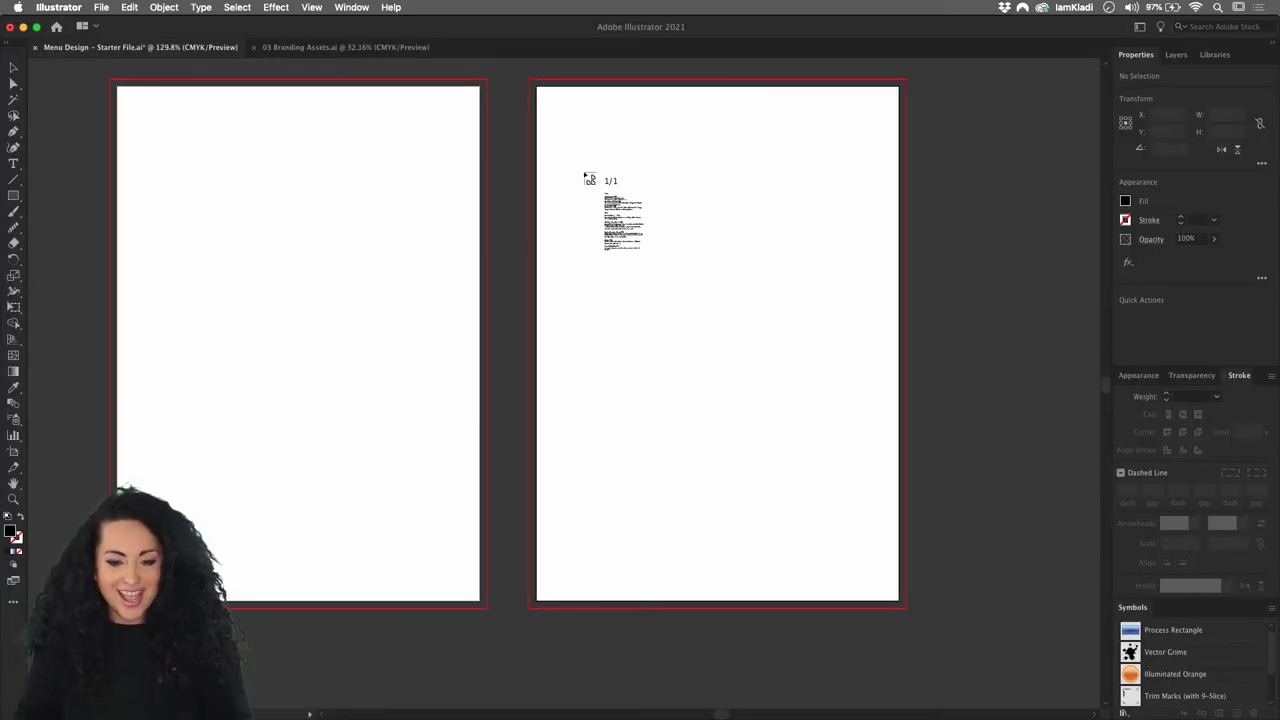
drag(547, 104, 911, 563)
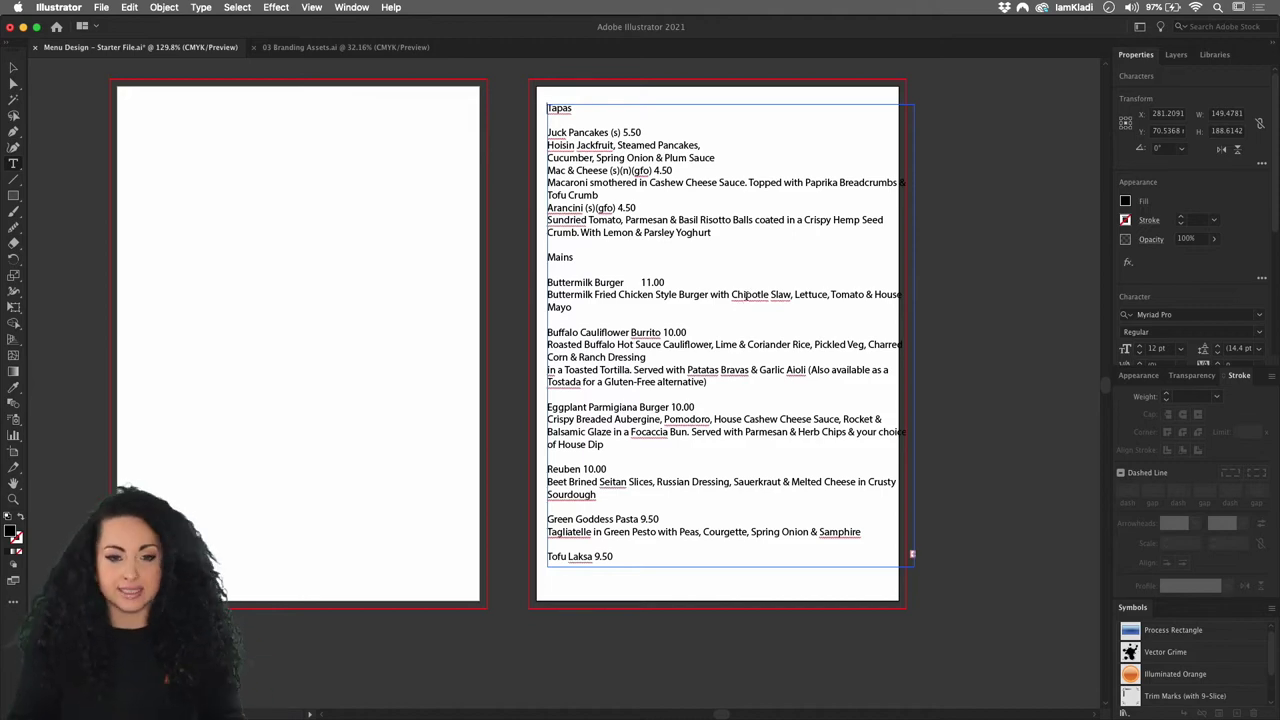
scroll(796, 204, up, 2)
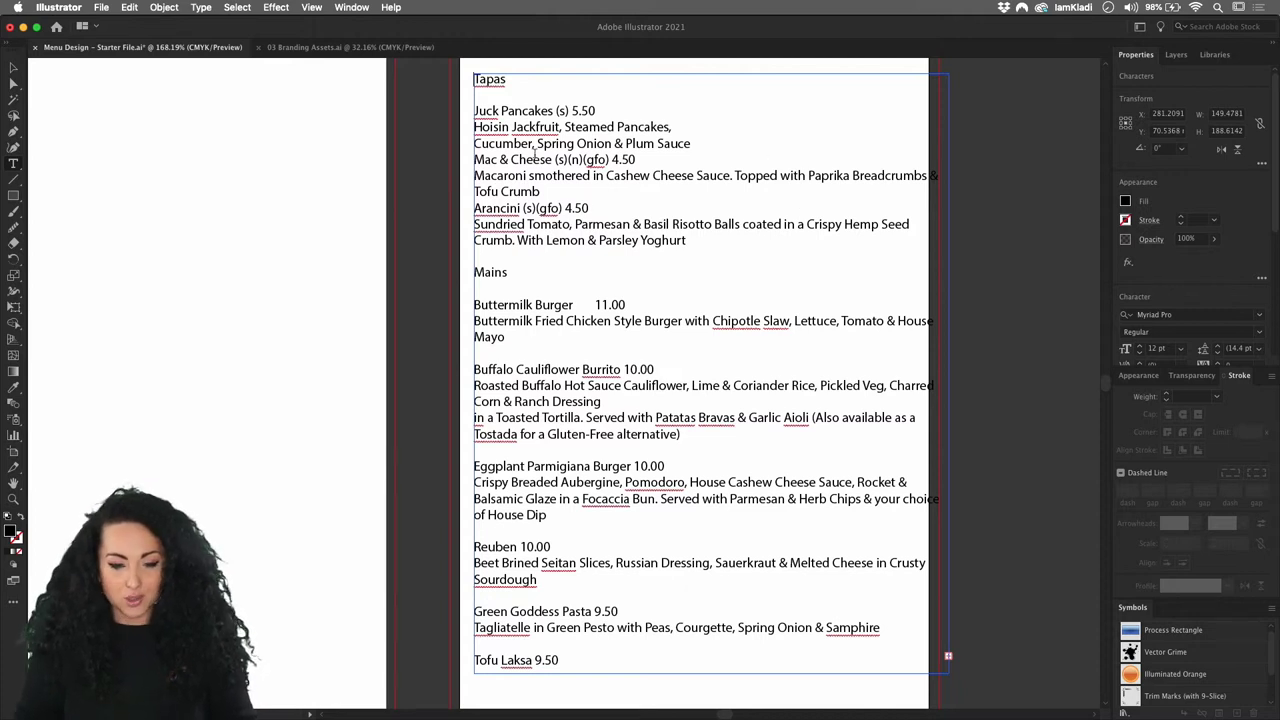
click(100, 7)
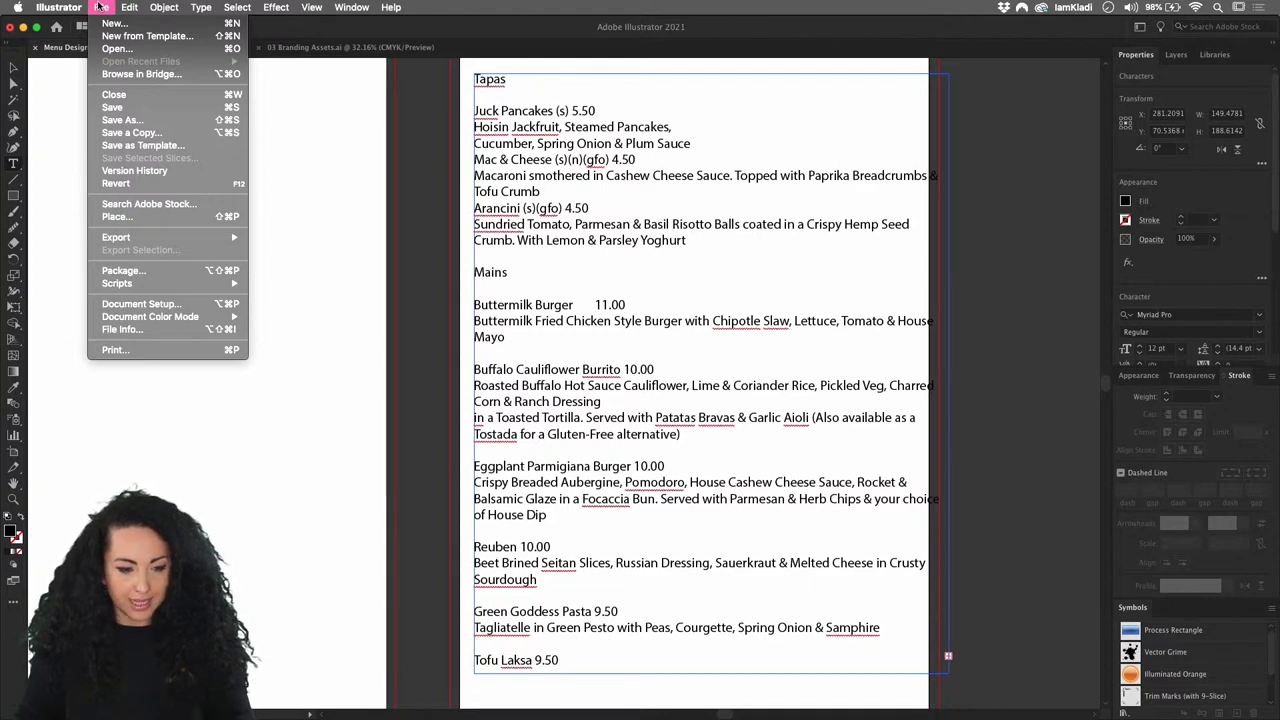
mouse_move(125, 6)
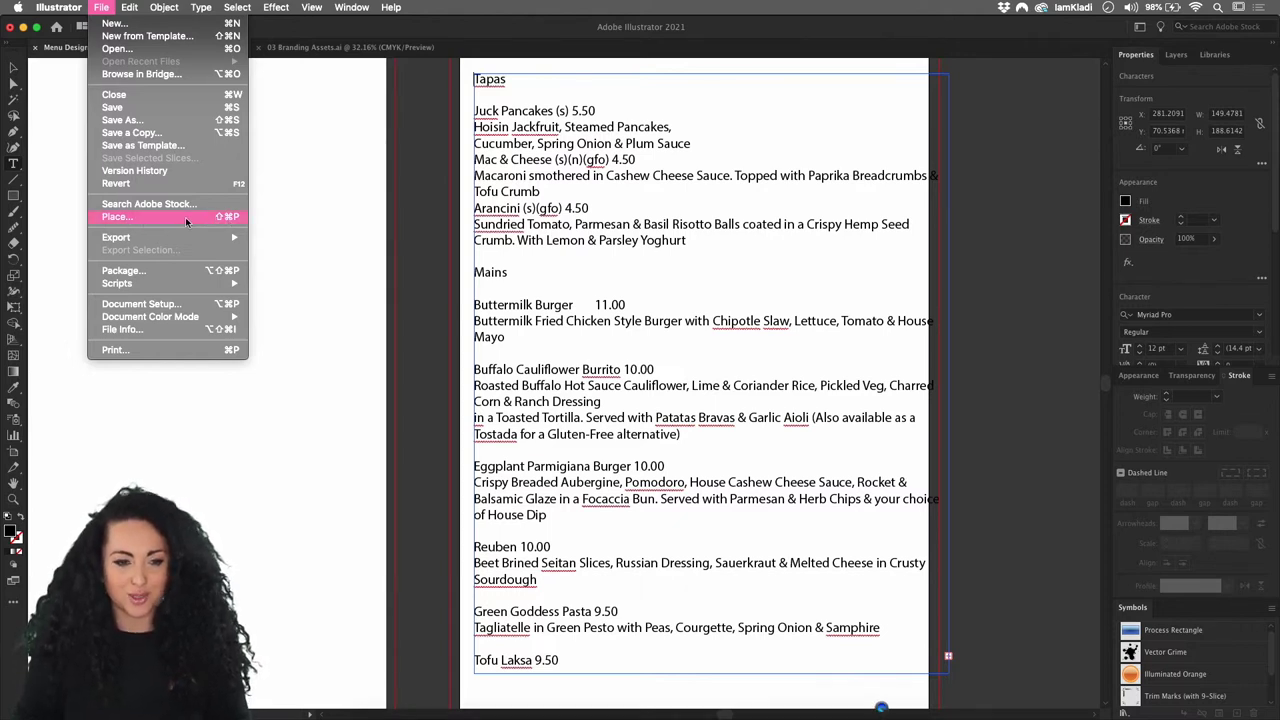
click(799, 262)
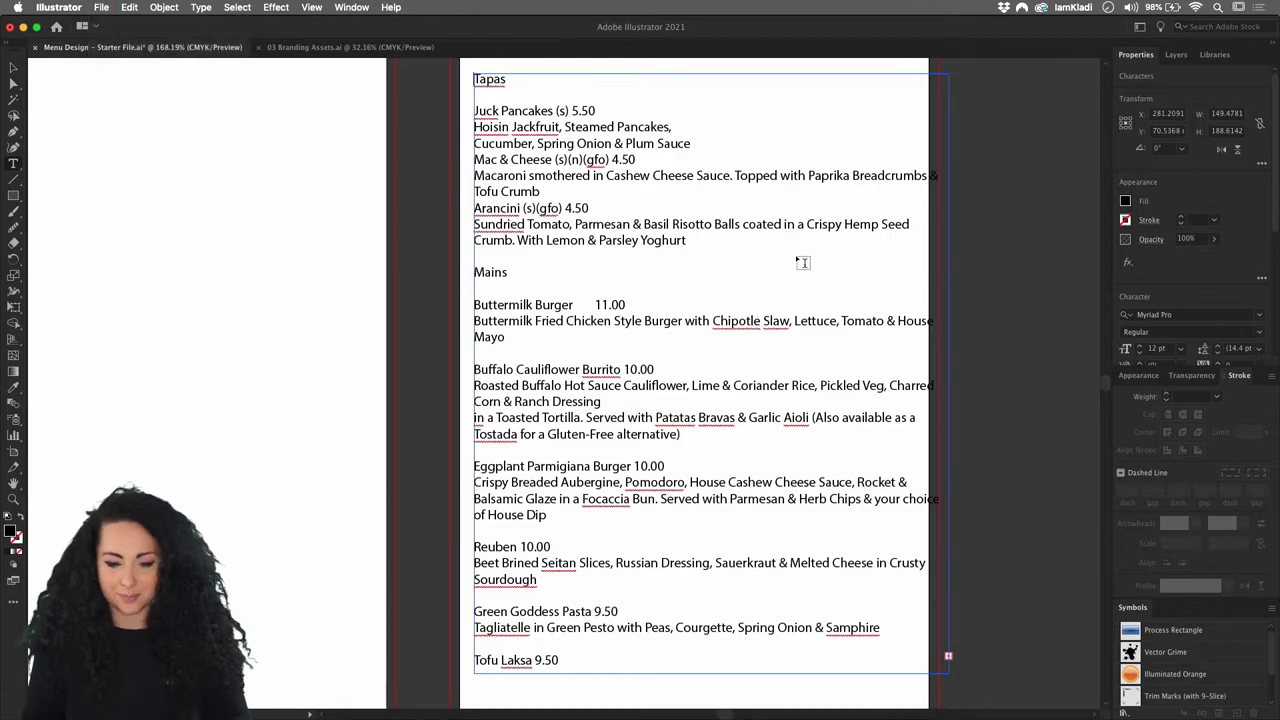
Set the Tapas heading in the placed menu text to the Integral CF Medium font.
scroll(801, 262, right, 2)
scroll(801, 262, right, 1)
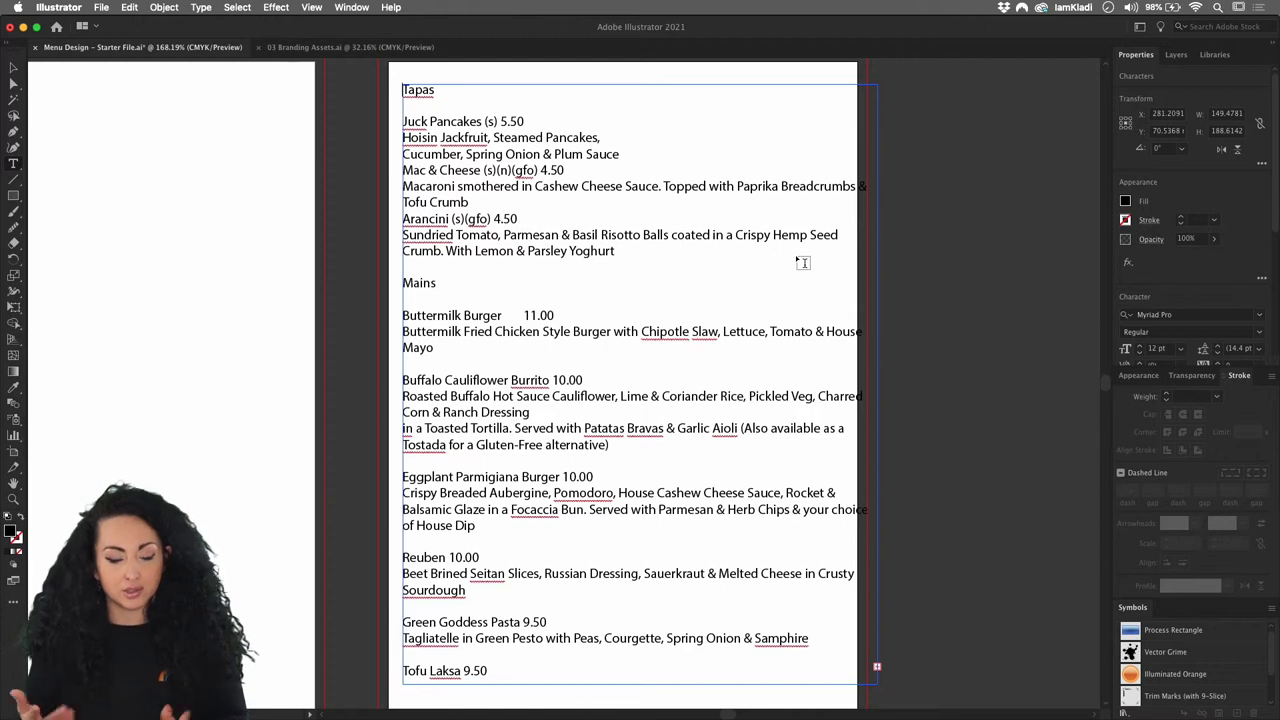
drag(402, 90, 445, 90)
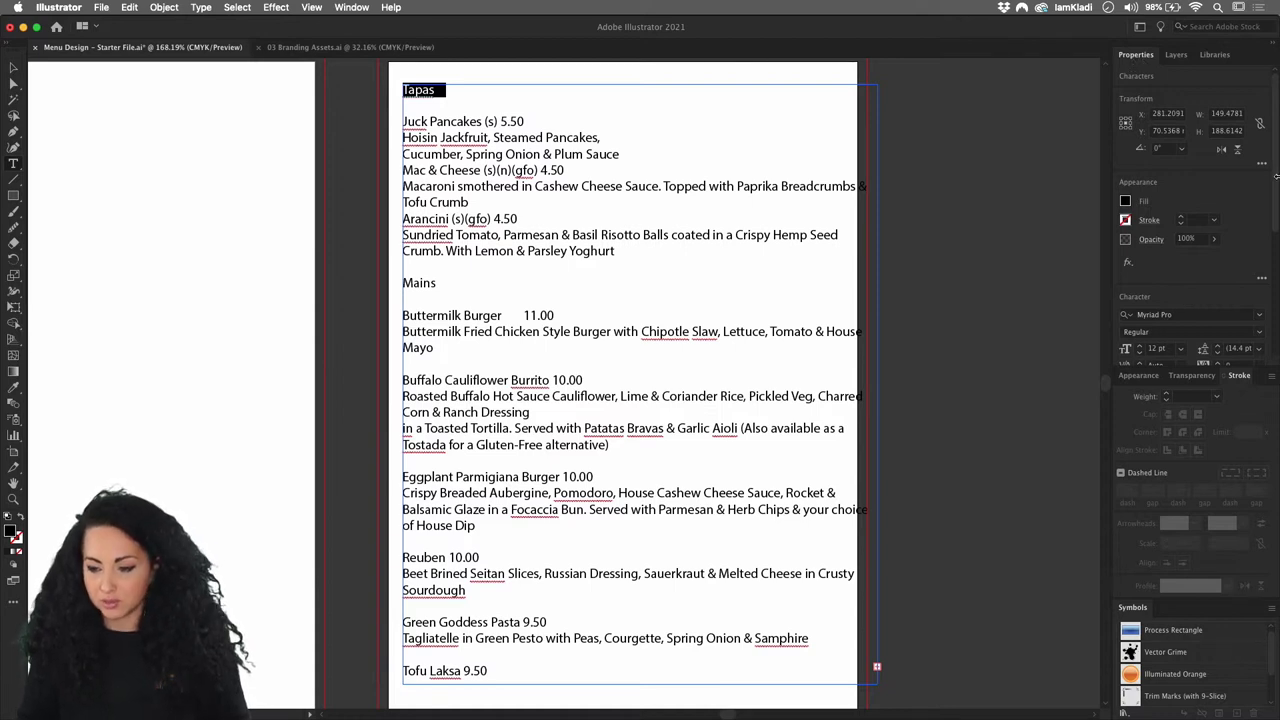
scroll(1230, 200, down, 3)
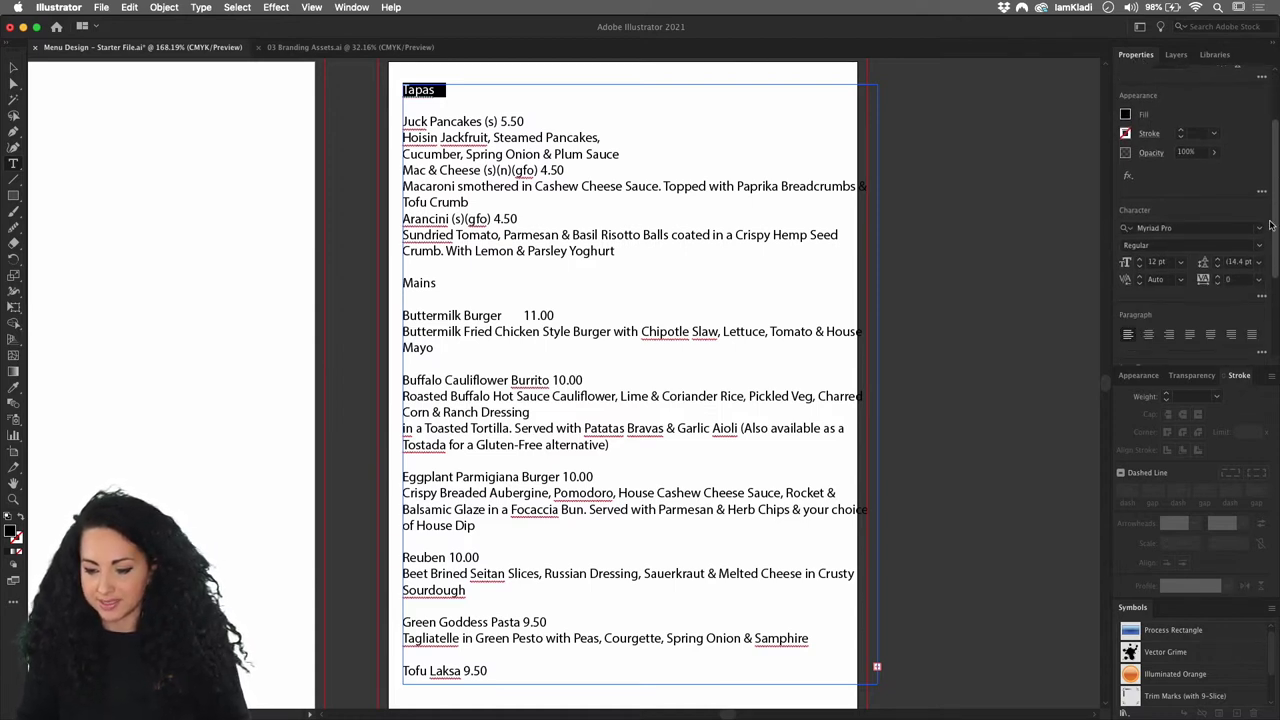
click(1174, 228)
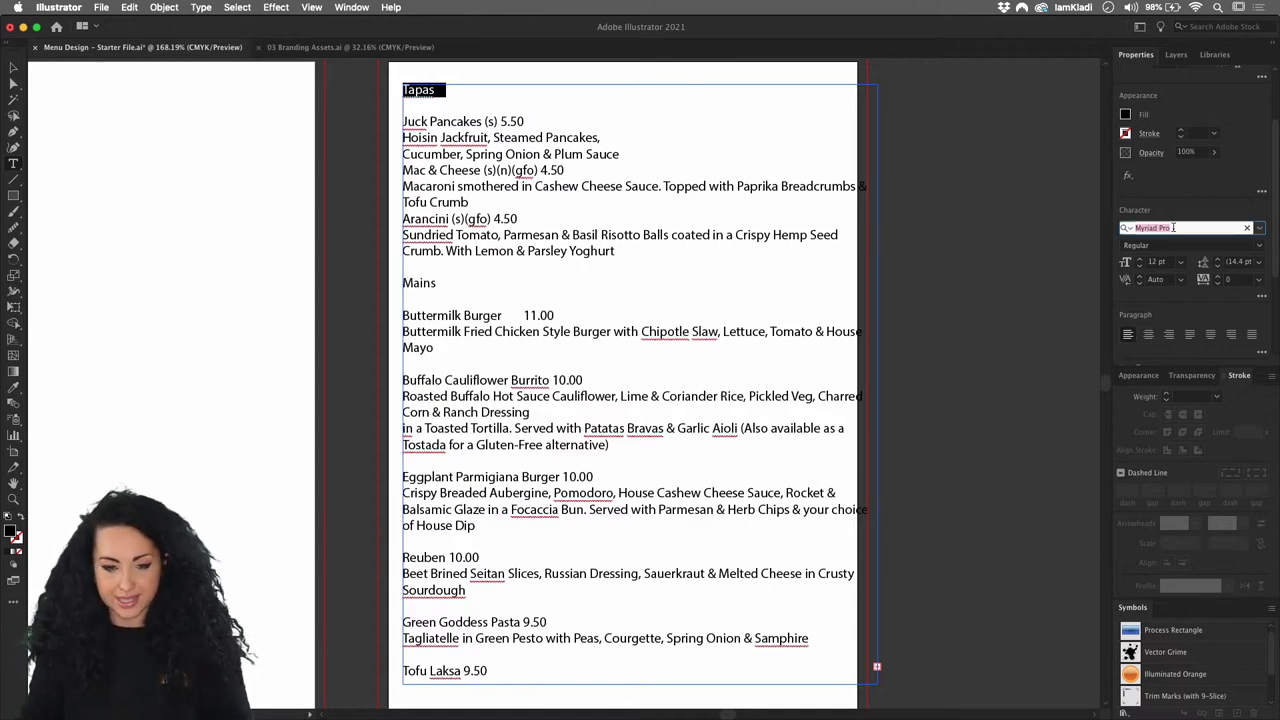
text(in)
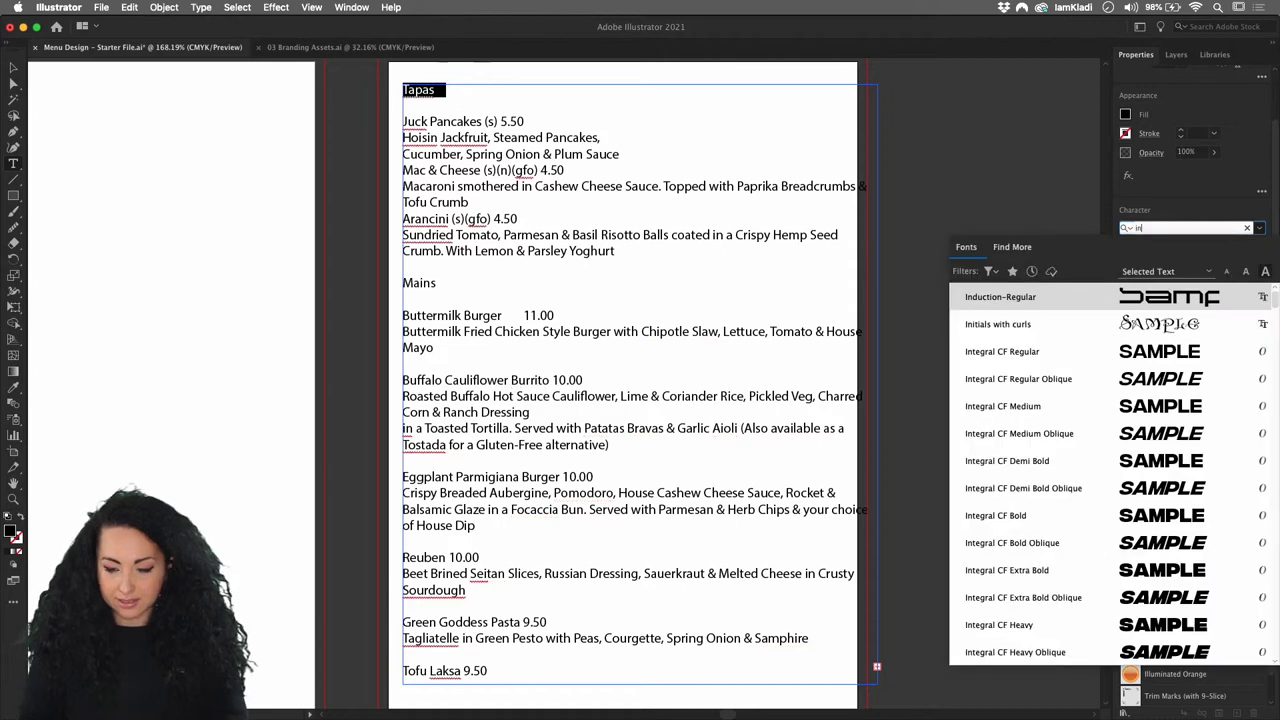
click(1165, 408)
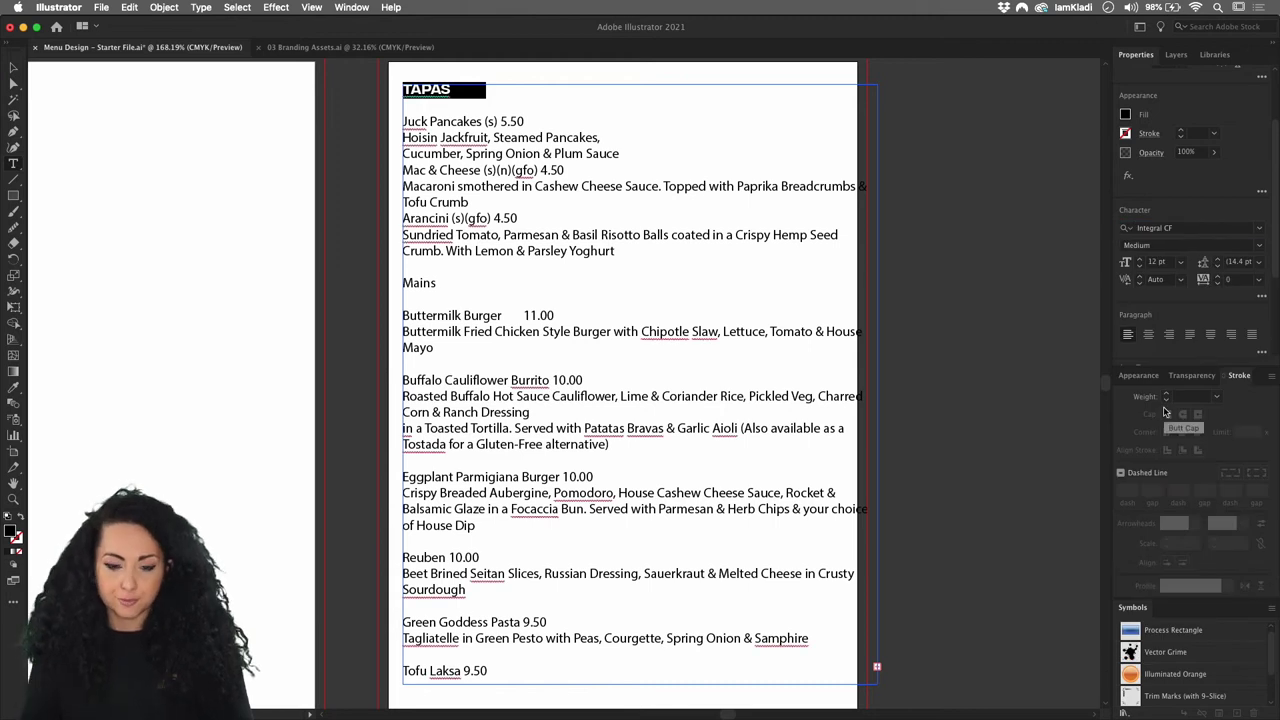
Increase the Tapas heading's font size to 19 pt.
click(1140, 258)
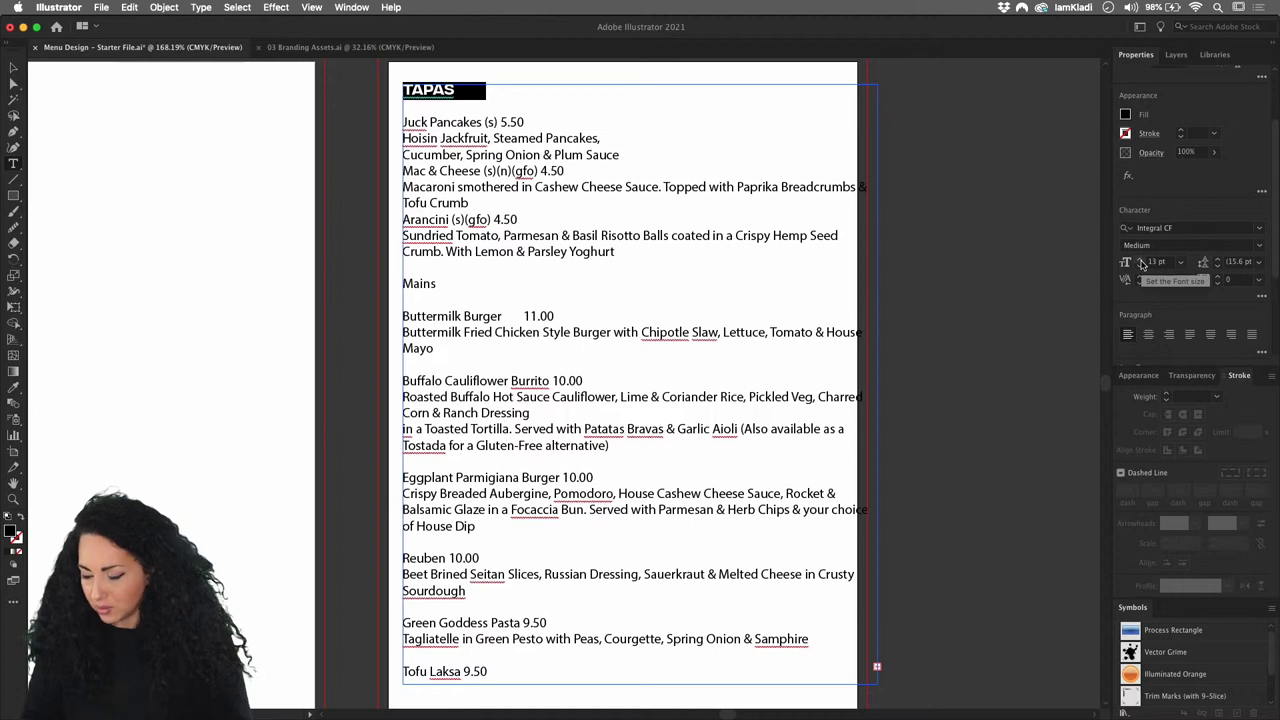
click(1140, 258)
click(1140, 258)
click(1140, 258)
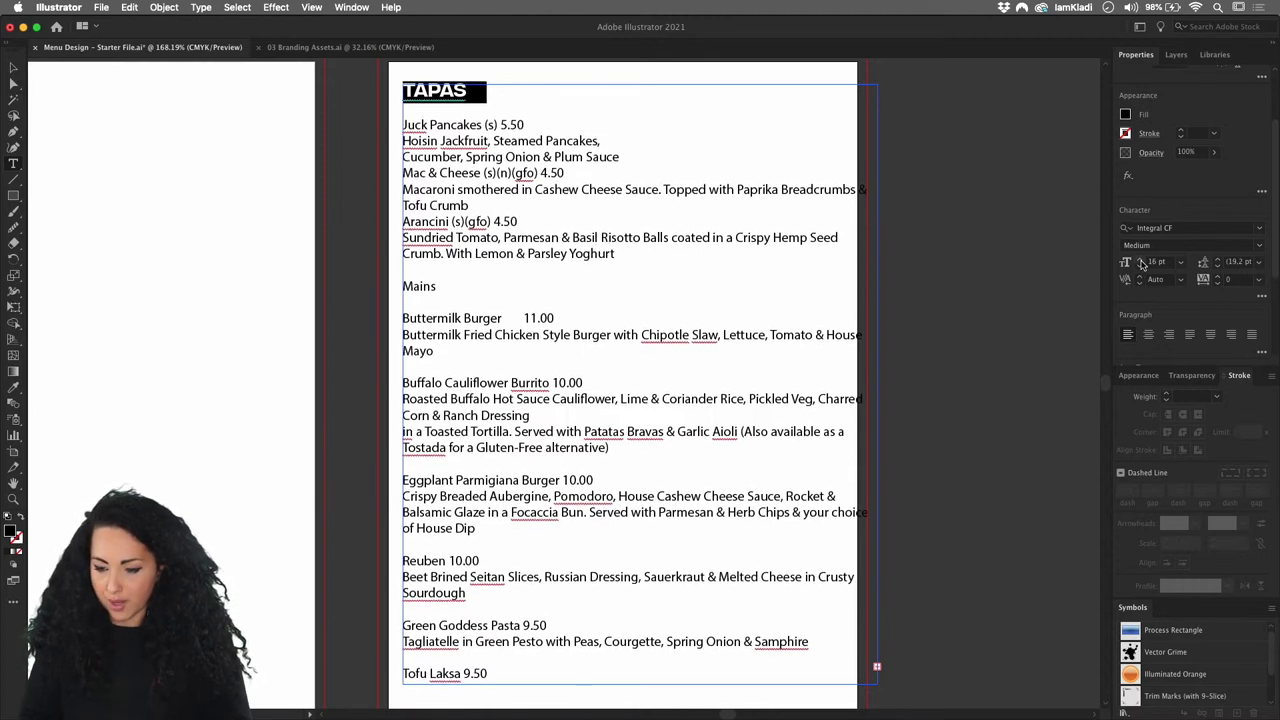
click(1140, 258)
click(1140, 258)
click(1140, 258)
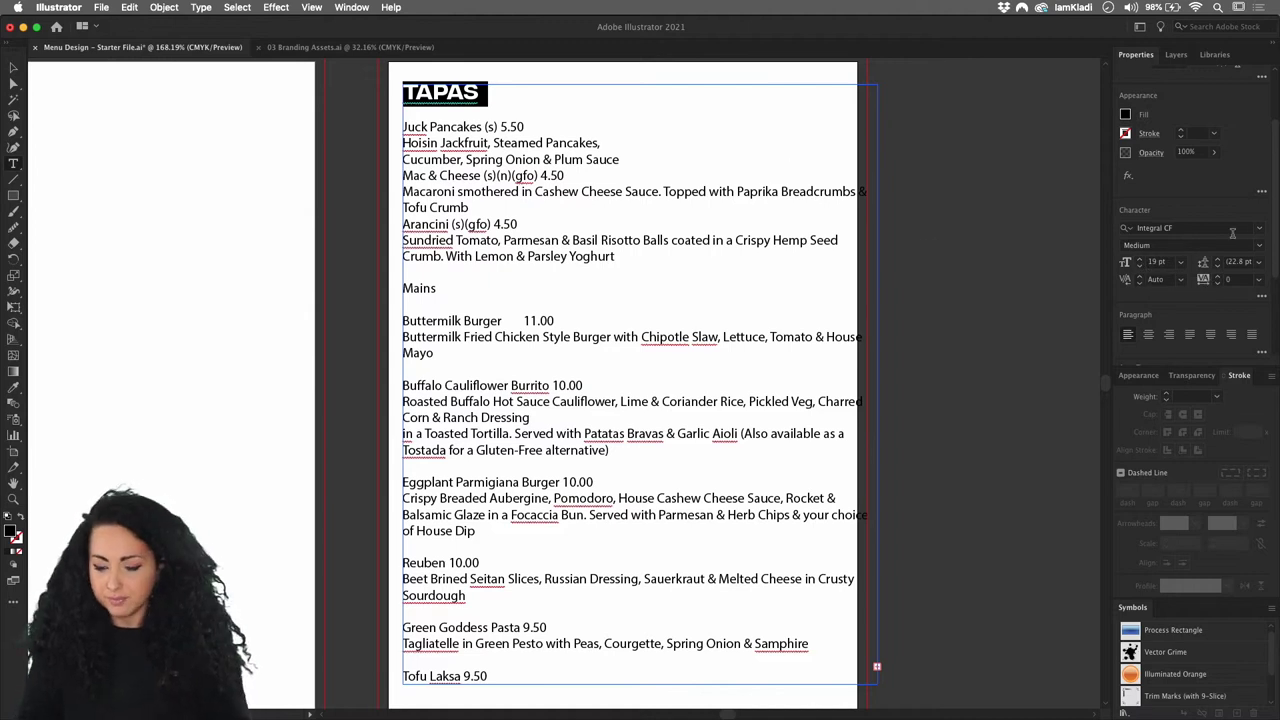
In the 03 Branding Assets document, copy the black and white versions of the green-cactus logo and the full row of plant illustrations.
click(323, 49)
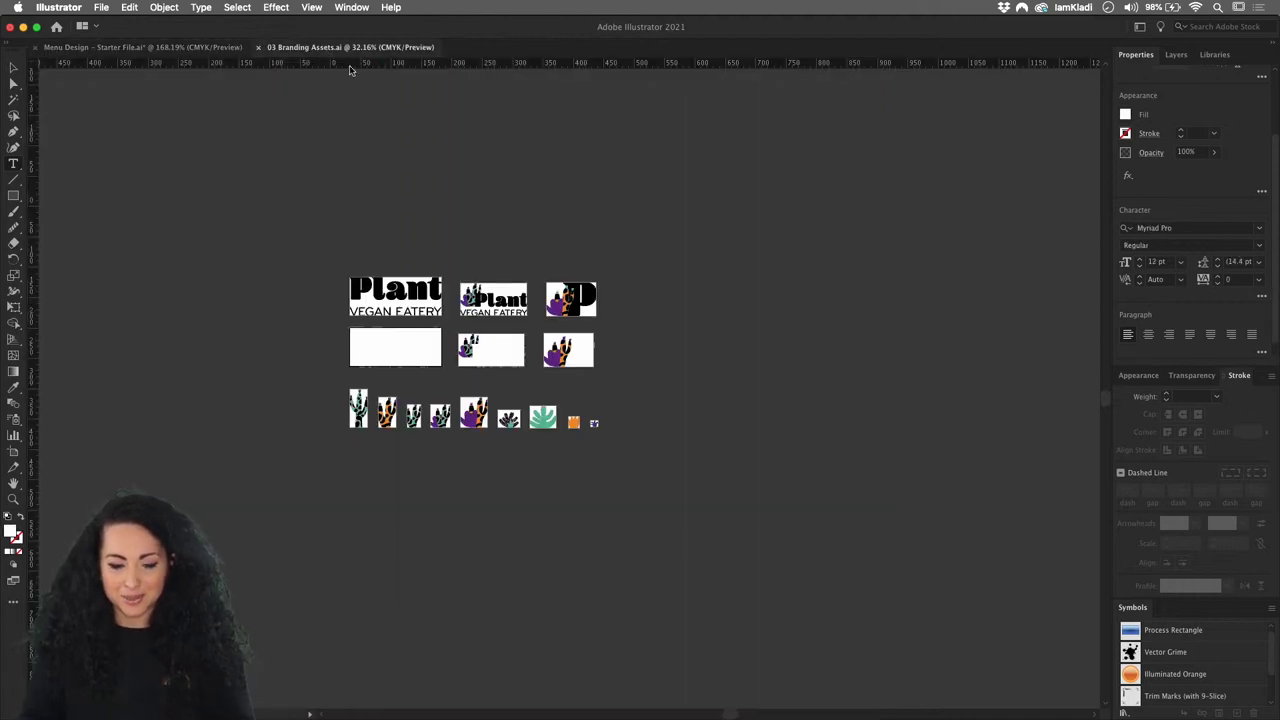
scroll(487, 252, up, 8)
scroll(487, 252, down, 1)
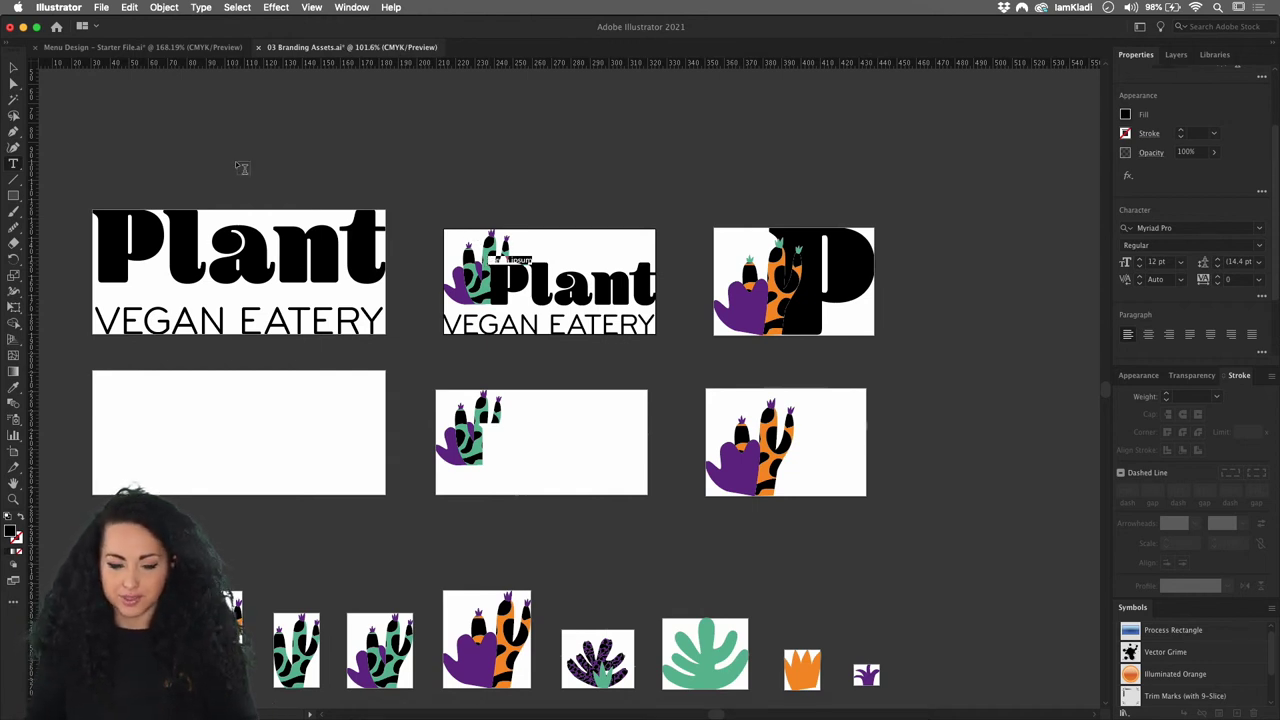
key(Escape)
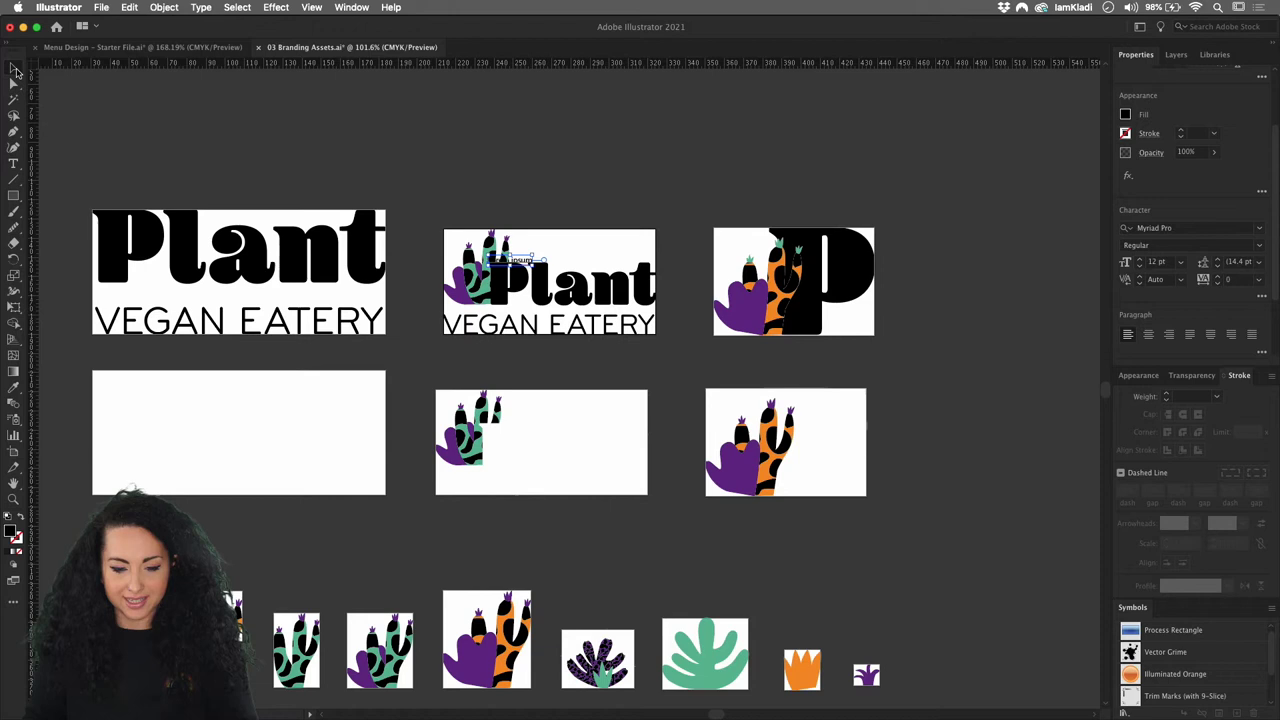
click(517, 213)
scroll(443, 171, down, 5)
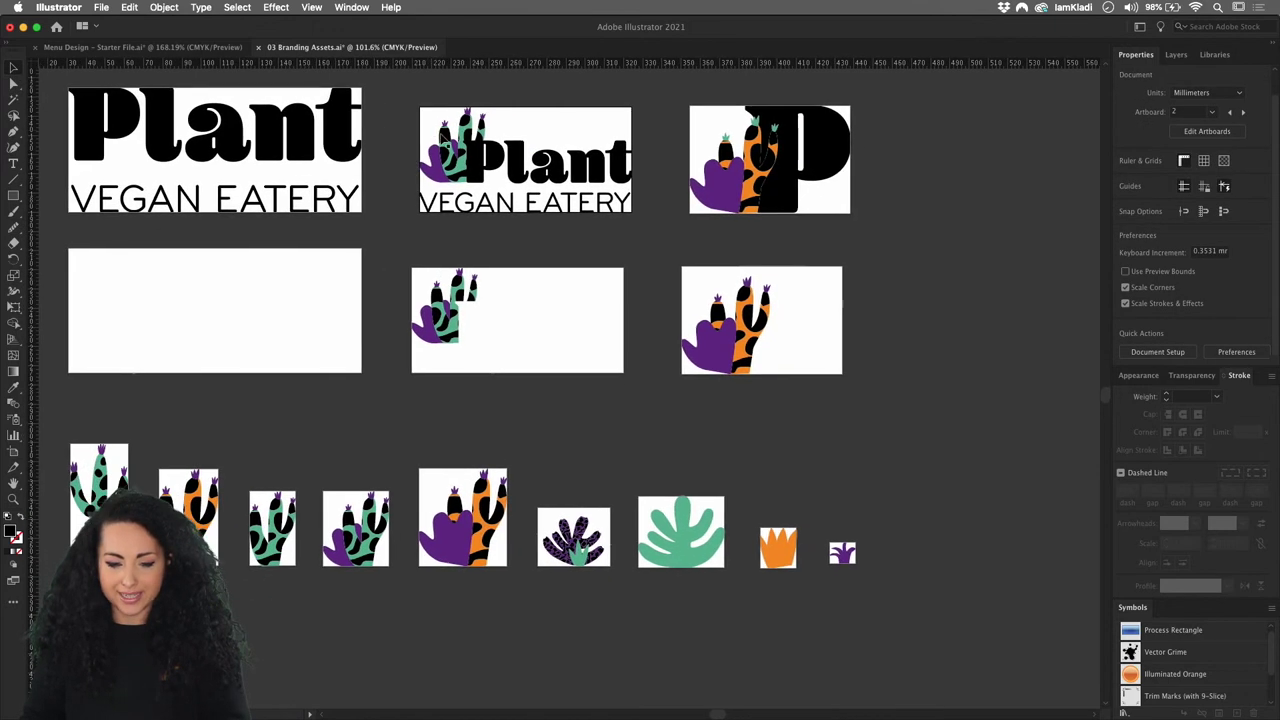
drag(424, 110, 651, 218)
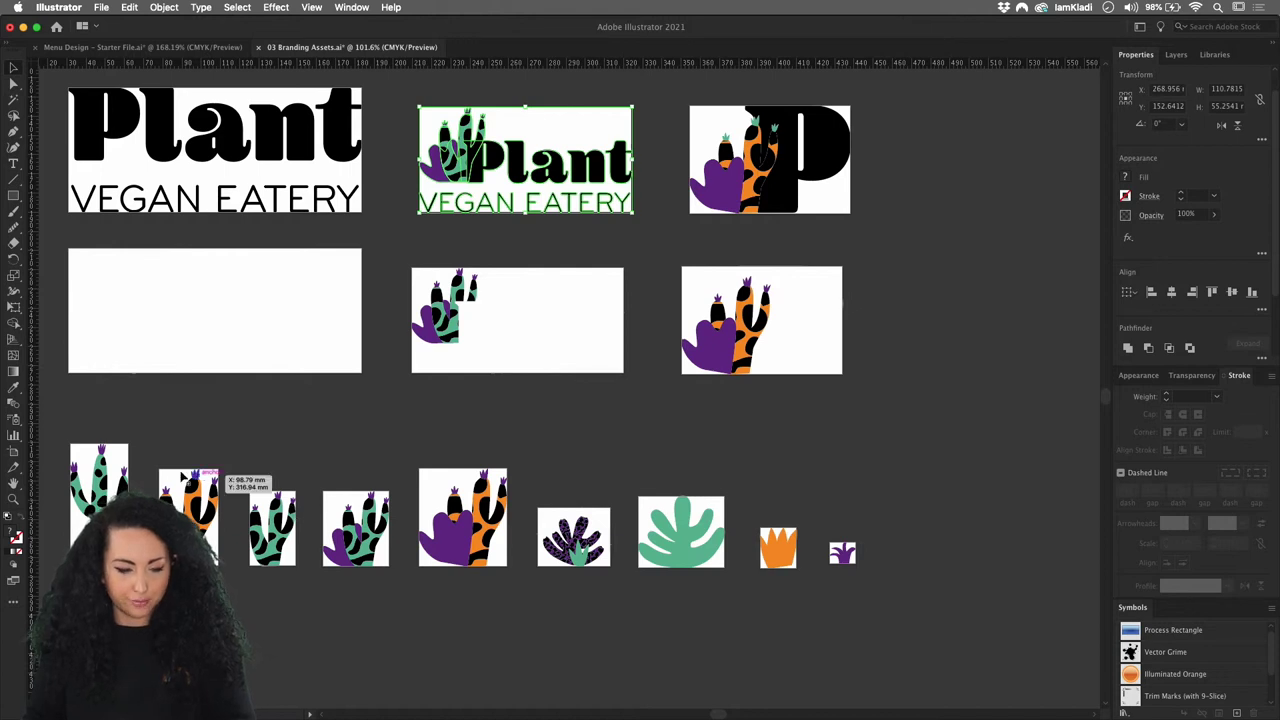
drag(46, 424, 952, 611)
click(572, 318)
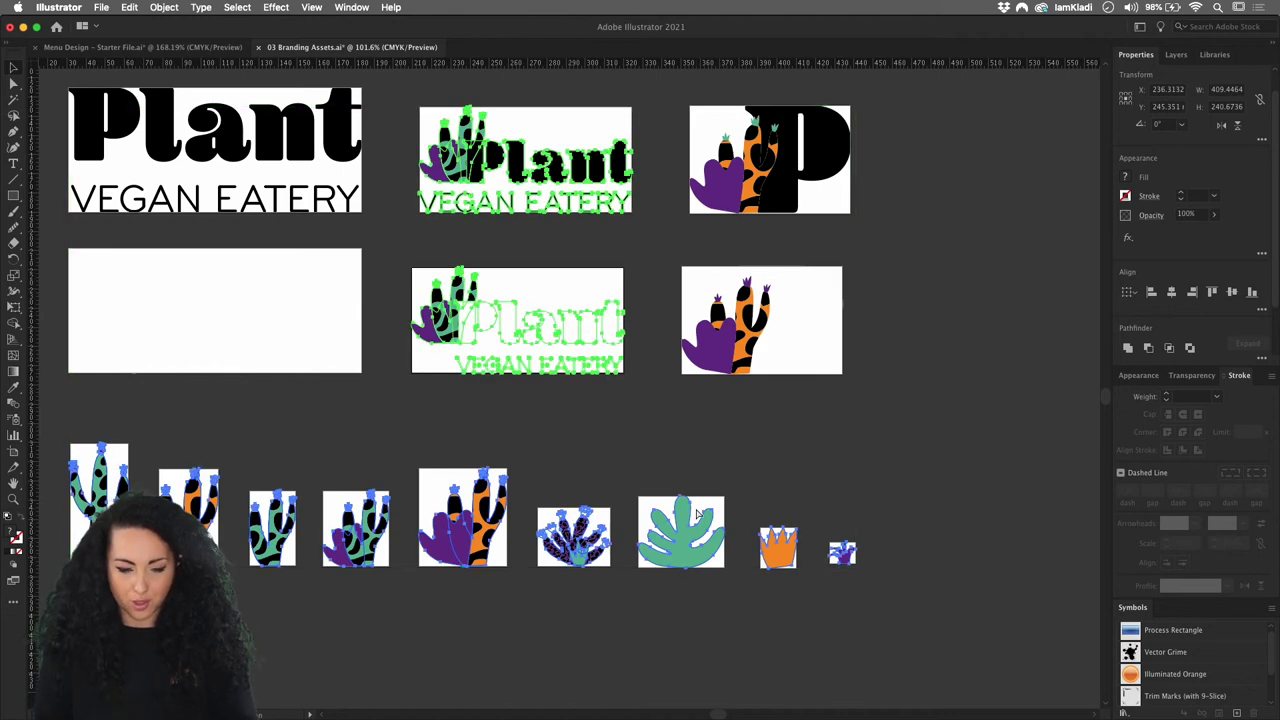
Paste the copied logos and plant illustrations into the Menu Design starter file and position them above the two artboards.
click(122, 49)
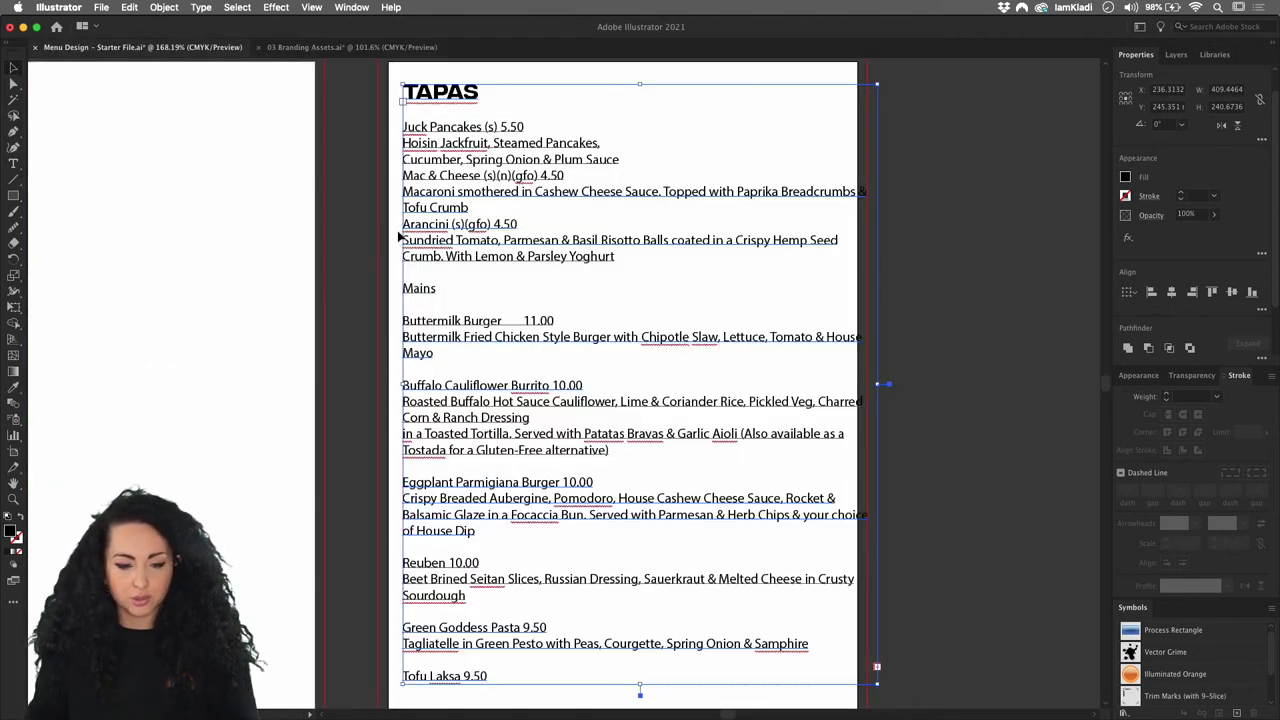
key(super+alt+0)
scroll(591, 307, up, 5)
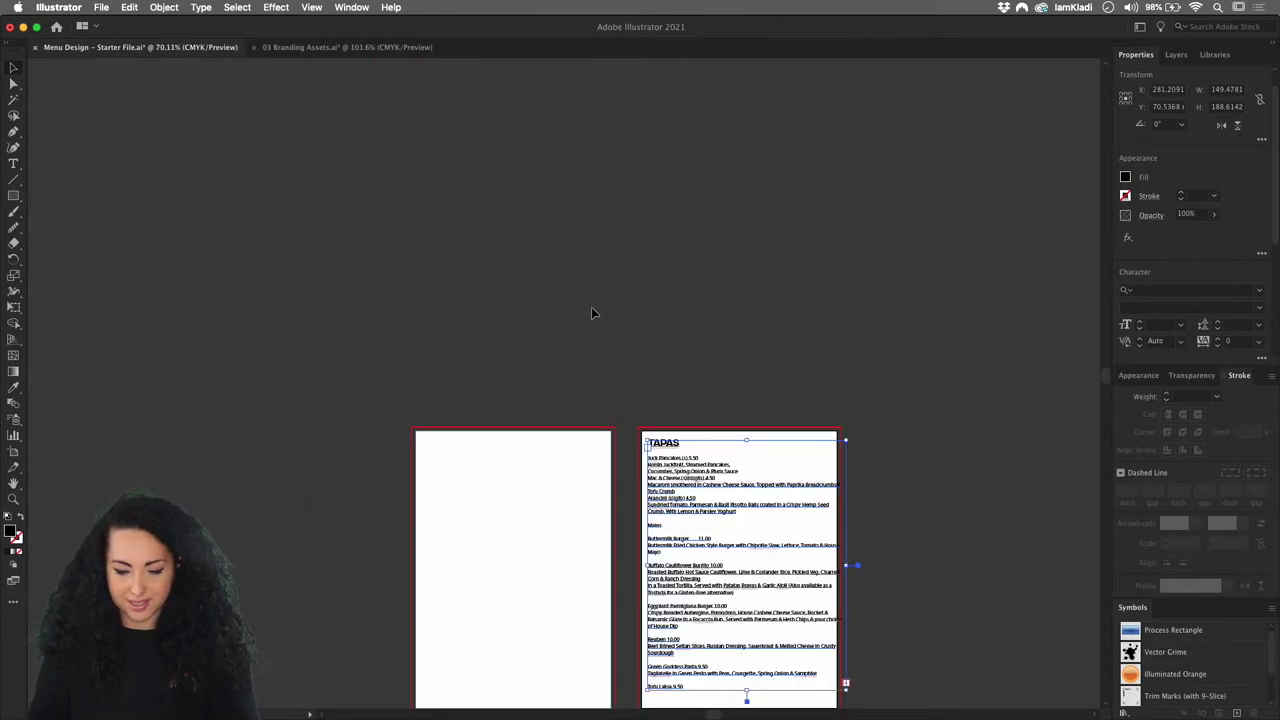
key(super+v)
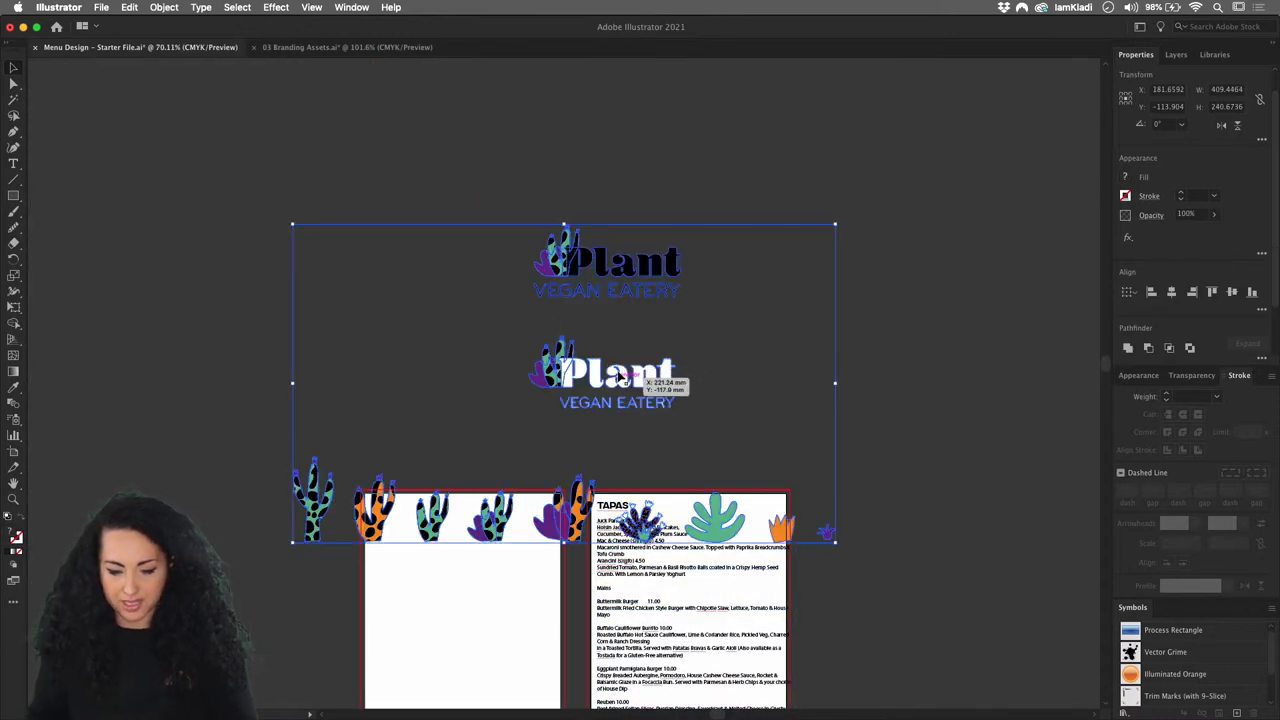
drag(645, 385, 645, 305)
click(908, 353)
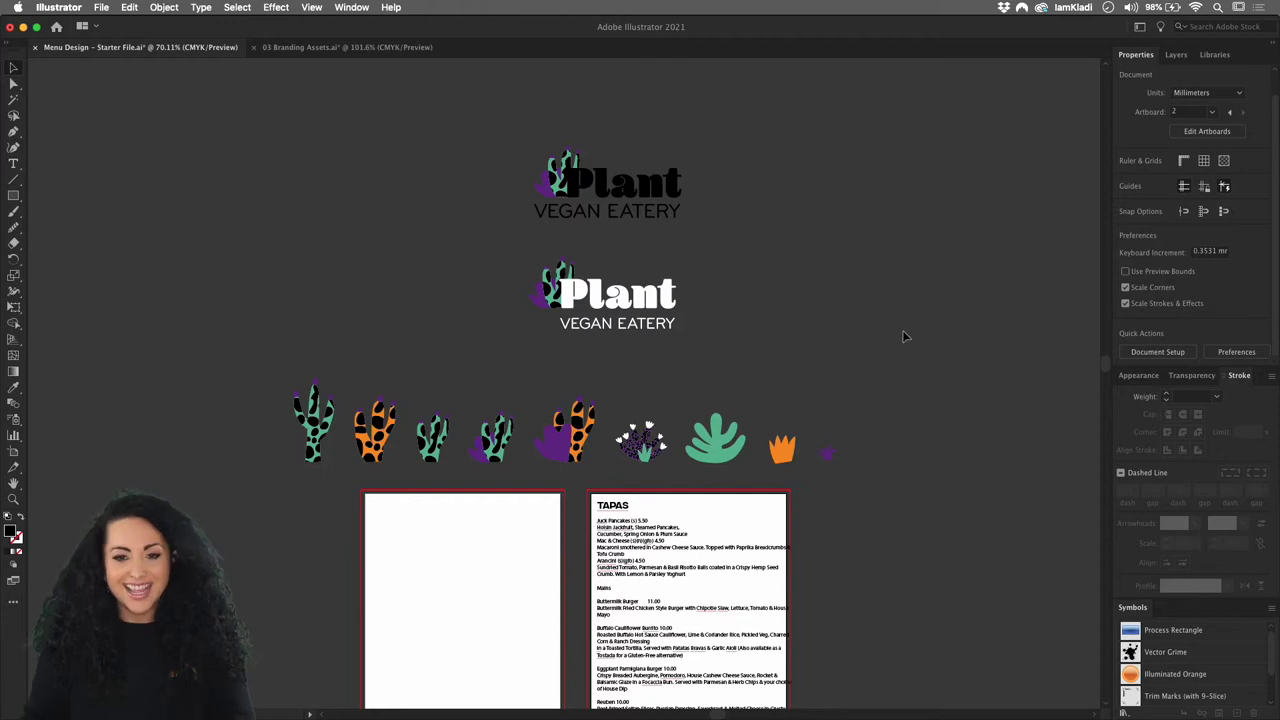
Create a color group named Plant Vegan paleette from the colors of the pasted logos and plant illustrations, and enlarge the swatch list.
drag(222, 155, 840, 474)
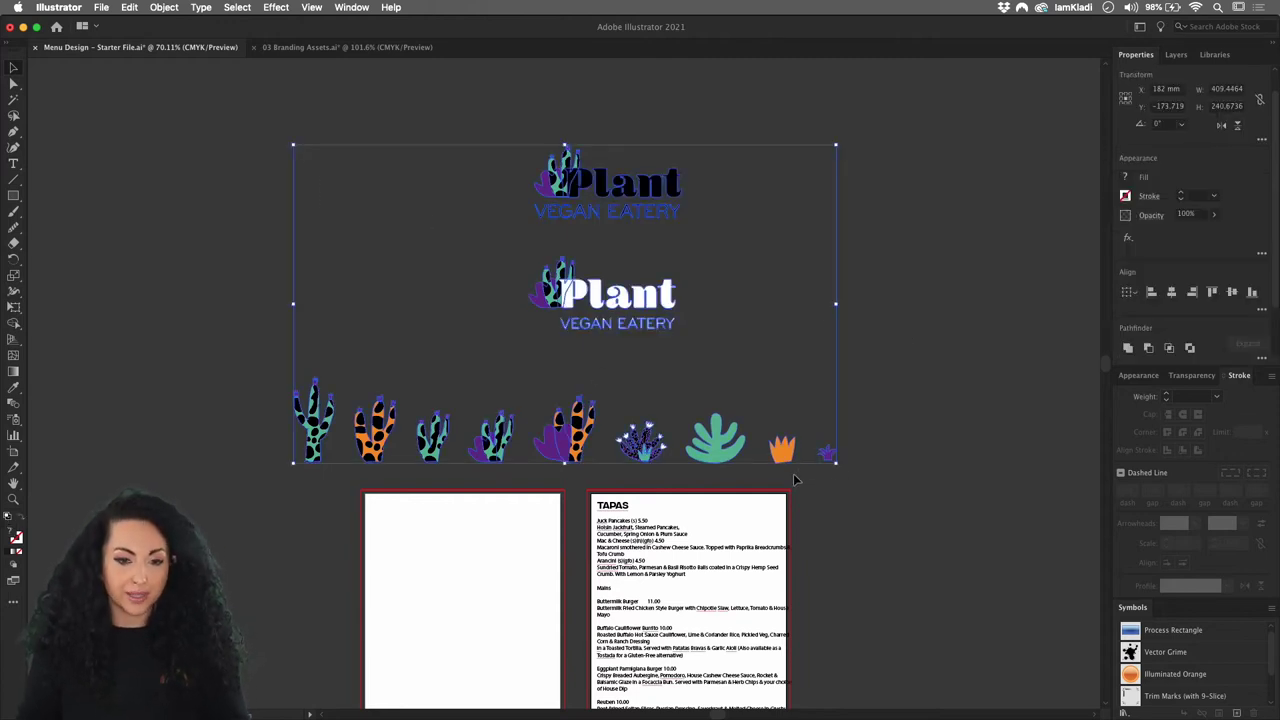
click(350, 8)
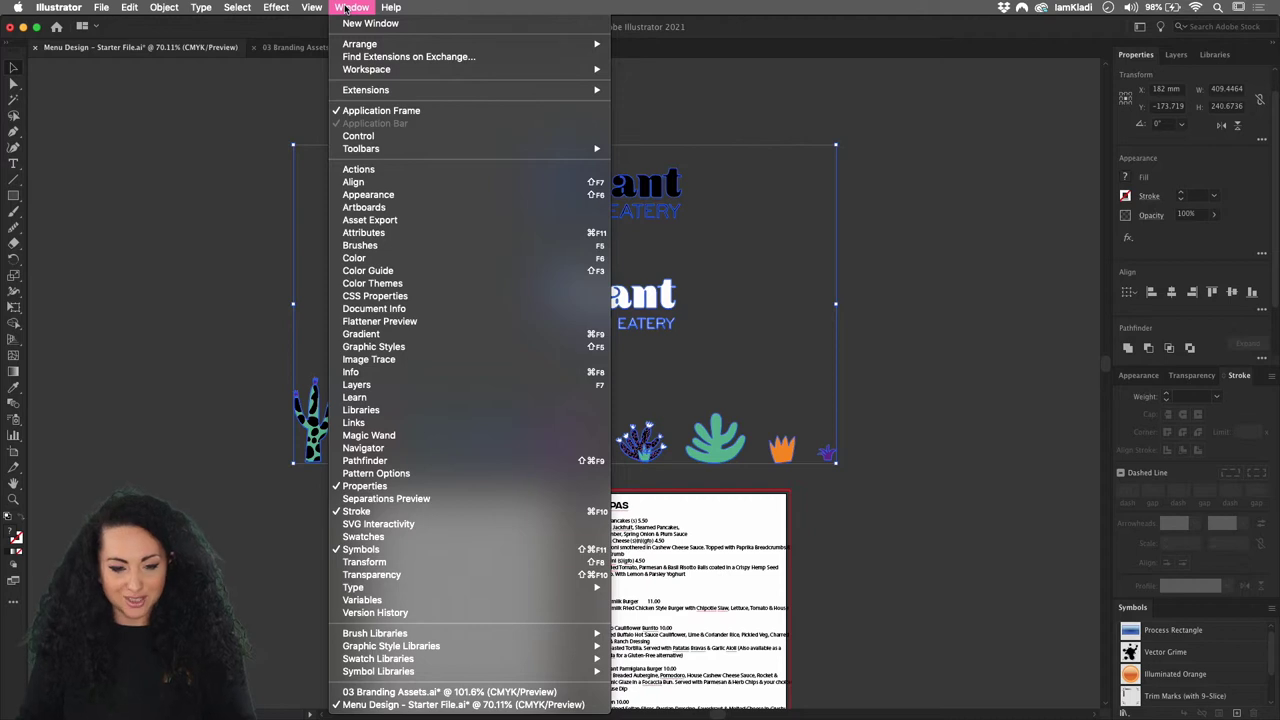
click(443, 537)
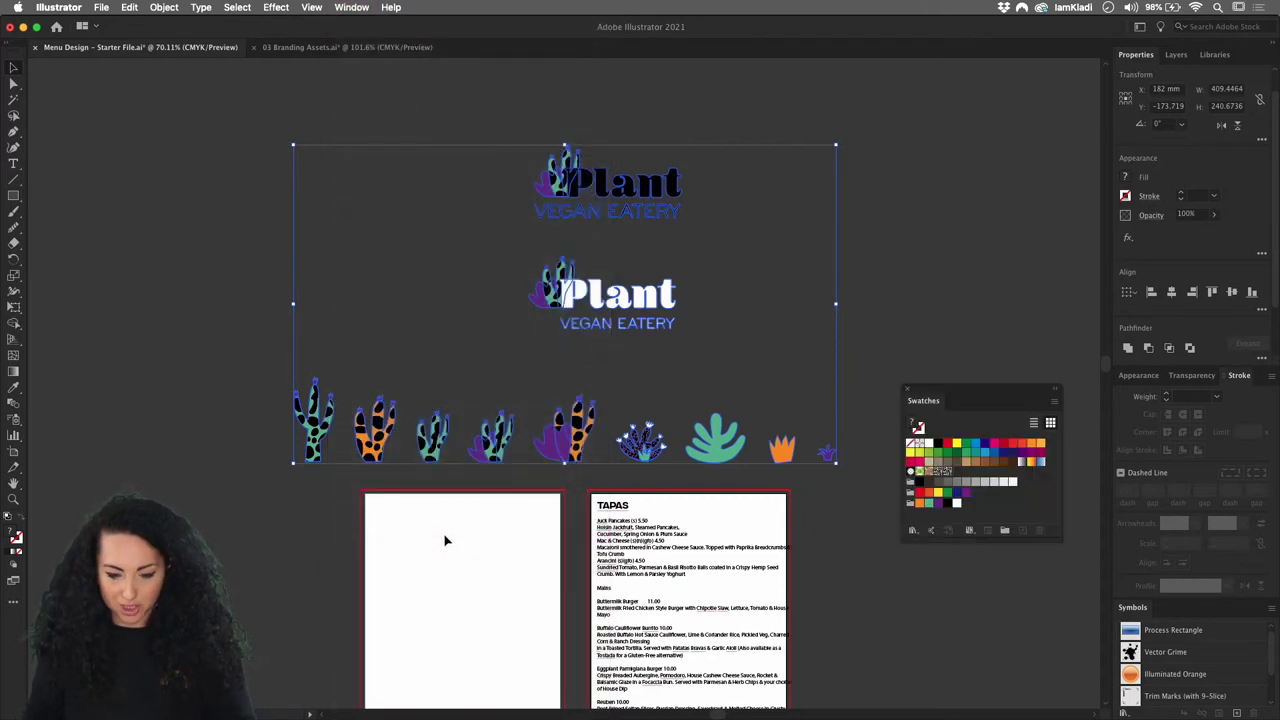
click(1006, 533)
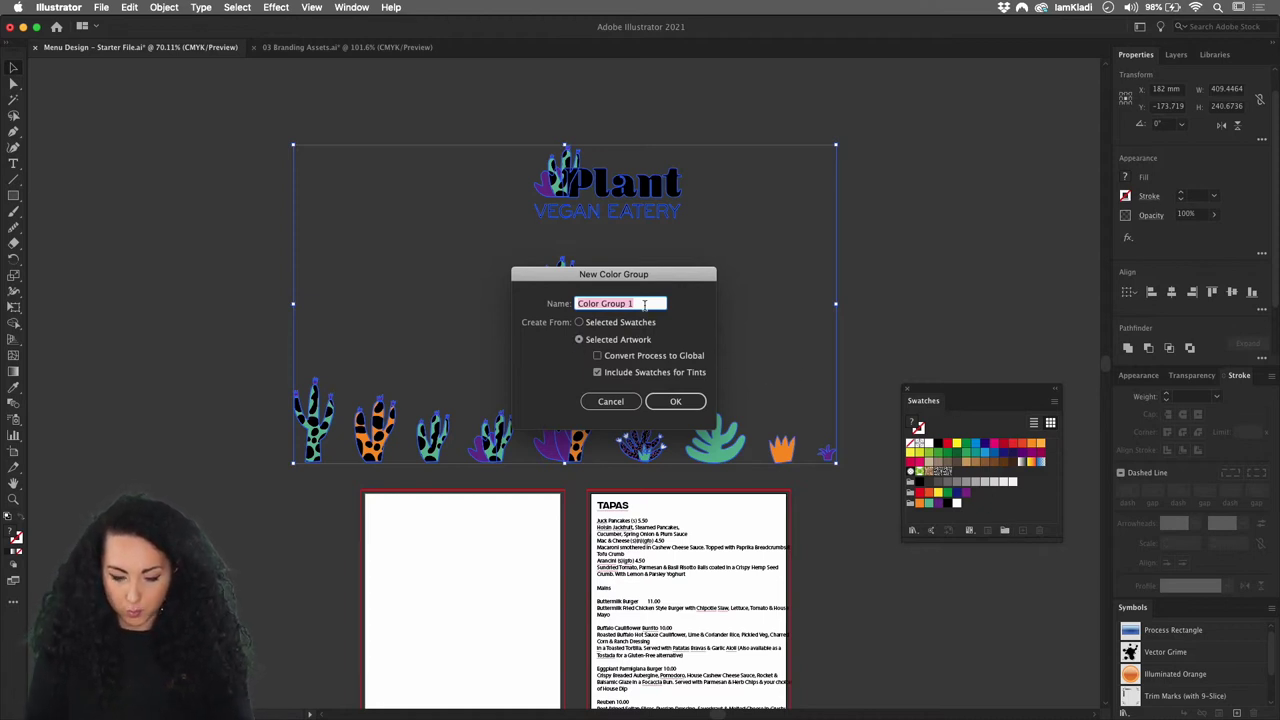
text(Plant V)
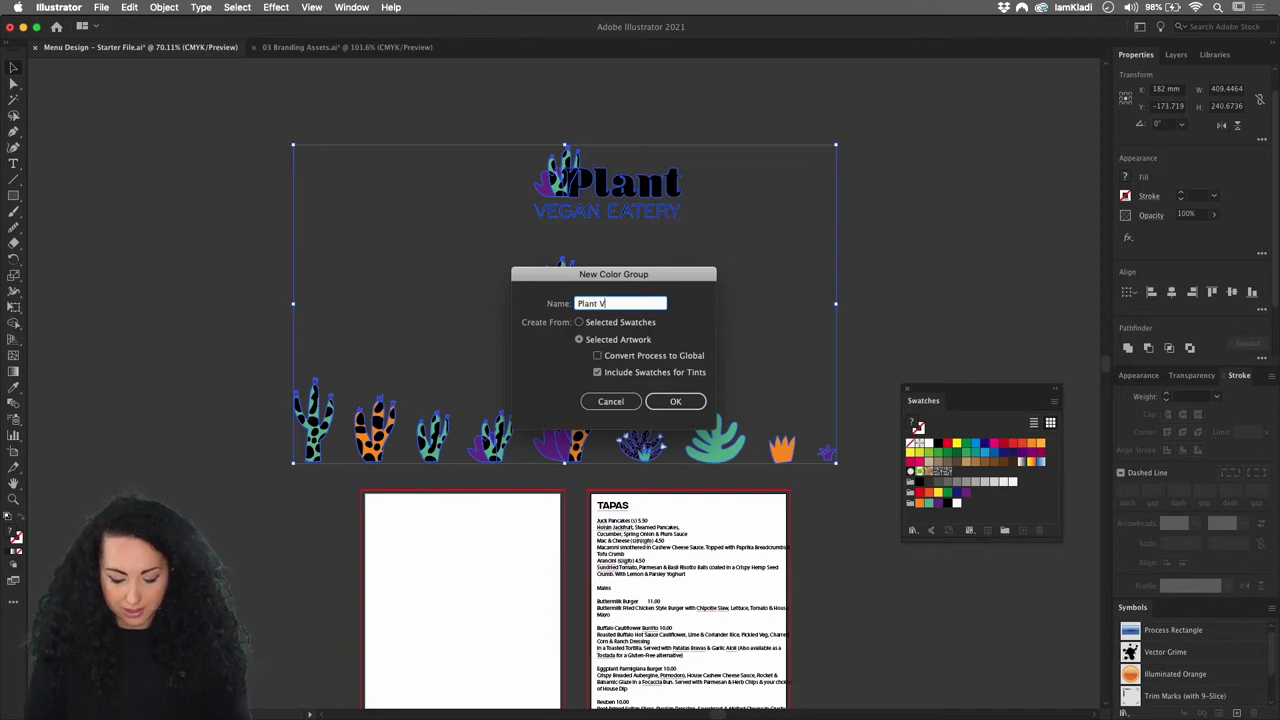
text(ega)
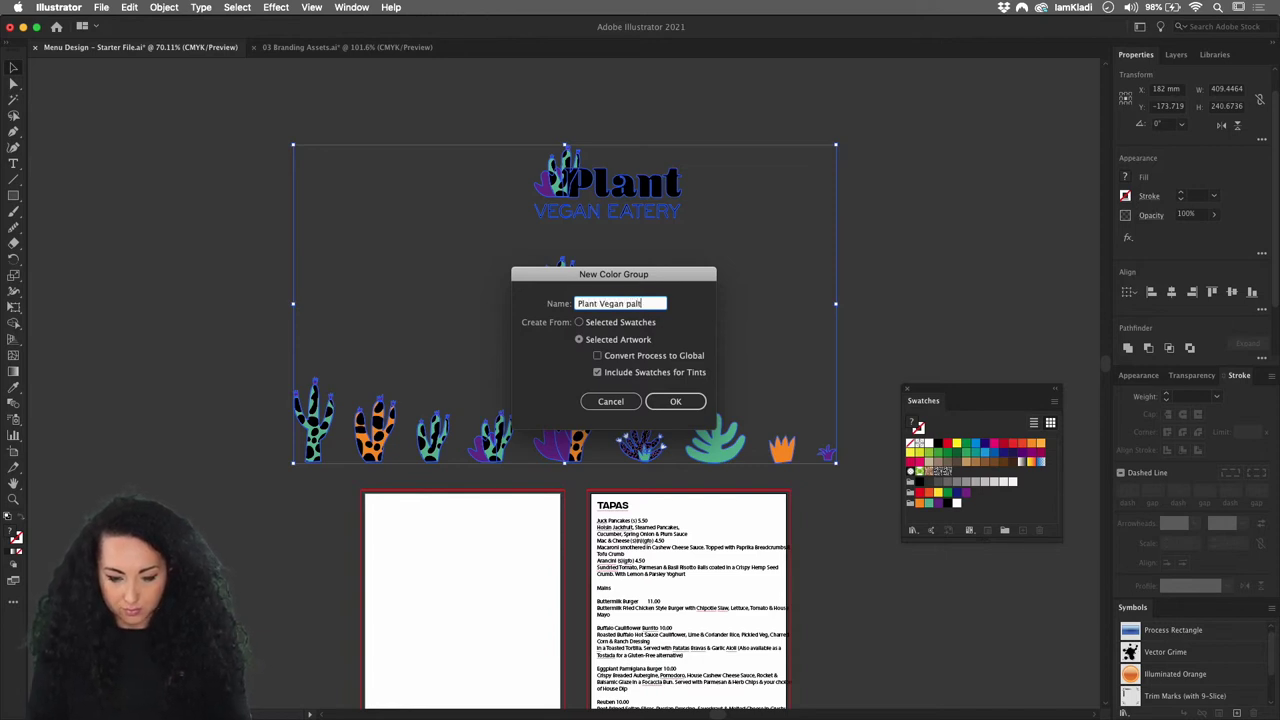
text(n paleette)
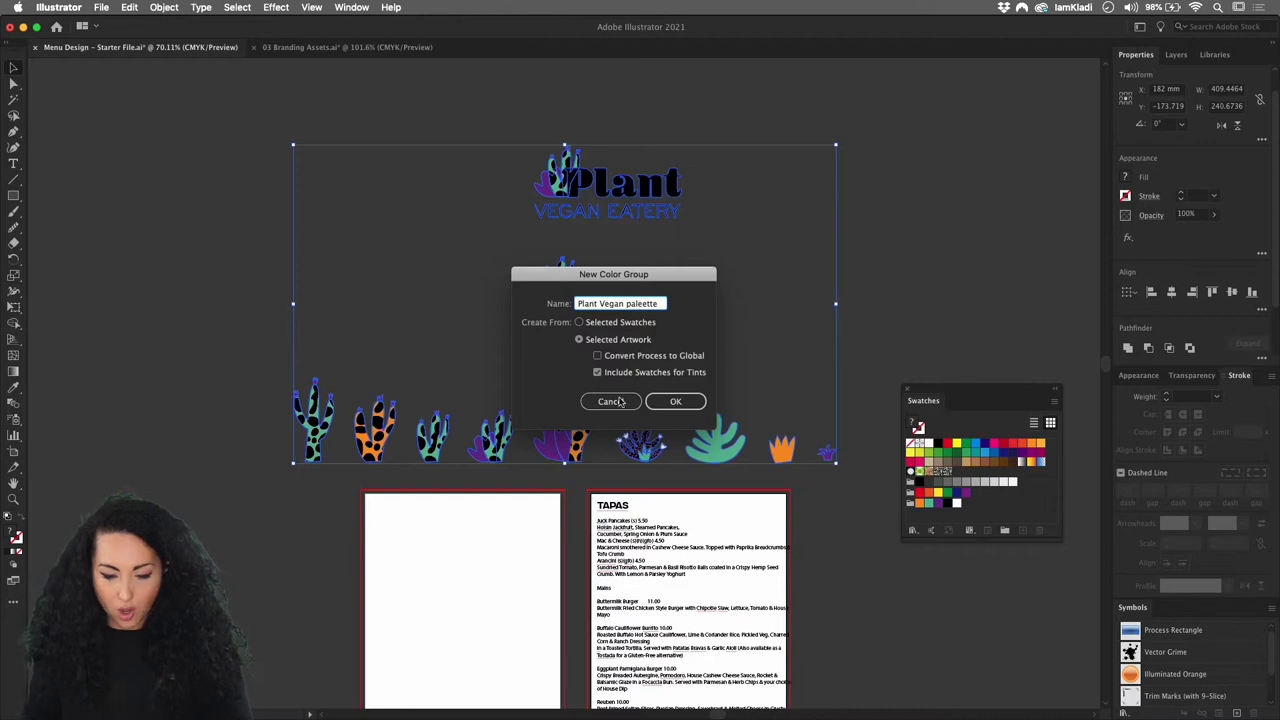
click(665, 401)
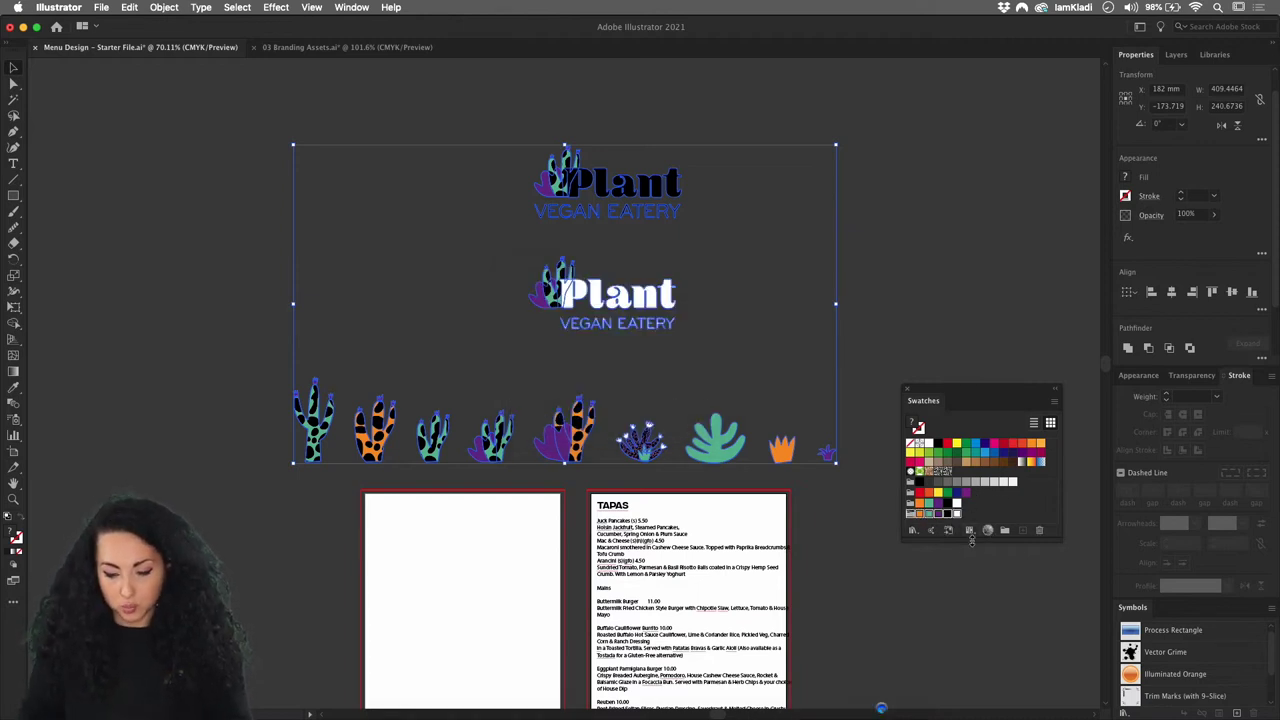
drag(973, 538, 967, 585)
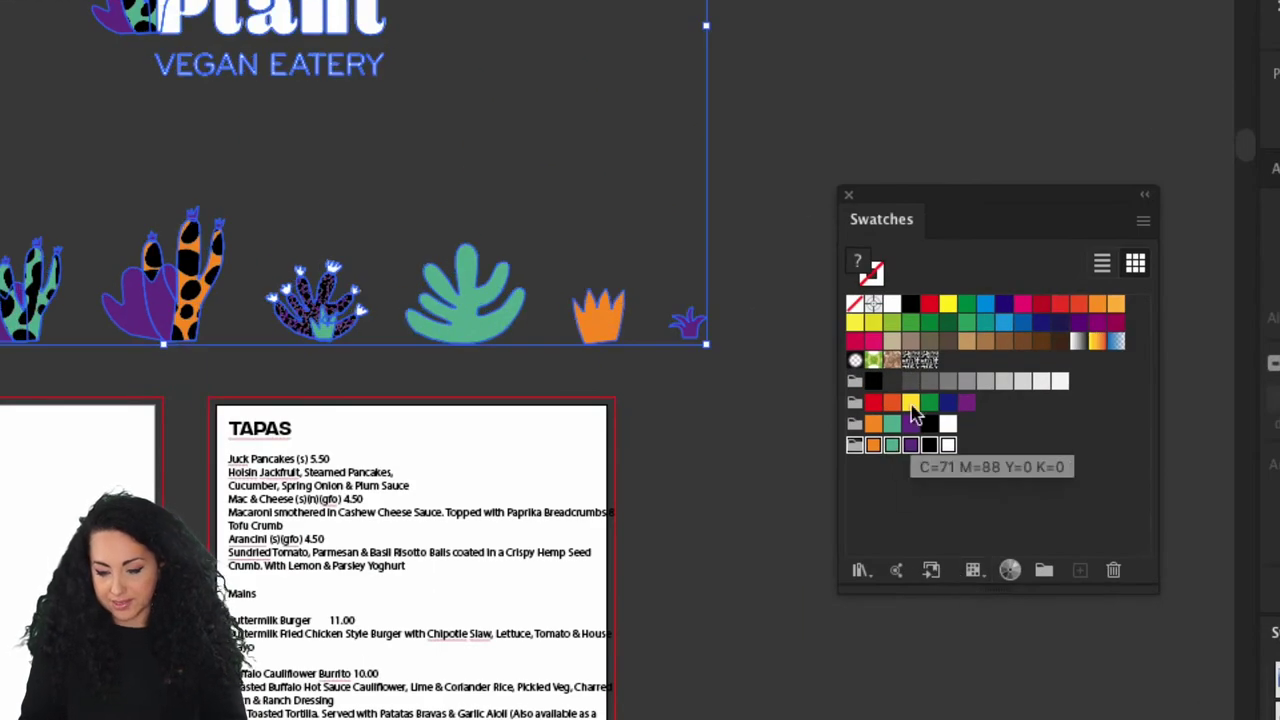
click(903, 486)
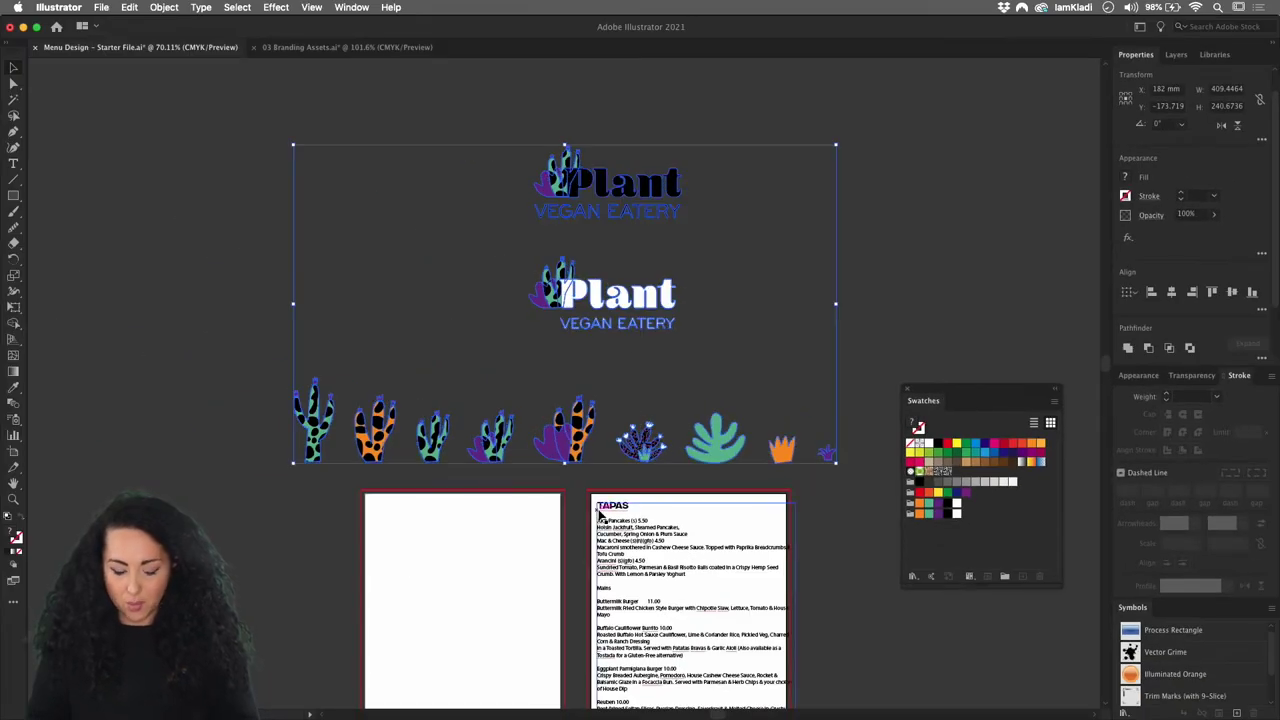
Recolor the TAPAS heading with the brand green swatch.
click(600, 515)
scroll(603, 516, up, 8)
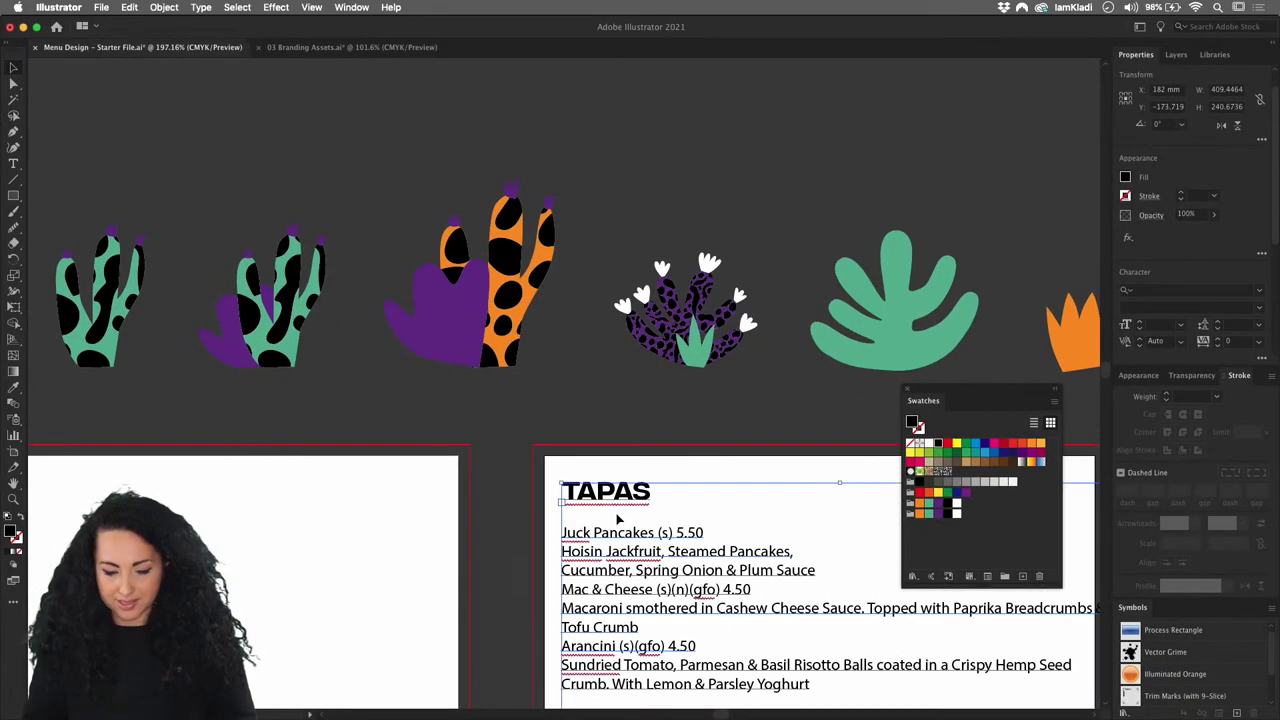
scroll(617, 519, right, 2)
triple_click(588, 458)
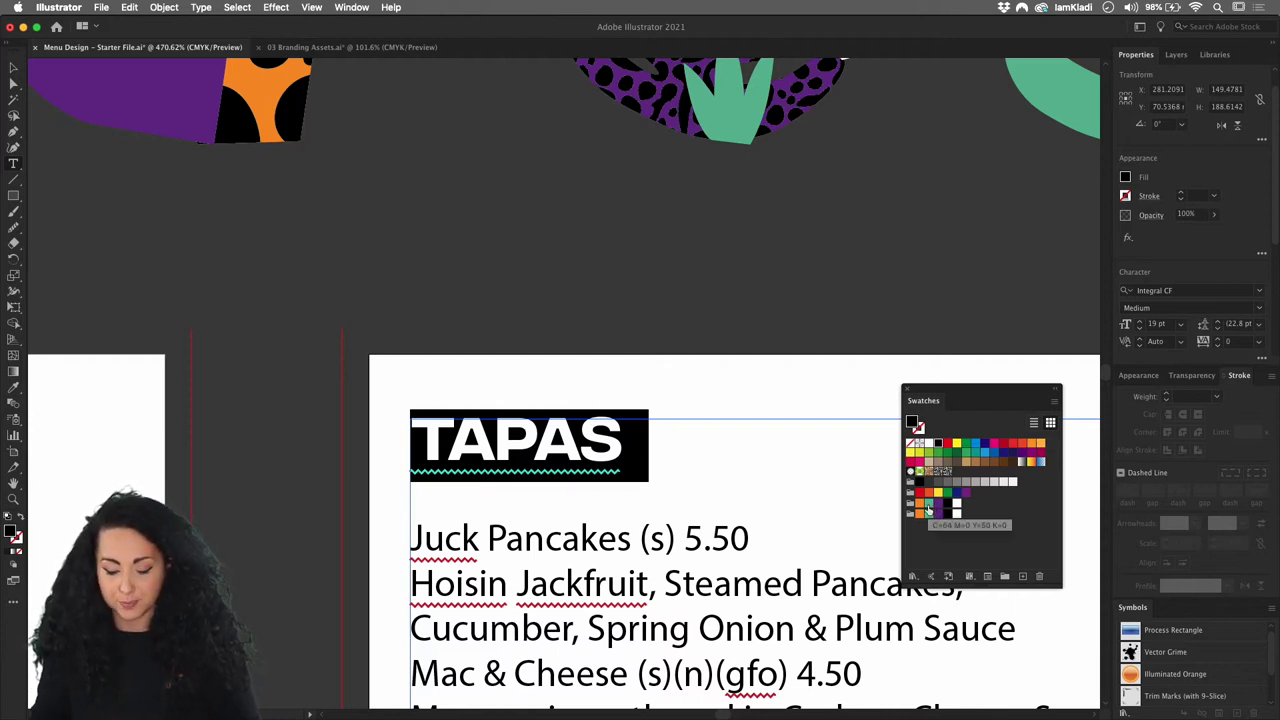
click(928, 510)
click(844, 495)
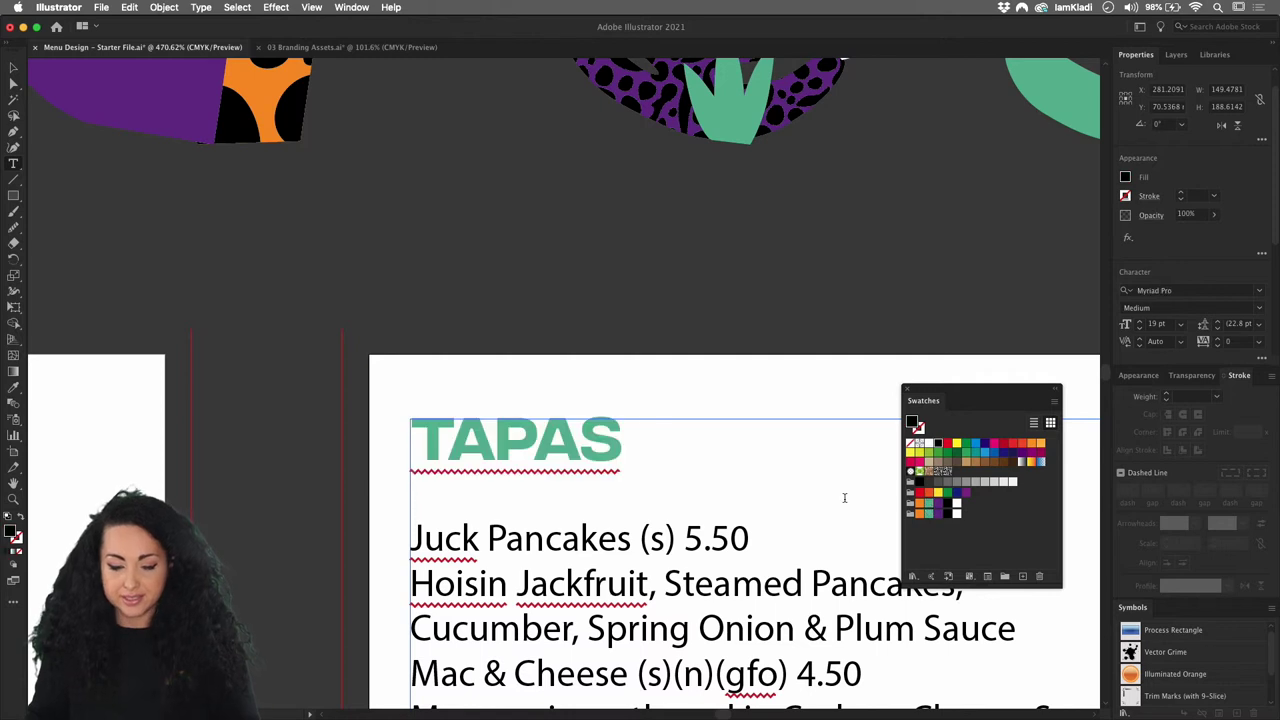
Create a paragraph style from the green TAPAS heading and name it Food Type.
double_click(580, 440)
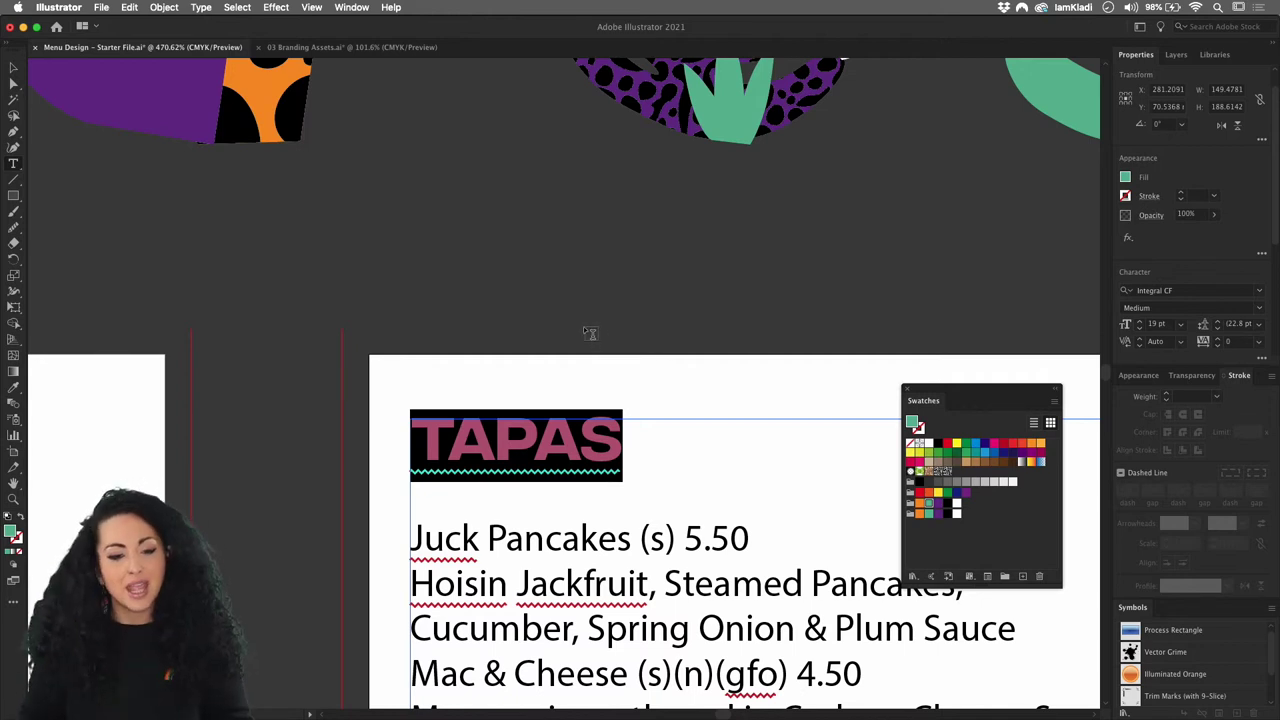
click(352, 8)
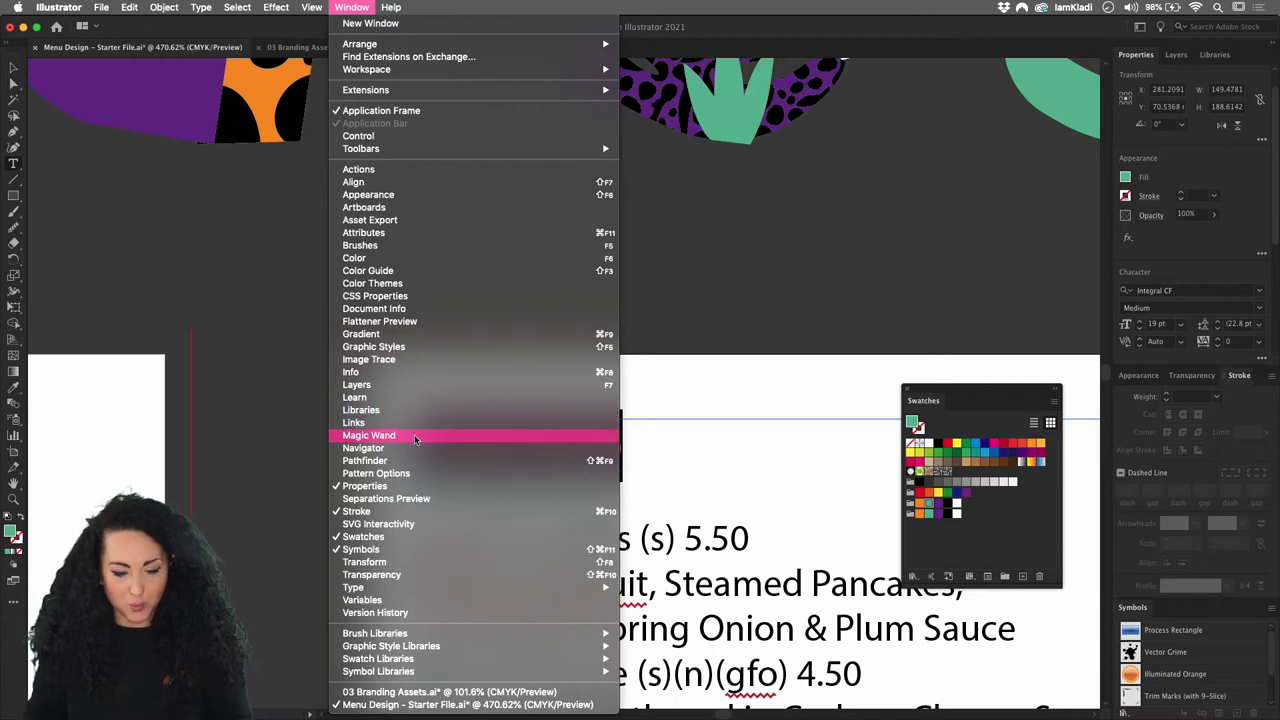
mouse_move(443, 590)
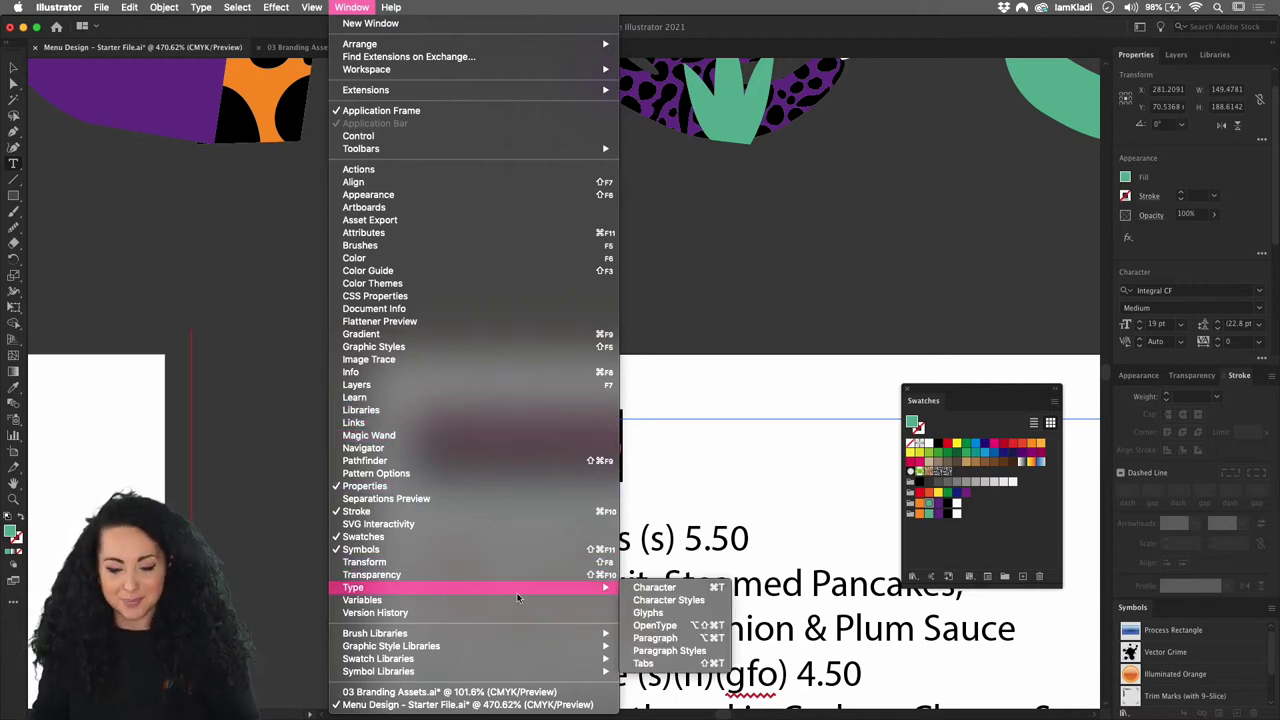
mouse_move(609, 590)
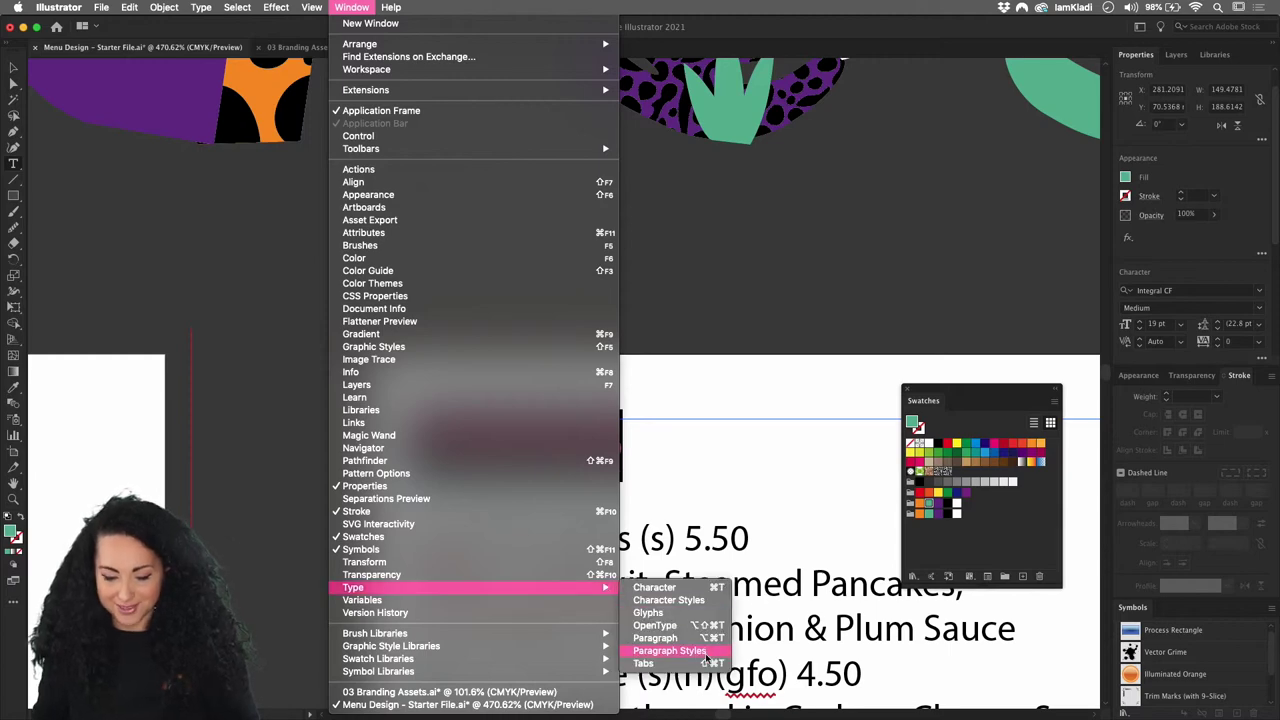
click(668, 651)
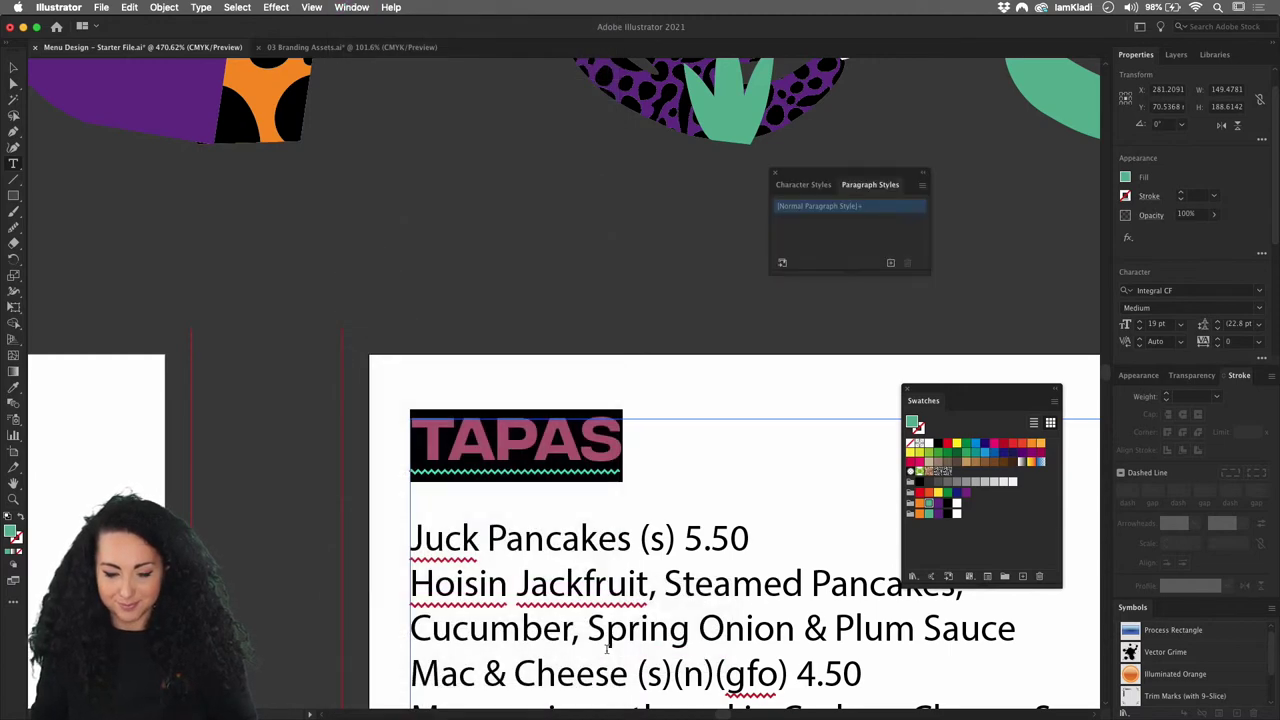
click(891, 263)
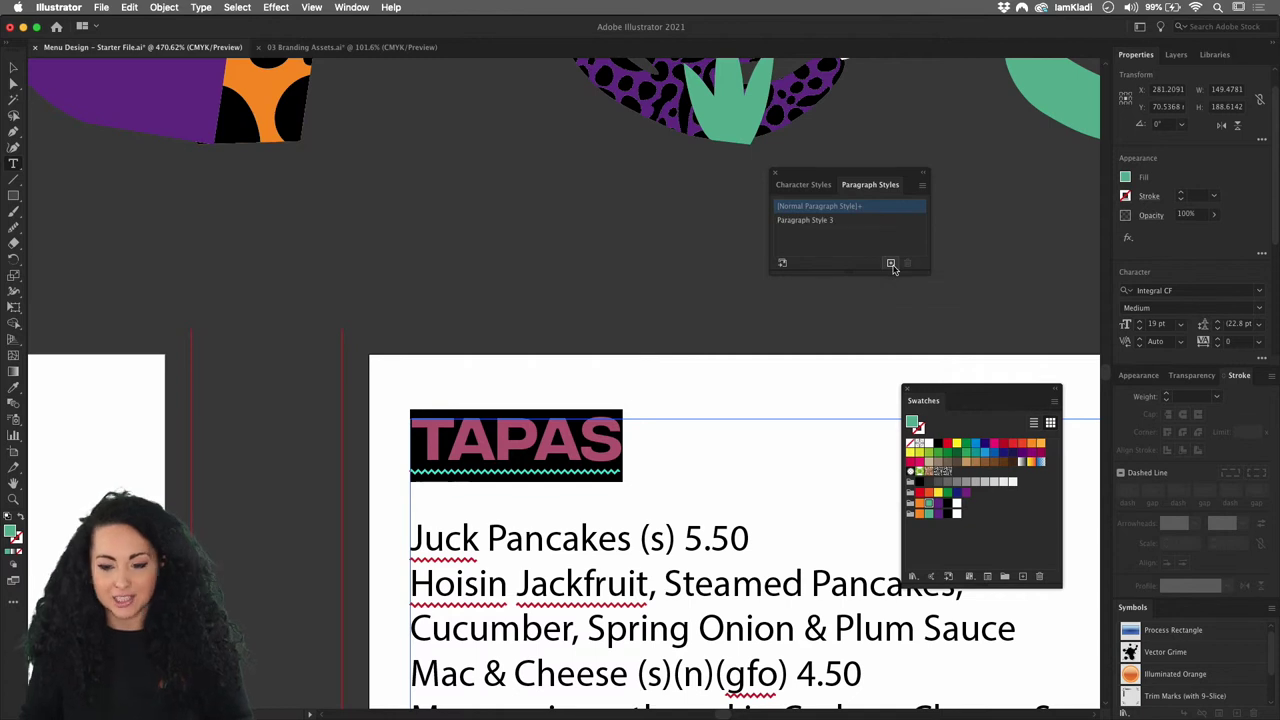
double_click(829, 221)
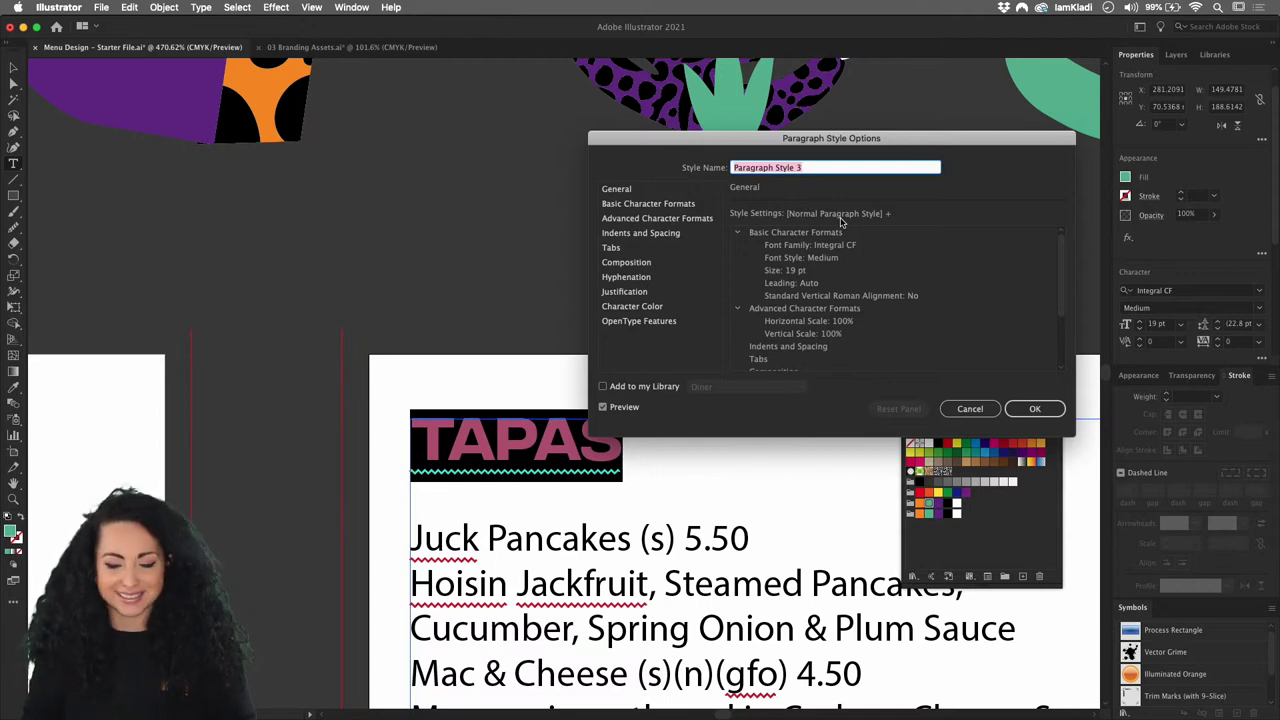
text(F)
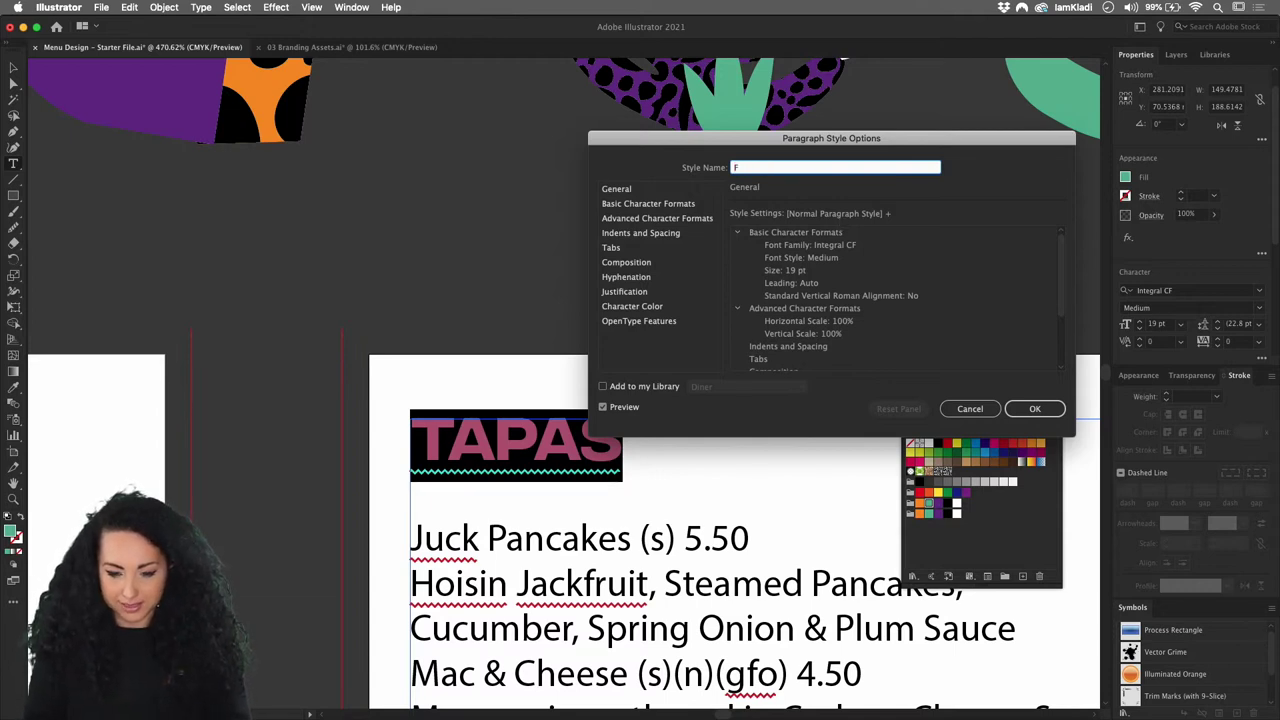
text(ood Type)
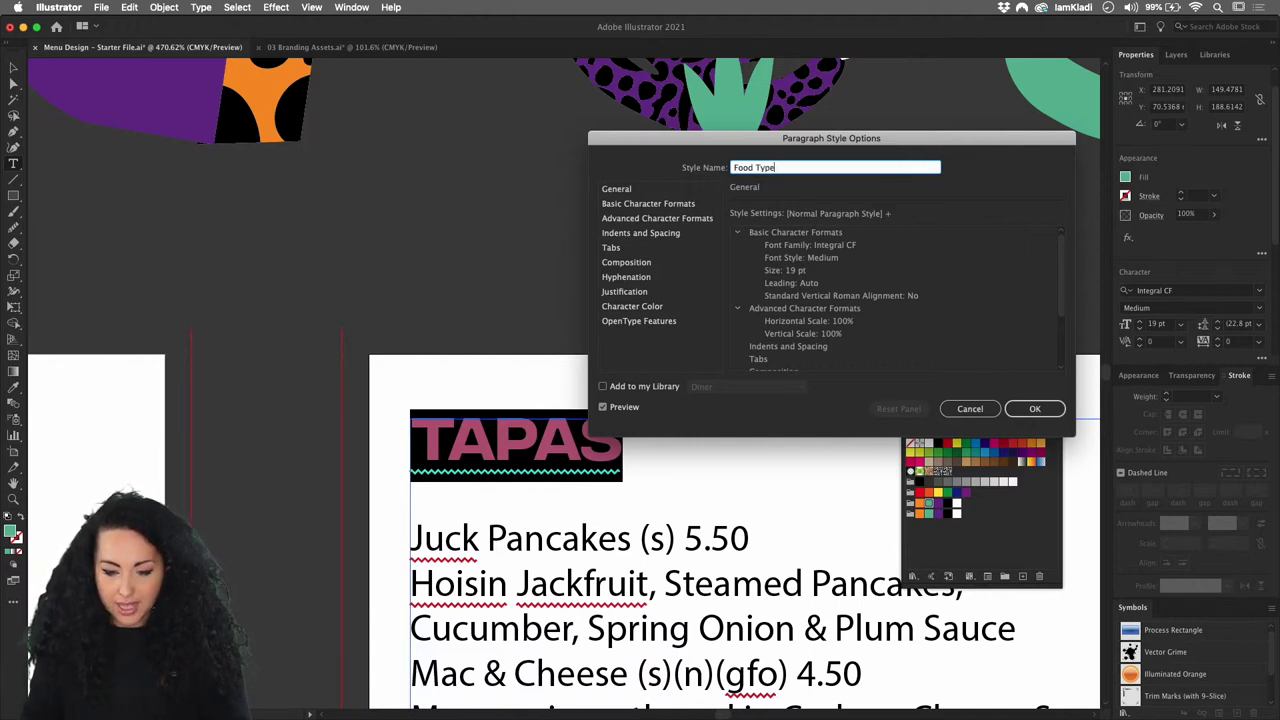
Set the Food Type paragraph style's space after to 6 pt and save the style.
click(636, 233)
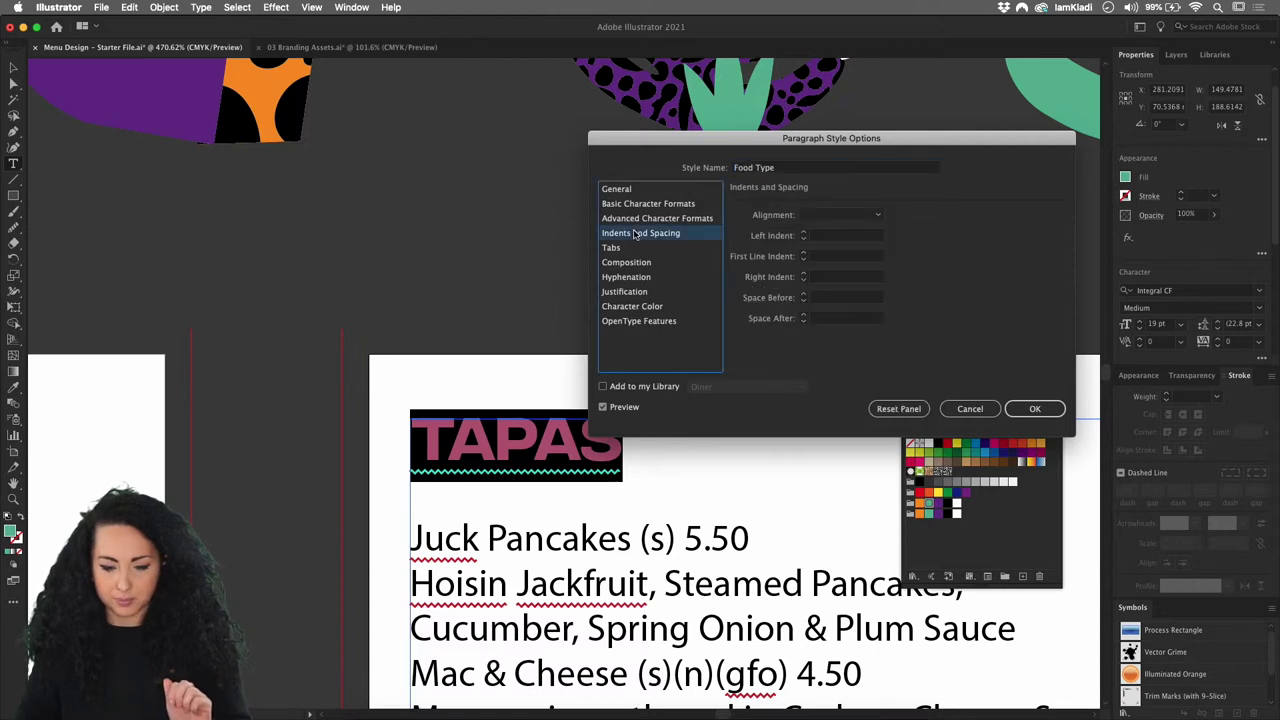
click(802, 314)
click(802, 314)
click(802, 314)
click(802, 314)
click(802, 314)
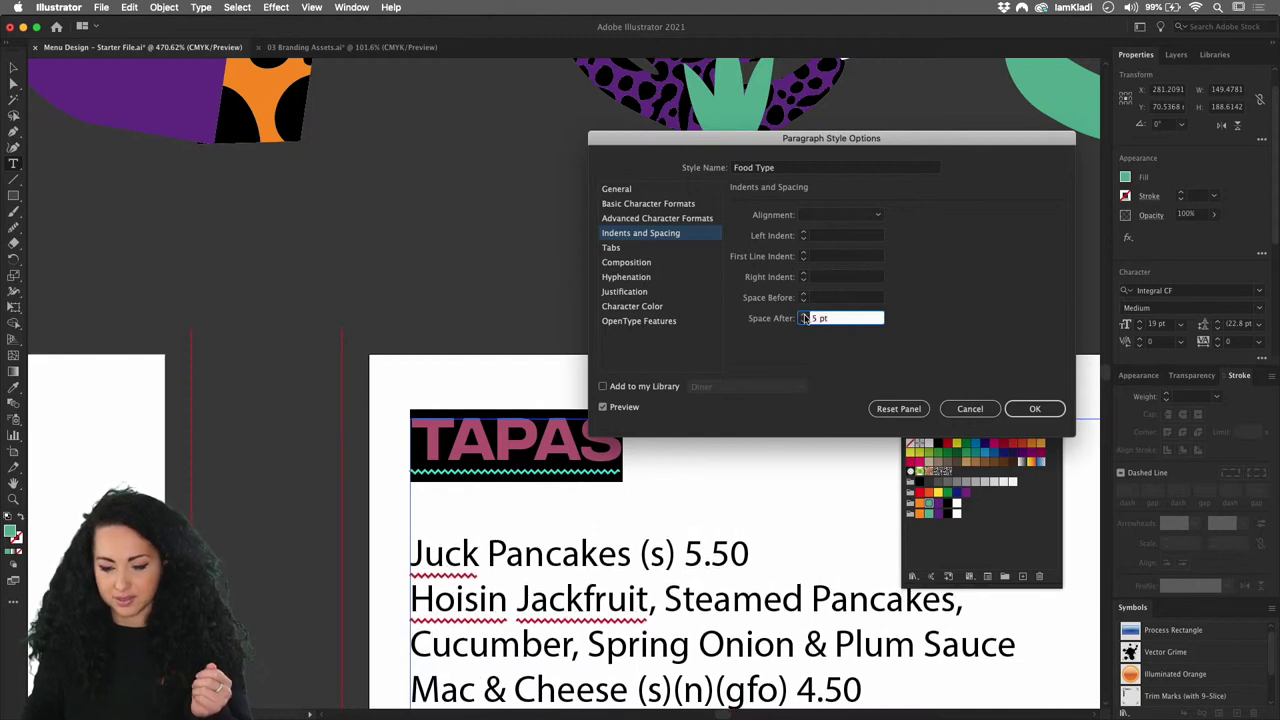
click(802, 314)
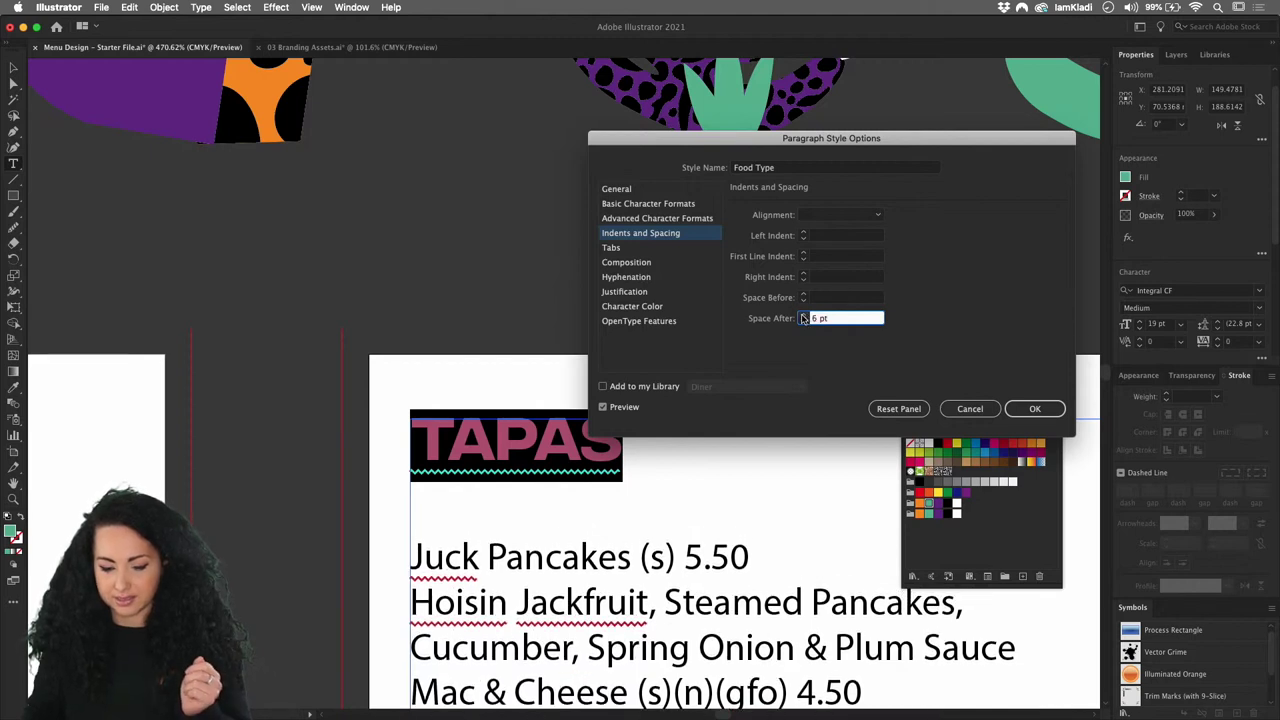
click(1036, 409)
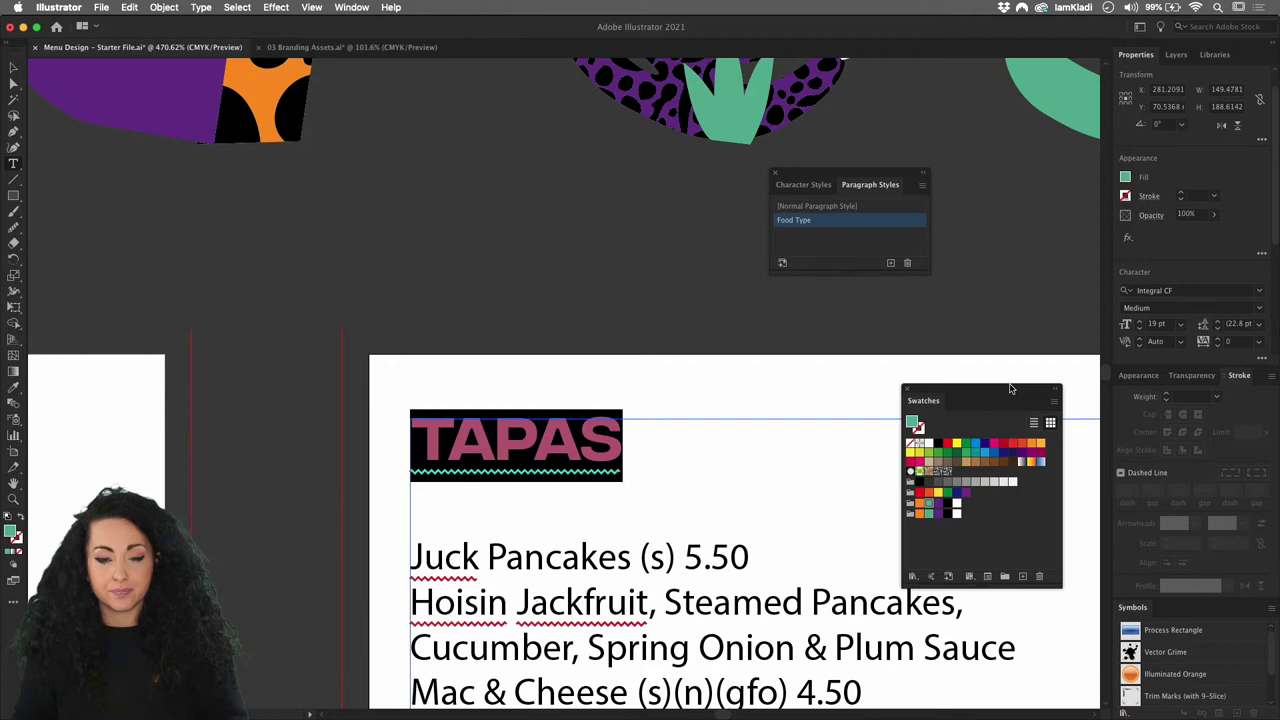
click(763, 441)
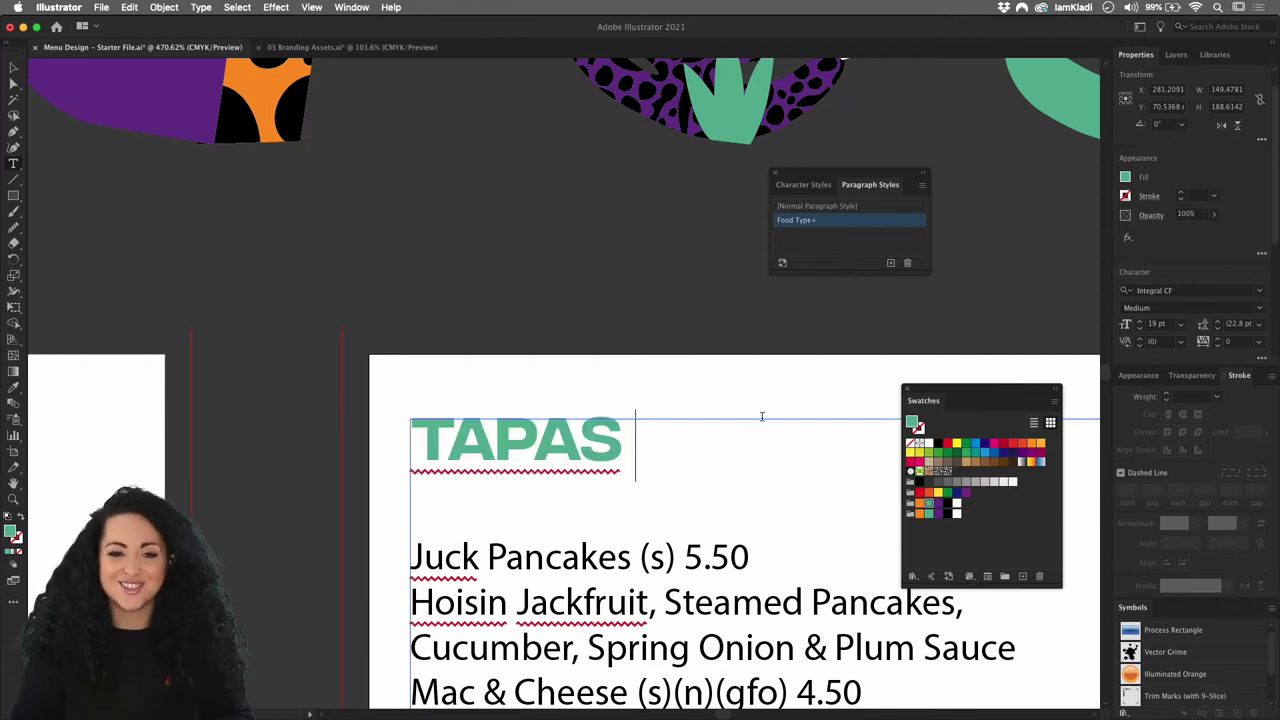
Set the text from Juck Pancakes through the Macaroni line under TAPAS to Bryant Regular and color it with the brand purple swatch.
scroll(717, 443, down, 3)
scroll(717, 443, right, 2)
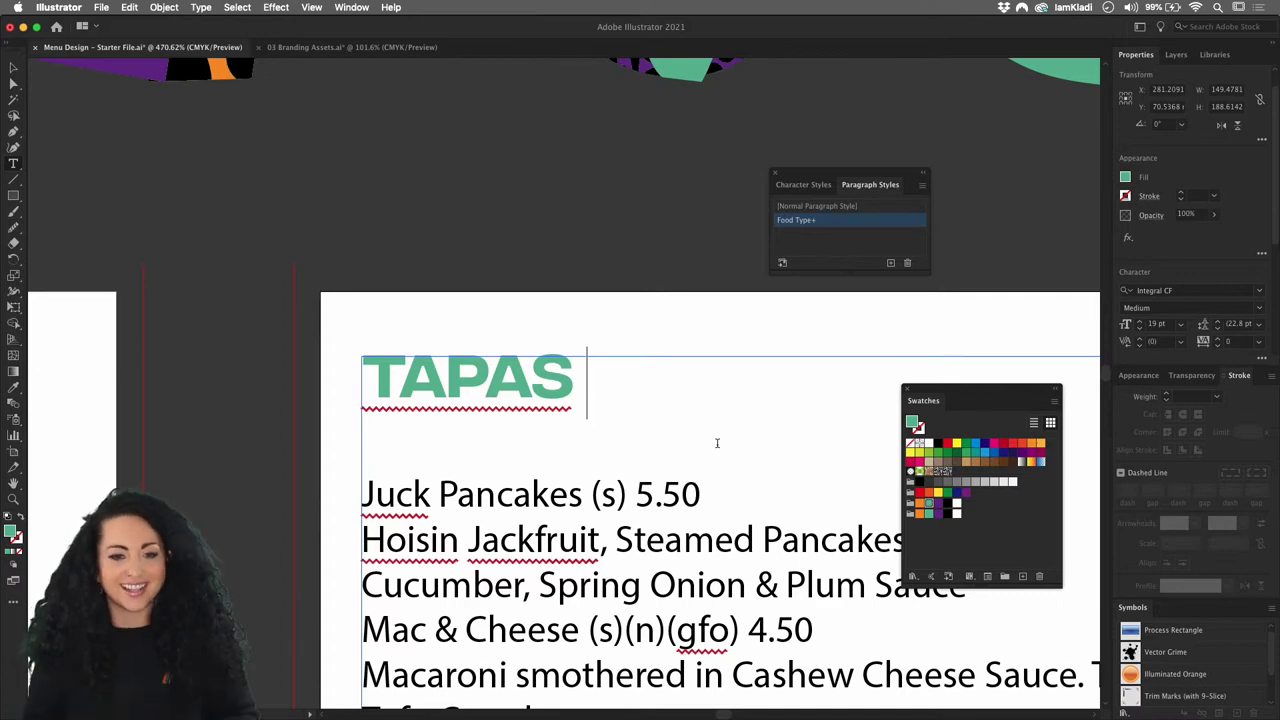
scroll(712, 452, down, 5)
scroll(712, 452, right, 3)
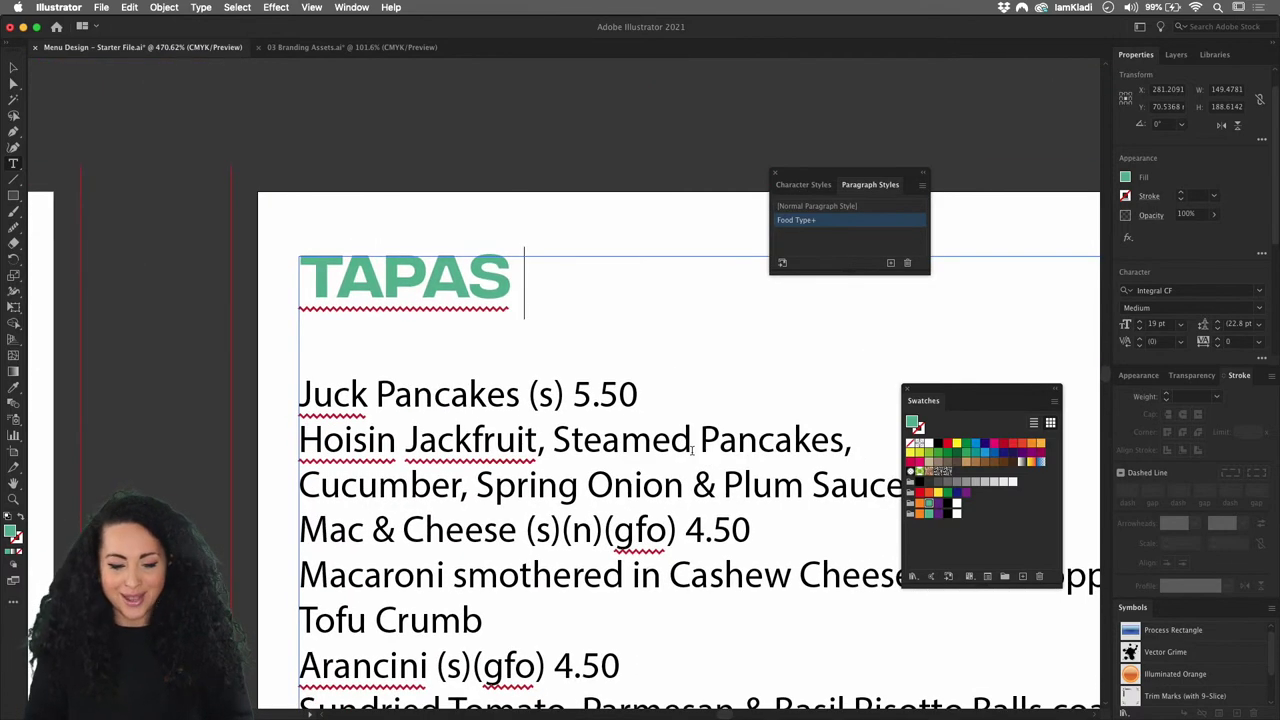
scroll(691, 450, right, 2)
scroll(521, 378, down, 3)
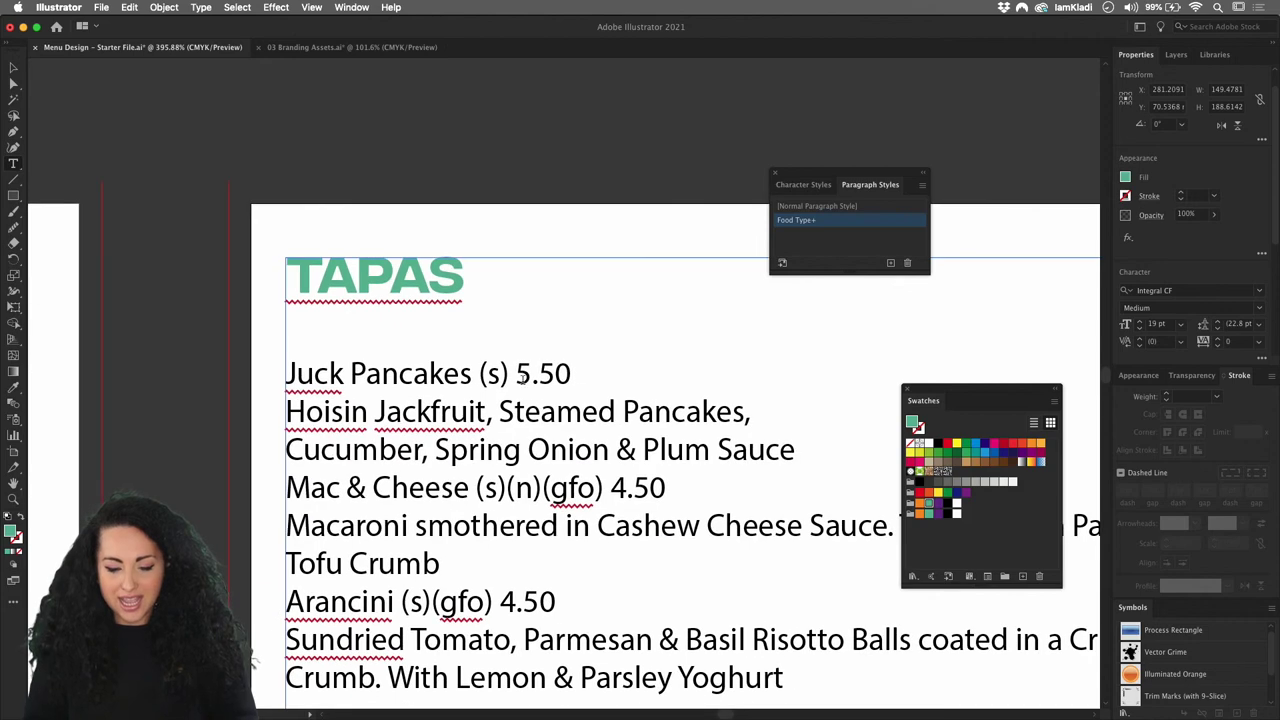
drag(287, 372, 935, 523)
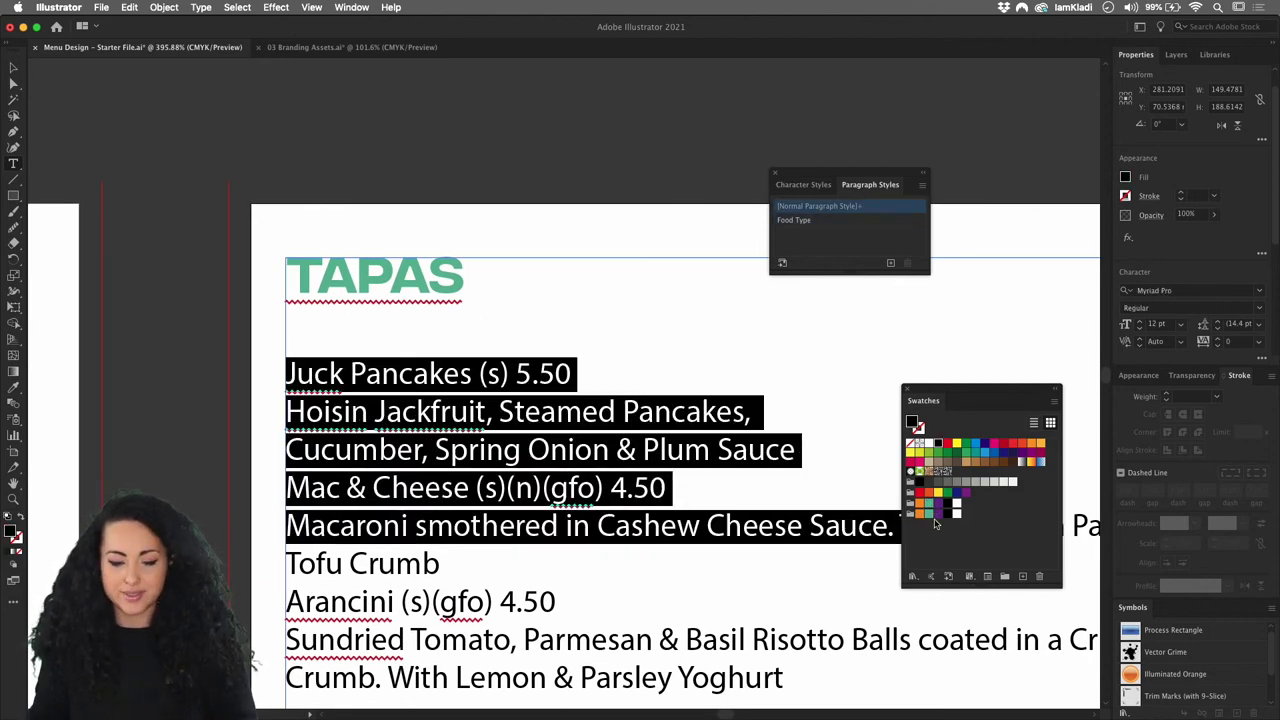
click(1189, 291)
text(br)
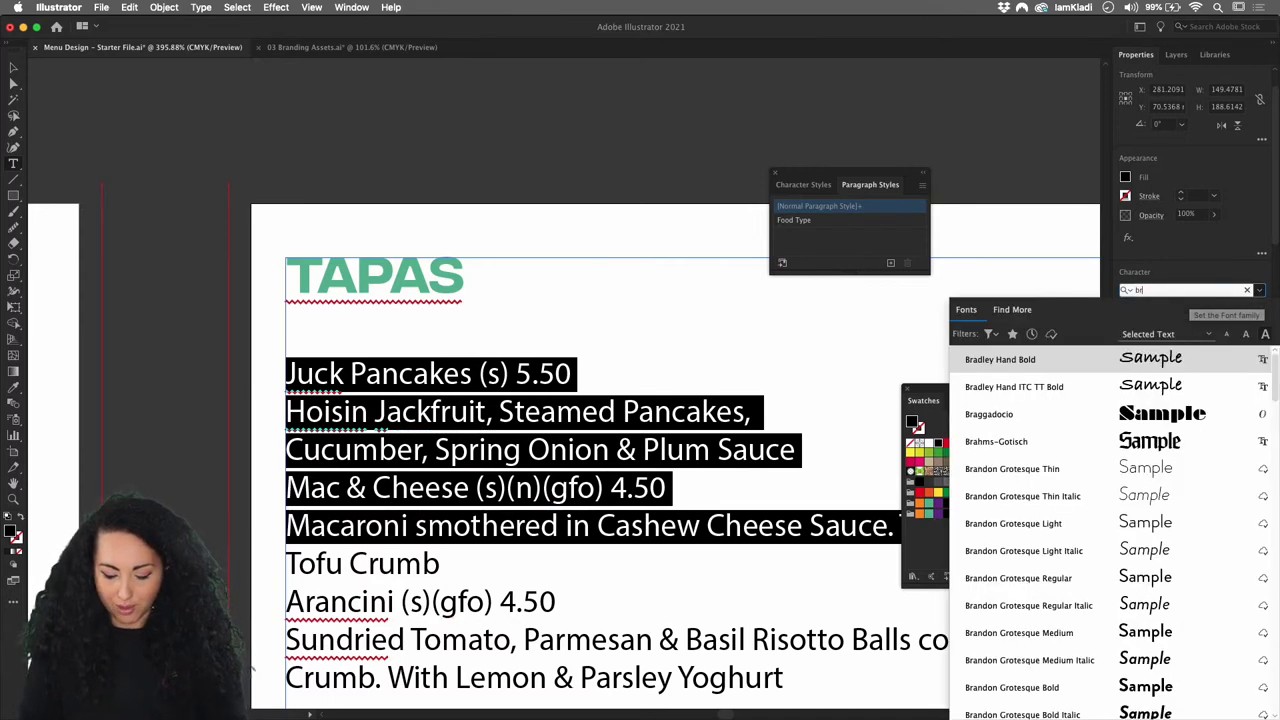
text(yan)
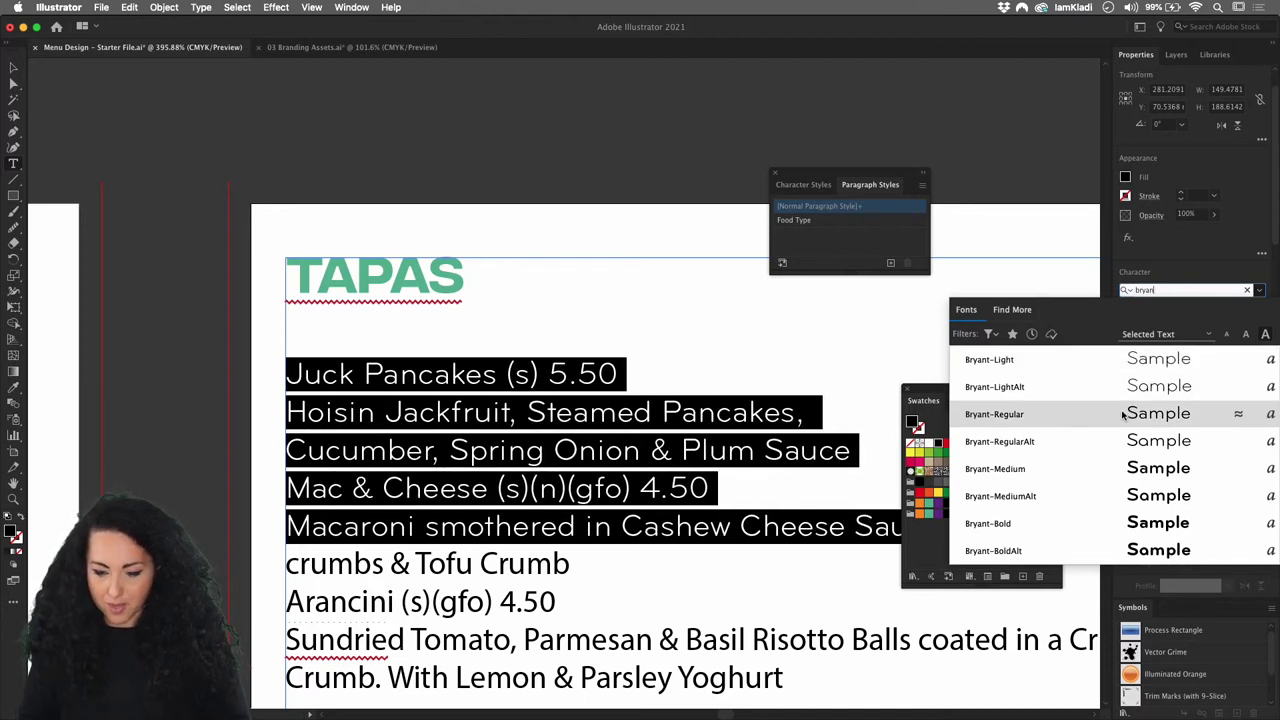
click(1124, 415)
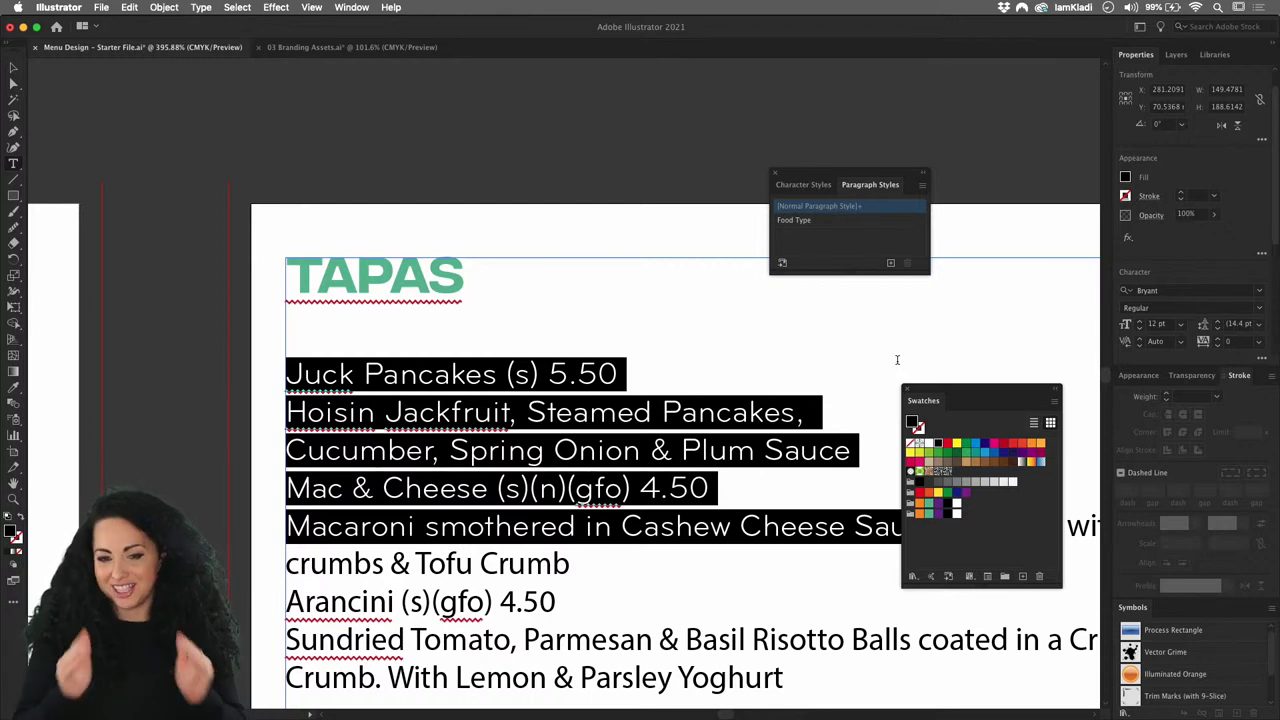
click(940, 516)
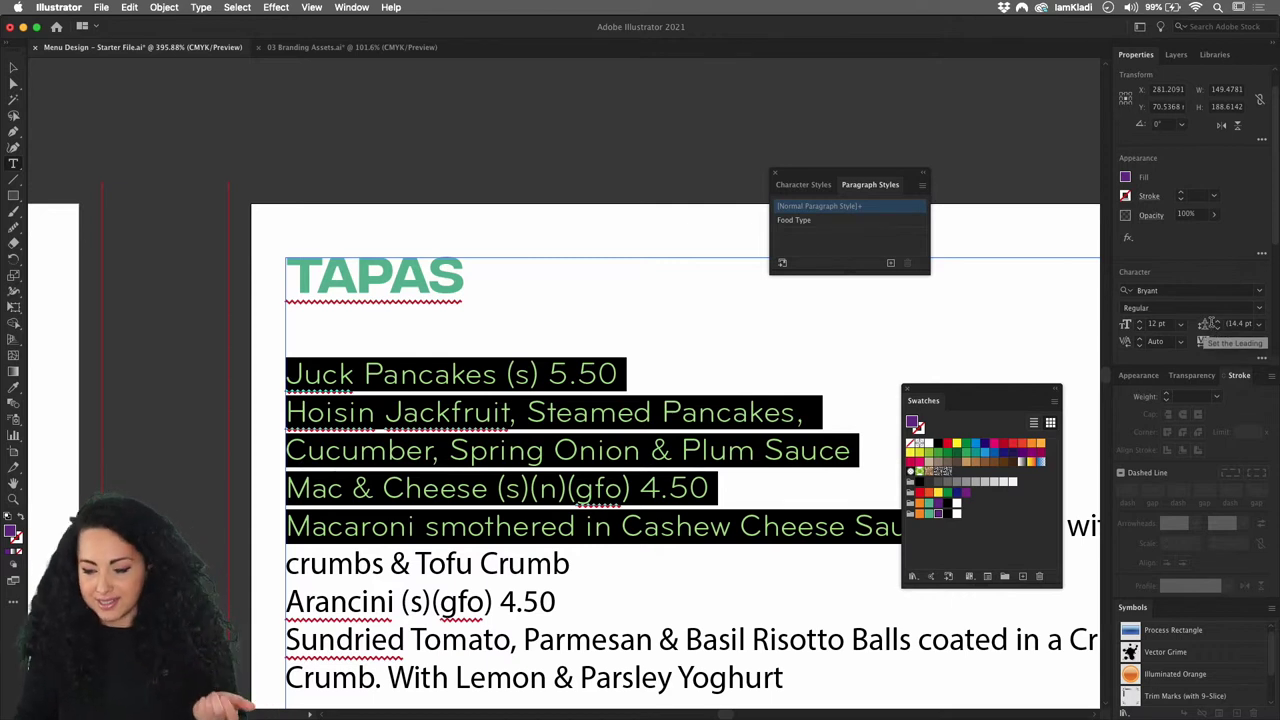
Set the leading of the selected purple text from Juck Pancakes through the Macaroni line to 14 pt.
click(1205, 321)
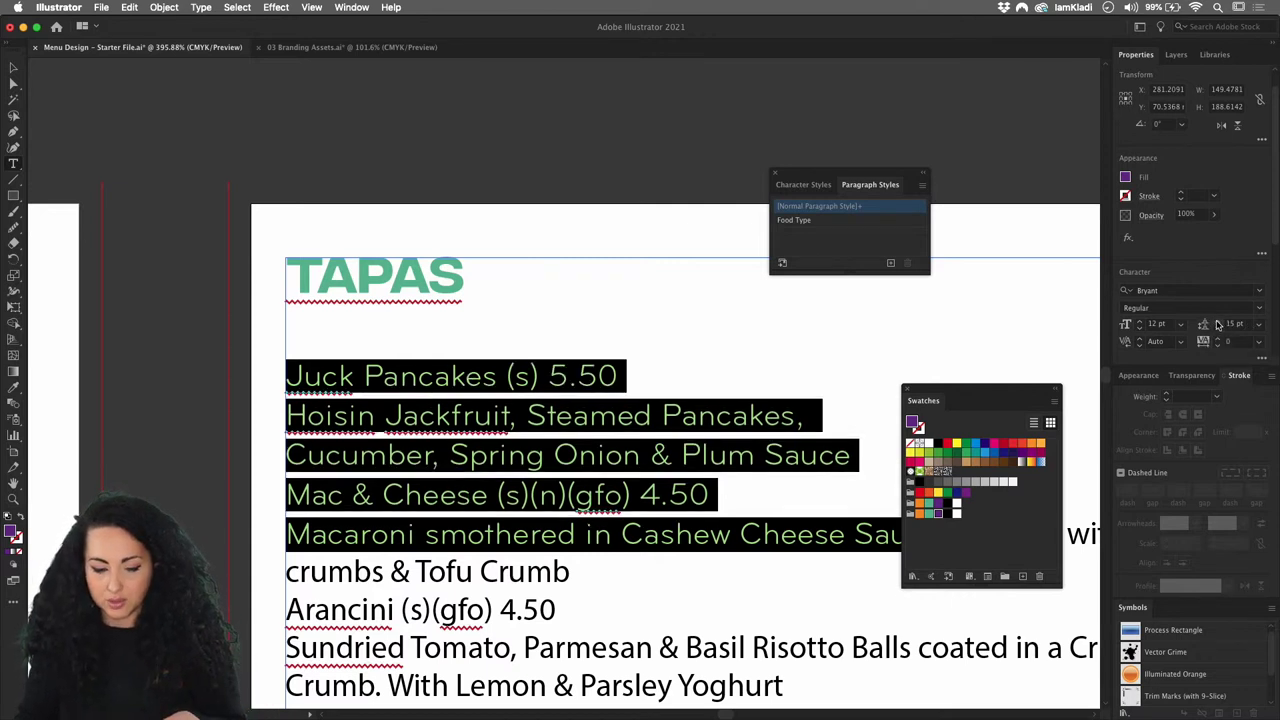
click(1219, 331)
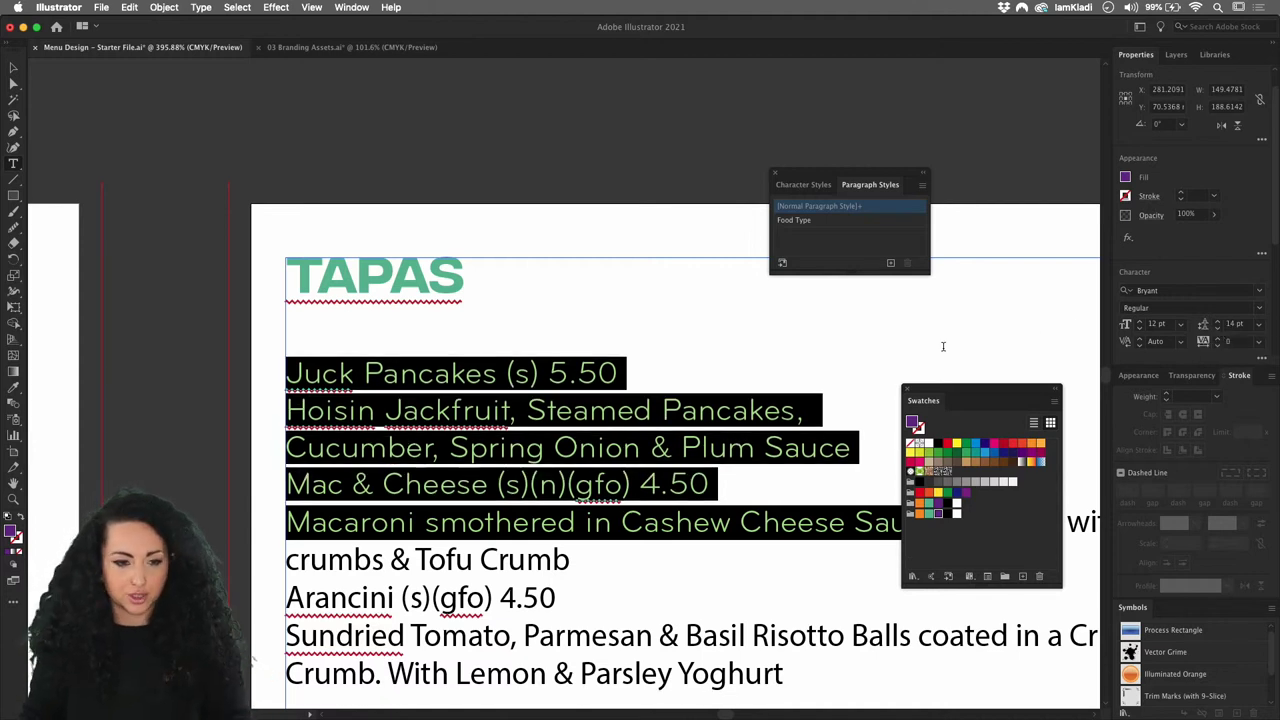
click(834, 371)
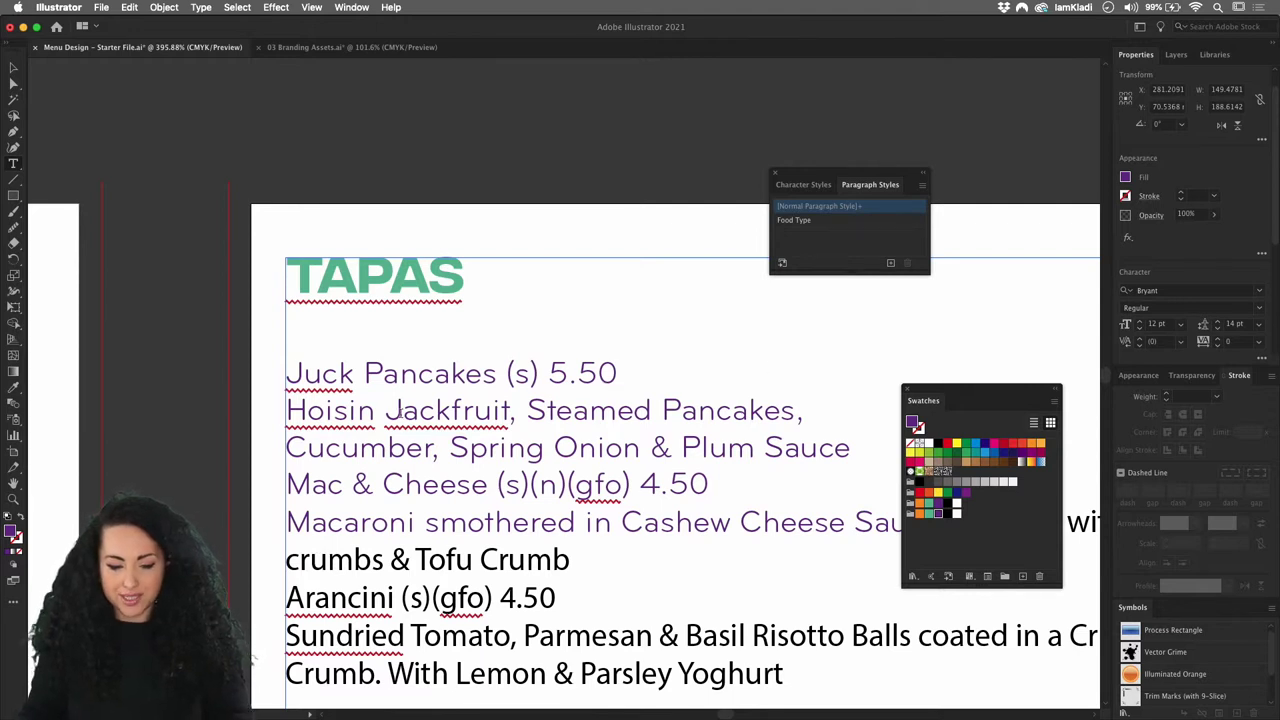
Create a paragraph style from the purple Juck Pancakes through Macaroni text and name it Food Description.
drag(288, 410, 690, 484)
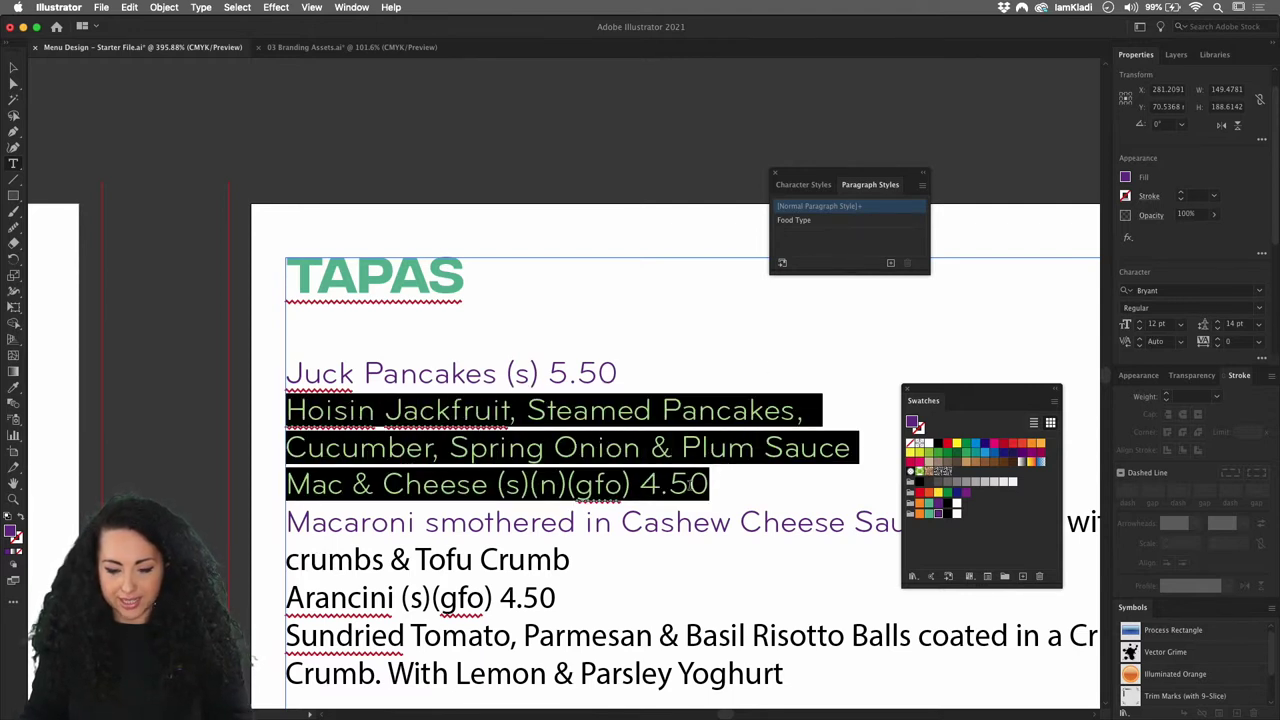
double_click(496, 372)
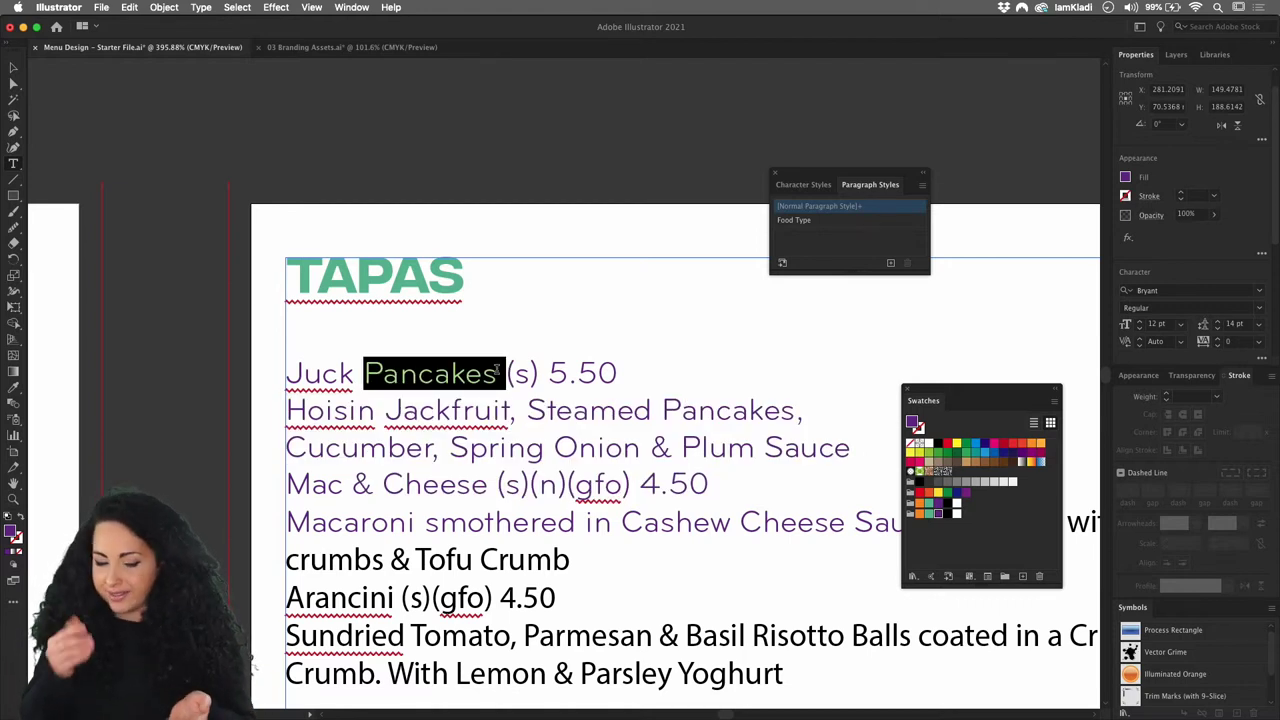
drag(300, 374, 882, 522)
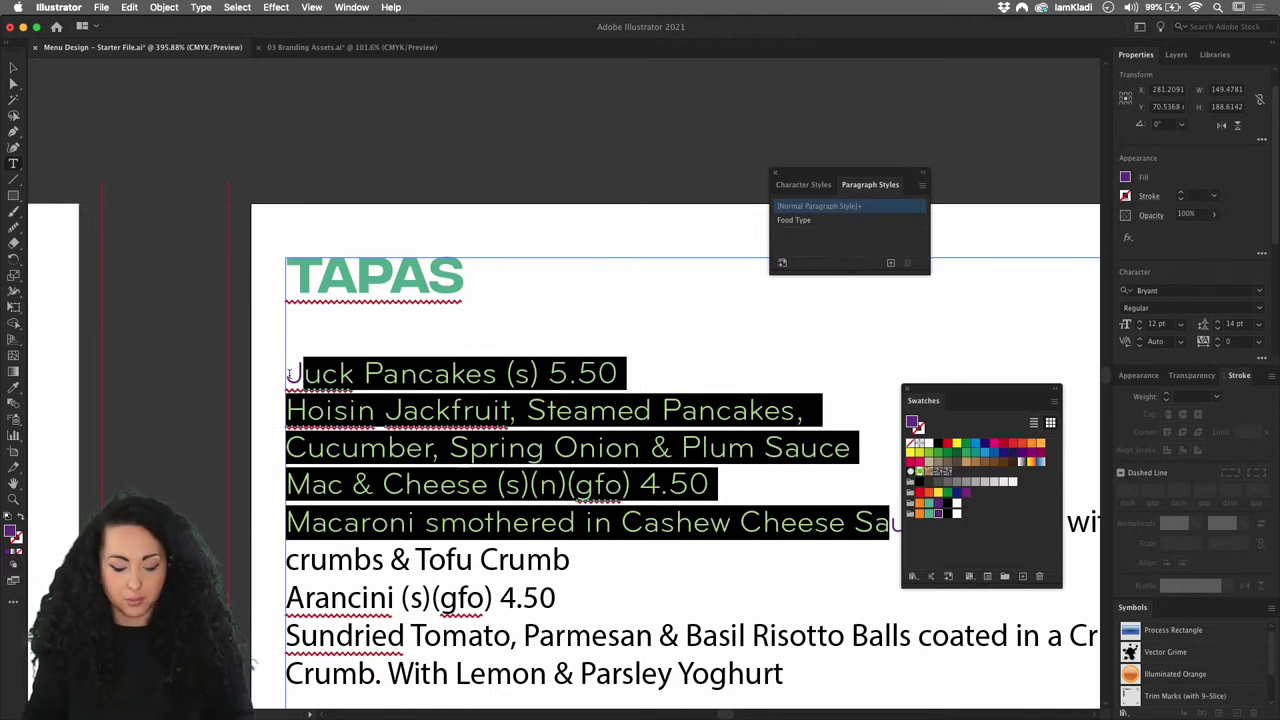
drag(287, 374, 888, 522)
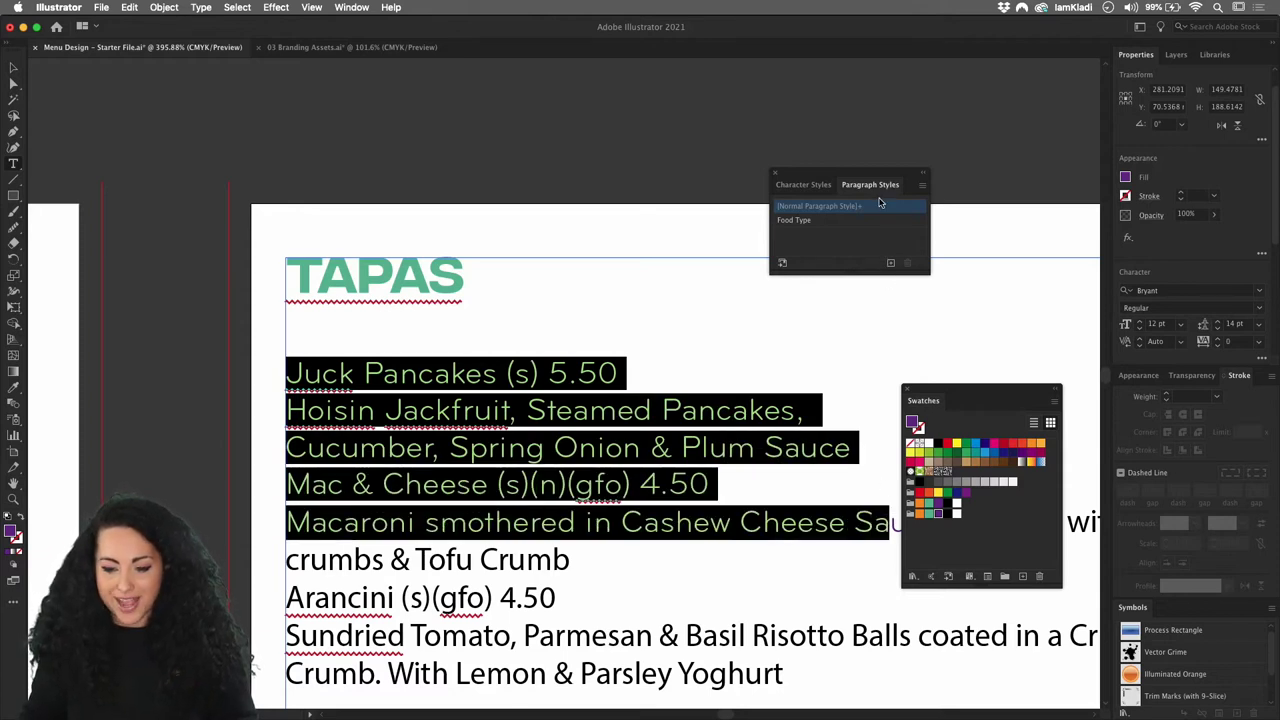
click(891, 264)
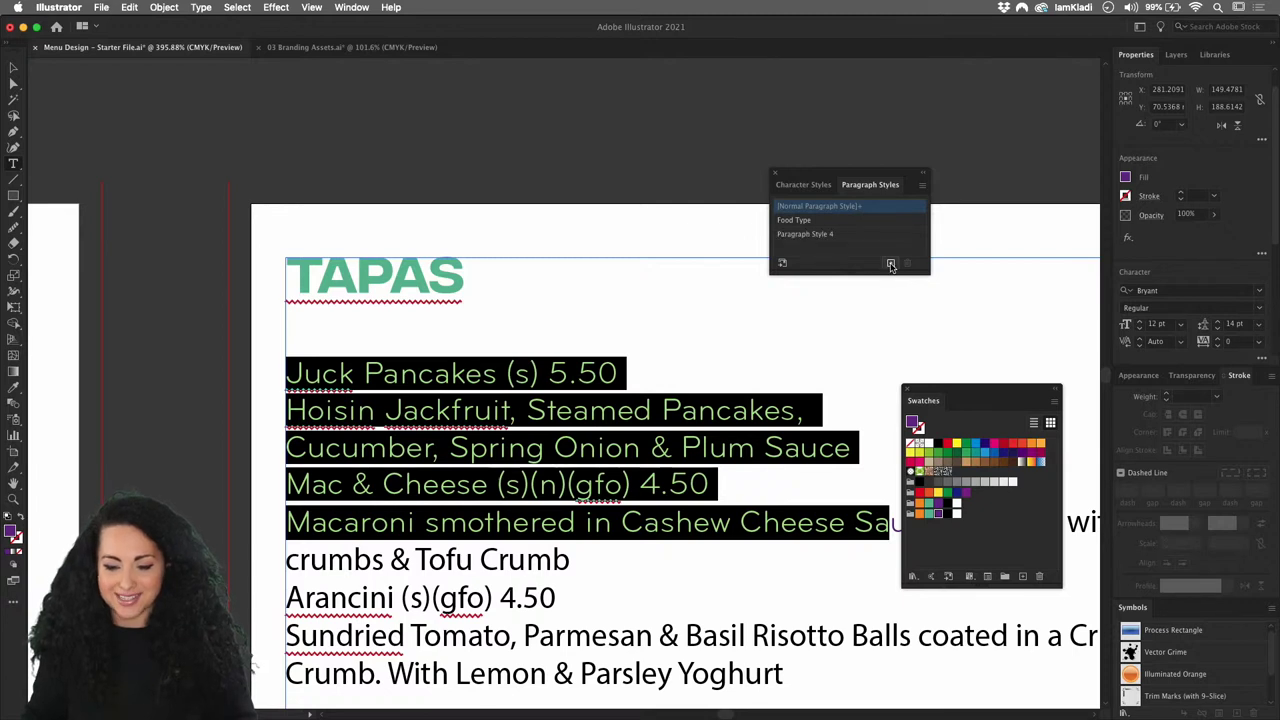
double_click(842, 235)
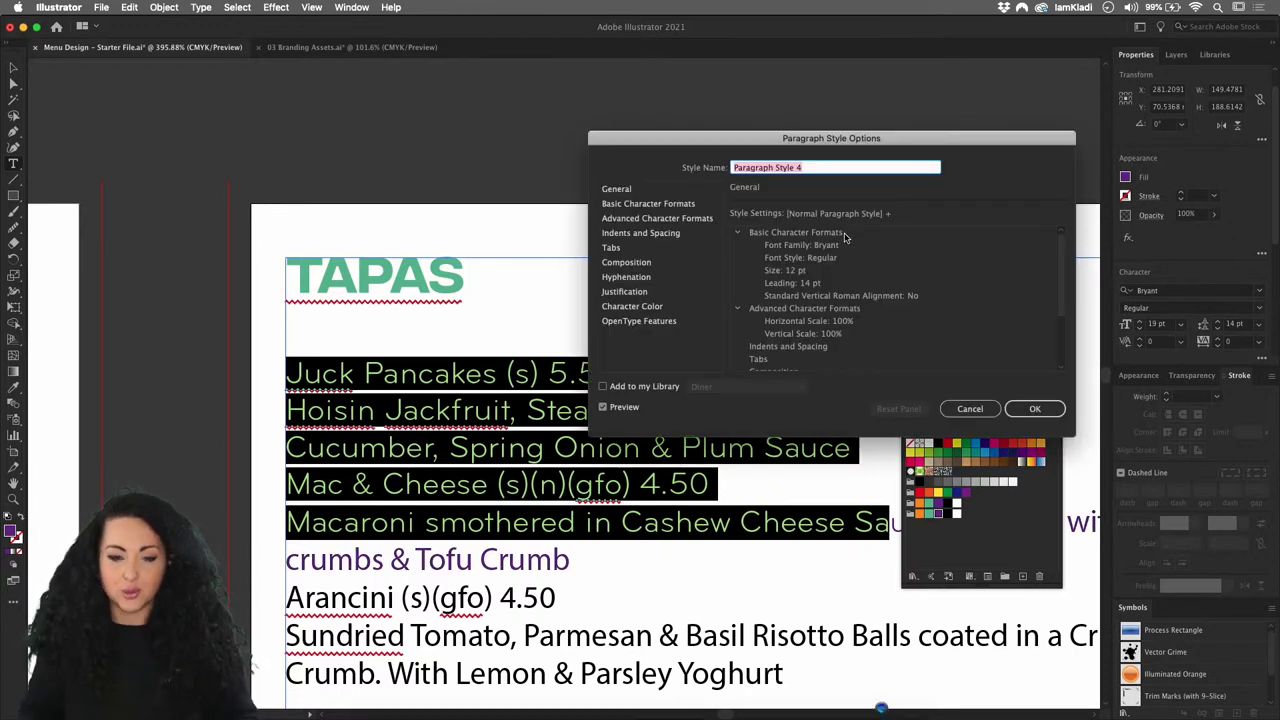
text(Foo)
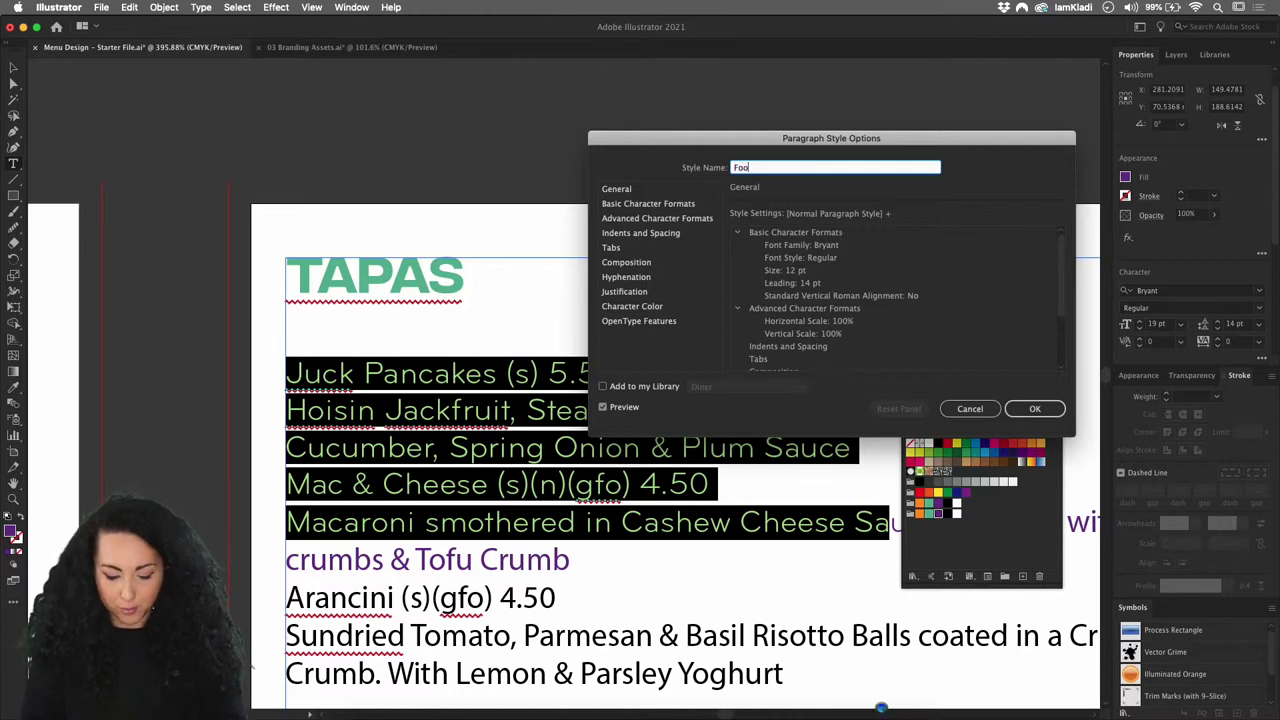
text(d Descr)
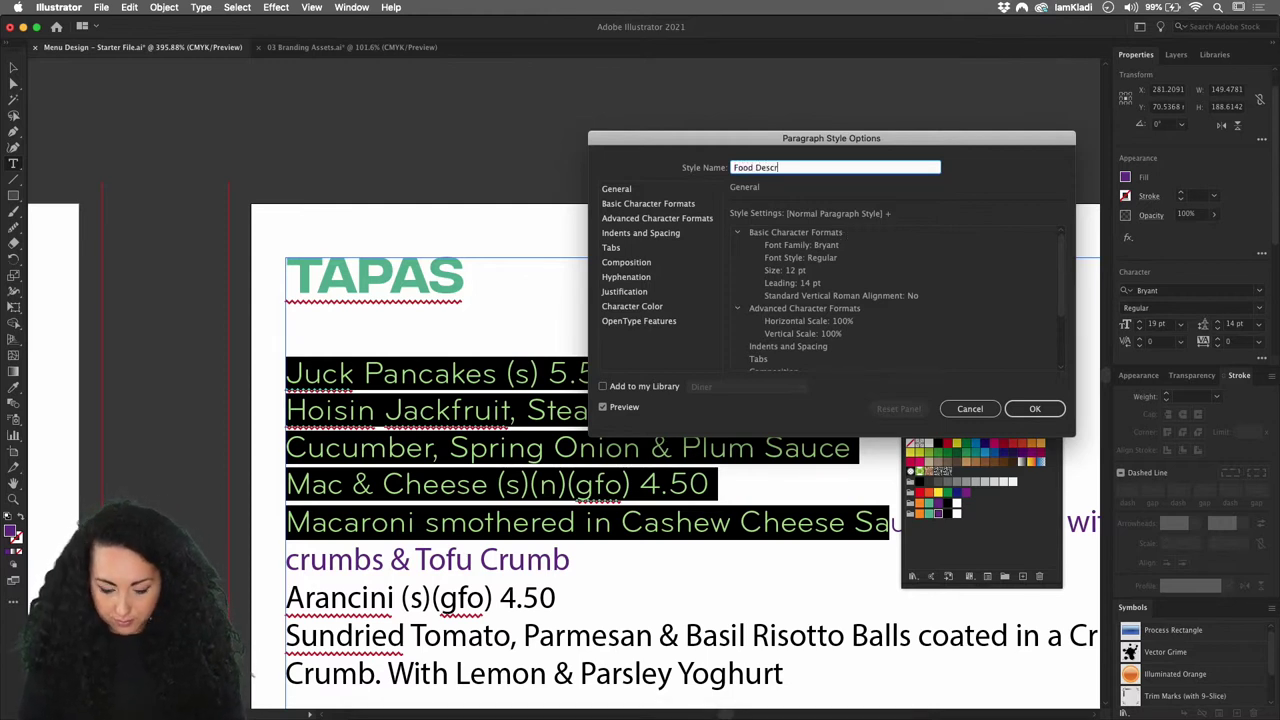
text(iption)
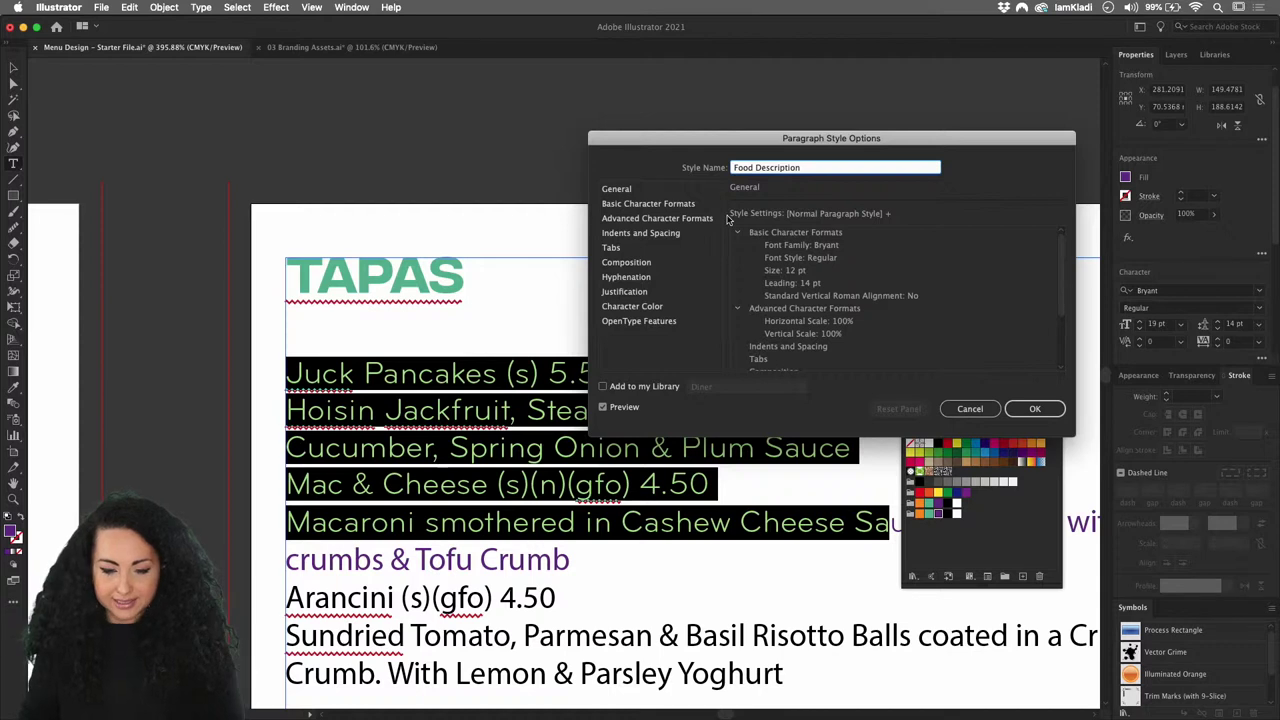
Set the Food Description paragraph style's space after to 2 pt and save the style.
click(641, 233)
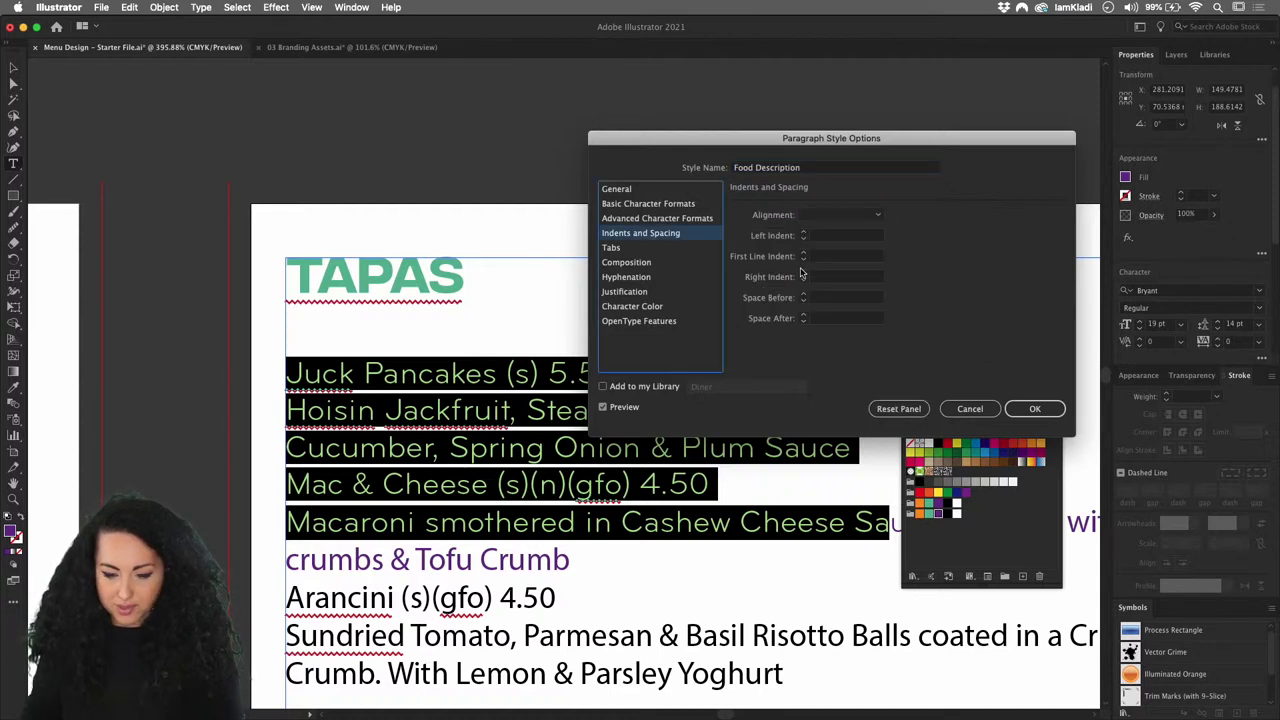
click(803, 315)
click(803, 315)
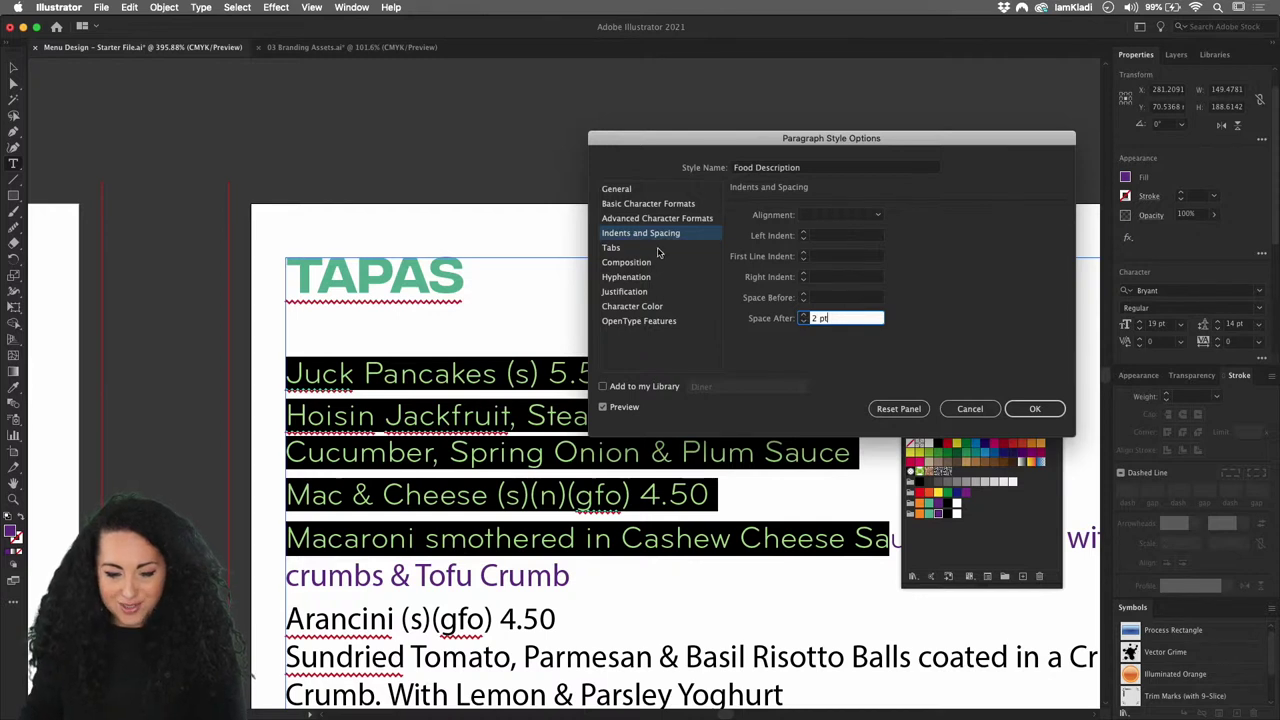
drag(652, 141, 742, 125)
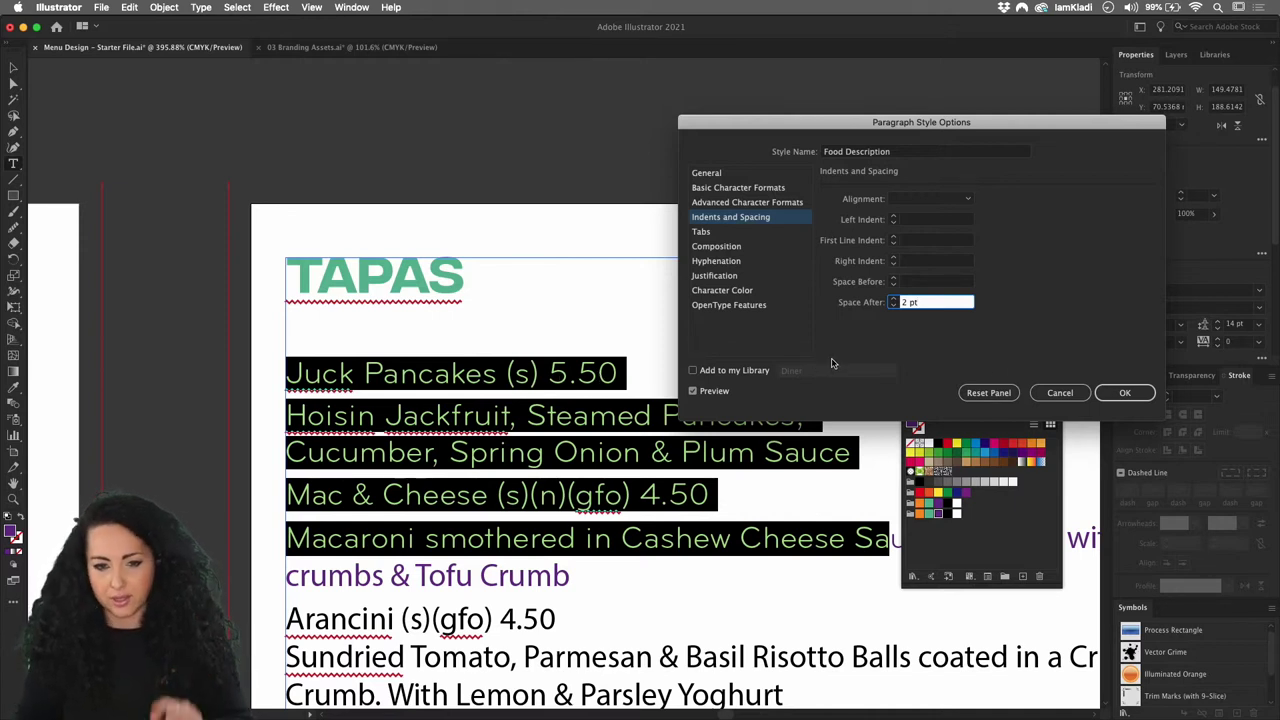
click(1122, 394)
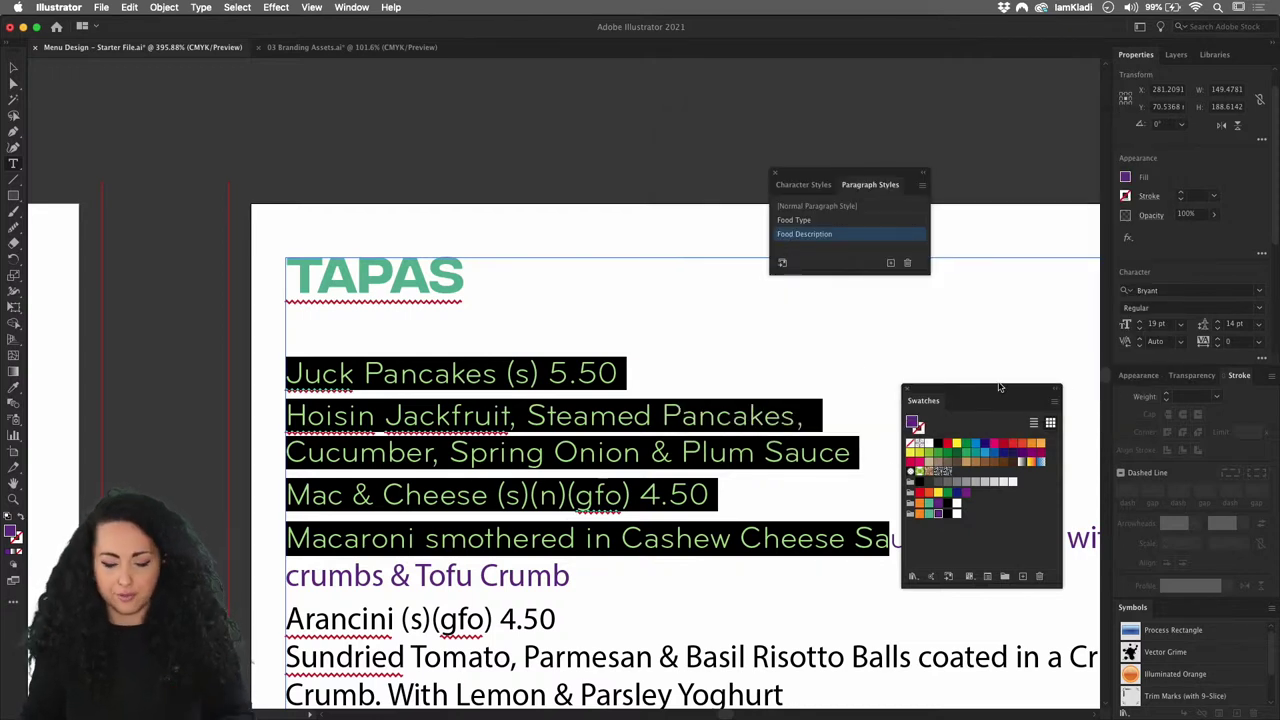
Start a new character style for the Juck Pancakes (s) 5.50 line and name it Food Name.
click(563, 373)
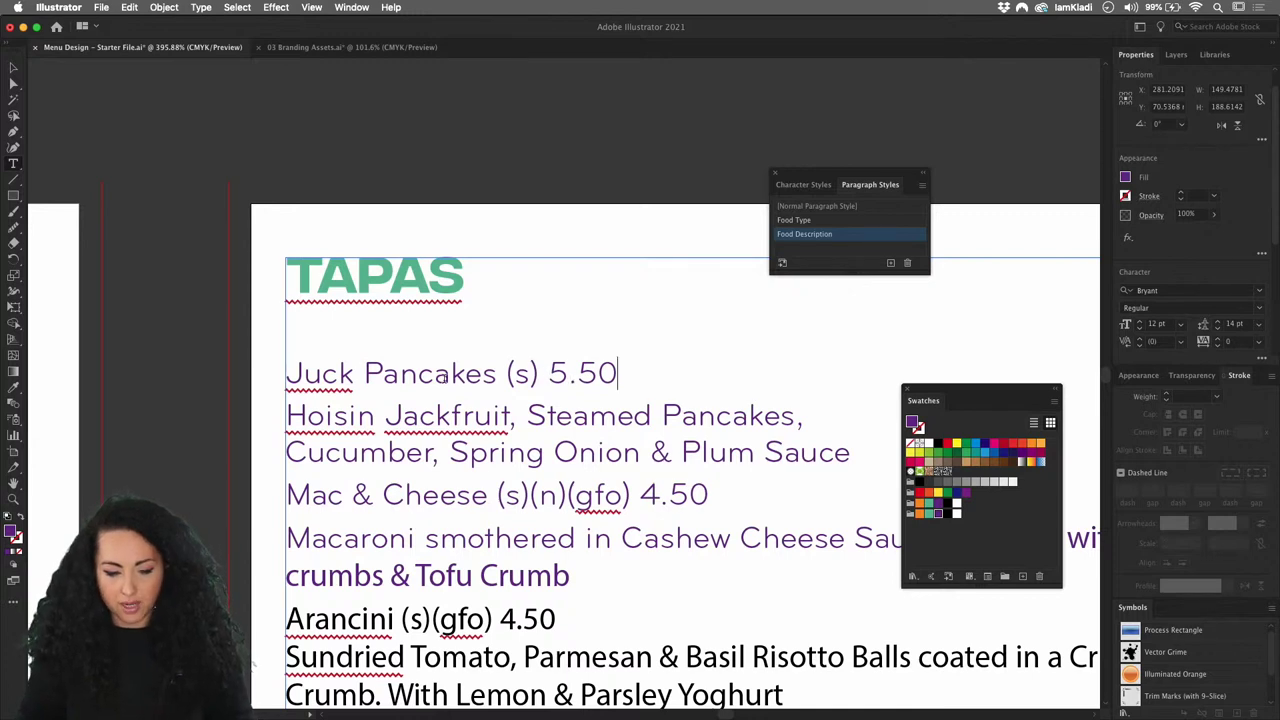
triple_click(442, 375)
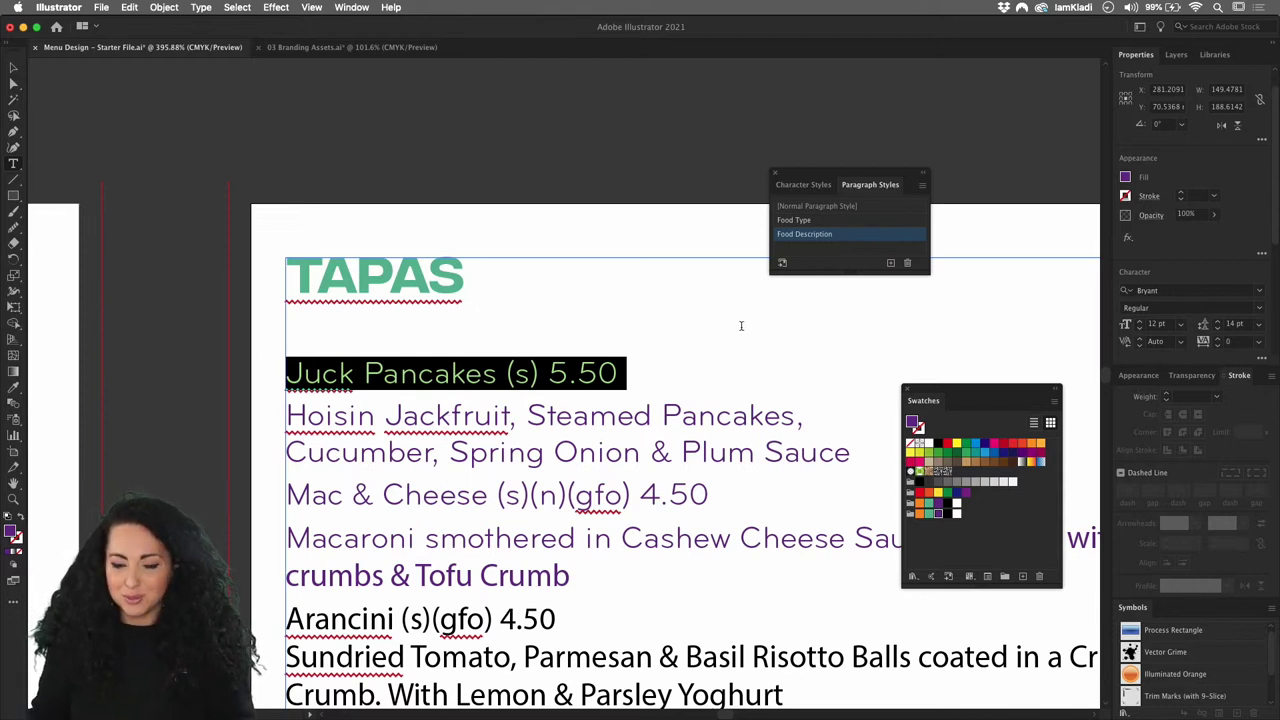
click(817, 187)
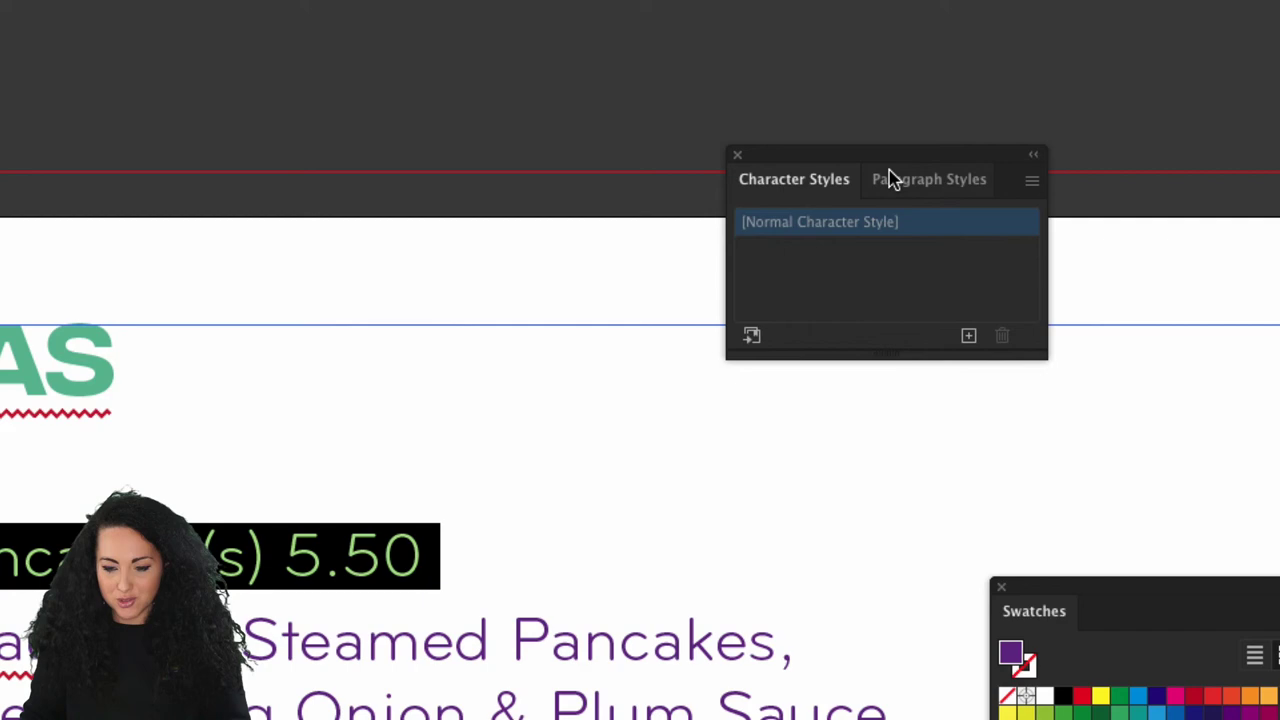
click(852, 183)
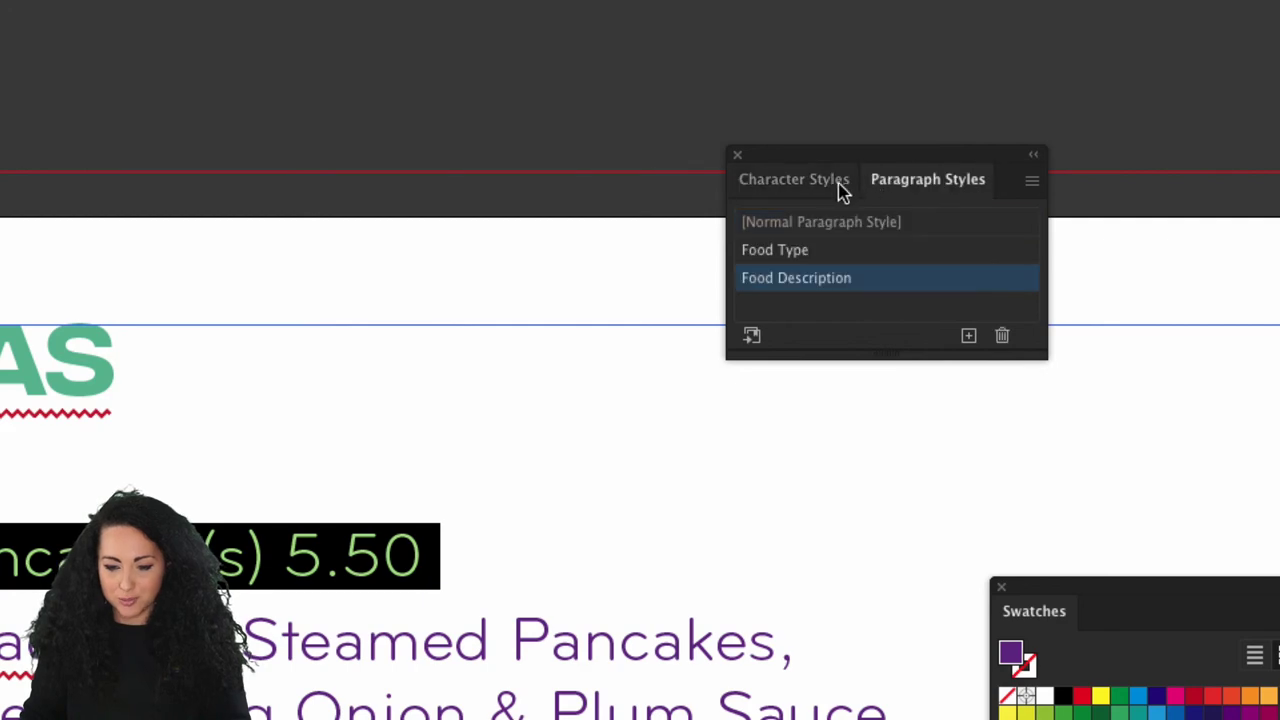
click(839, 184)
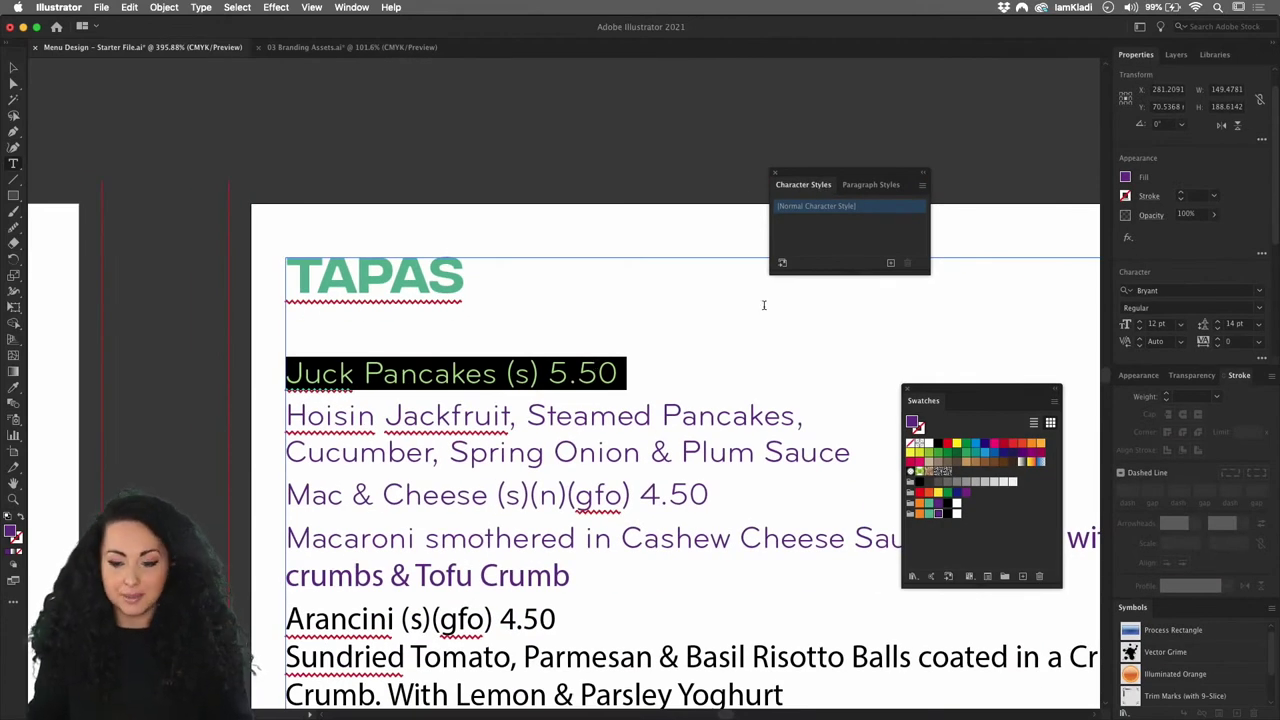
alt+click(890, 263)
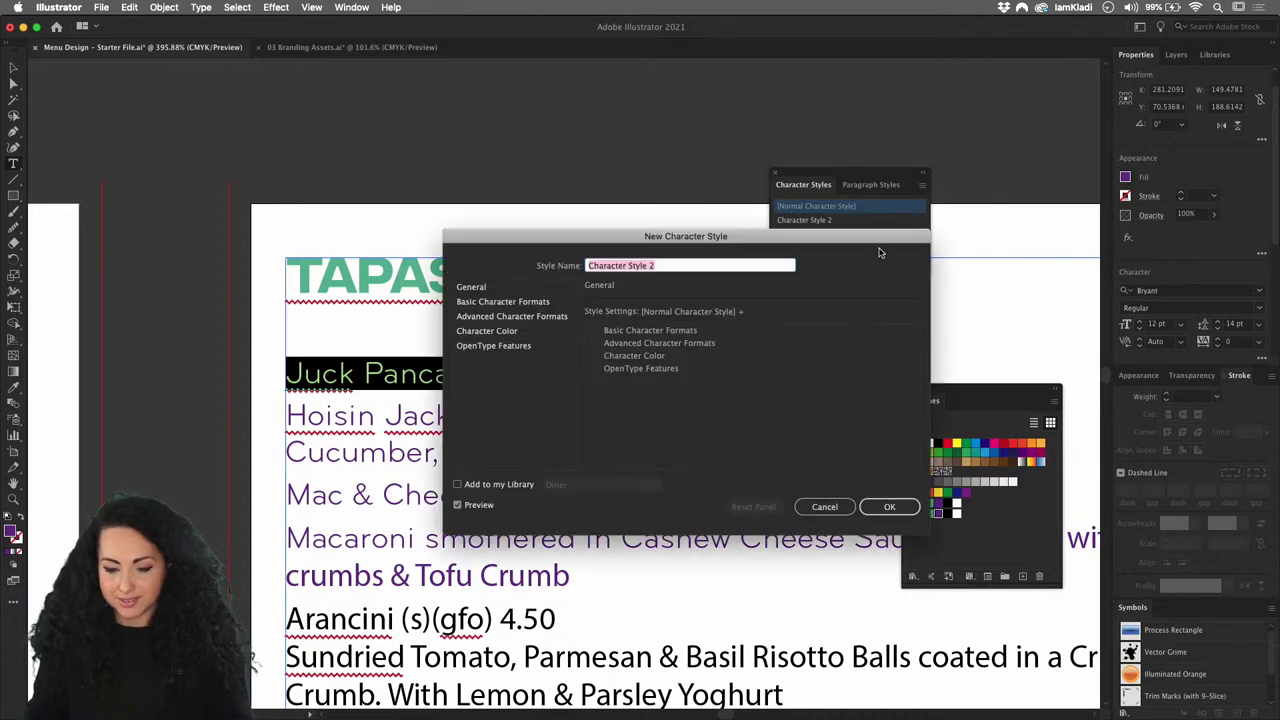
text(Fo)
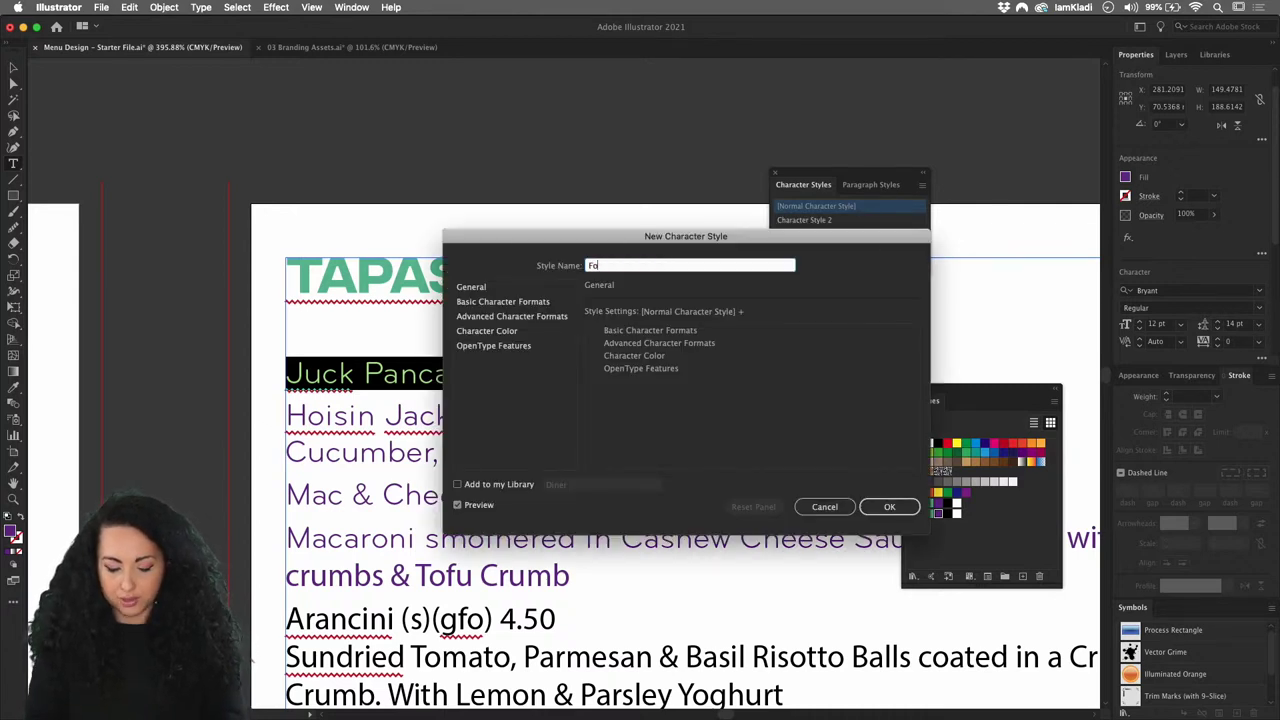
text(od)
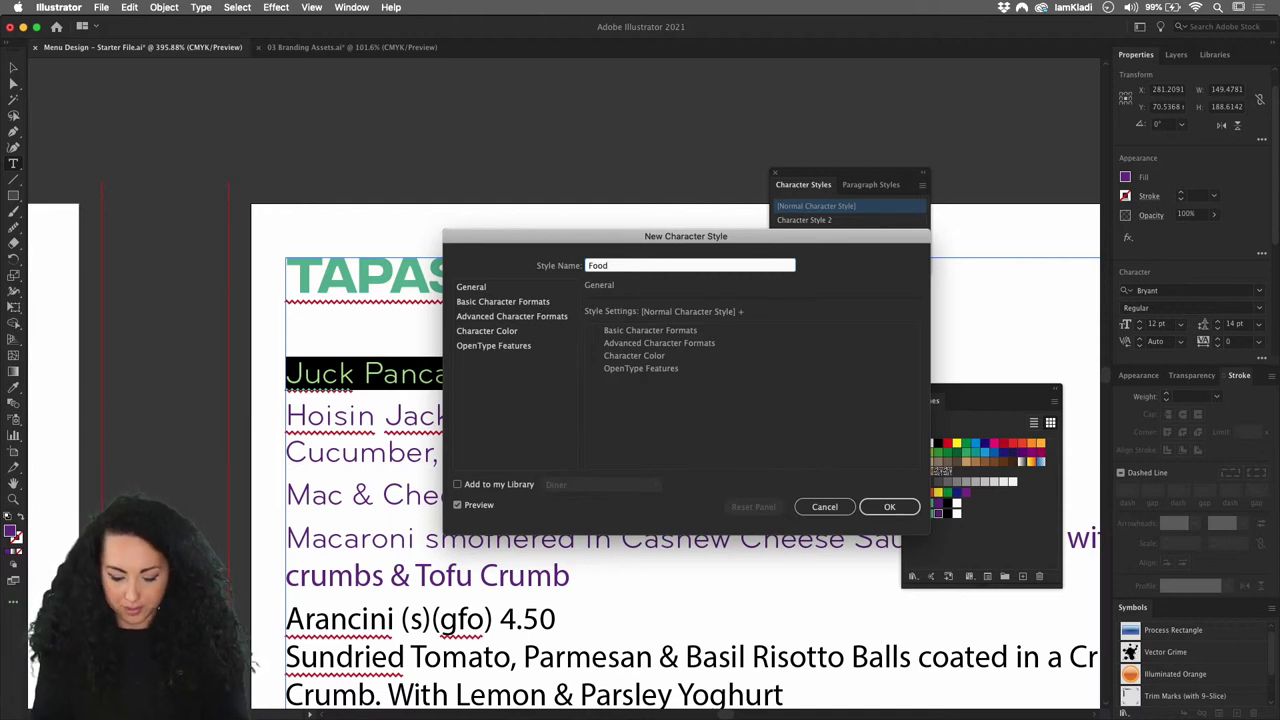
text( Nap)
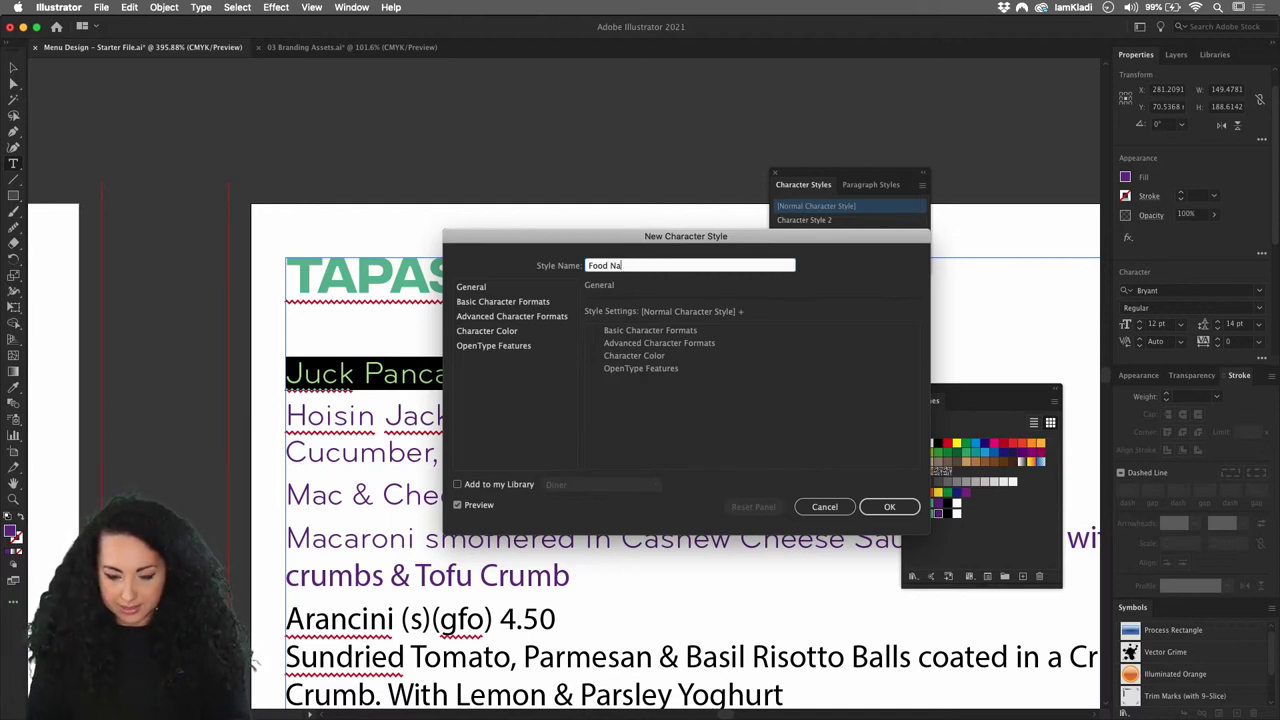
Set the Food Name character style's font to Bryant Bold.
click(546, 301)
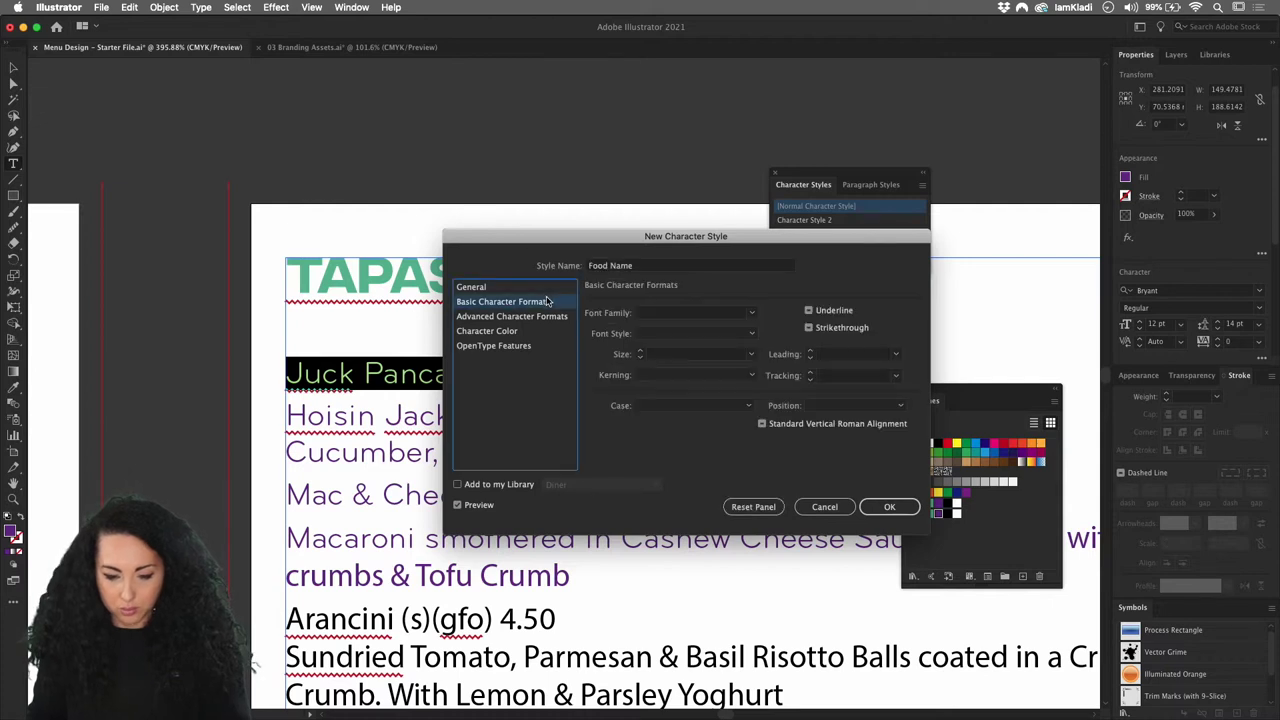
click(637, 312)
text(B)
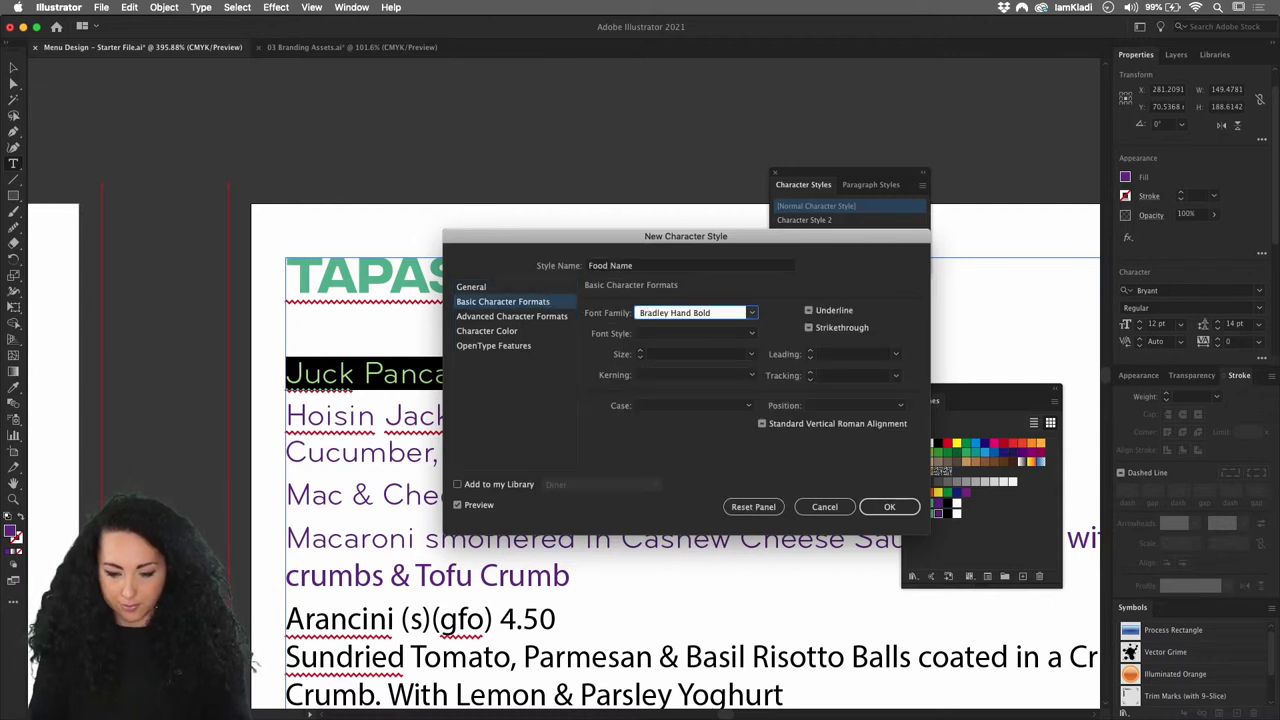
text(ryant)
click(700, 336)
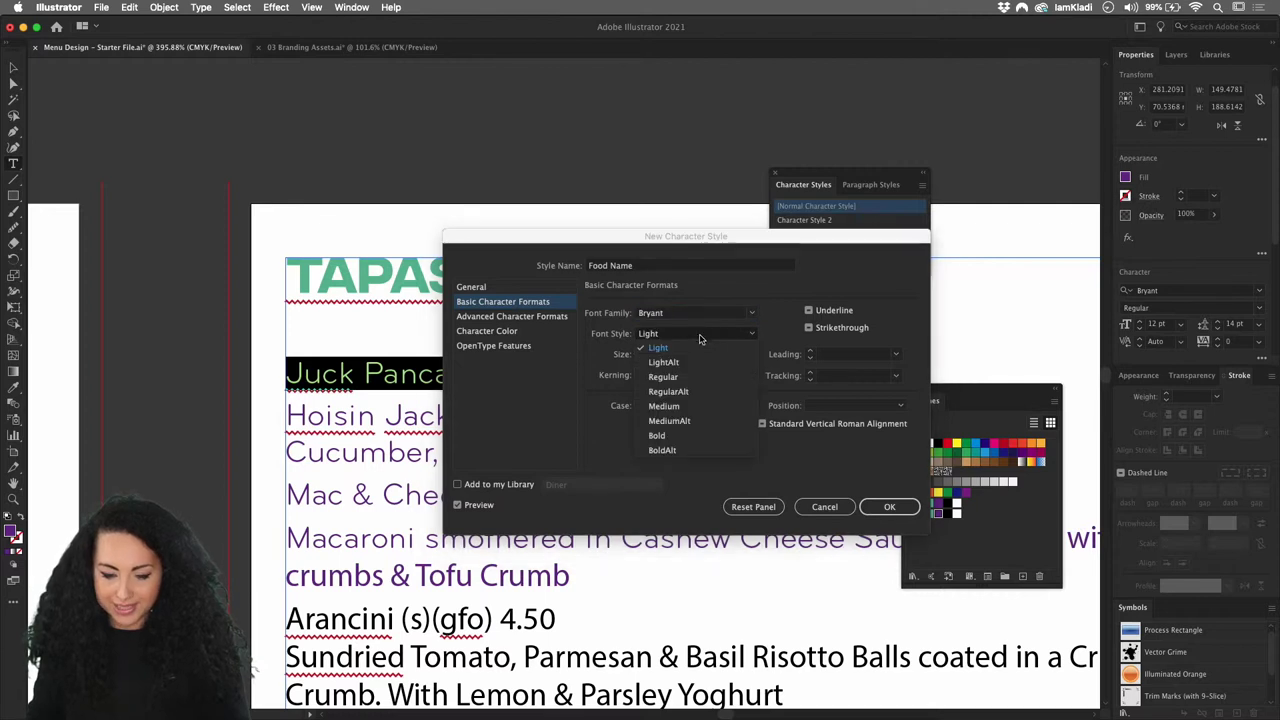
click(708, 437)
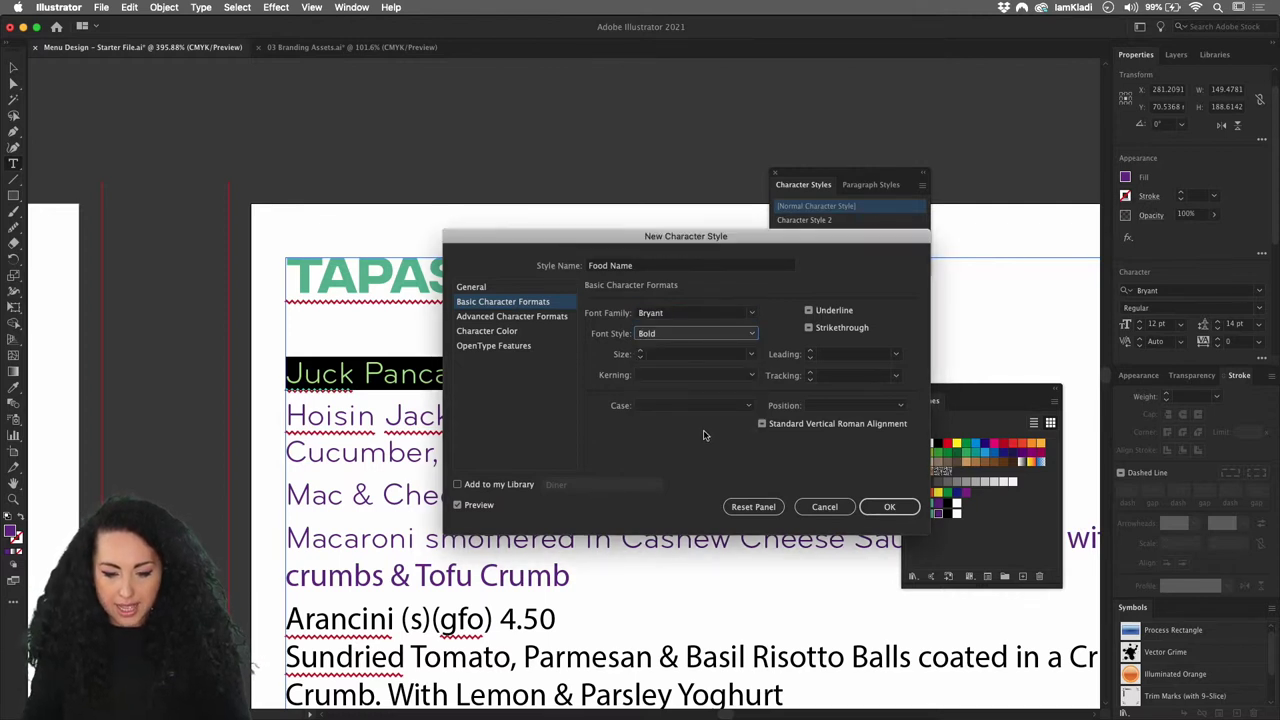
Set the Food Name character style's size to 13 pt and its case to All Caps, and save the style.
click(643, 356)
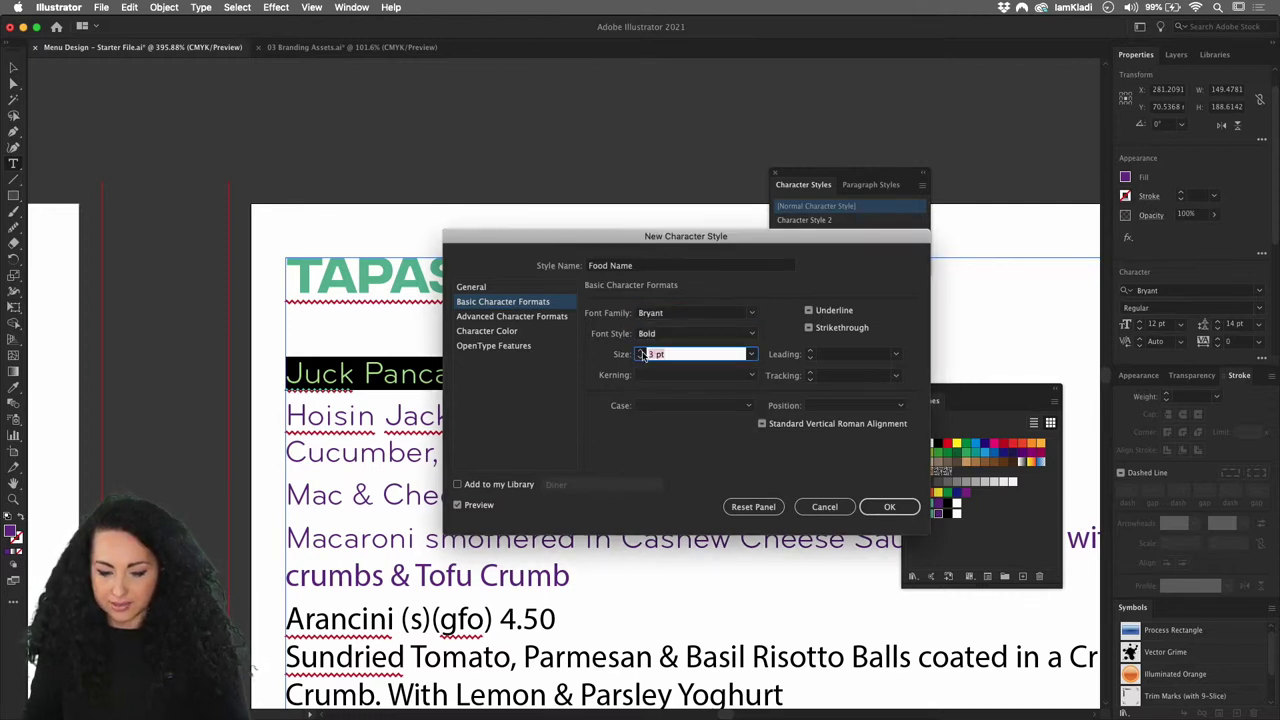
click(641, 351)
click(641, 351)
click(641, 351)
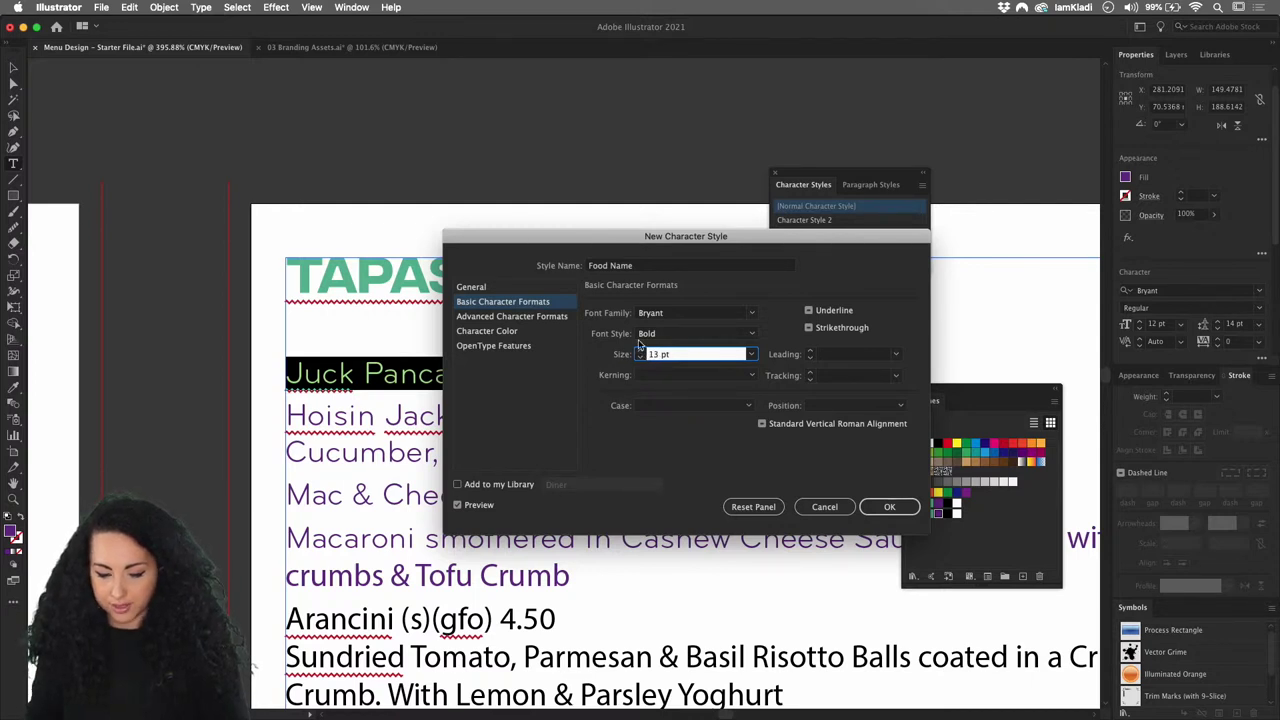
click(745, 406)
click(723, 435)
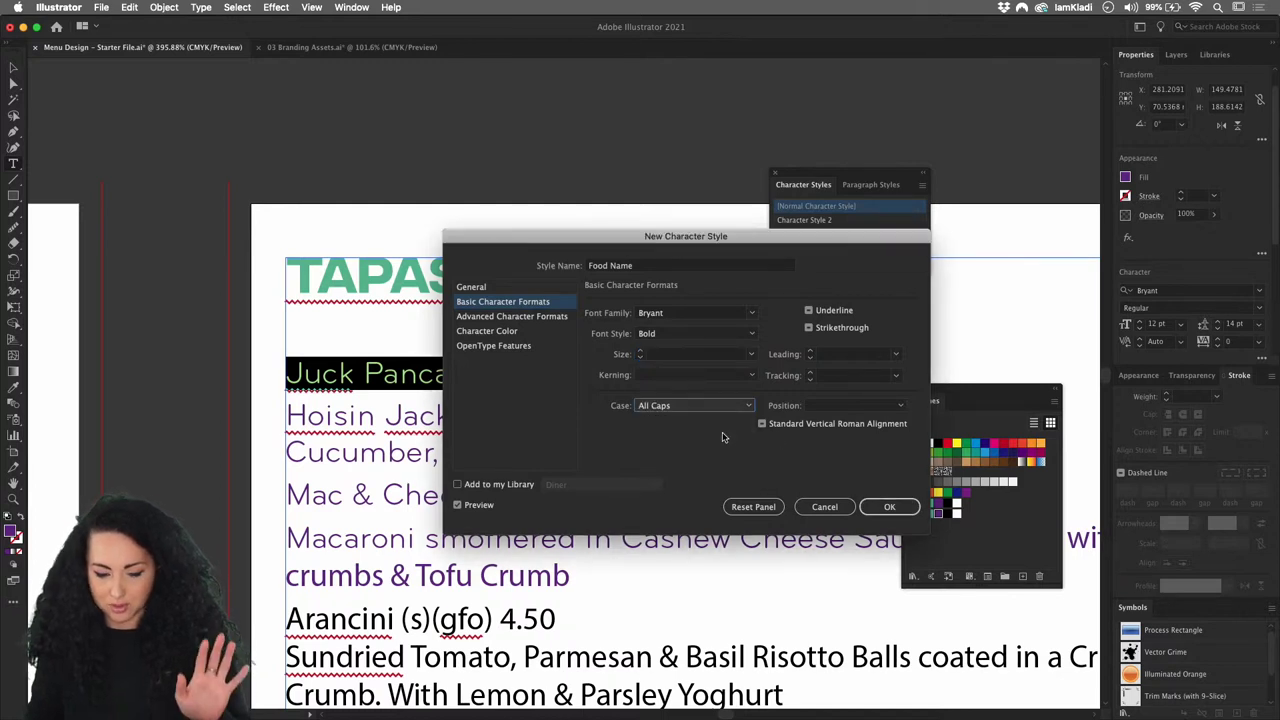
click(910, 508)
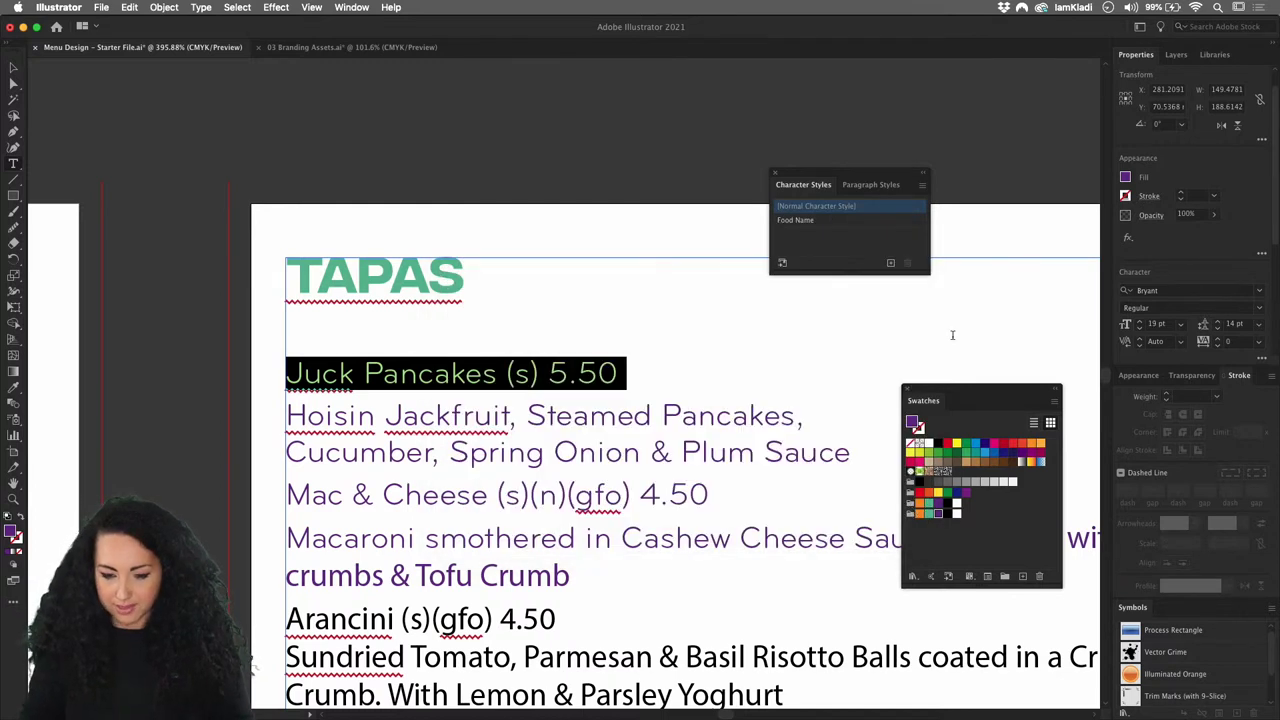
Apply the Food Name character style to the Juck Pancakes (s) 5.50 line and deselect the text.
click(831, 220)
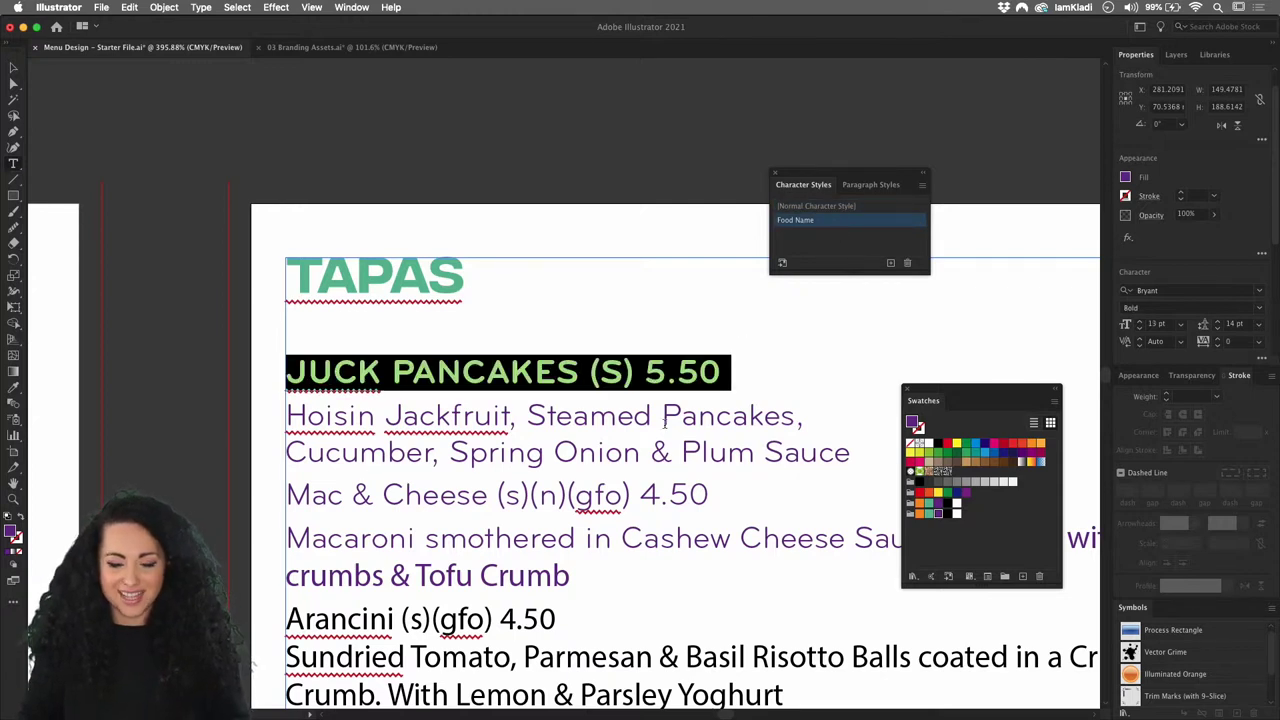
click(622, 372)
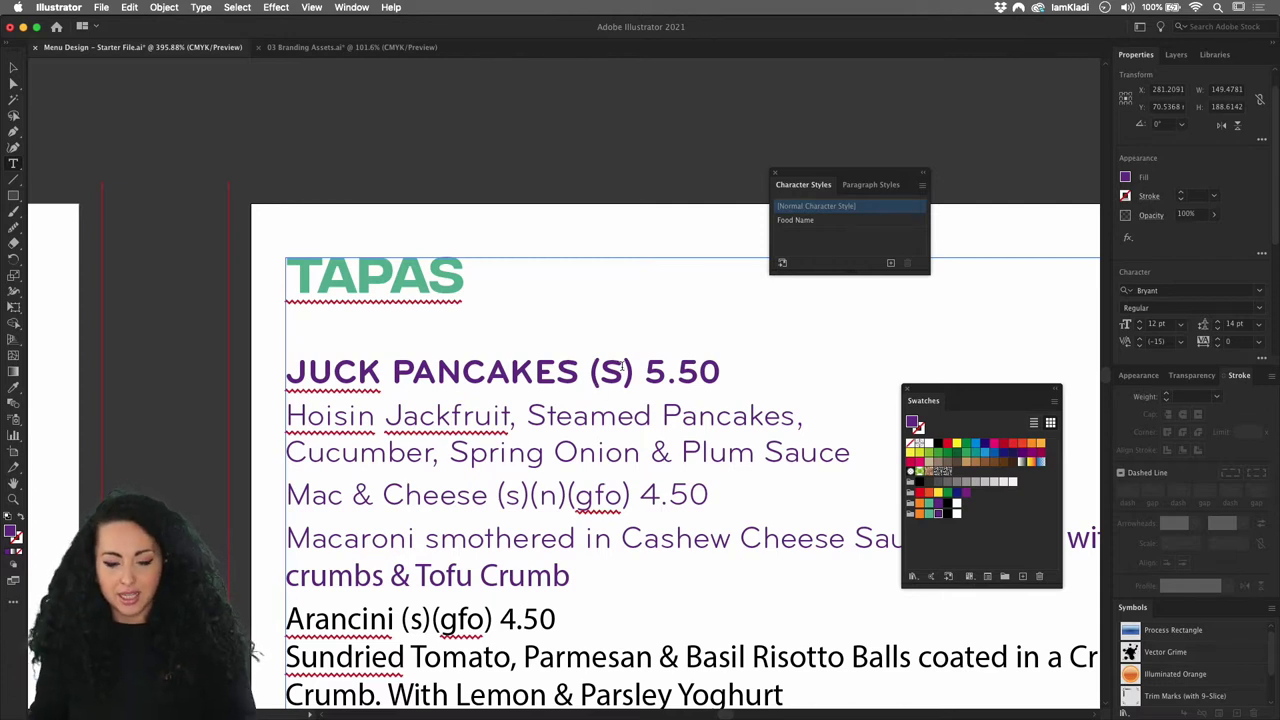
Apply the Food Name character style to the Mac & Cheese (s)(n)(gfo) 4.50 line.
triple_click(625, 494)
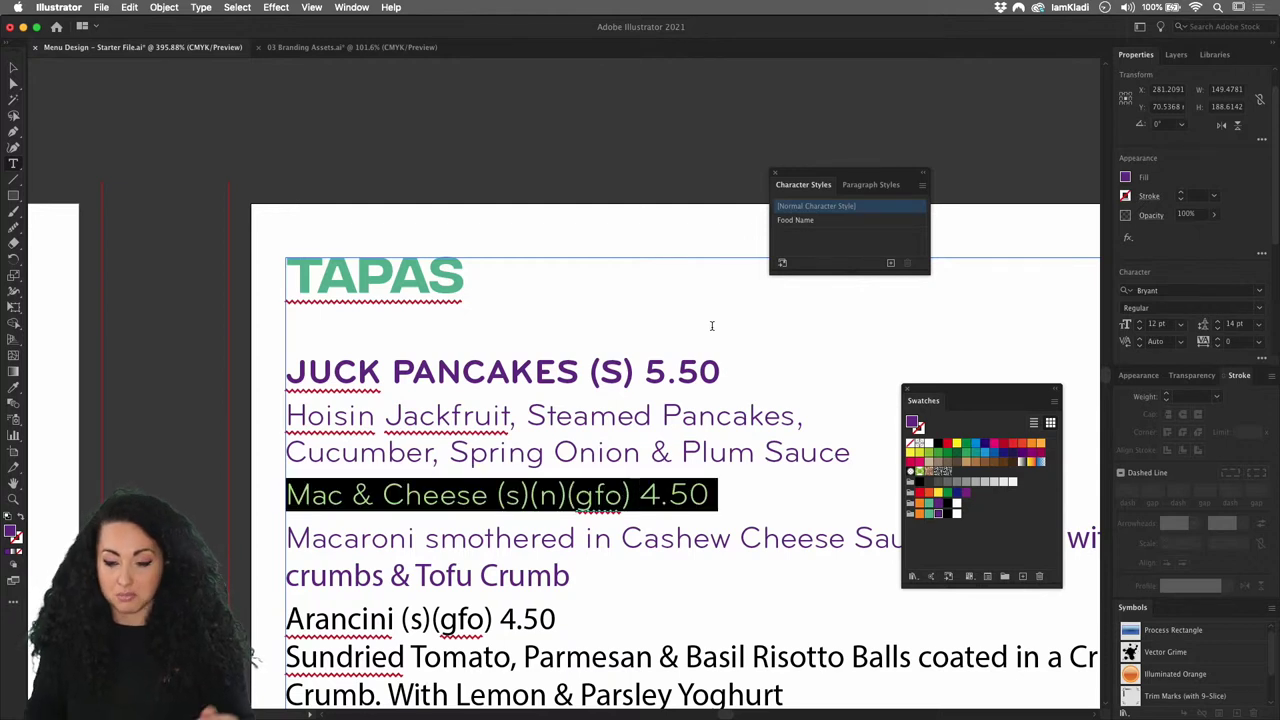
click(798, 222)
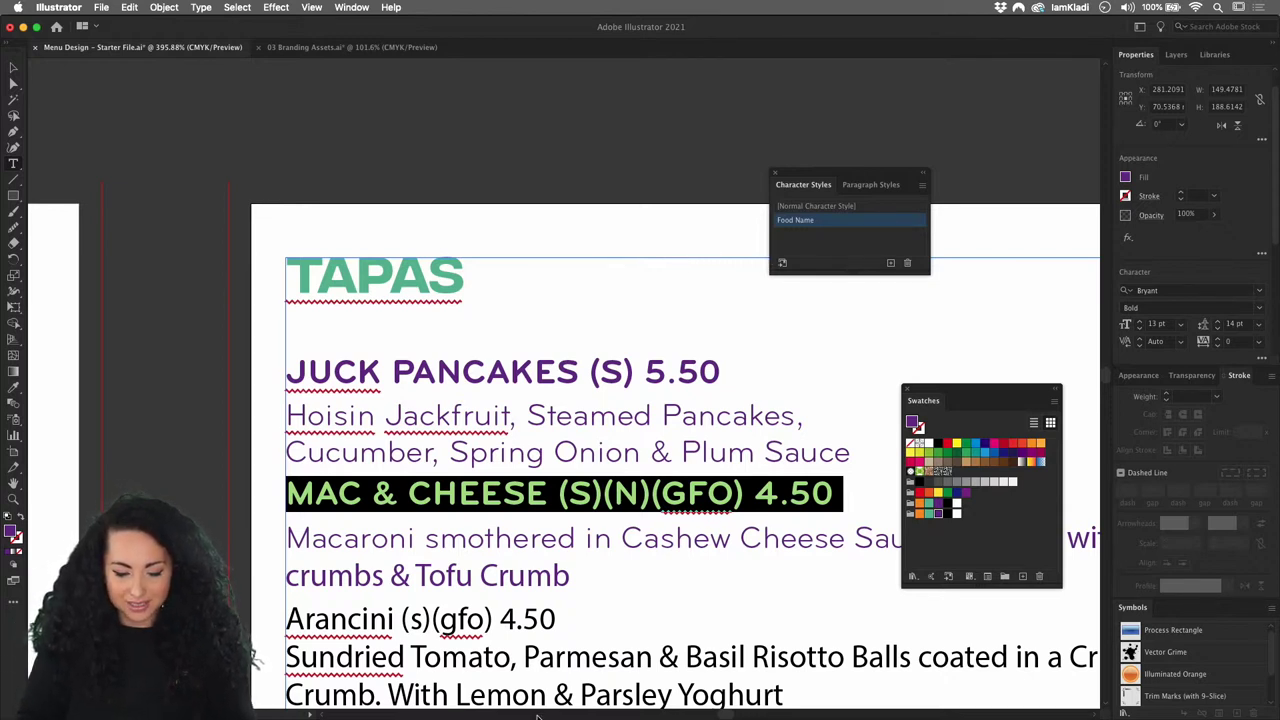
Switch to Finder, open Plant bar.Brand.Manual.pdf from the Plant Eatery folder in Acrobat and enlarge its window.
mouse_move(537, 716)
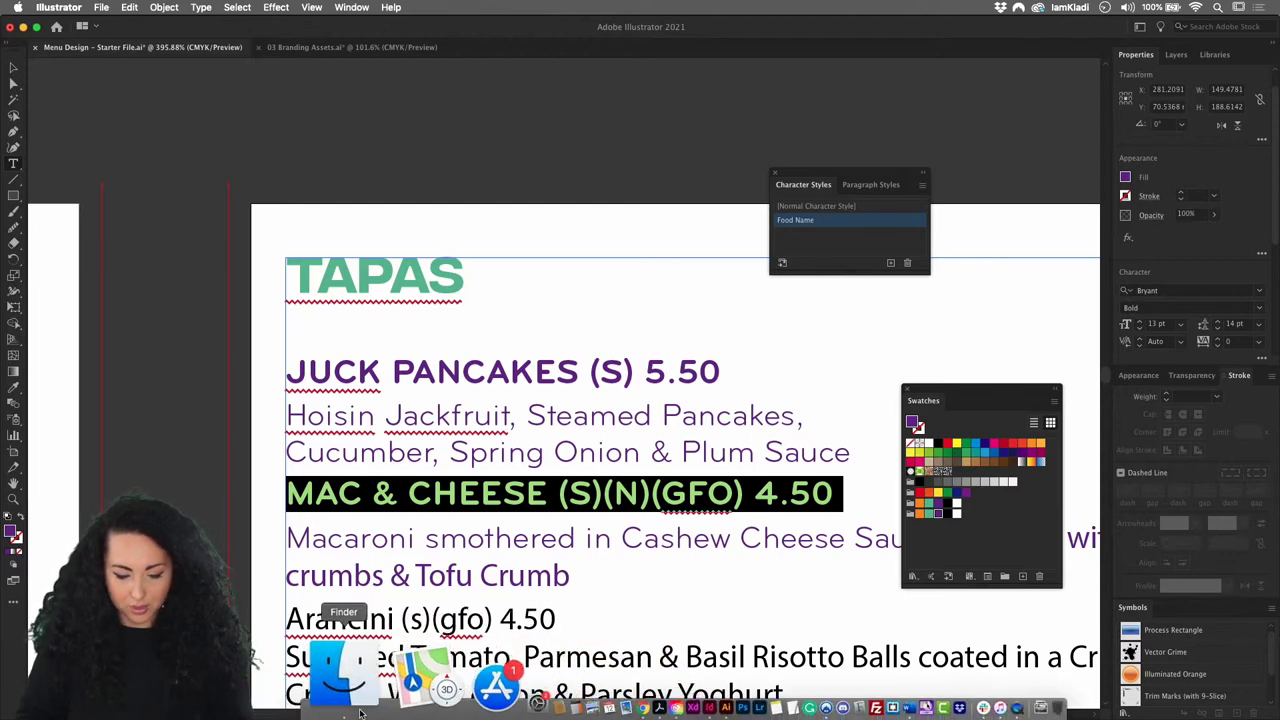
click(360, 708)
click(1047, 484)
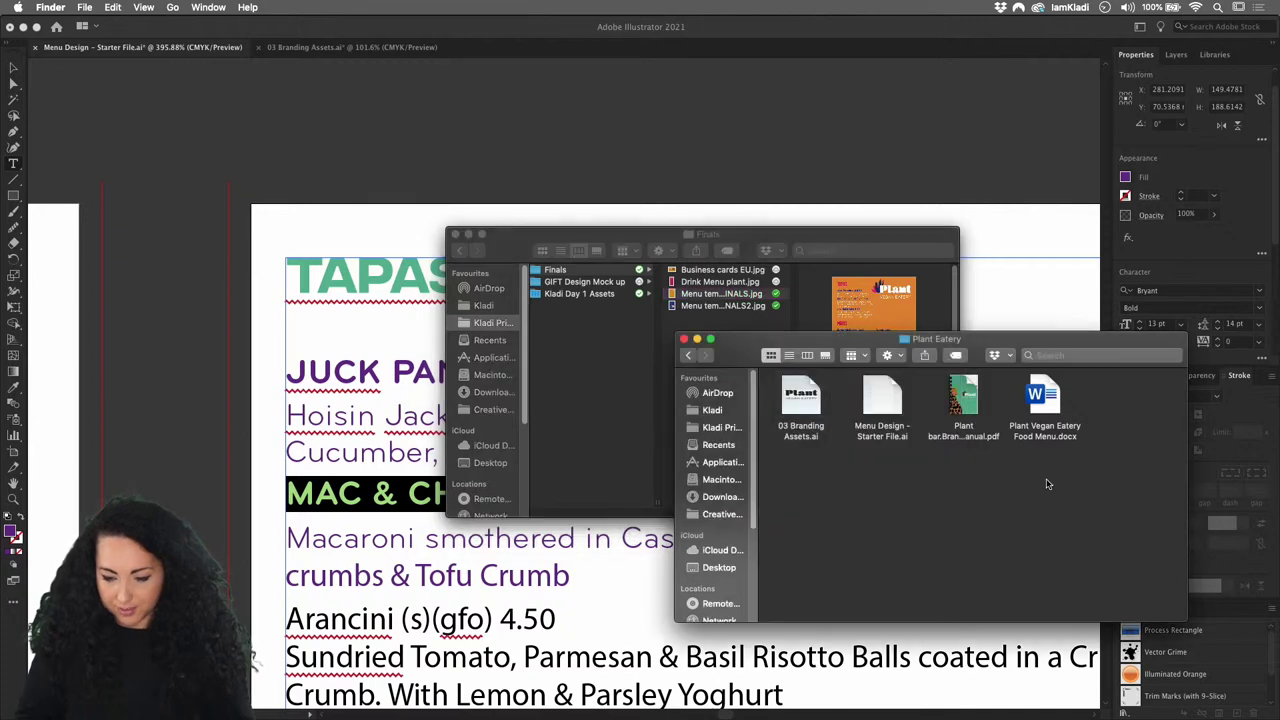
double_click(953, 392)
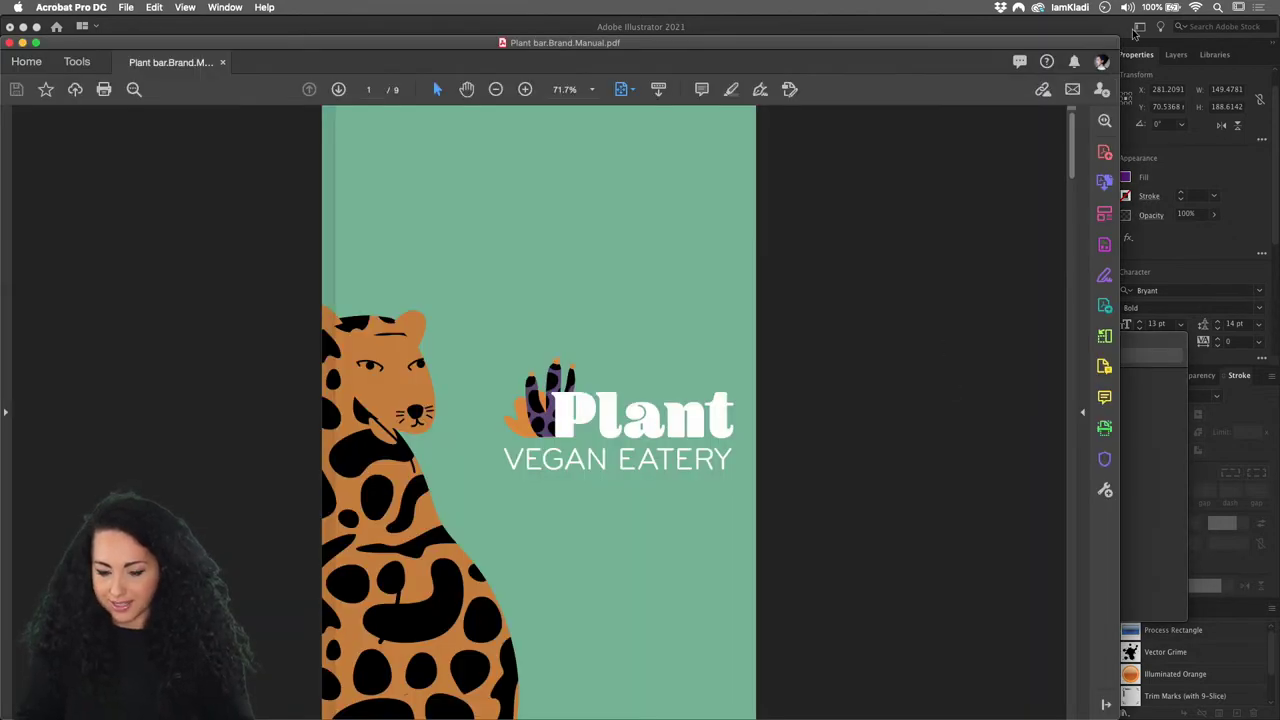
double_click(1110, 42)
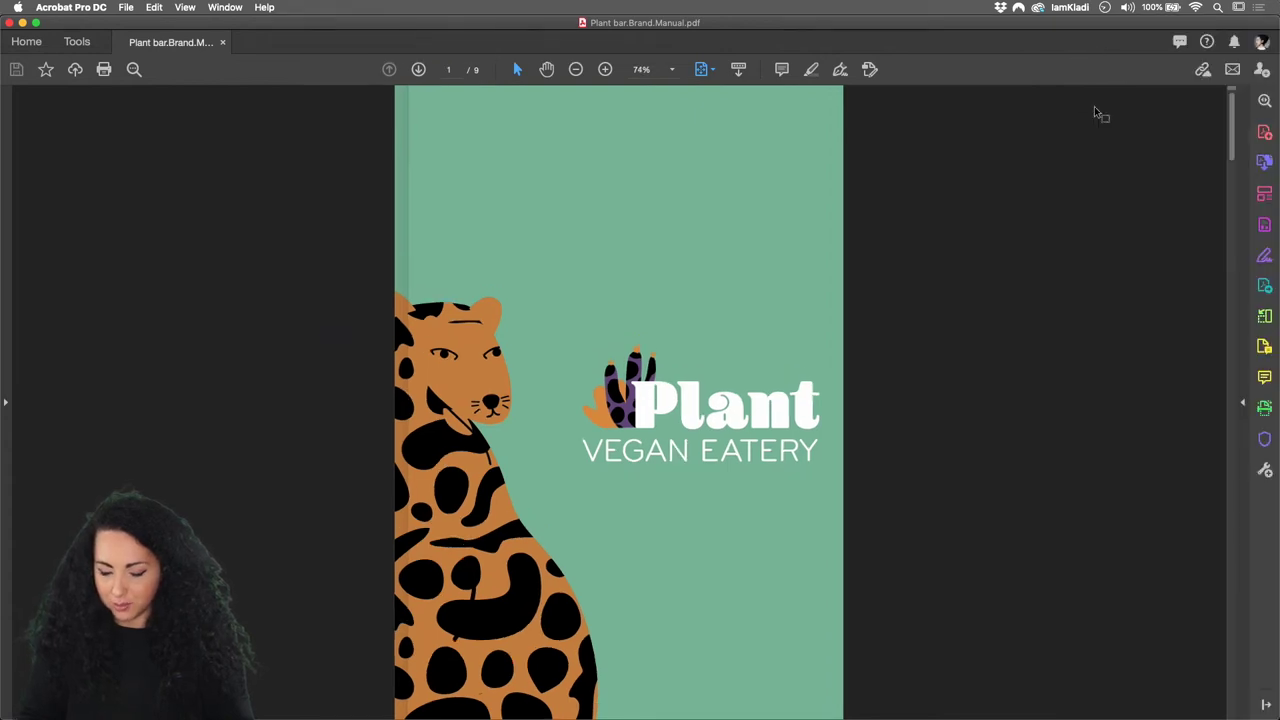
Examine the brand manual's pages on logo variations, color palette, typefaces, and icons and pictographs.
drag(1231, 112, 1235, 137)
scroll(1235, 137, down, 2)
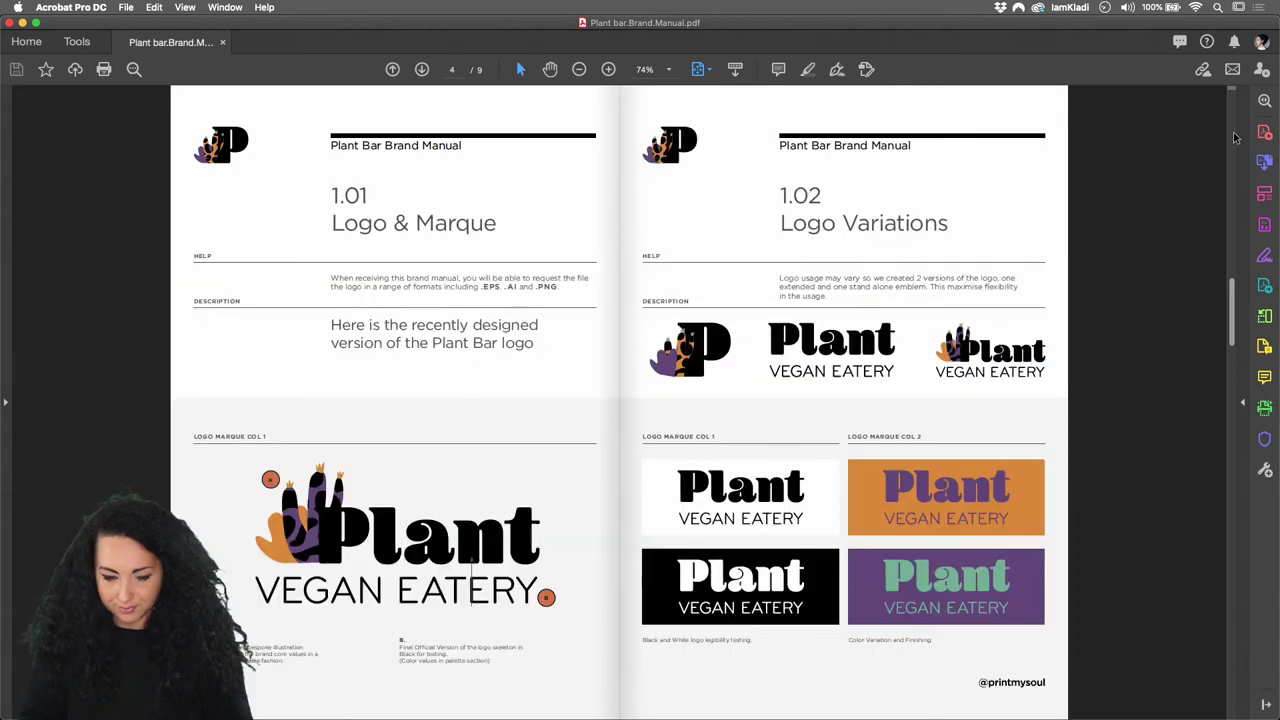
scroll(1235, 137, down, 2)
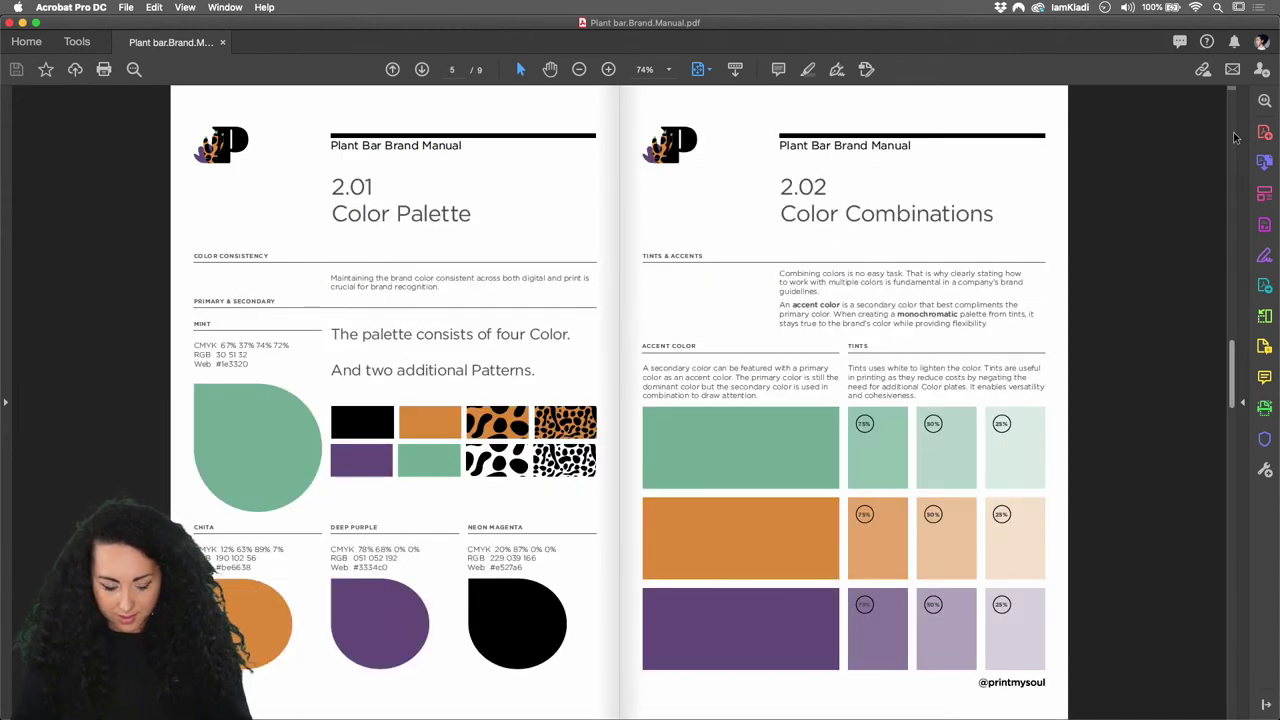
scroll(1235, 137, down, 2)
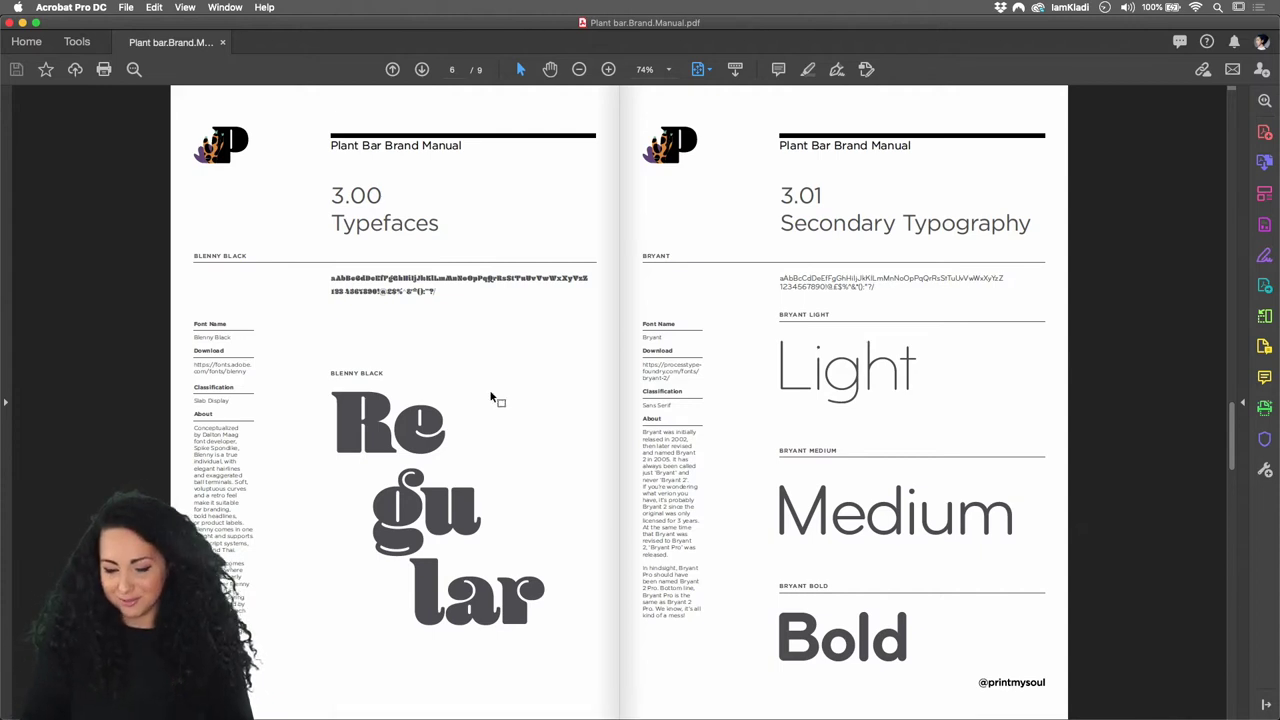
scroll(491, 396, down, 4)
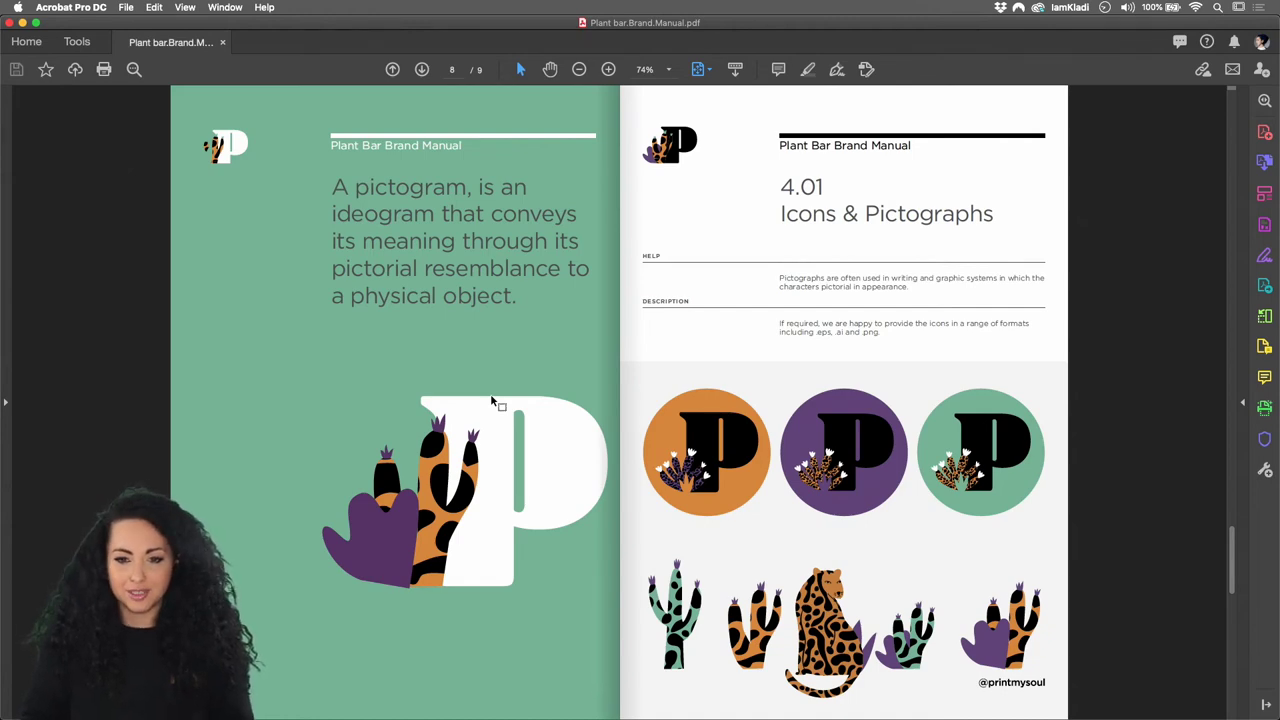
scroll(491, 398, up, 4)
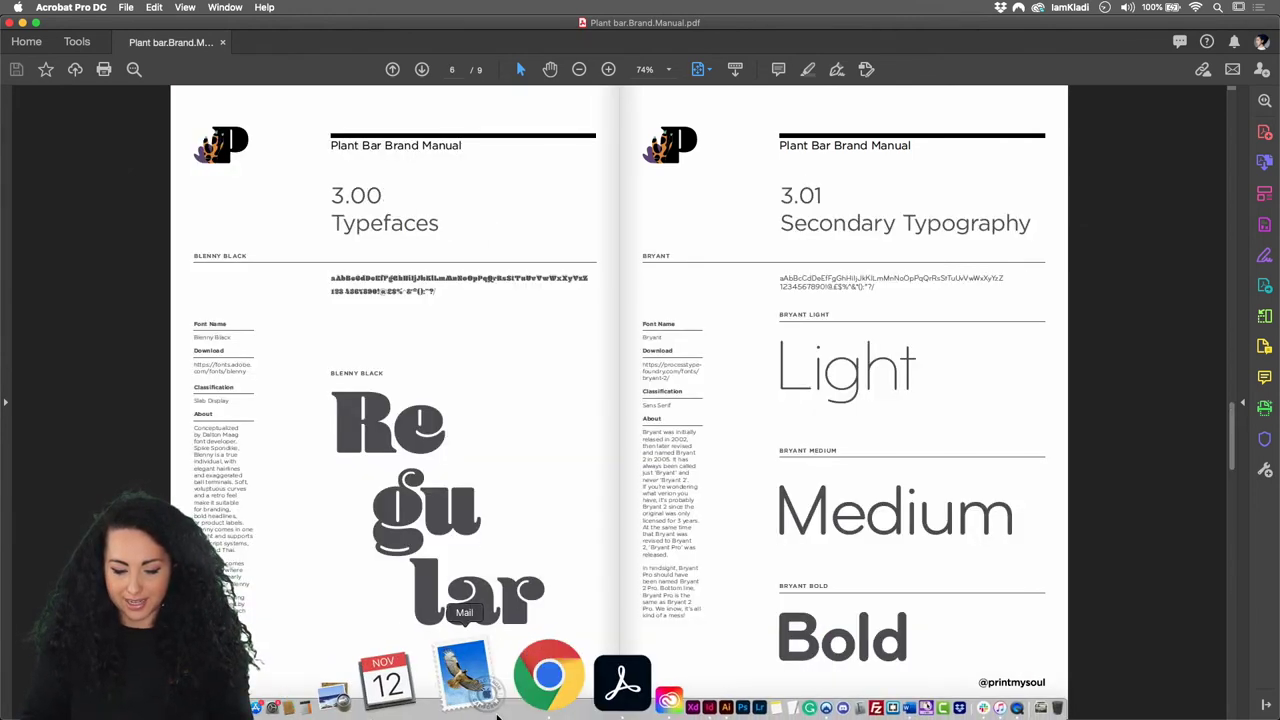
scroll(897, 327, down, 4)
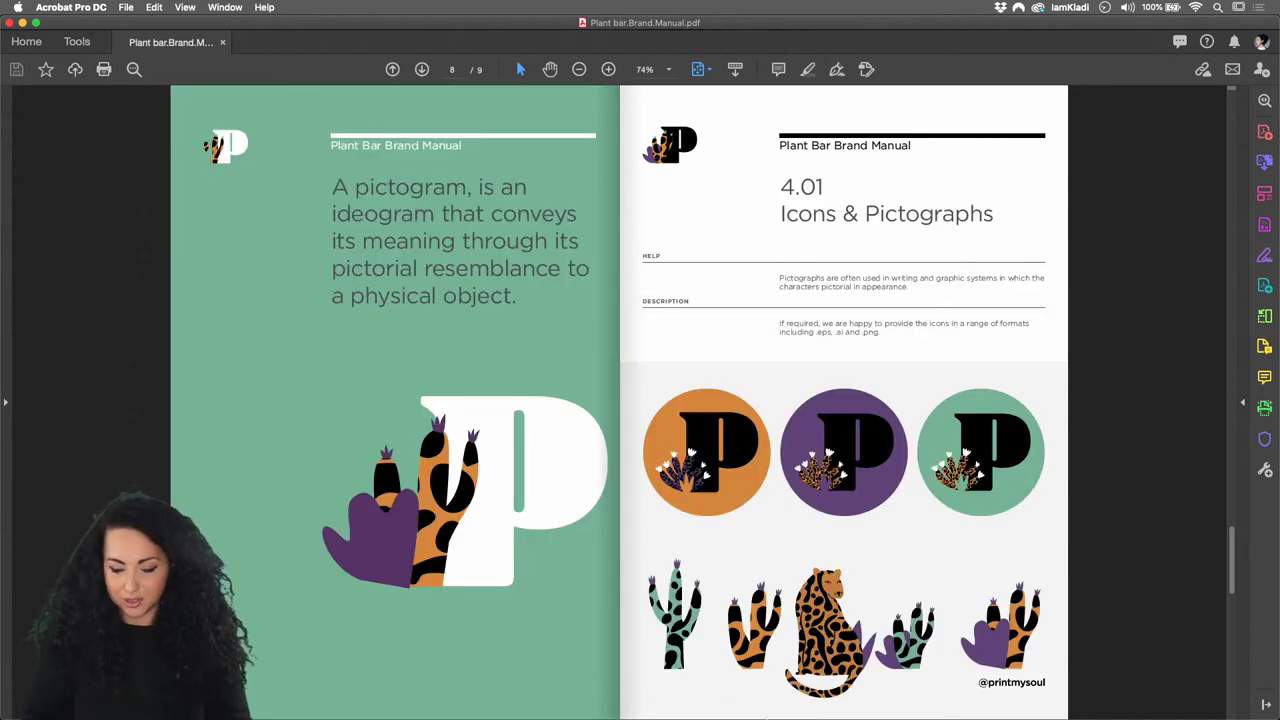
Switch back to Illustrator and apply the Food Description paragraph style to the Arancini name and its description.
mouse_move(757, 714)
click(575, 712)
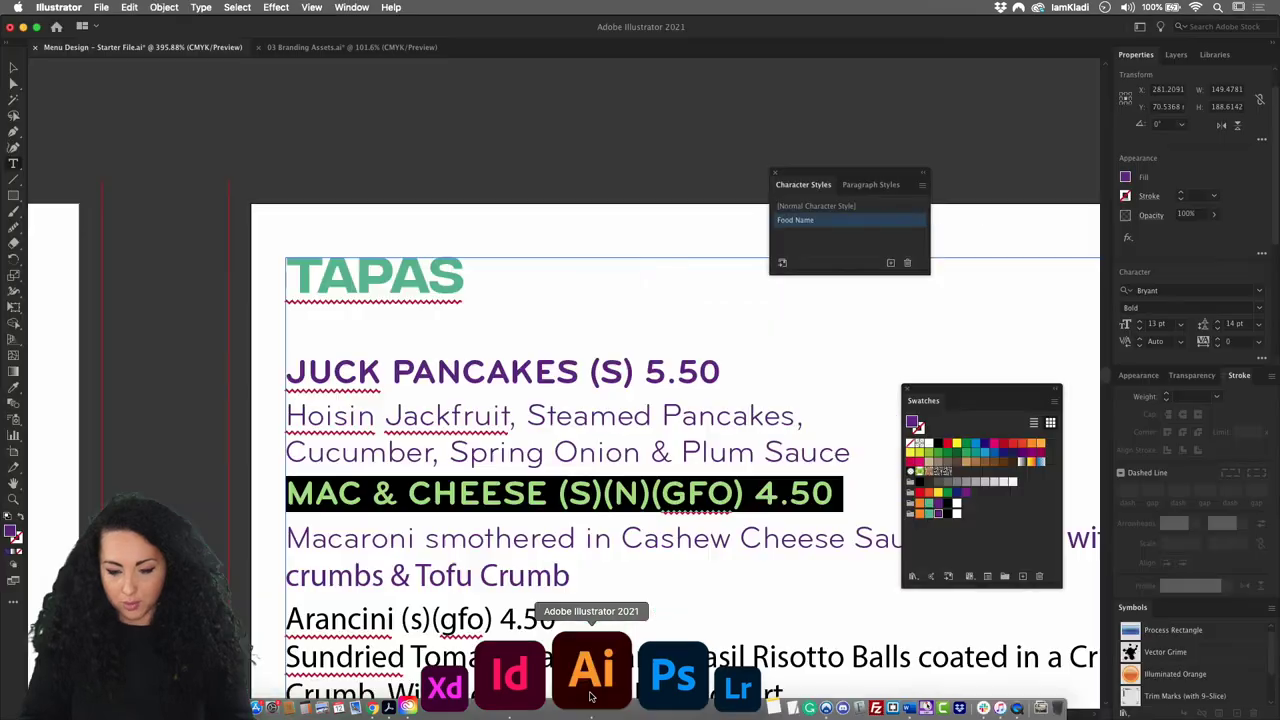
scroll(562, 416, down, 5)
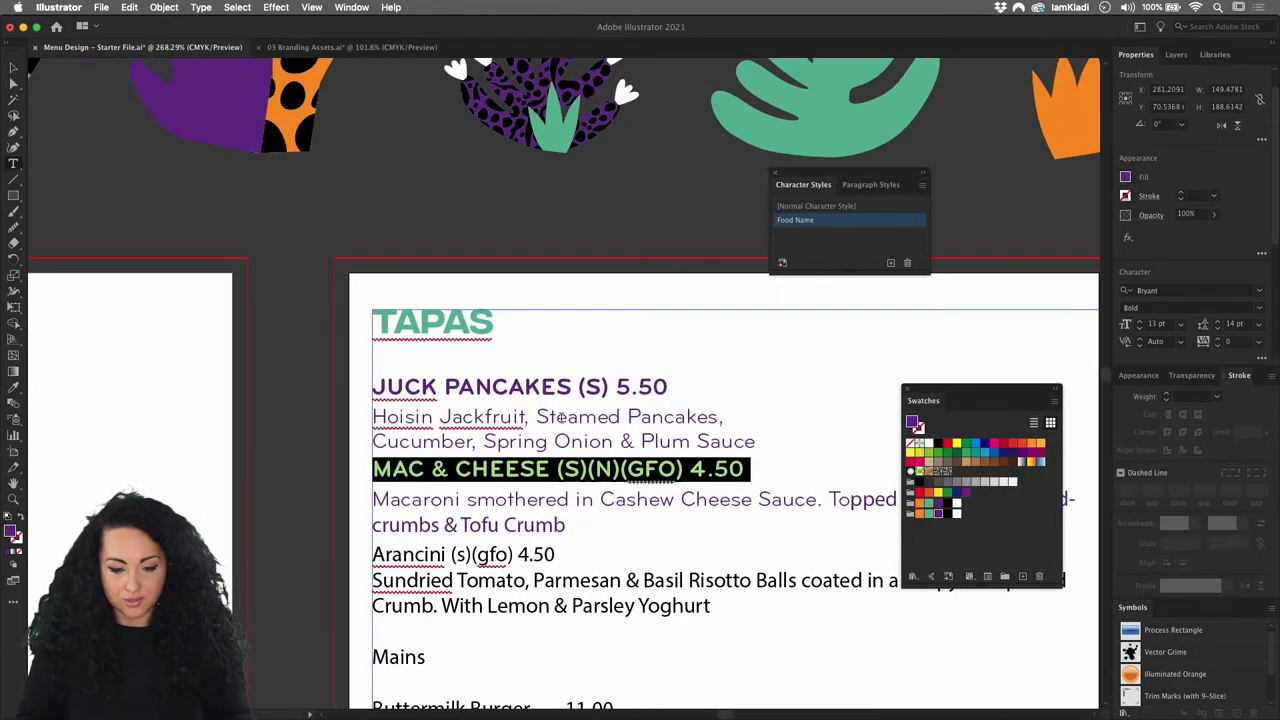
scroll(562, 416, down, 2)
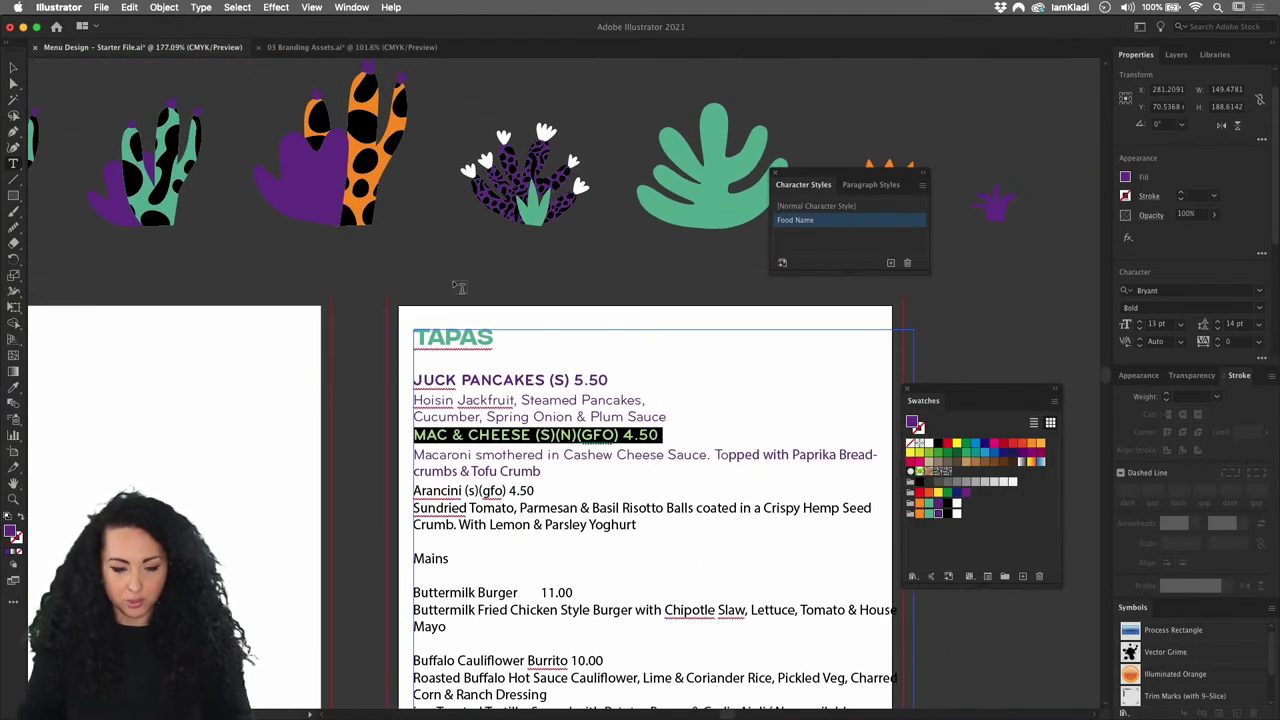
click(13, 67)
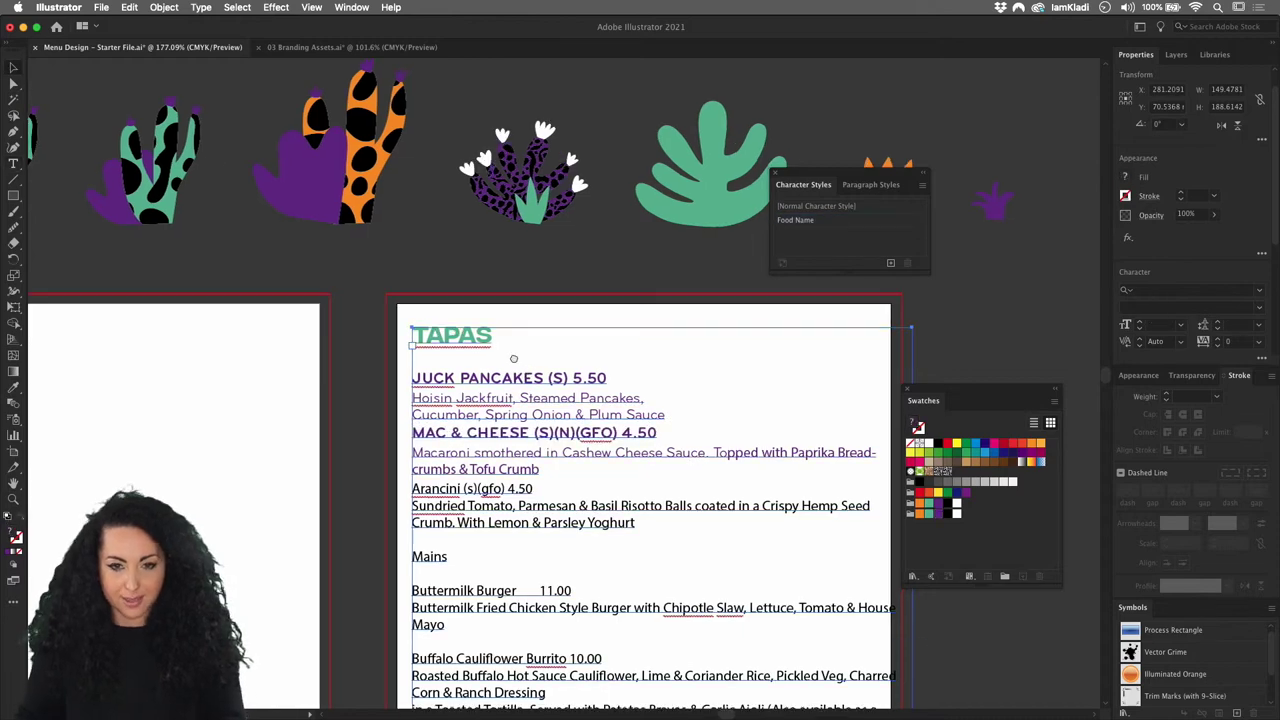
scroll(366, 347, down, 5)
scroll(366, 347, right, 4)
double_click(366, 347)
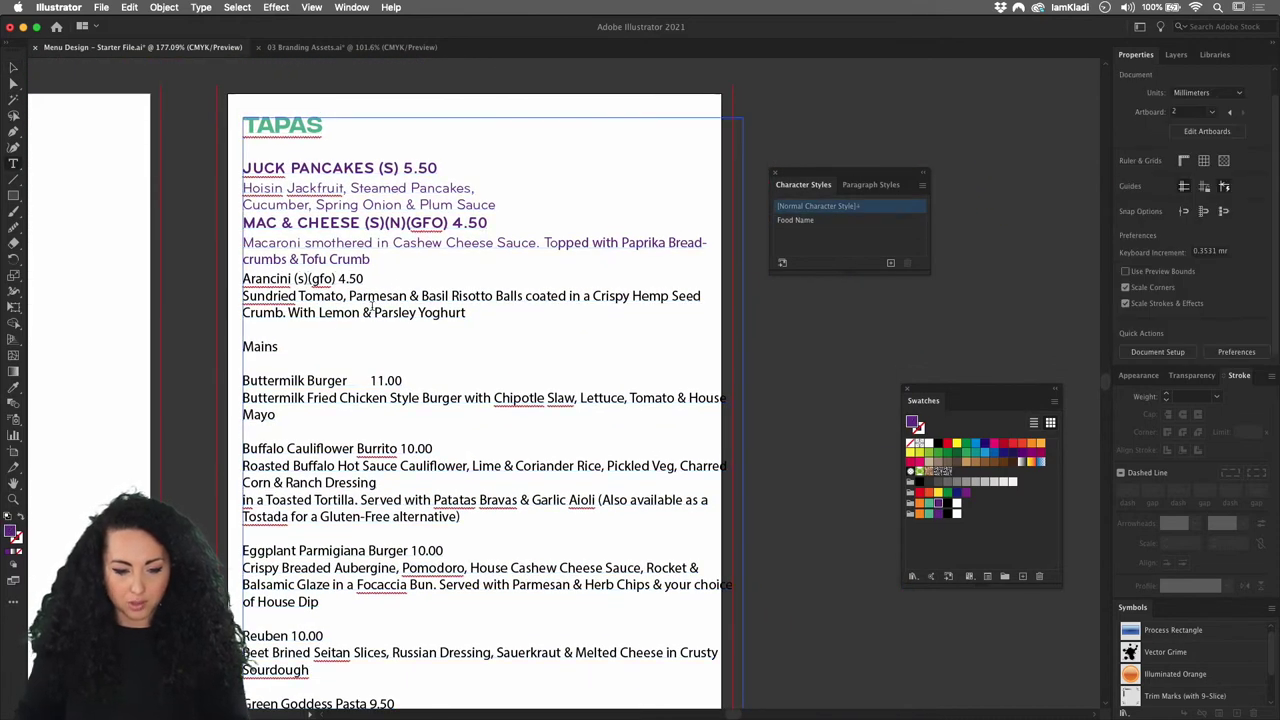
drag(488, 306, 212, 281)
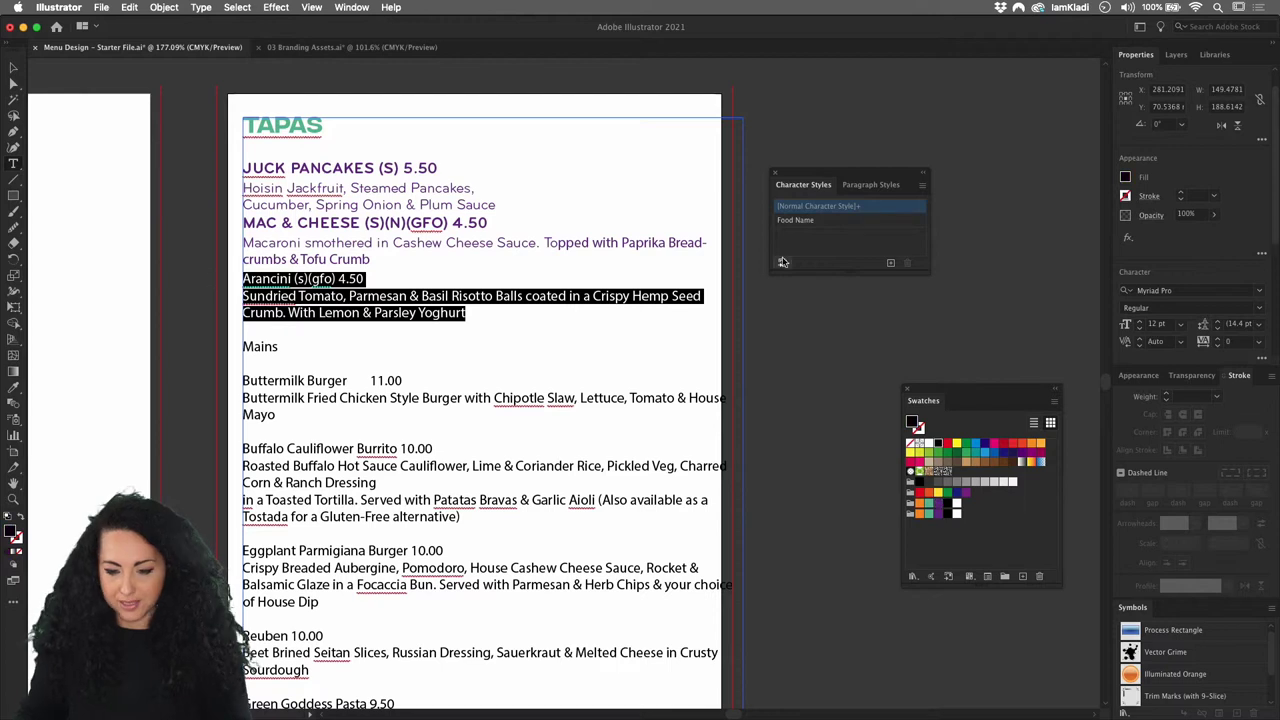
click(864, 187)
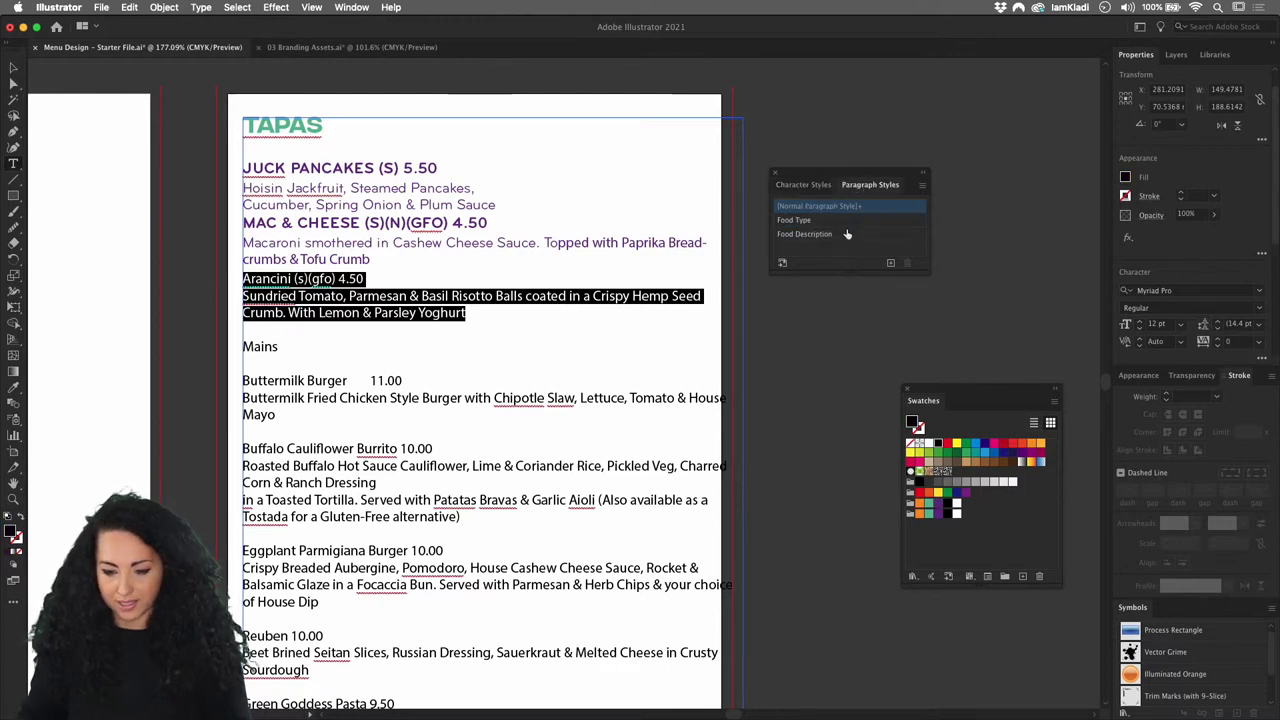
click(851, 235)
Apply the Food Name character style to the Arancini (s)(gfo) 4.50 line, keeping Food Description as its paragraph style.
triple_click(343, 279)
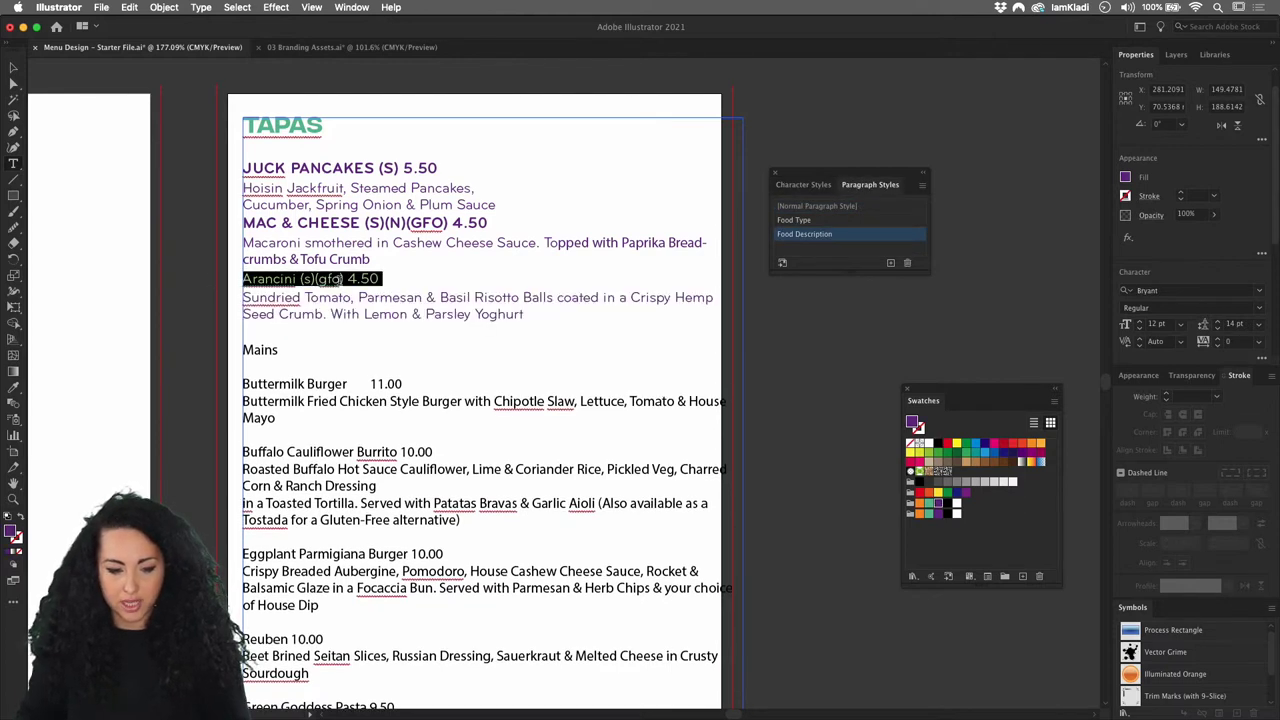
click(806, 220)
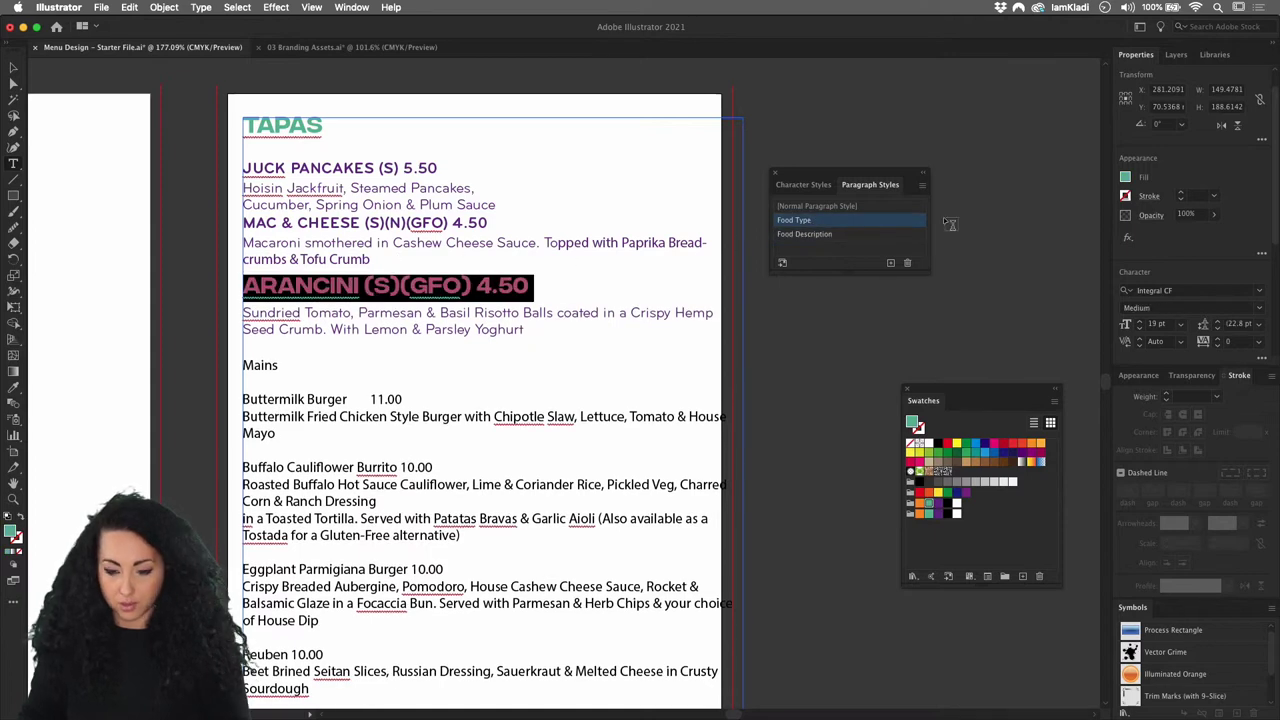
click(851, 234)
click(803, 184)
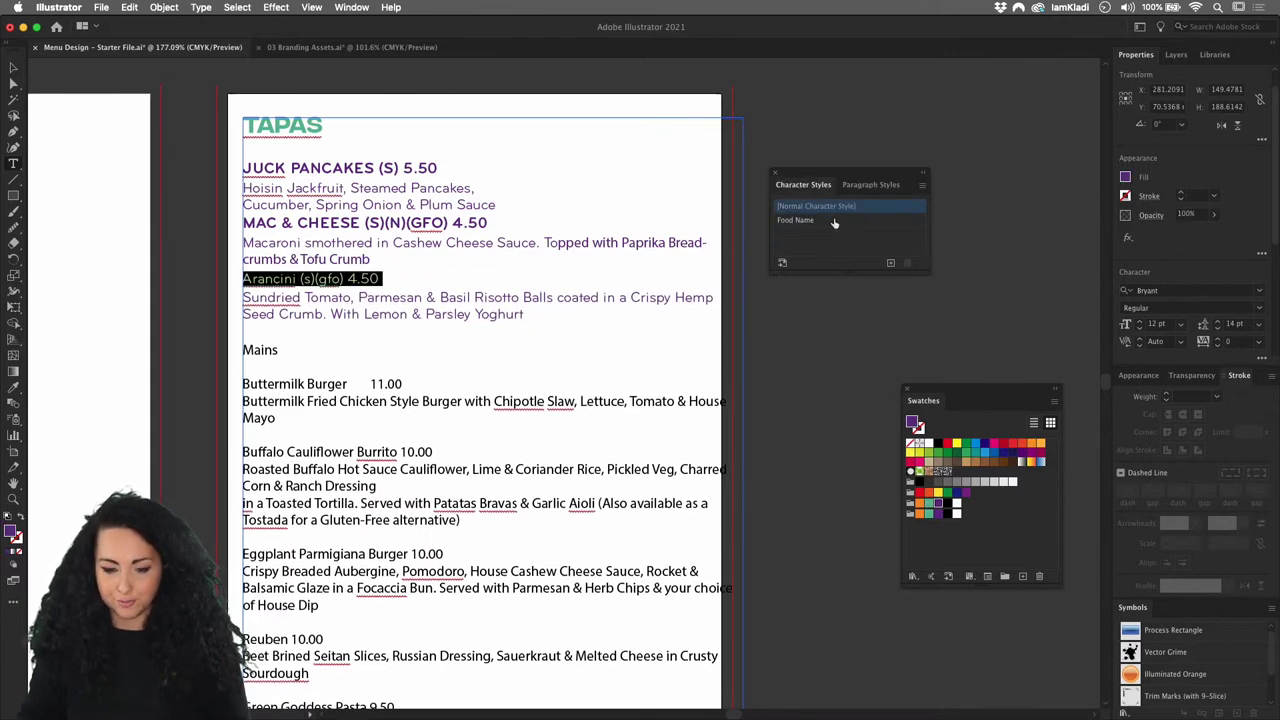
click(835, 222)
Reapply the Food Description paragraph style to the whole macaroni description, clearing its overrides.
drag(371, 260, 235, 248)
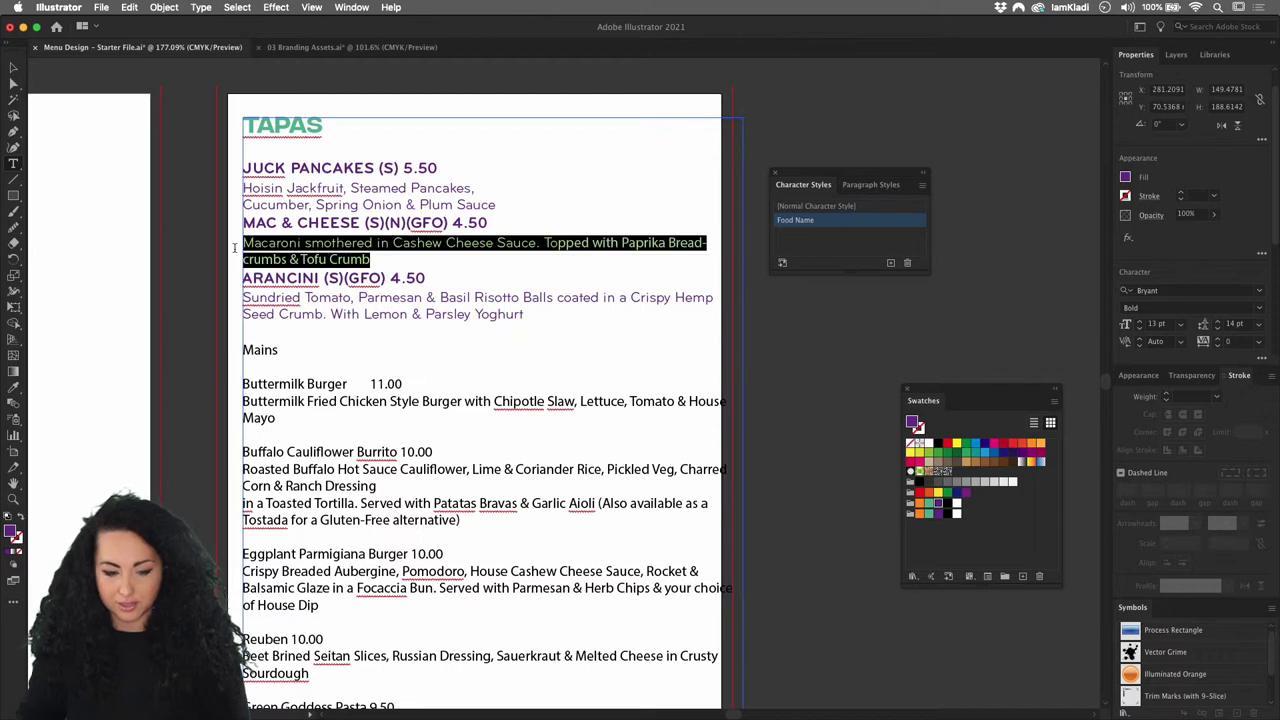
click(870, 185)
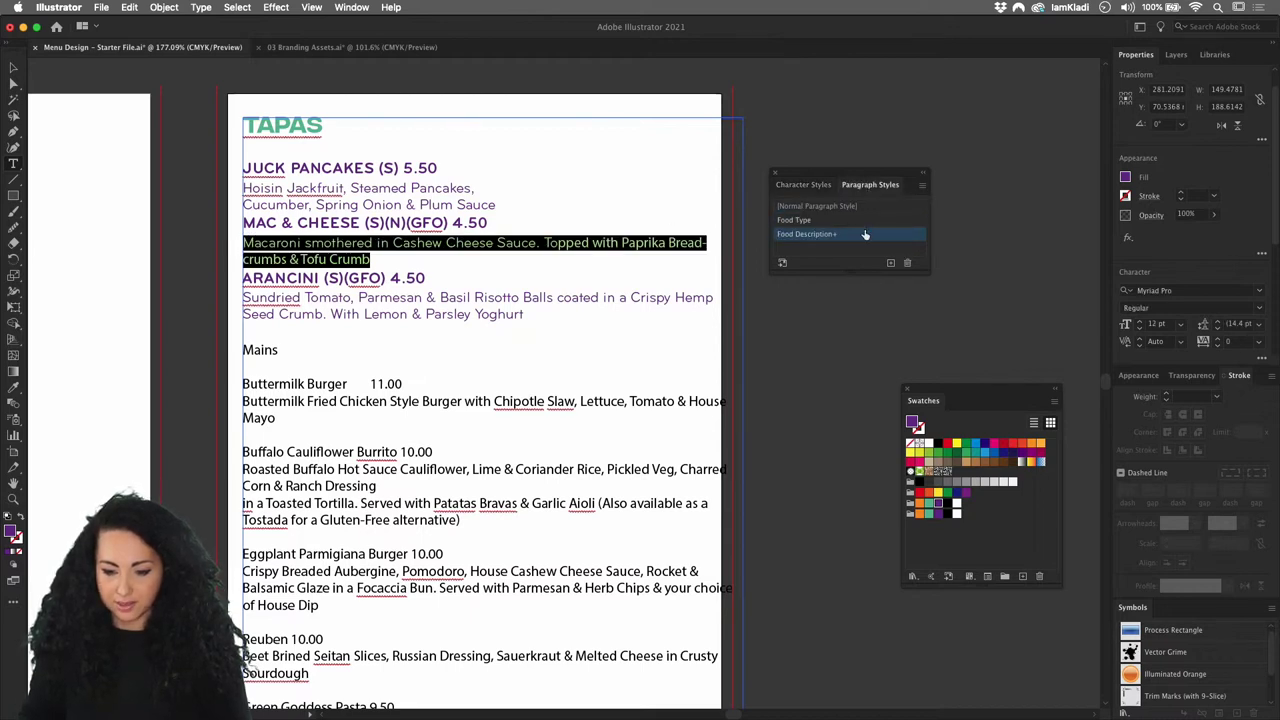
alt+click(865, 234)
key(Right)
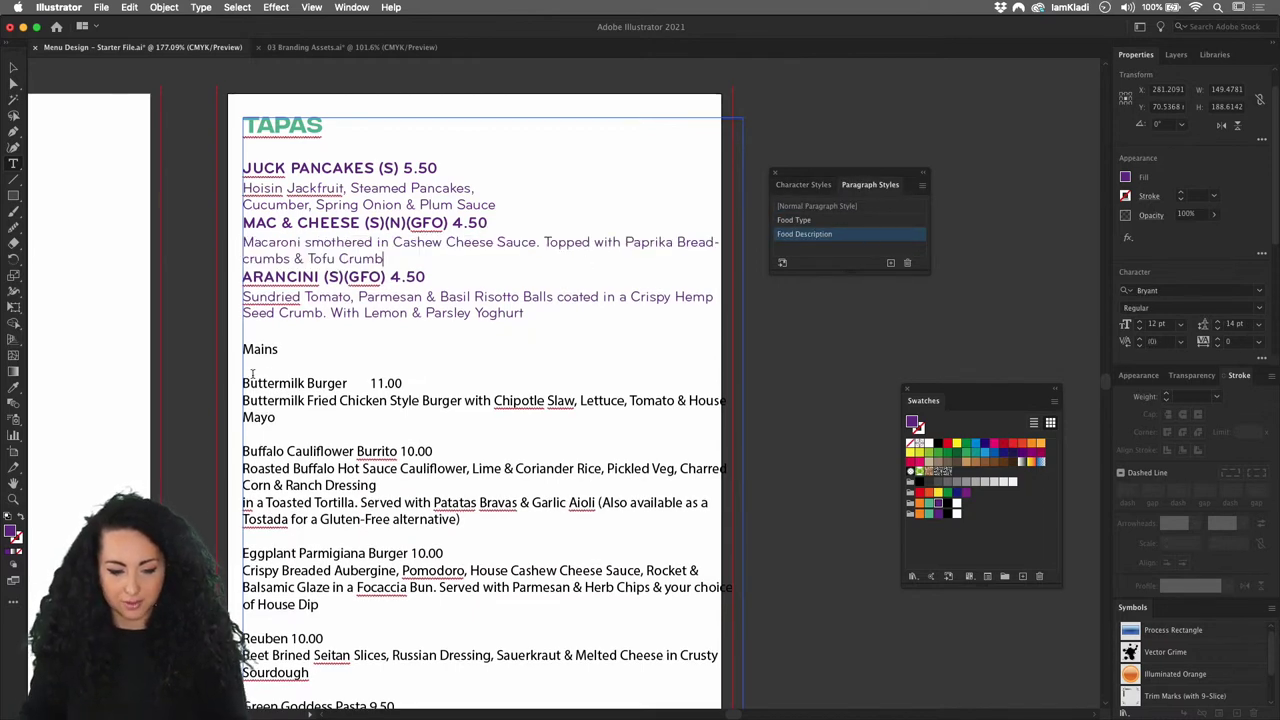
Apply the Food Type paragraph style to the Mains heading and deselect it.
double_click(257, 350)
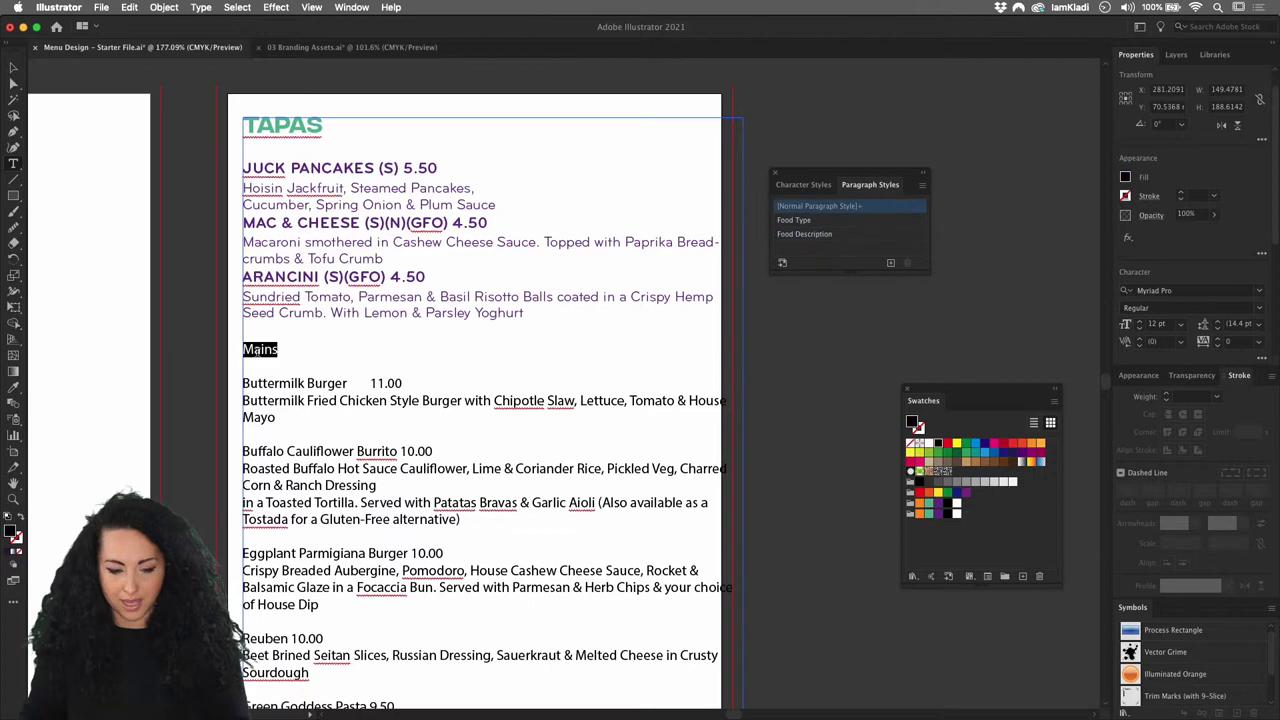
click(880, 222)
click(340, 400)
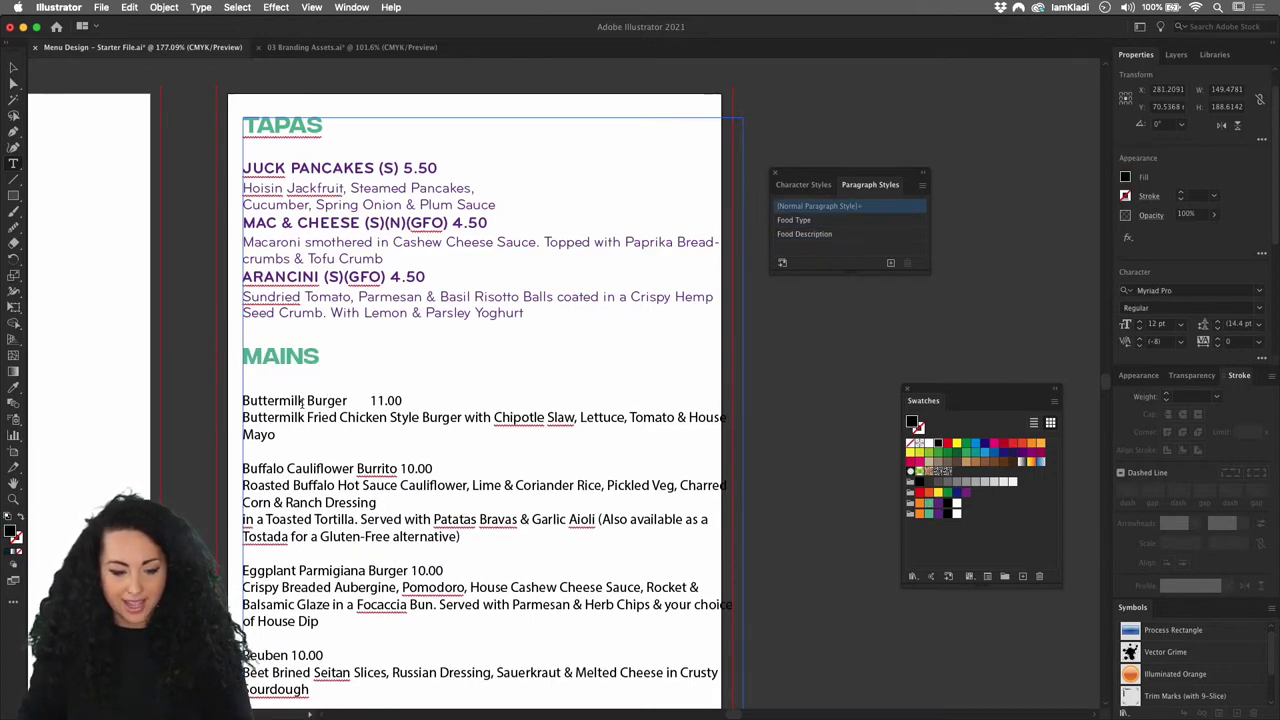
Enlarge the menu text frame to about 222 × 307 mm to fit the remaining menu text.
drag(244, 400, 465, 370)
key(Escape)
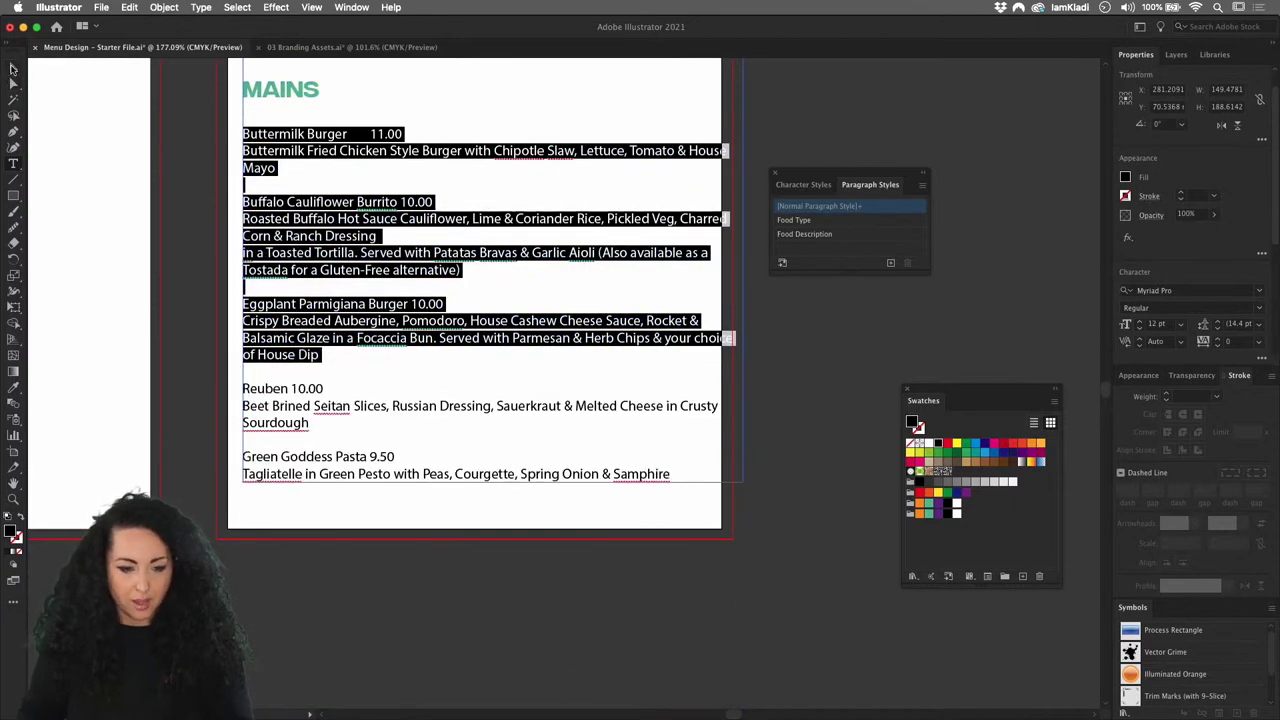
drag(744, 483, 983, 610)
Cut the whole Mains section, from its heading through the Pecan Pancakes description, out of the menu text frame.
scroll(545, 467, up, 5)
scroll(545, 467, right, 3)
double_click(593, 436)
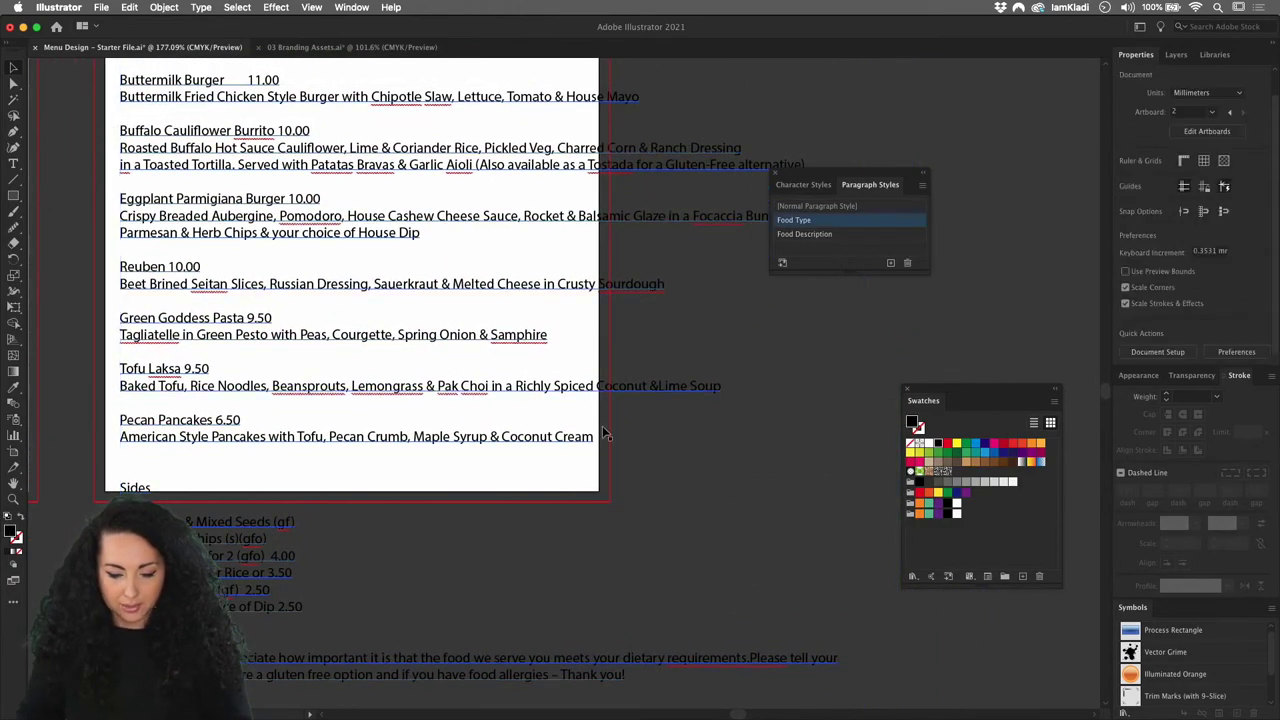
drag(593, 436, 205, 211)
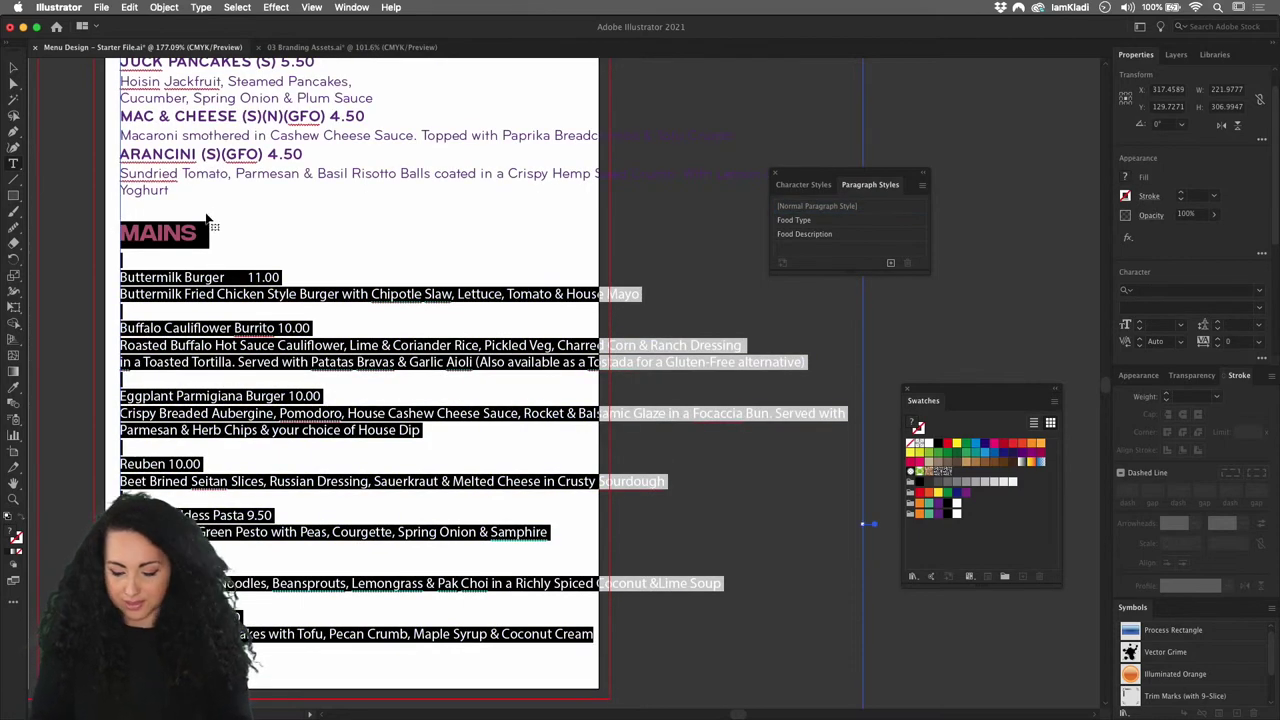
key(BackSpace)
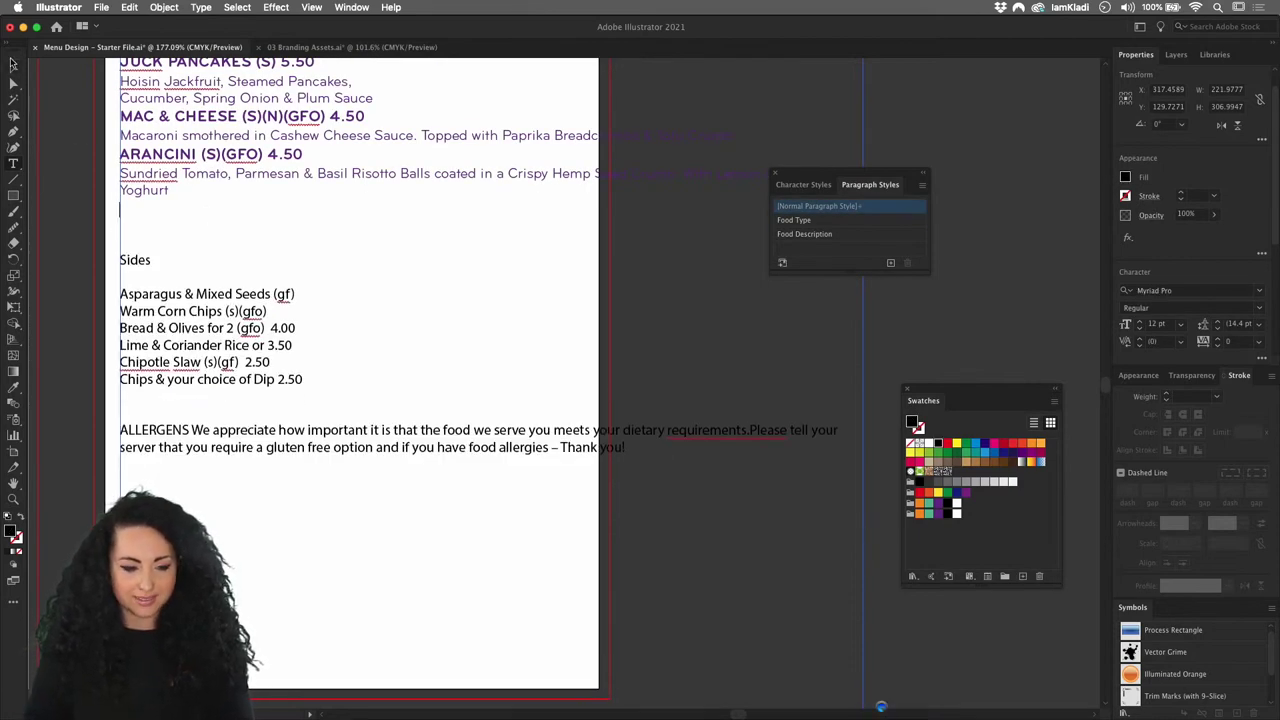
Paste the Mains section as a separate text object and place it on the empty canvas beside the menu page.
click(12, 68)
scroll(423, 357, down, 3)
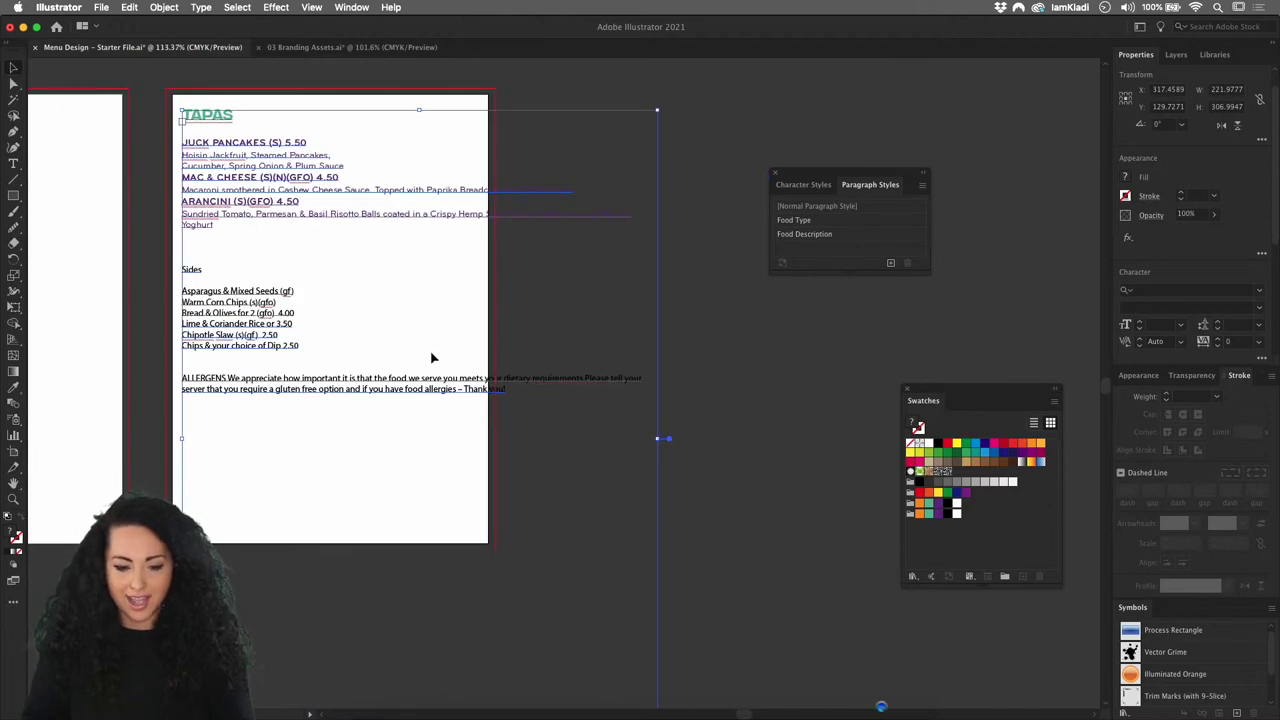
scroll(423, 357, right, 3)
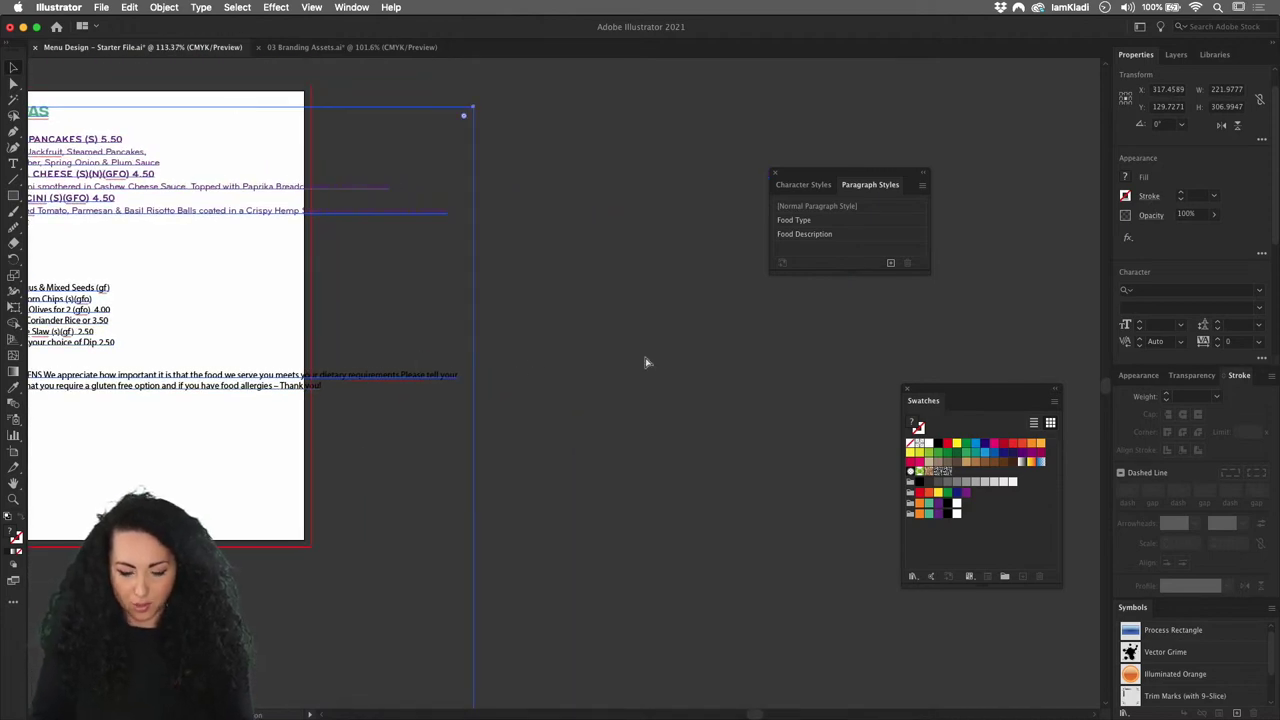
key(super+v)
drag(405, 290, 667, 152)
scroll(665, 361, right, 5)
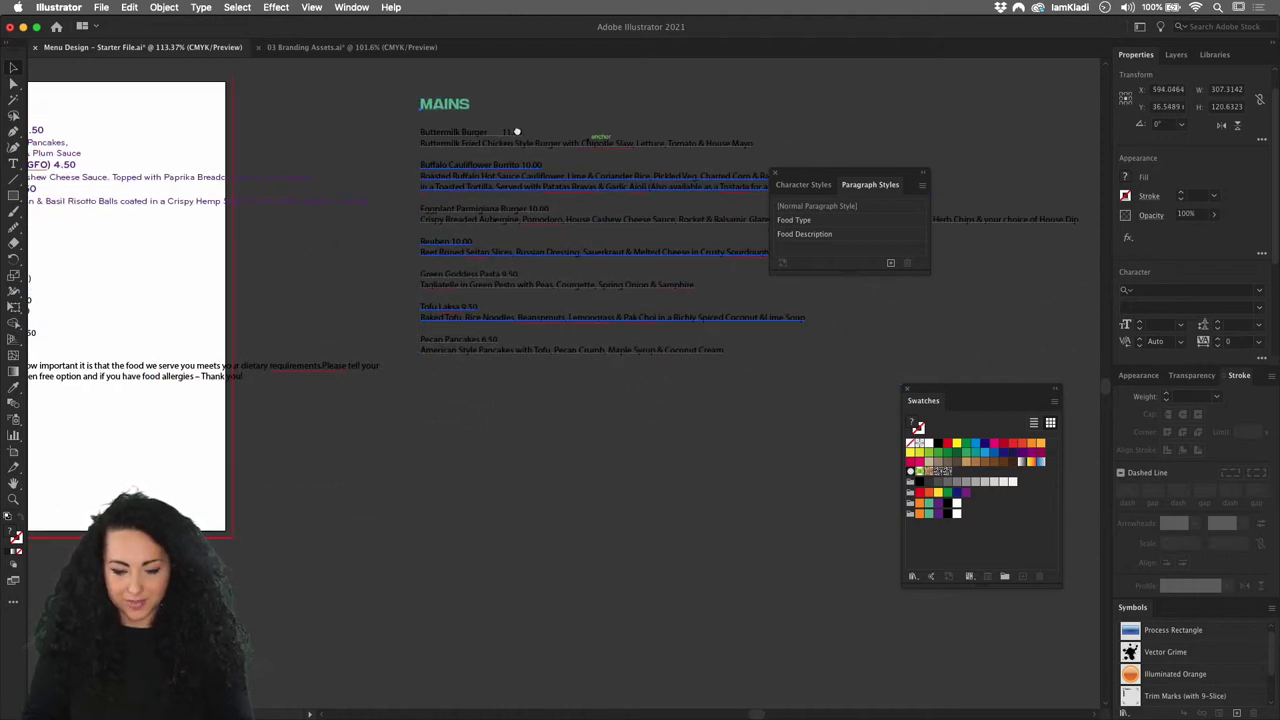
click(654, 342)
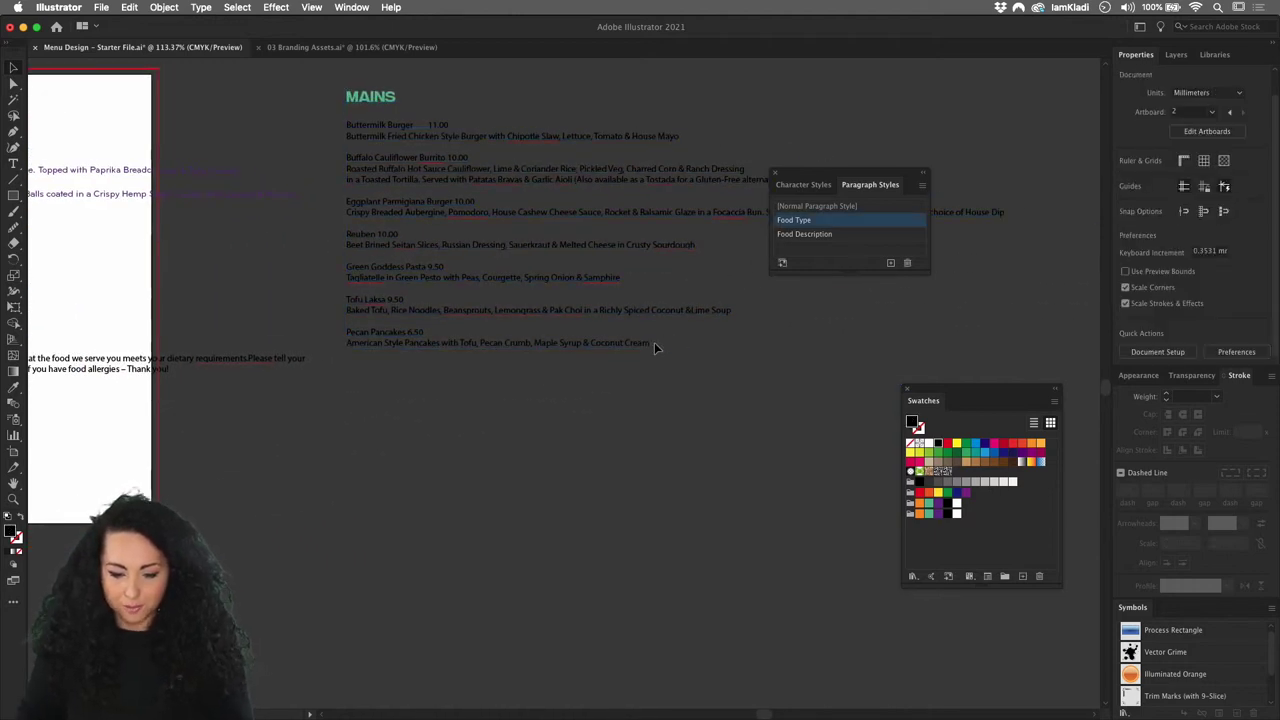
Apply the Food Description paragraph style to all Mains text below the heading, from Buttermilk Burger through the Pecan Pancakes description.
double_click(652, 343)
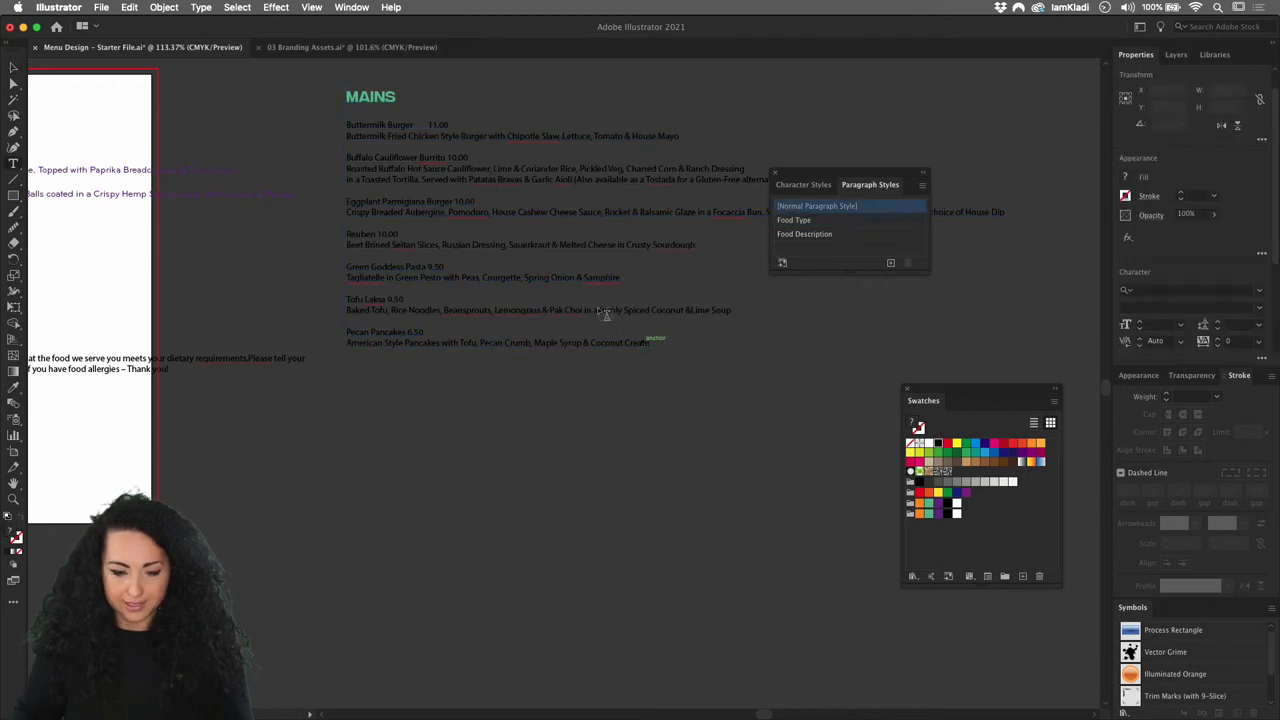
drag(346, 124, 697, 344)
click(380, 163)
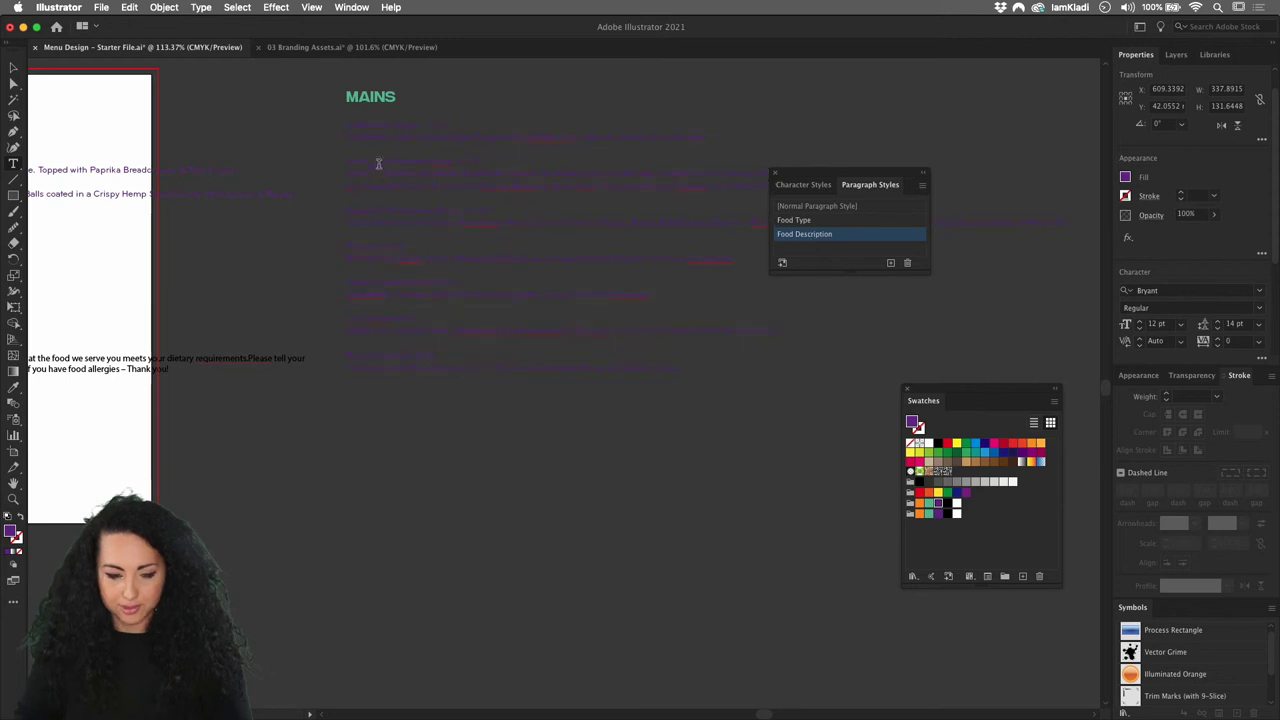
Apply the Food Name character style to the Buttermilk Burger and Buffalo Cauliflower Burrito title lines.
drag(346, 125, 518, 135)
click(790, 188)
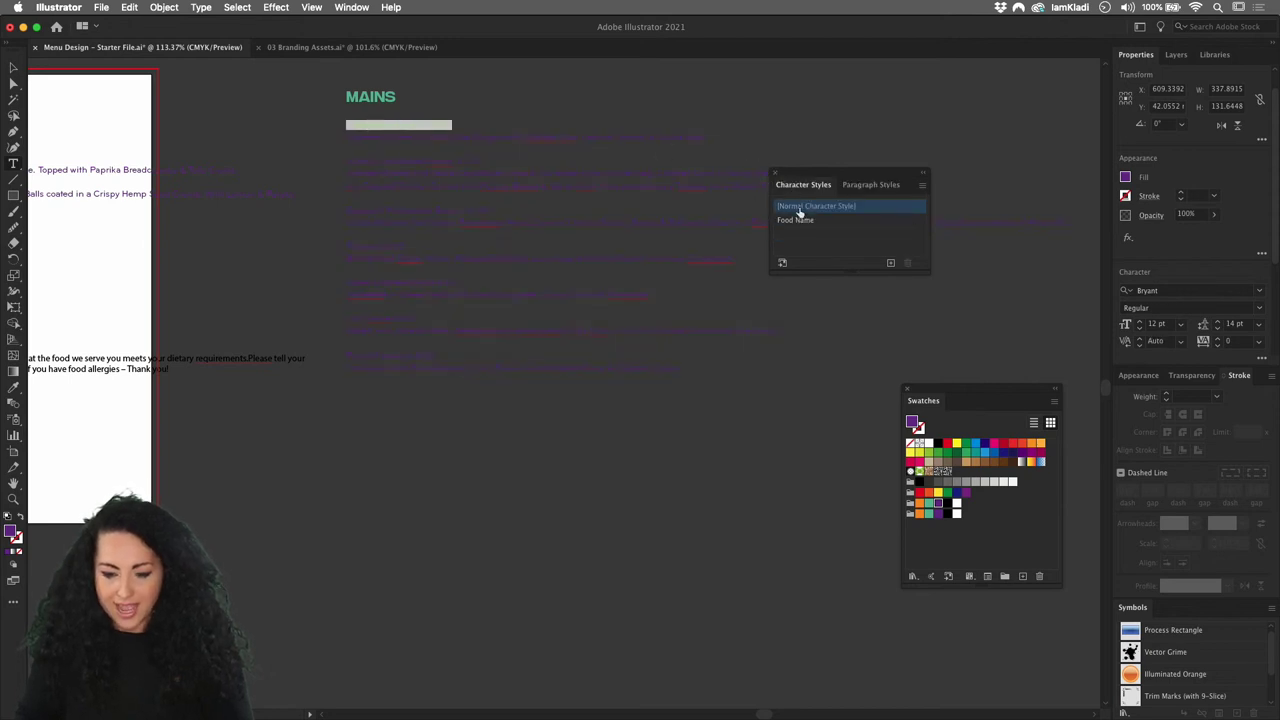
click(797, 220)
double_click(432, 160)
triple_click(432, 160)
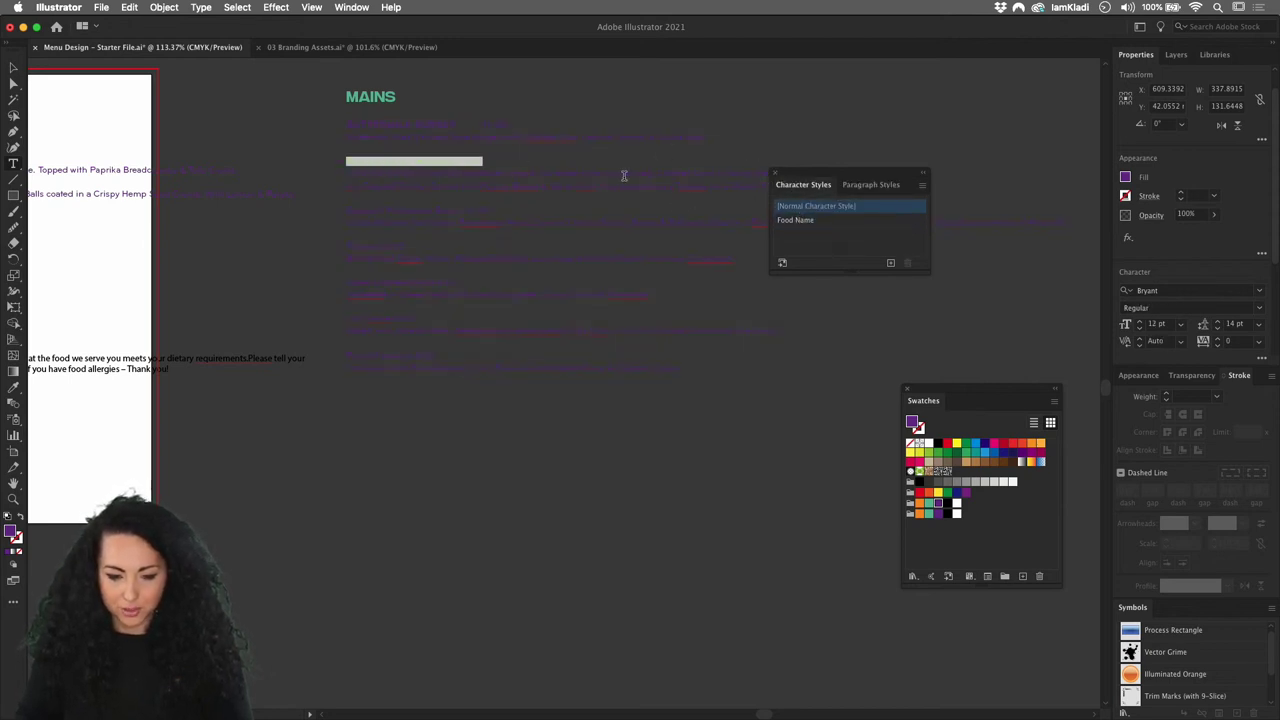
click(779, 219)
Apply the Food Name character style to the Eggplant Parmigiana Burger, Reuben and Green Goddess Pasta title lines.
triple_click(466, 211)
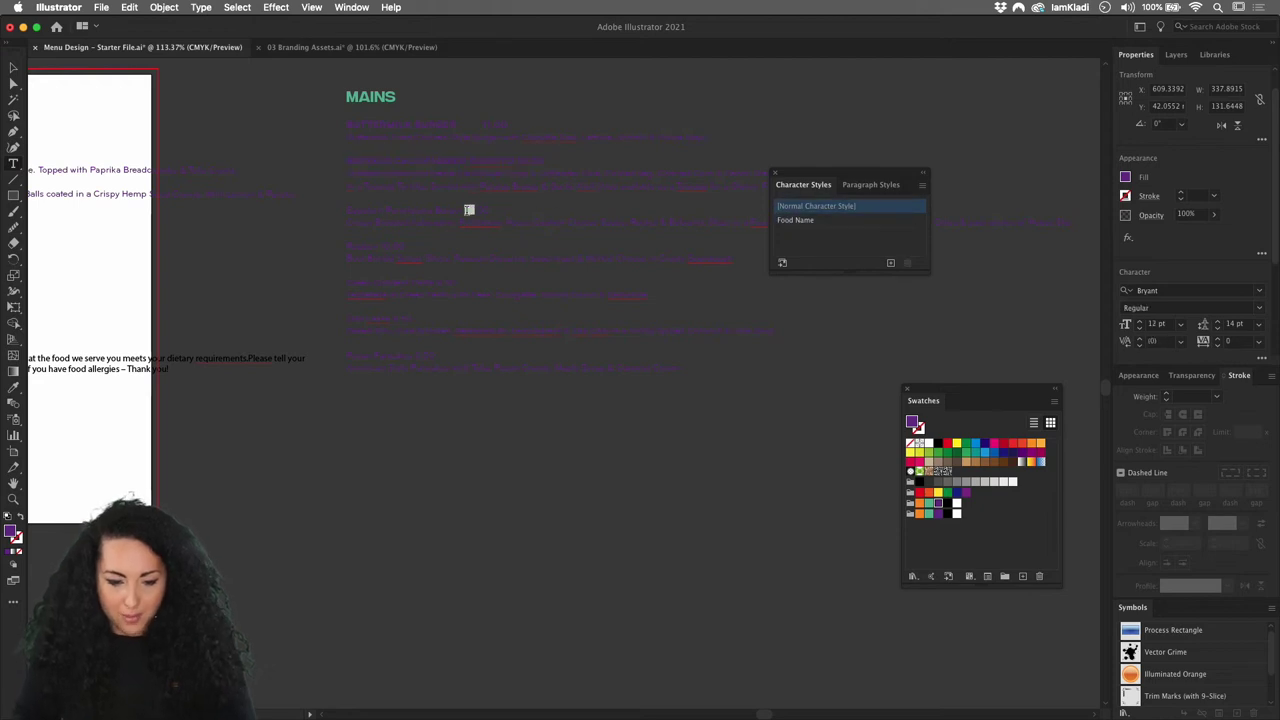
click(803, 222)
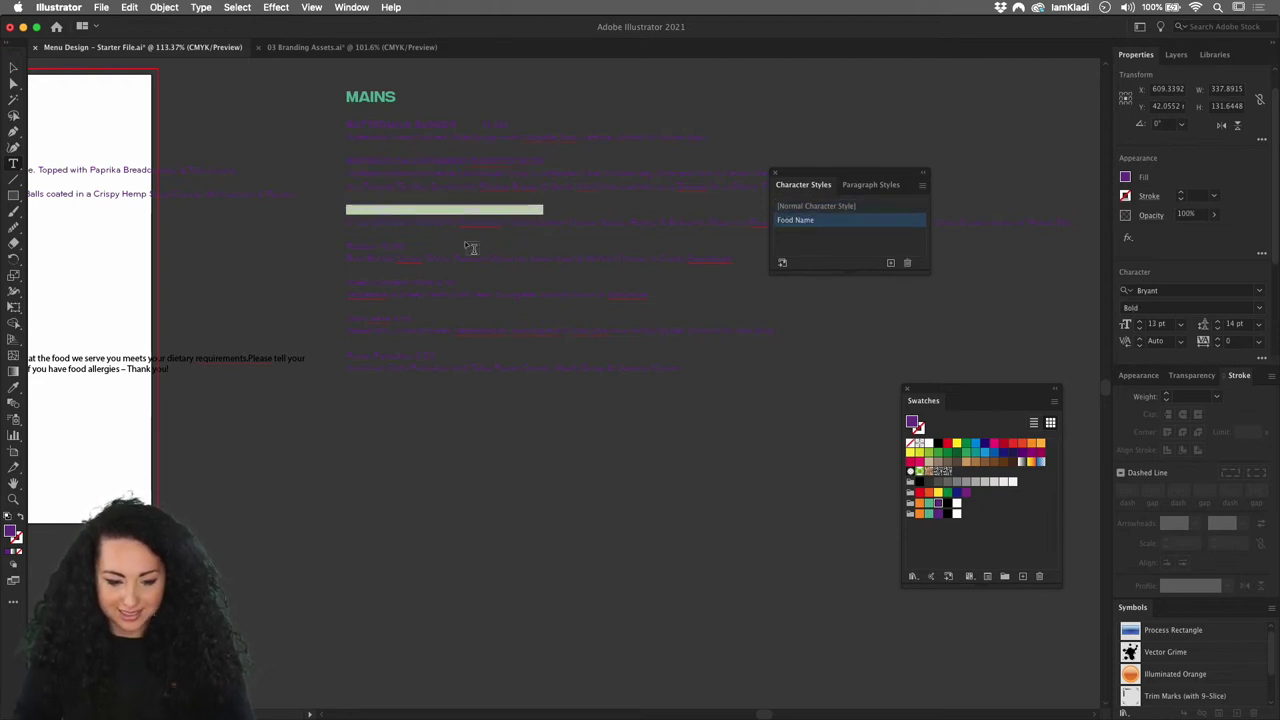
triple_click(391, 246)
click(819, 220)
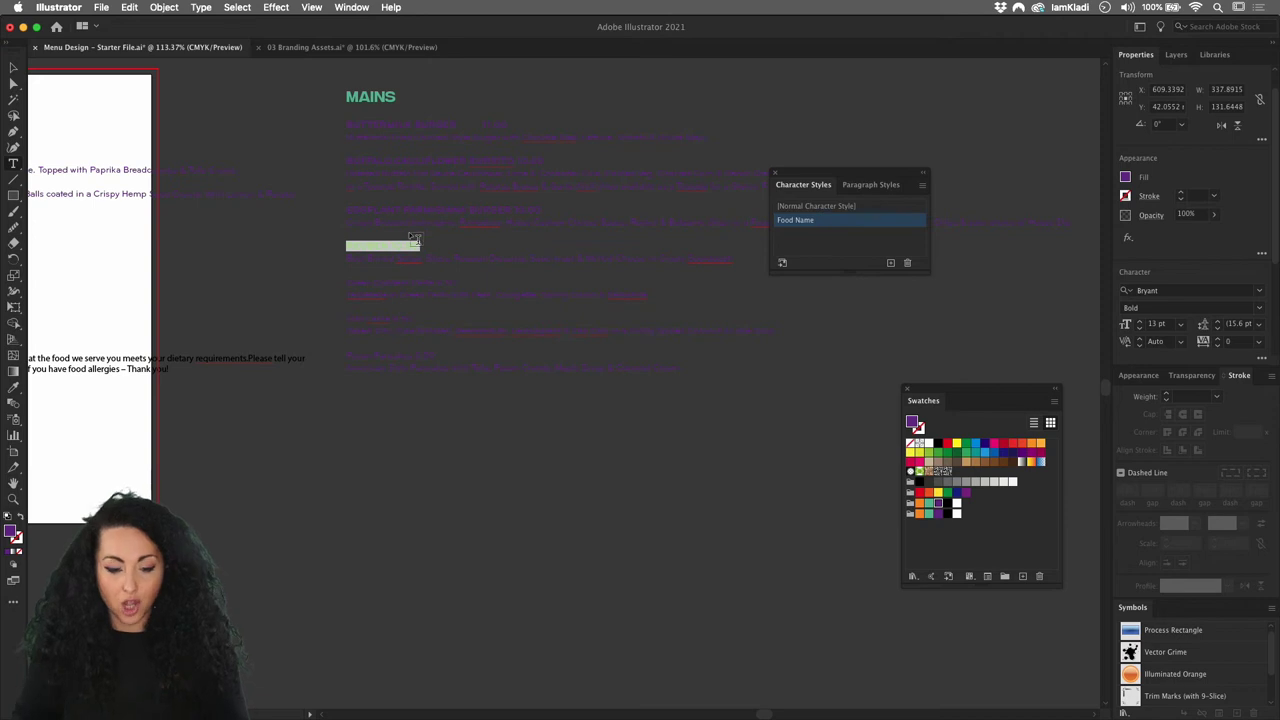
triple_click(393, 282)
click(795, 220)
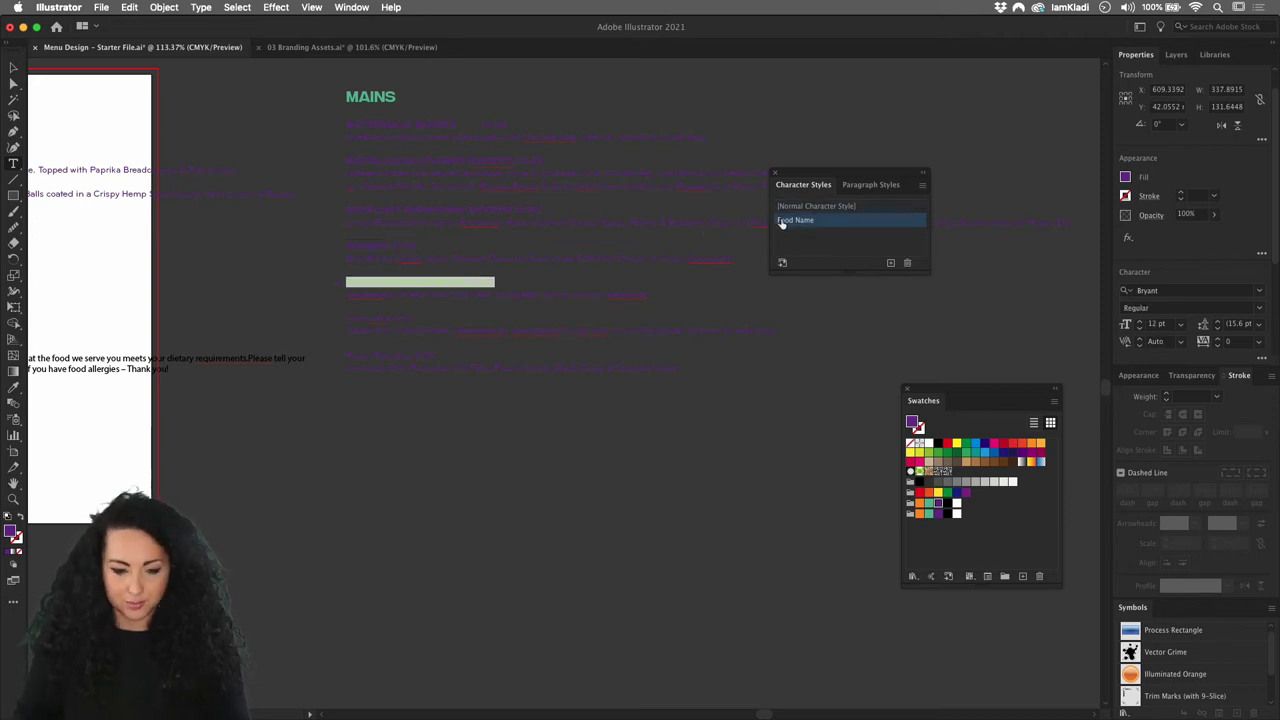
Move the Mains text object from the empty canvas onto the first menu page, near its left edge.
click(13, 68)
scroll(549, 191, left, 5)
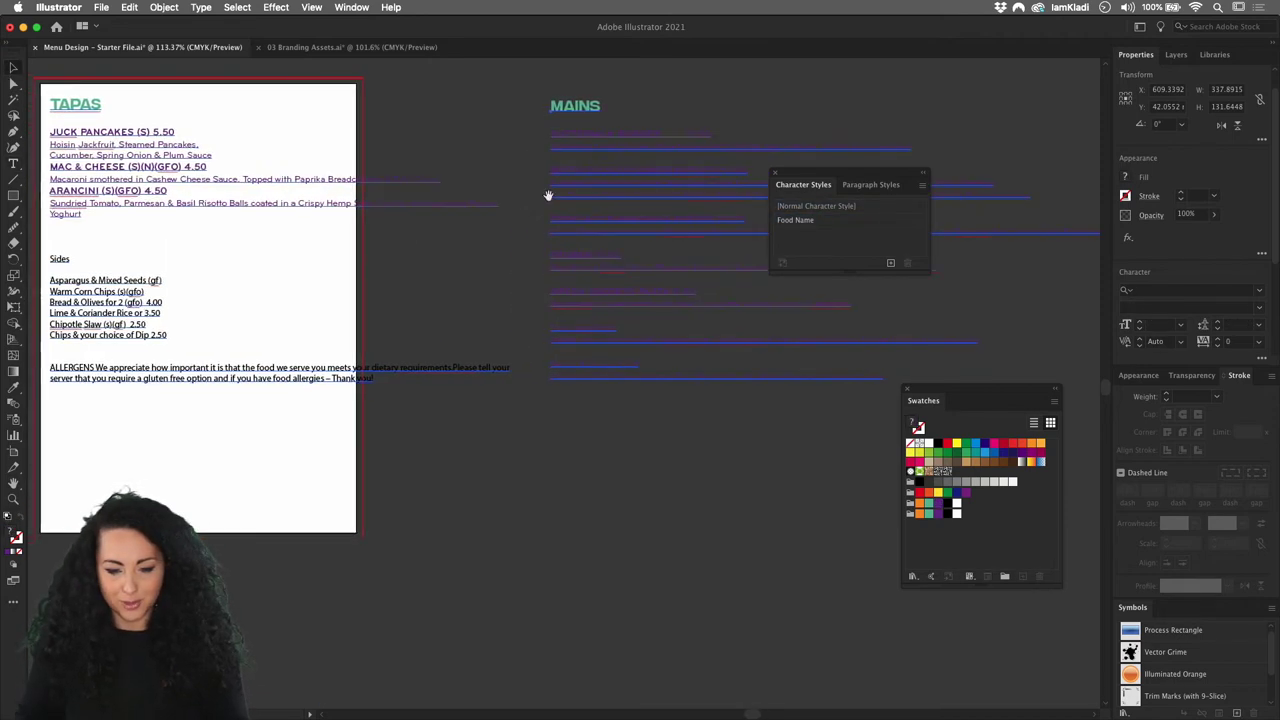
scroll(232, 294, left, 5)
drag(253, 337, 196, 188)
scroll(138, 150, left, 5)
scroll(138, 150, up, 3)
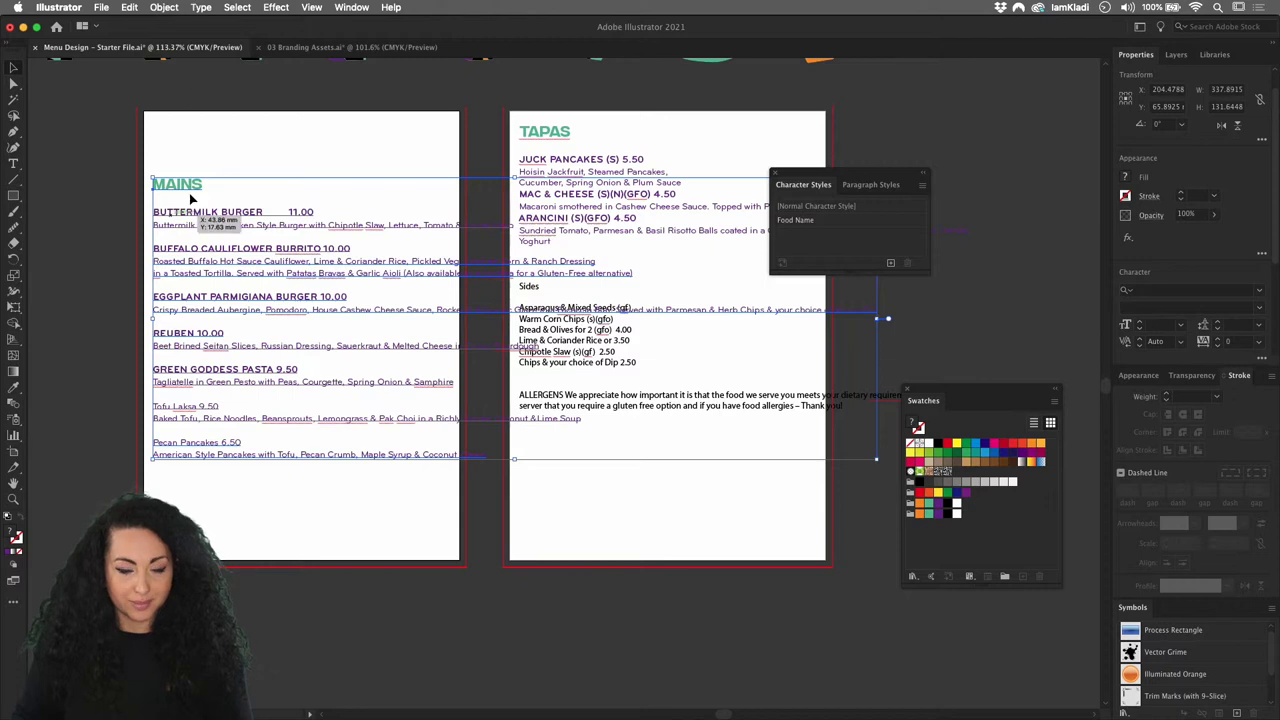
click(201, 7)
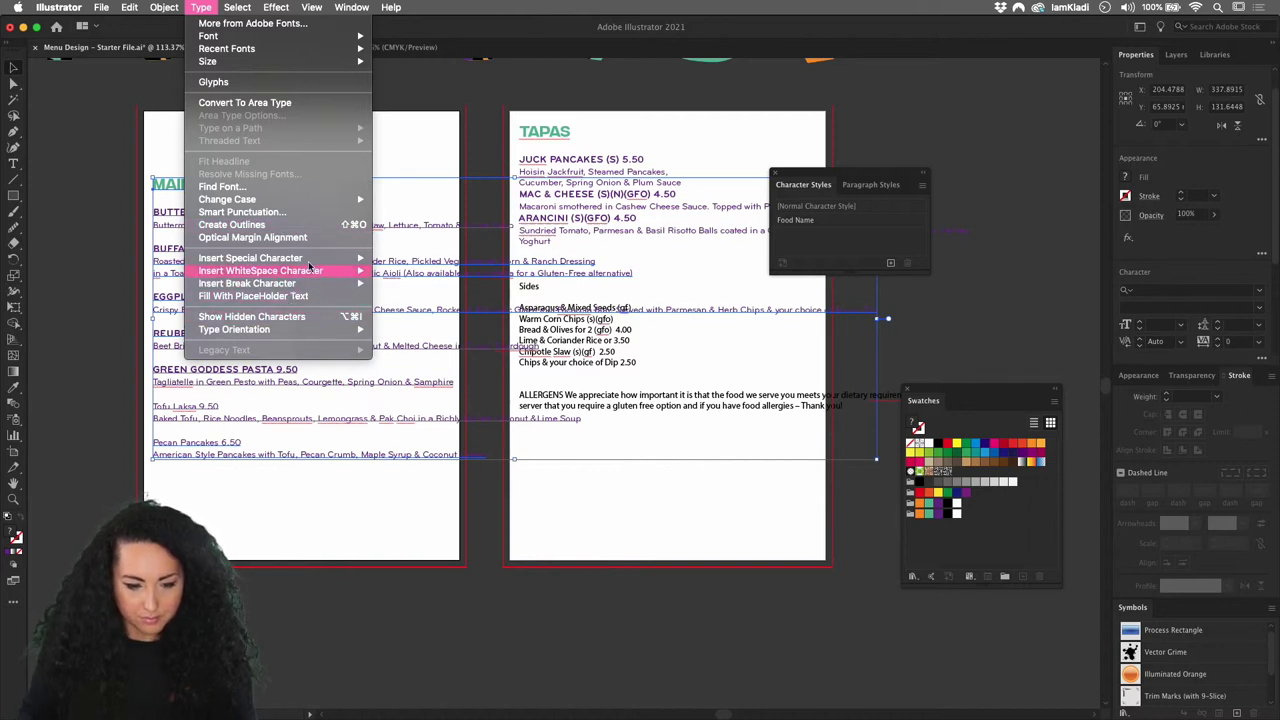
key(Escape)
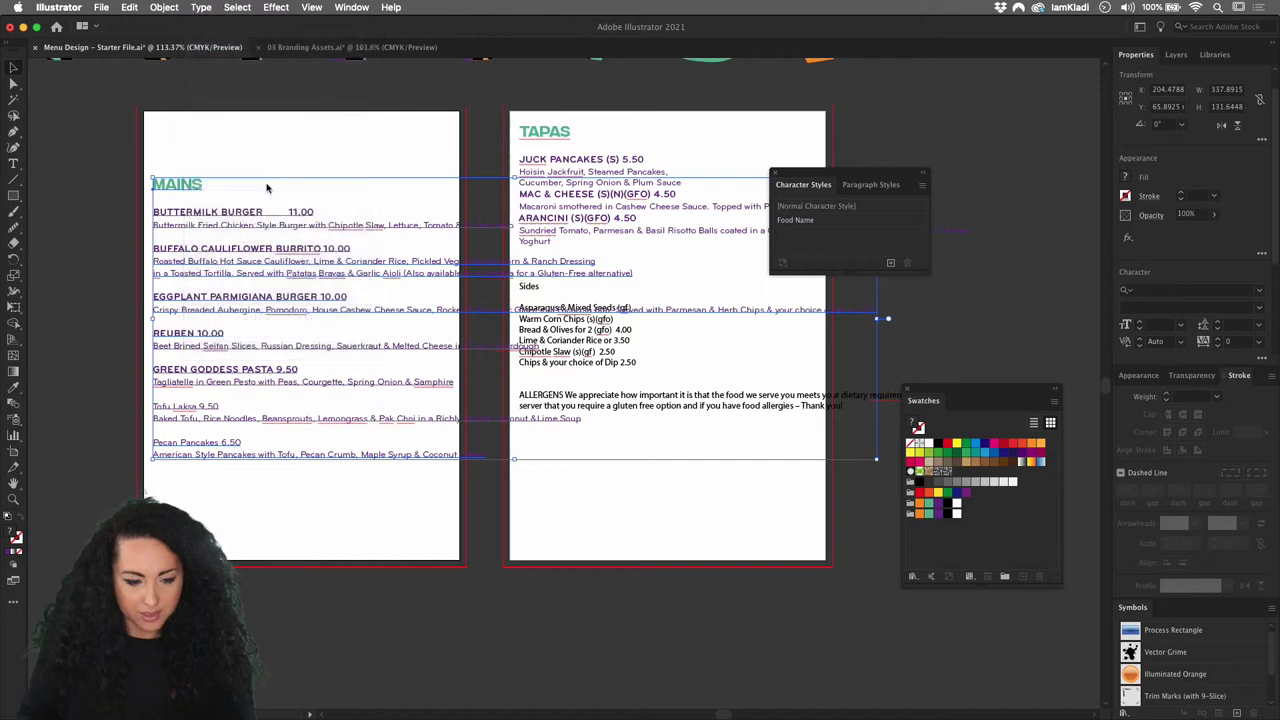
click(266, 186)
click(201, 8)
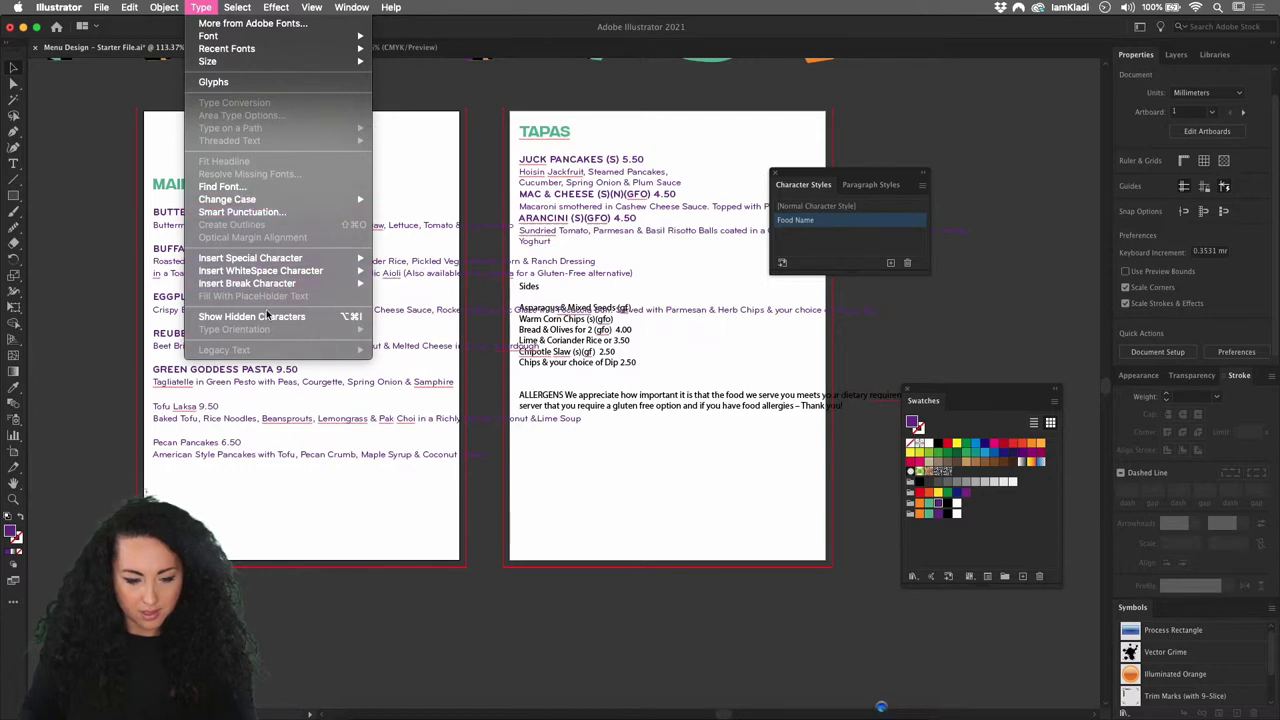
key(Escape)
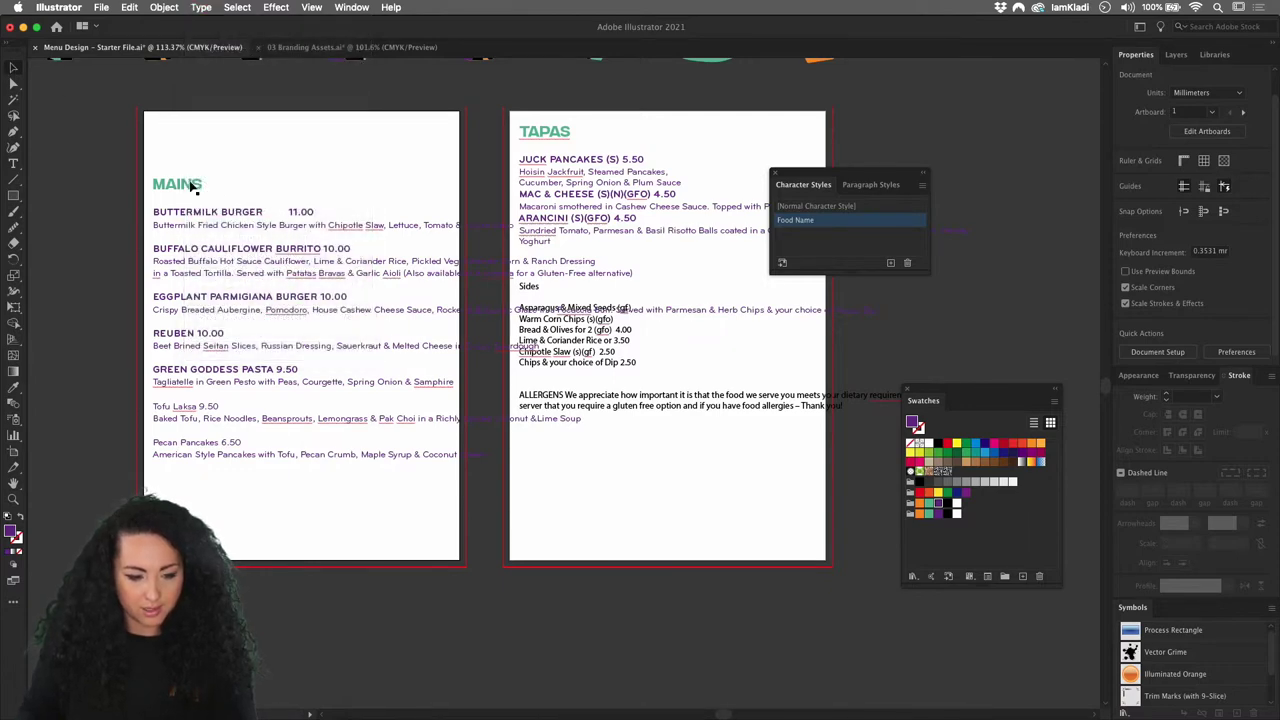
click(190, 186)
click(199, 7)
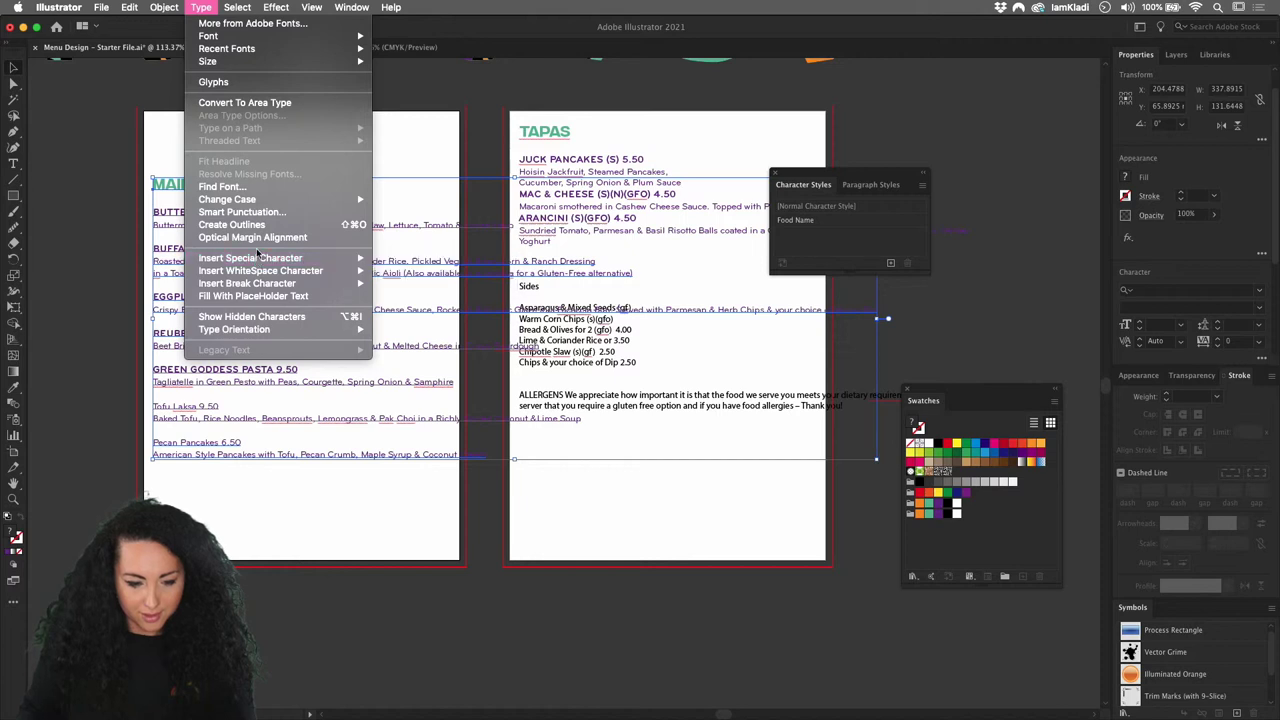
click(400, 95)
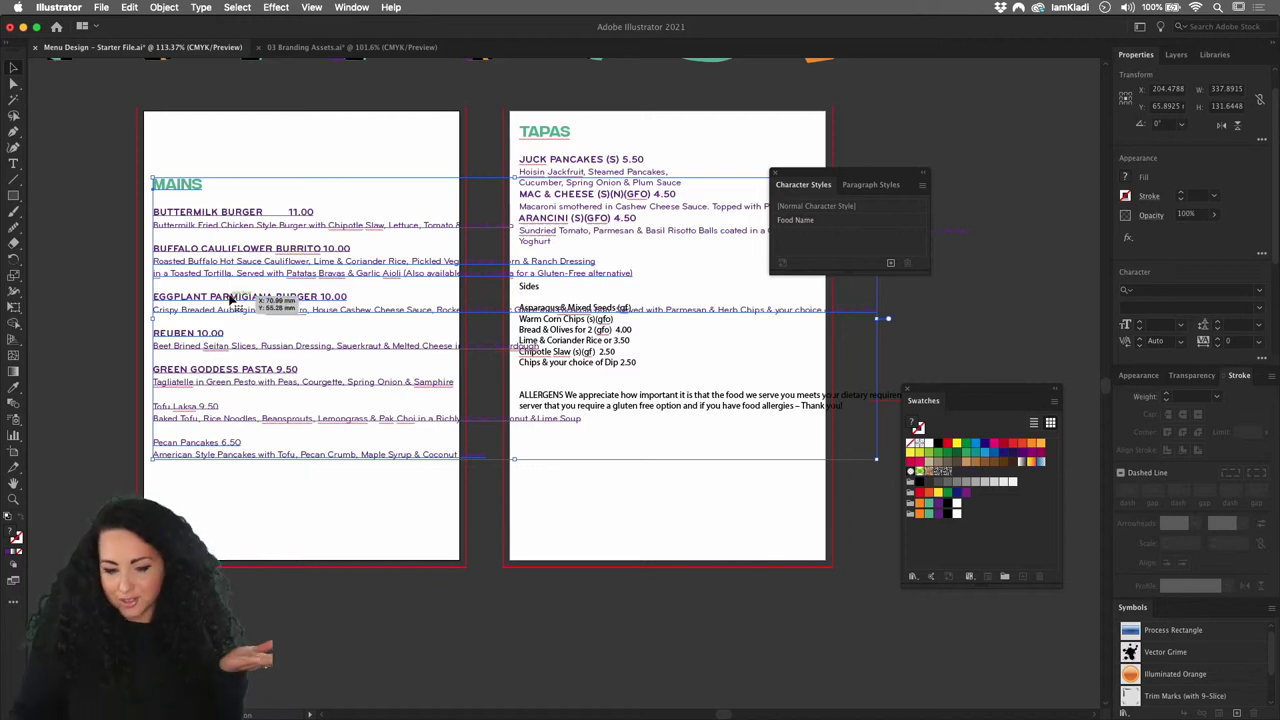
click(229, 201)
click(201, 7)
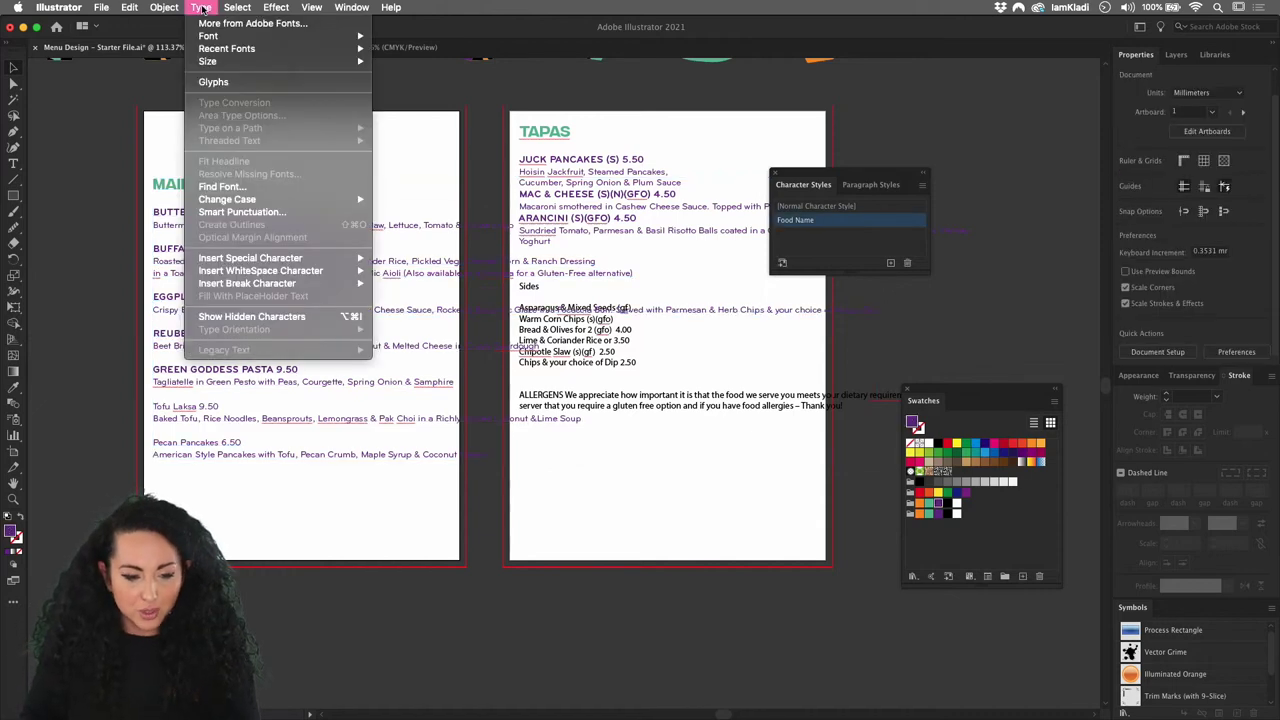
click(154, 170)
click(223, 285)
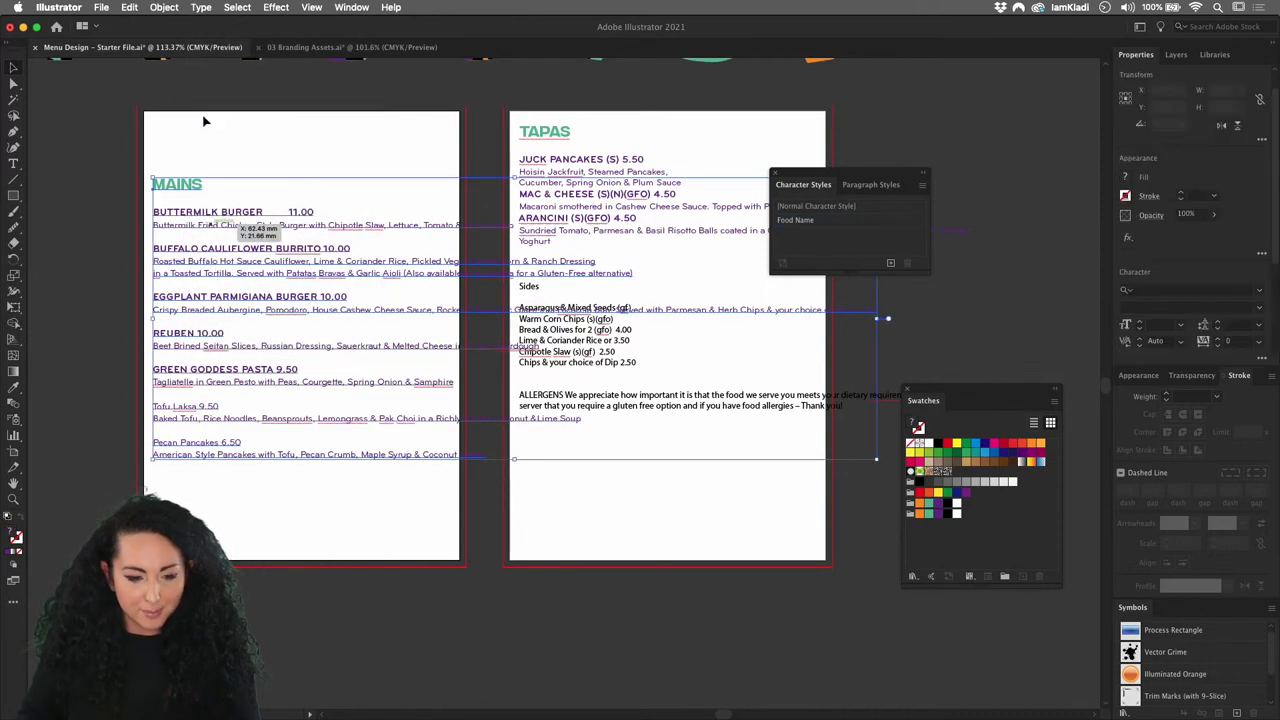
click(201, 7)
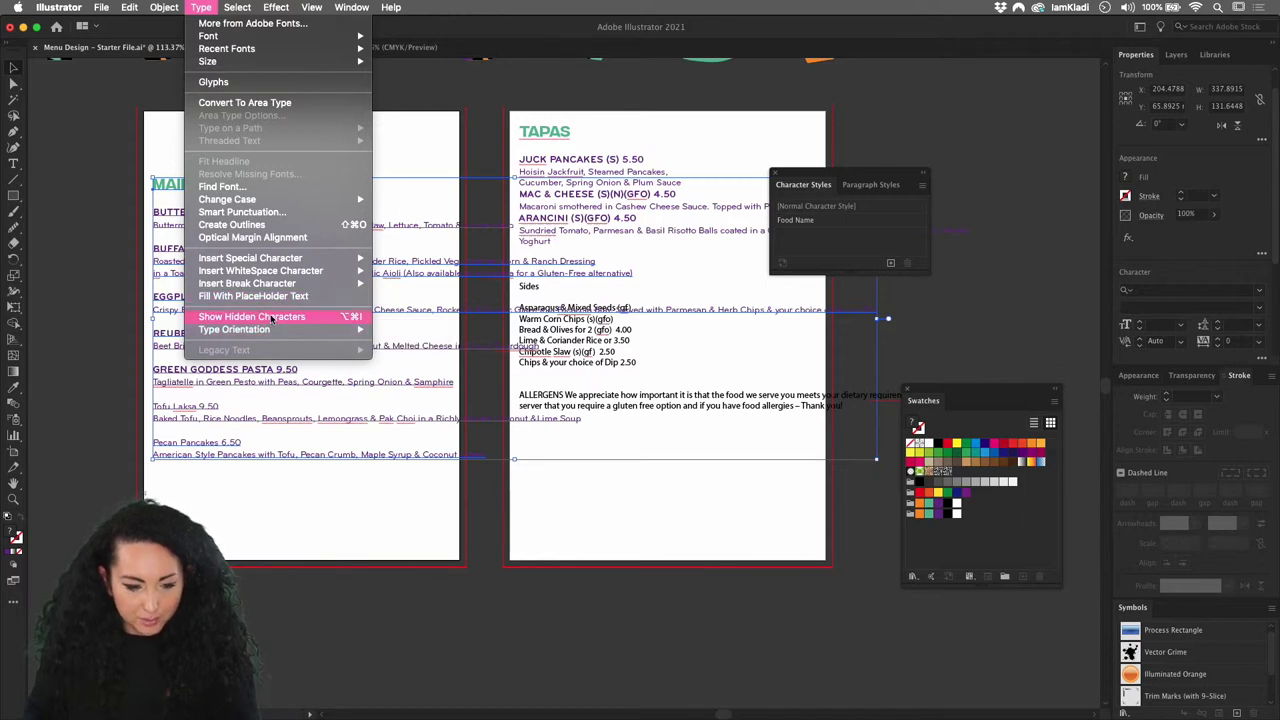
click(130, 184)
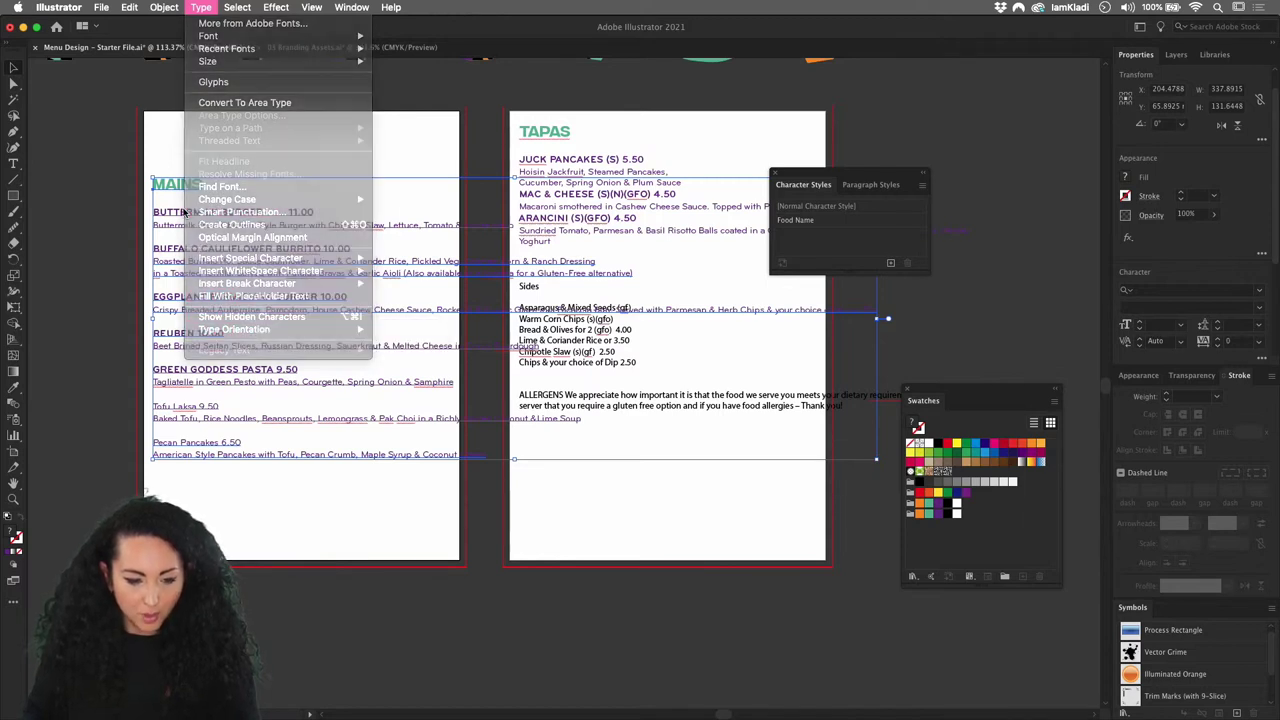
Convert the Mains text object from point type to area type.
click(14, 164)
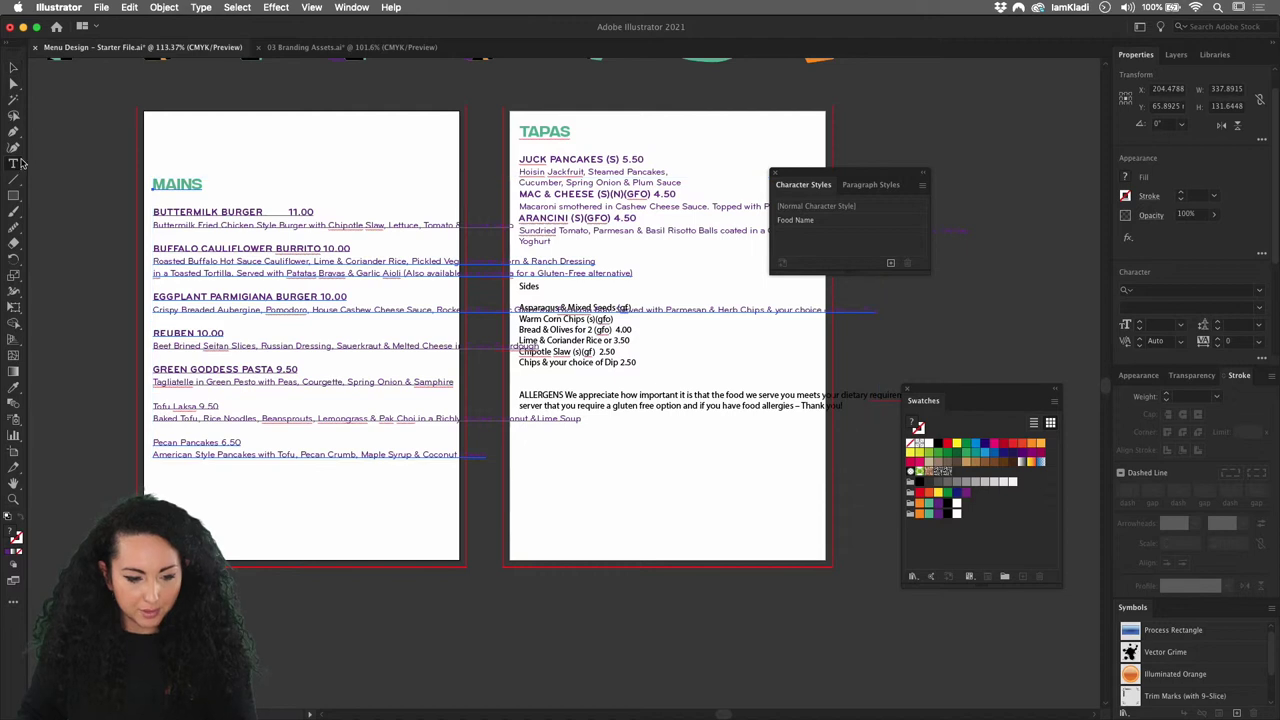
click(199, 7)
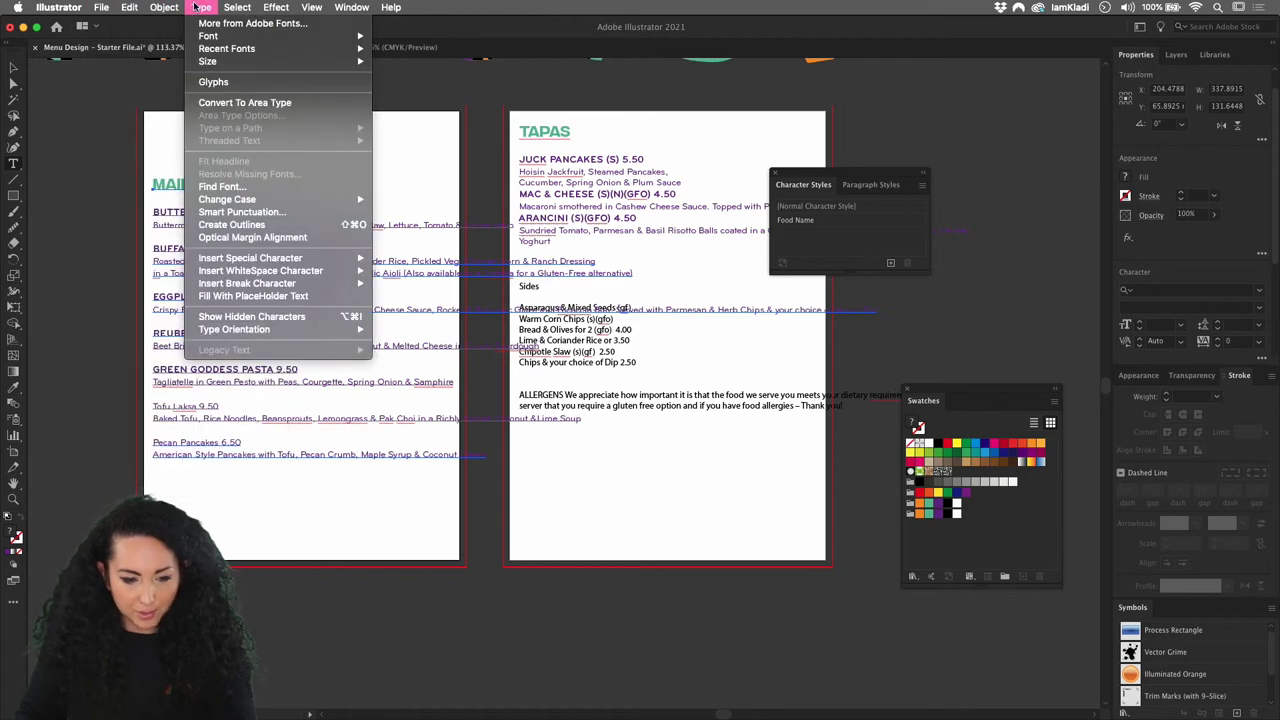
click(262, 103)
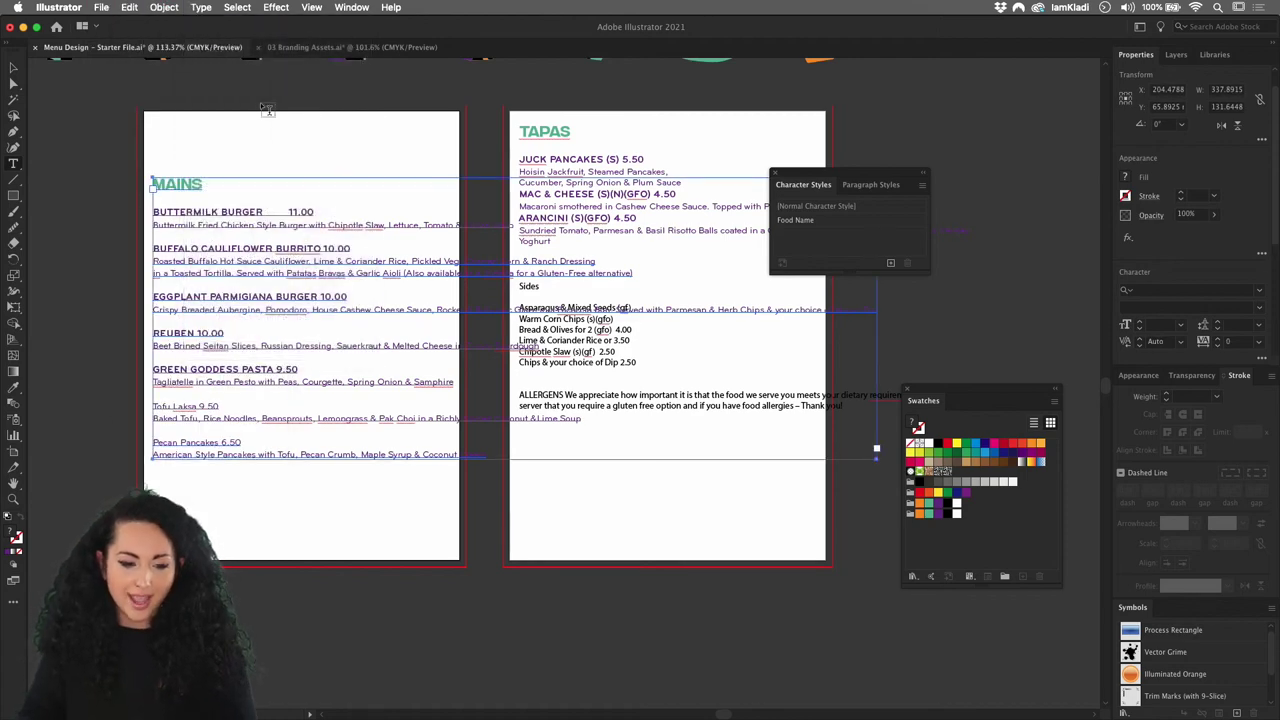
Set the Mains area type to 2 columns.
click(201, 6)
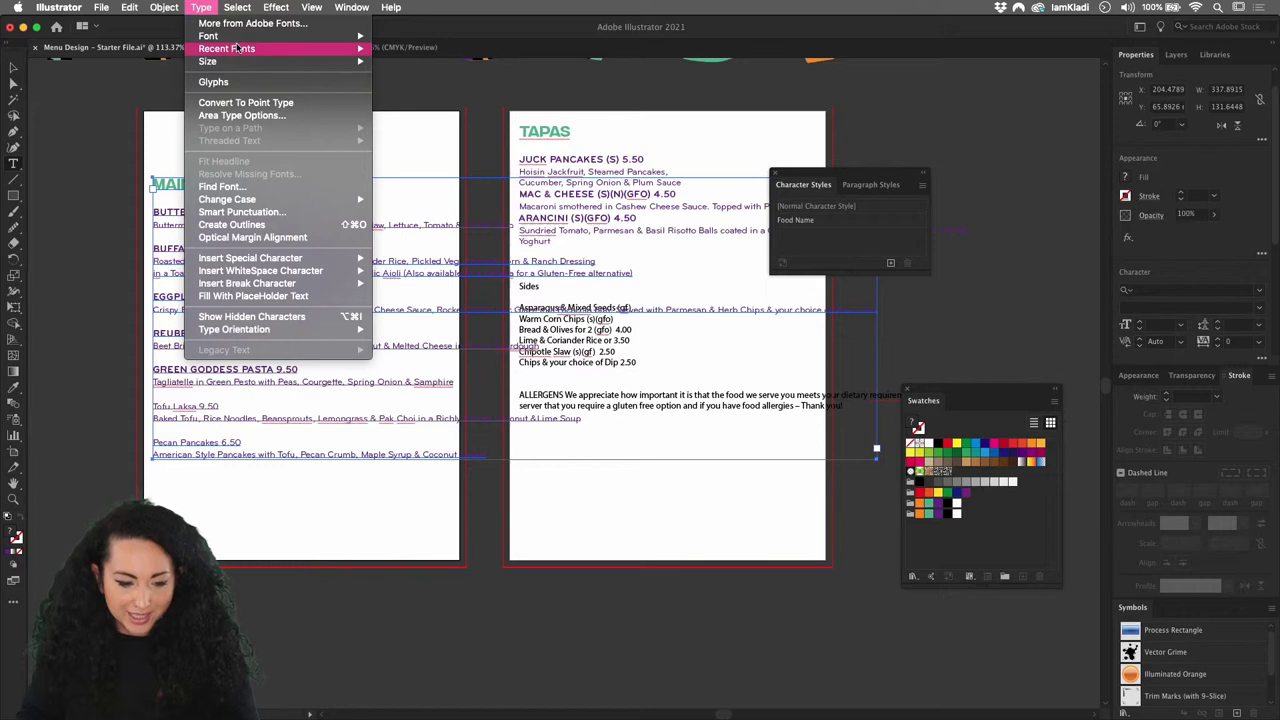
mouse_move(236, 48)
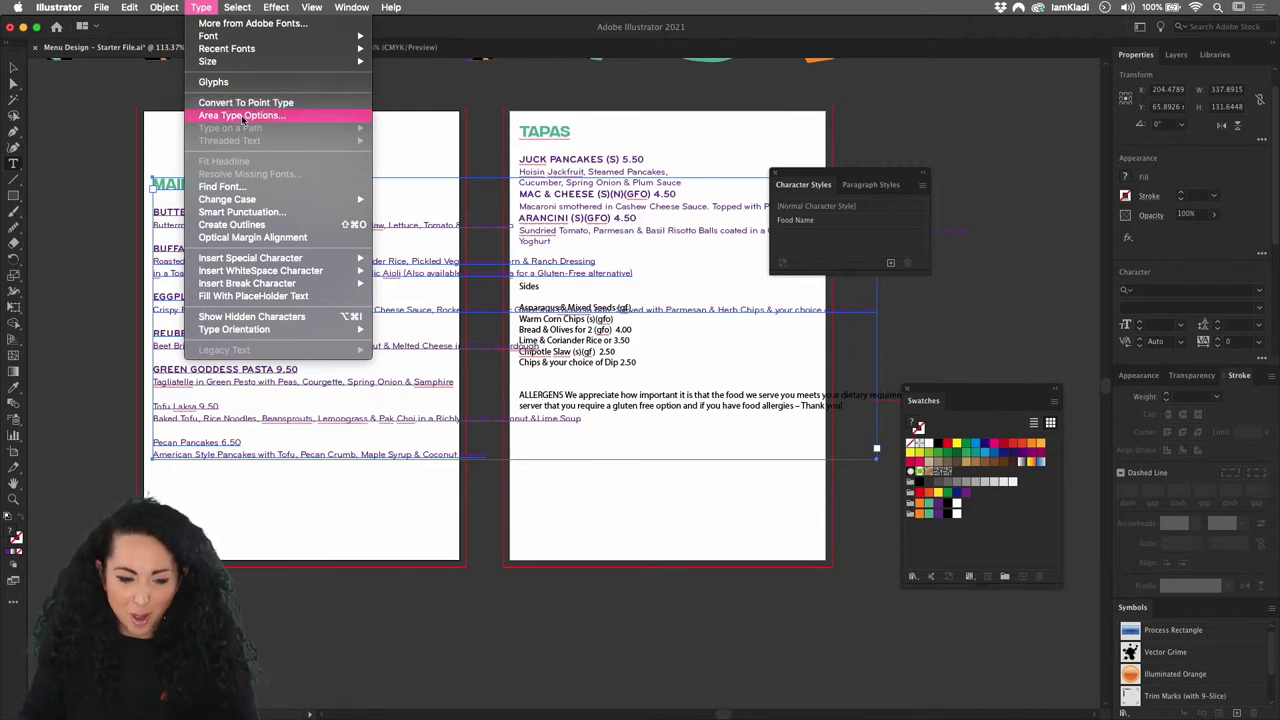
click(242, 118)
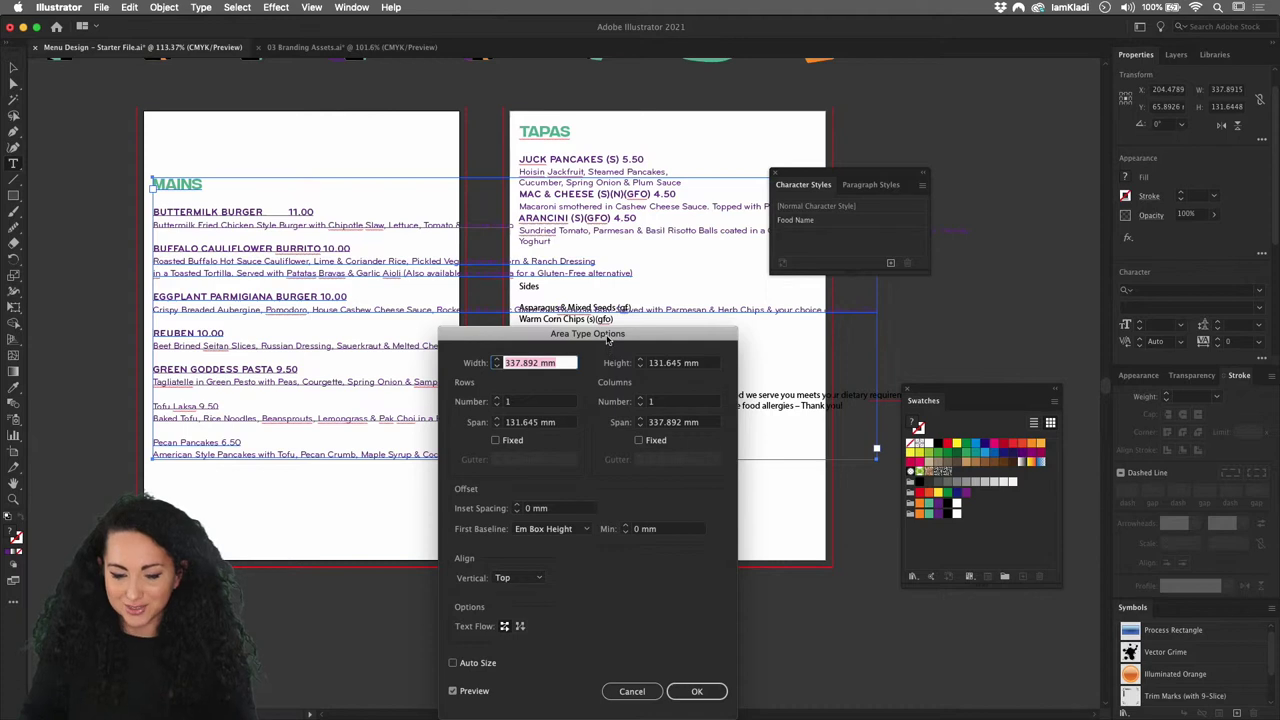
click(641, 399)
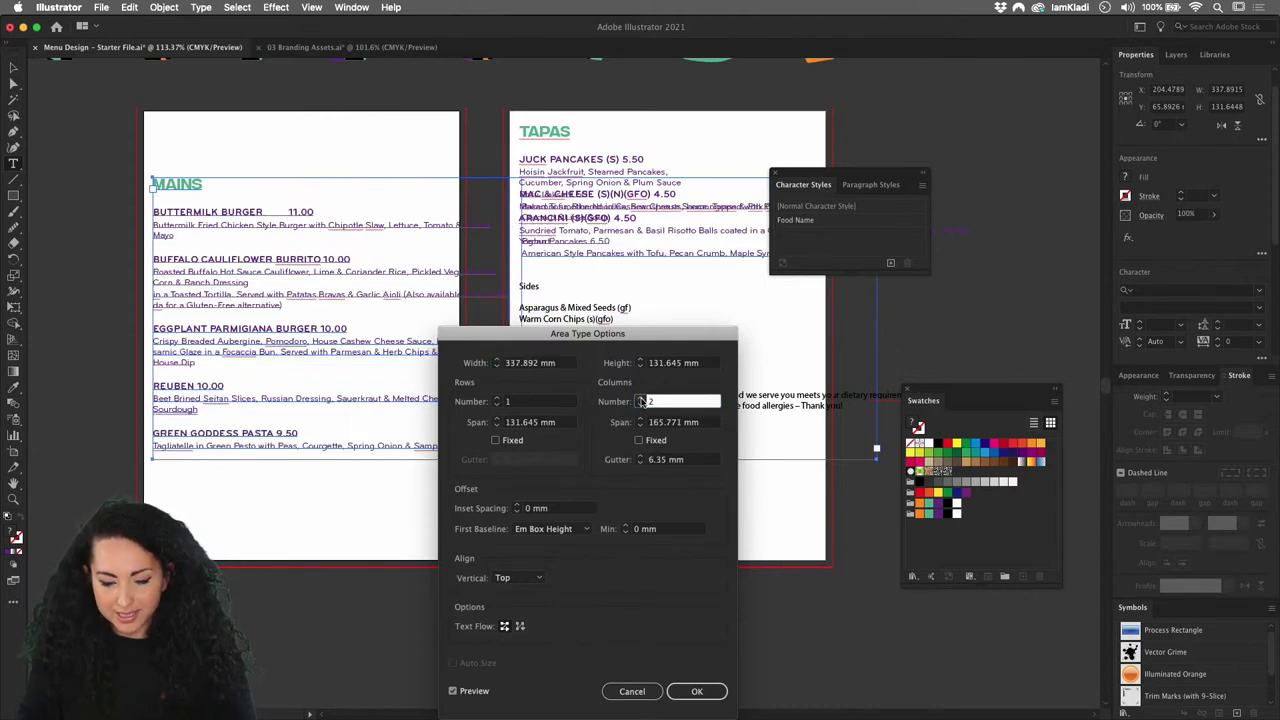
click(700, 690)
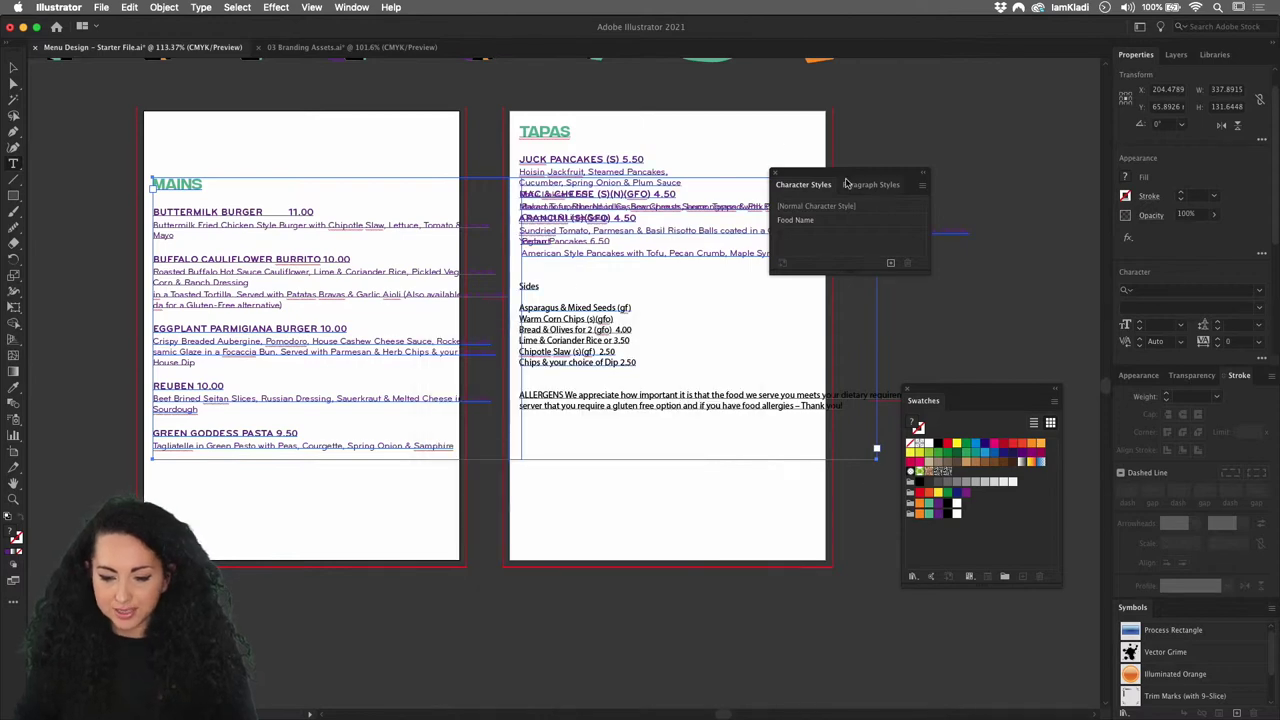
Move the styles panel off the menu pages and narrow the Mains text frame to fit within the first page's width.
drag(873, 175, 875, 40)
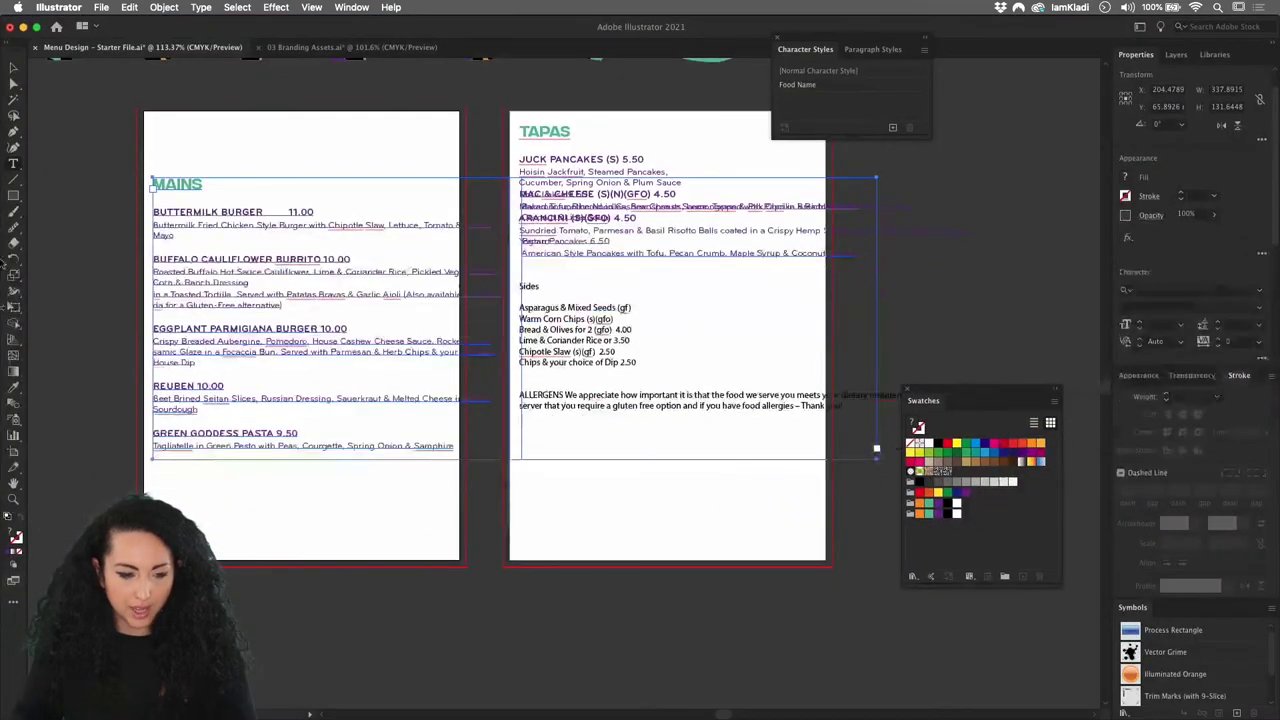
click(15, 66)
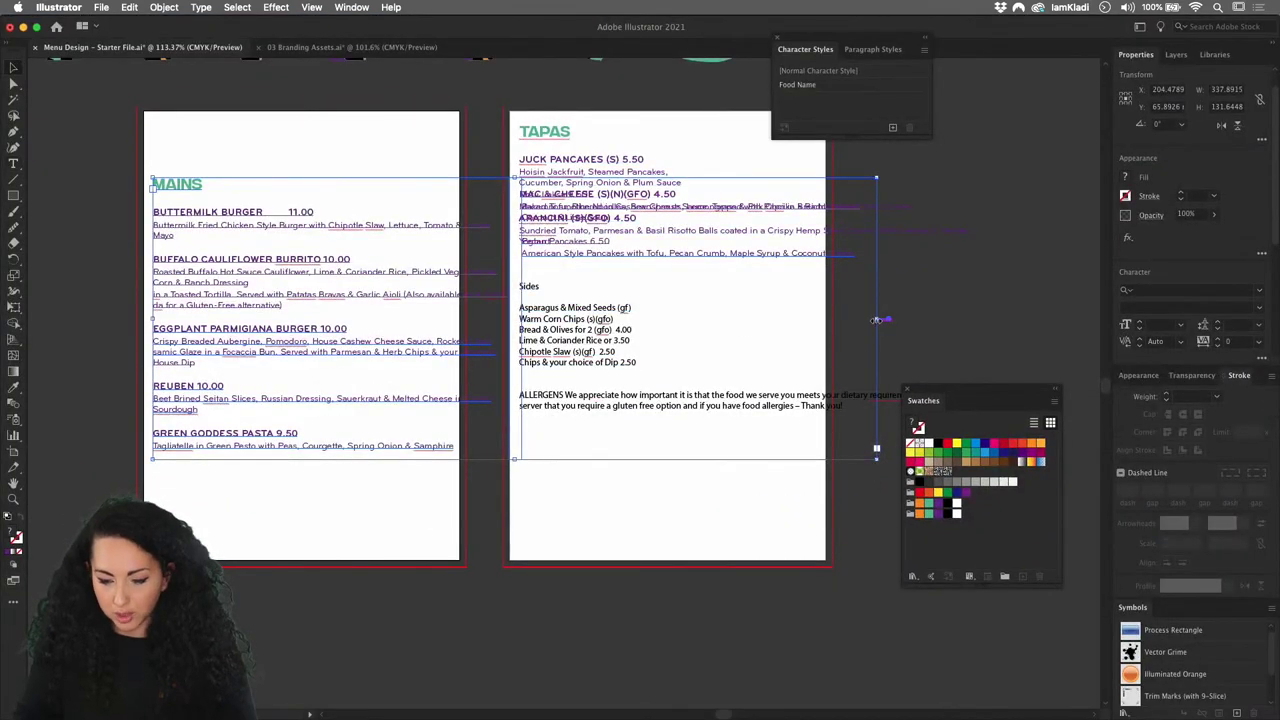
drag(876, 319, 396, 336)
Remove the Sides section and the ALLERGENS note from the Tapas text frame.
click(546, 220)
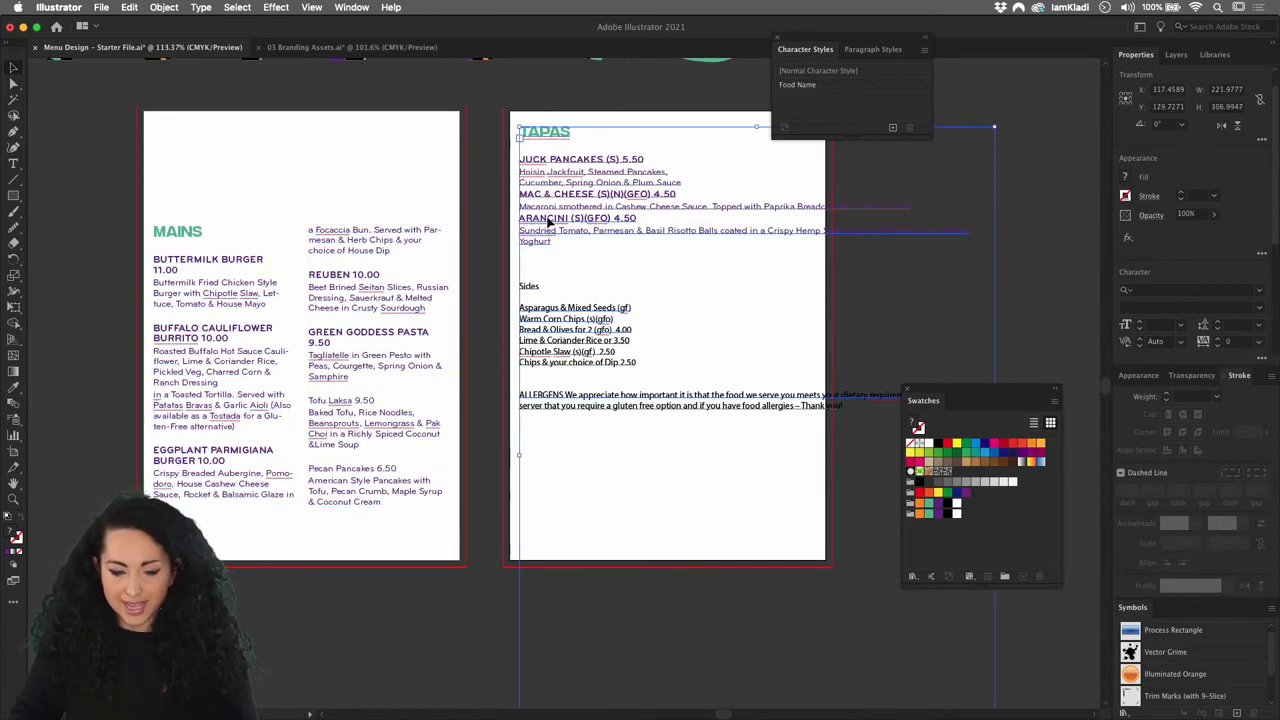
double_click(521, 285)
drag(521, 285, 1002, 412)
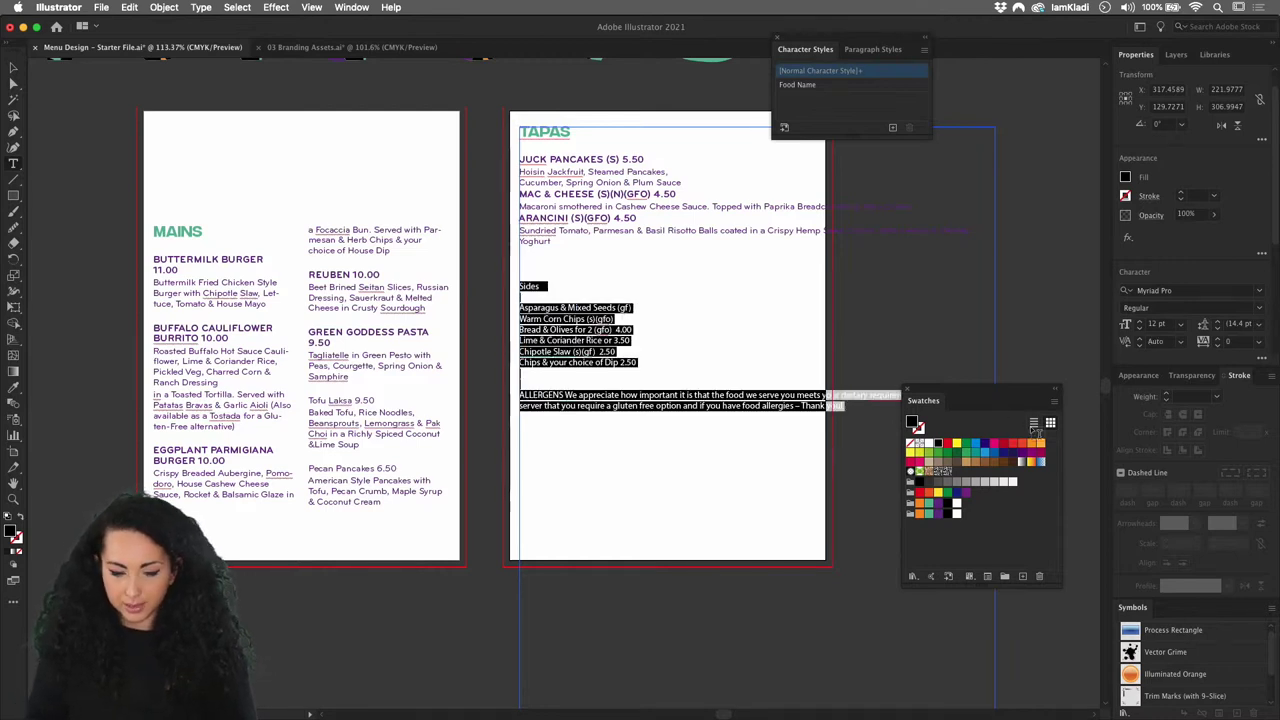
key(BackSpace)
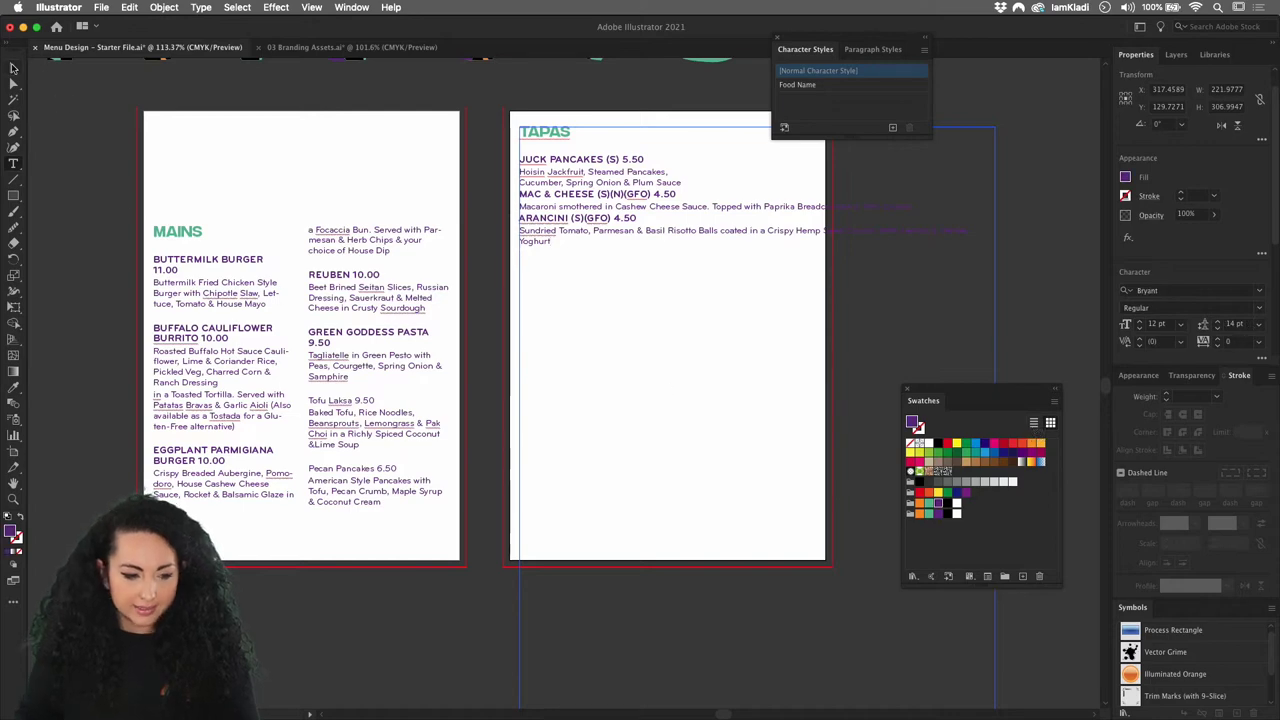
Move the Tapas text to the top of the first menu page and convert it from area type to point type.
key(Escape)
drag(576, 186, 210, 186)
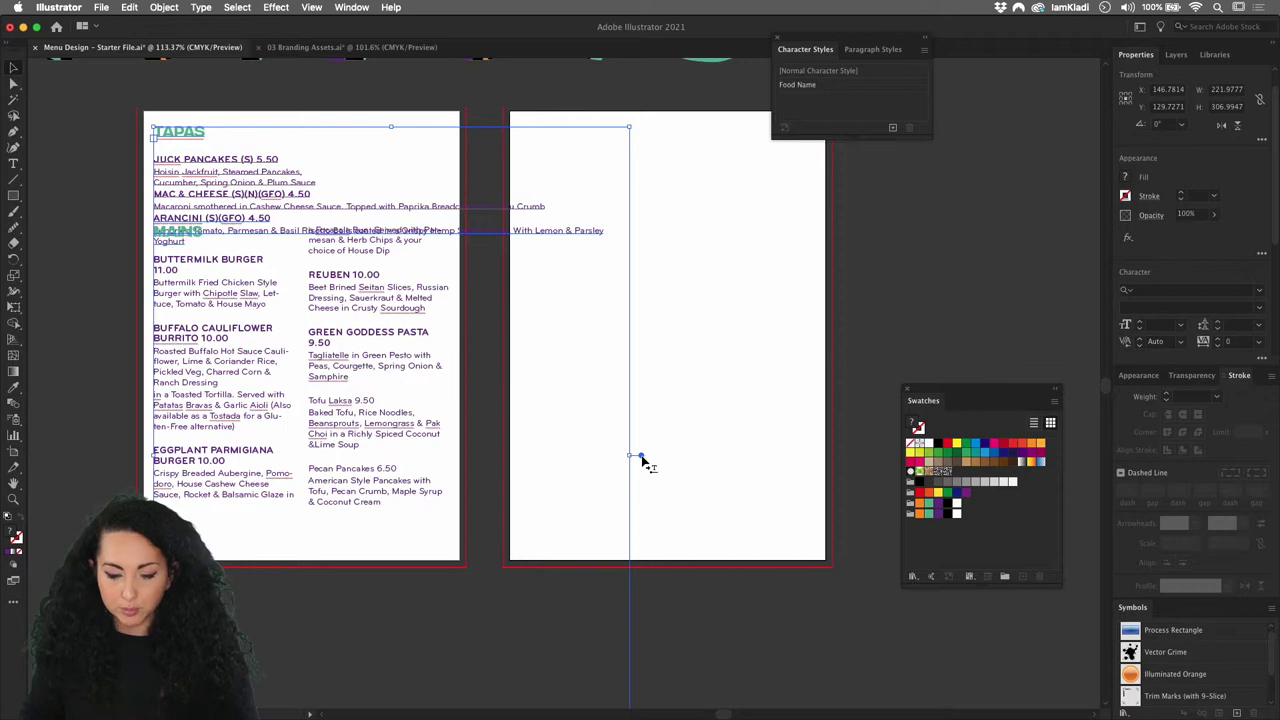
drag(641, 457, 606, 259)
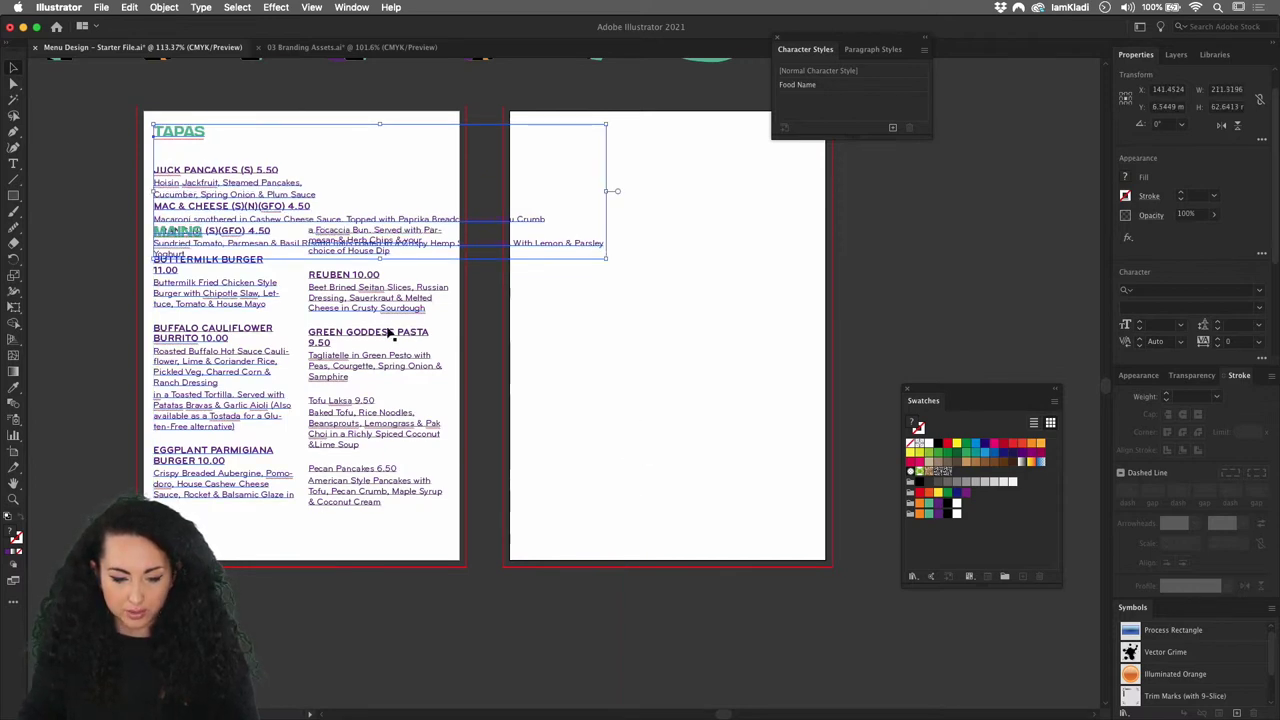
Move the Mains text down below the Tapas section and try to widen the Tapas text.
drag(389, 331, 420, 366)
click(422, 245)
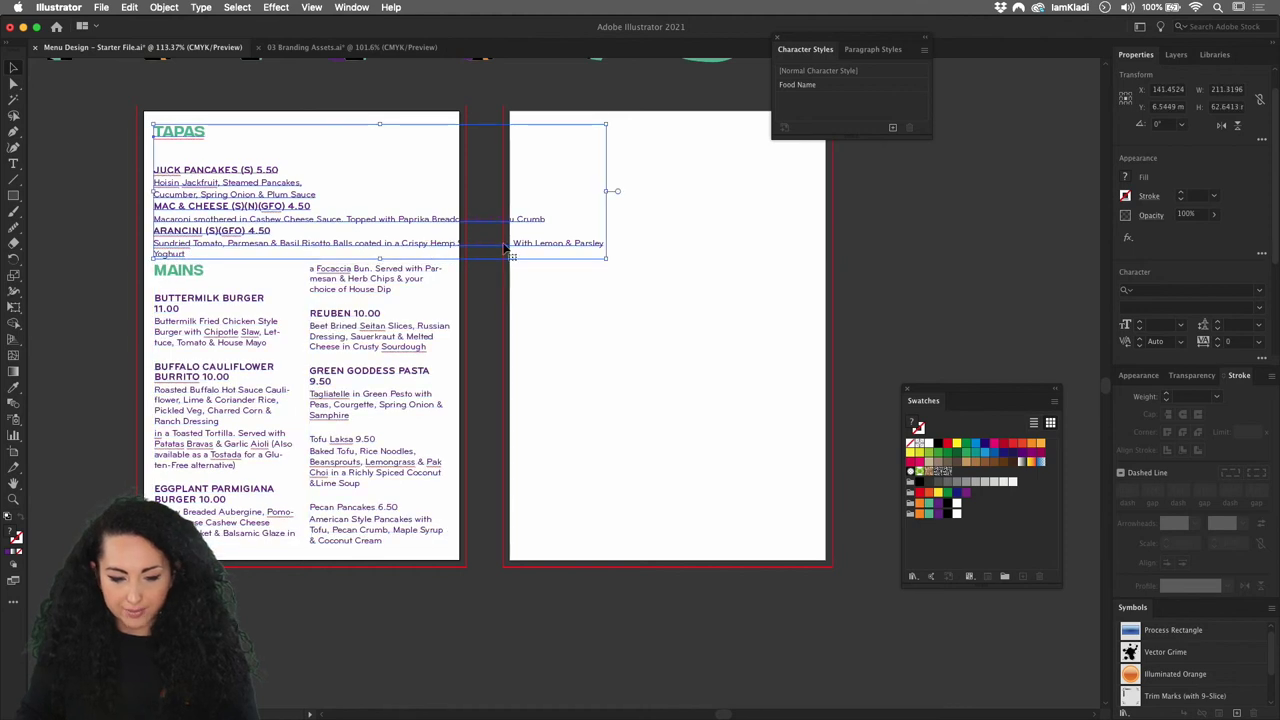
drag(606, 191, 640, 194)
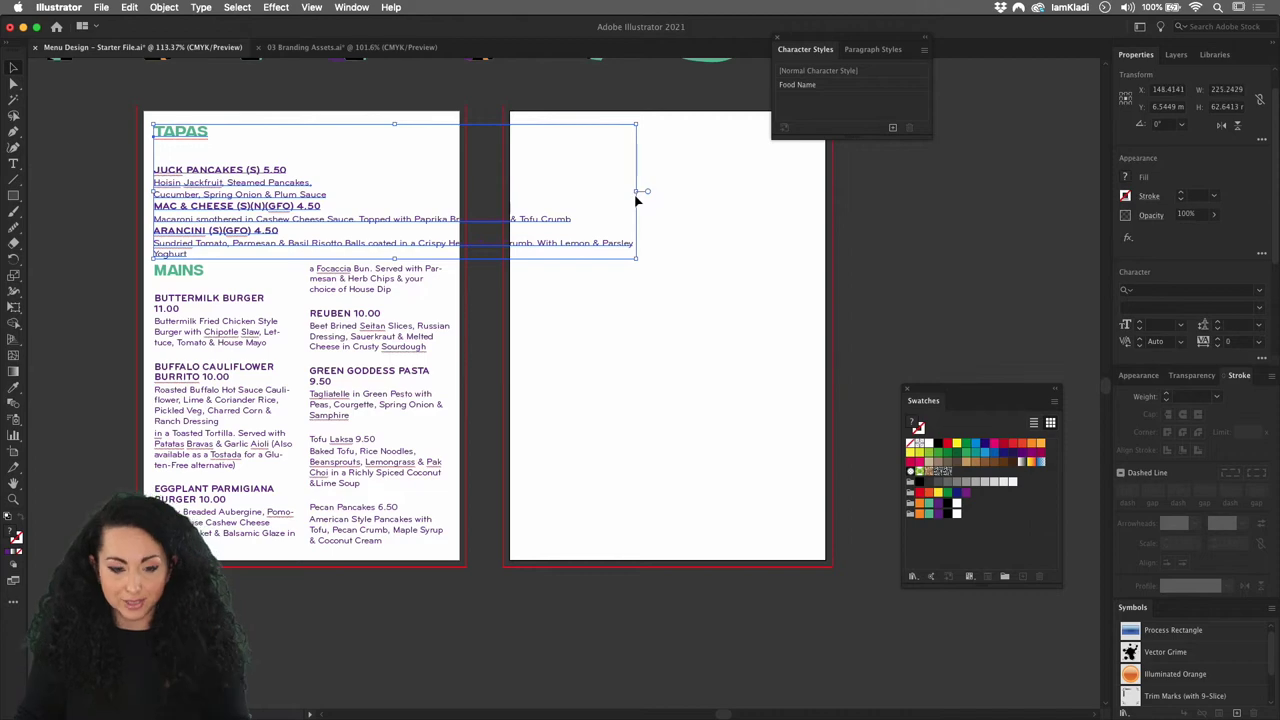
Convert the Tapas text back to area type and resize its frame to fit within the first page's width.
scroll(635, 201, up, 5)
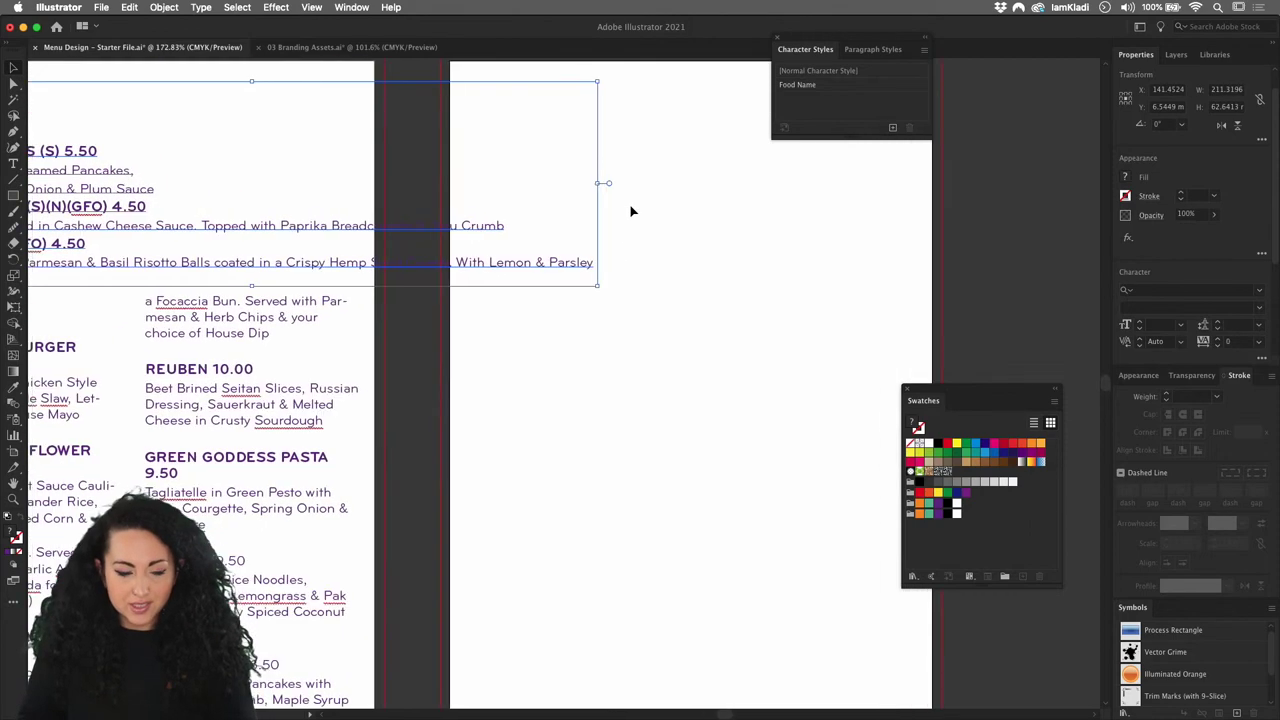
scroll(632, 210, down, 2)
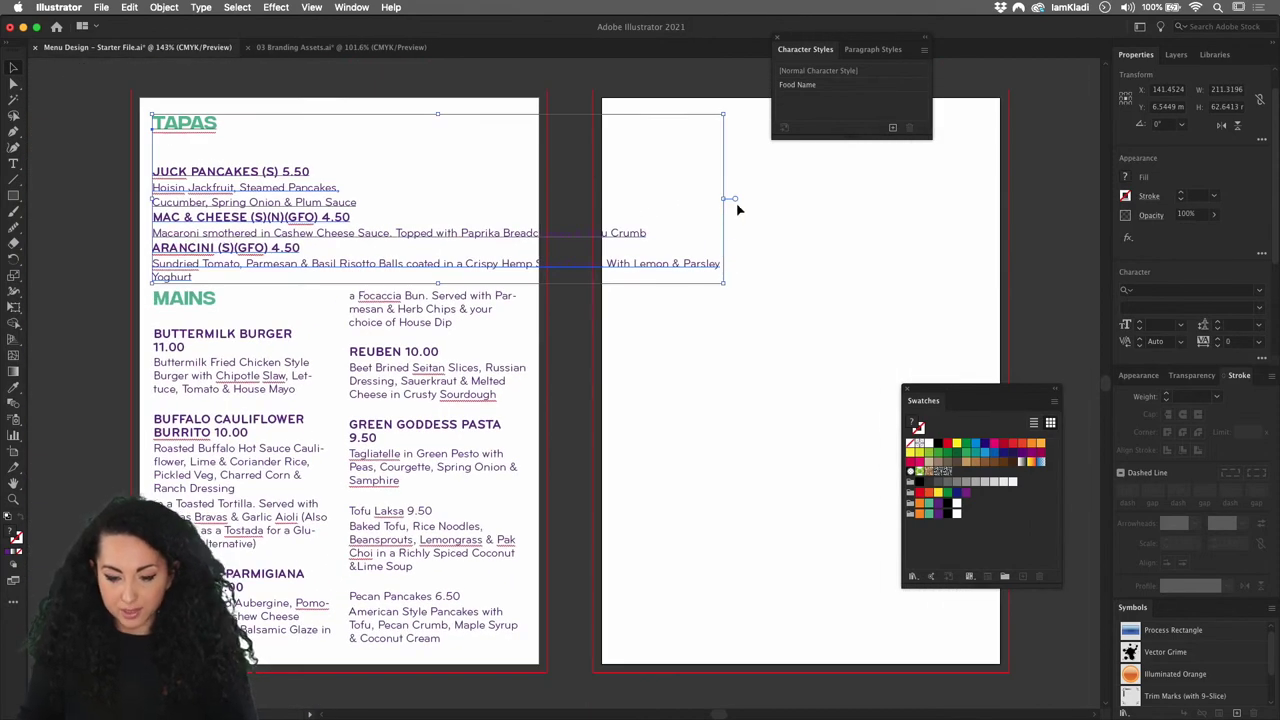
drag(725, 200, 752, 186)
click(699, 209)
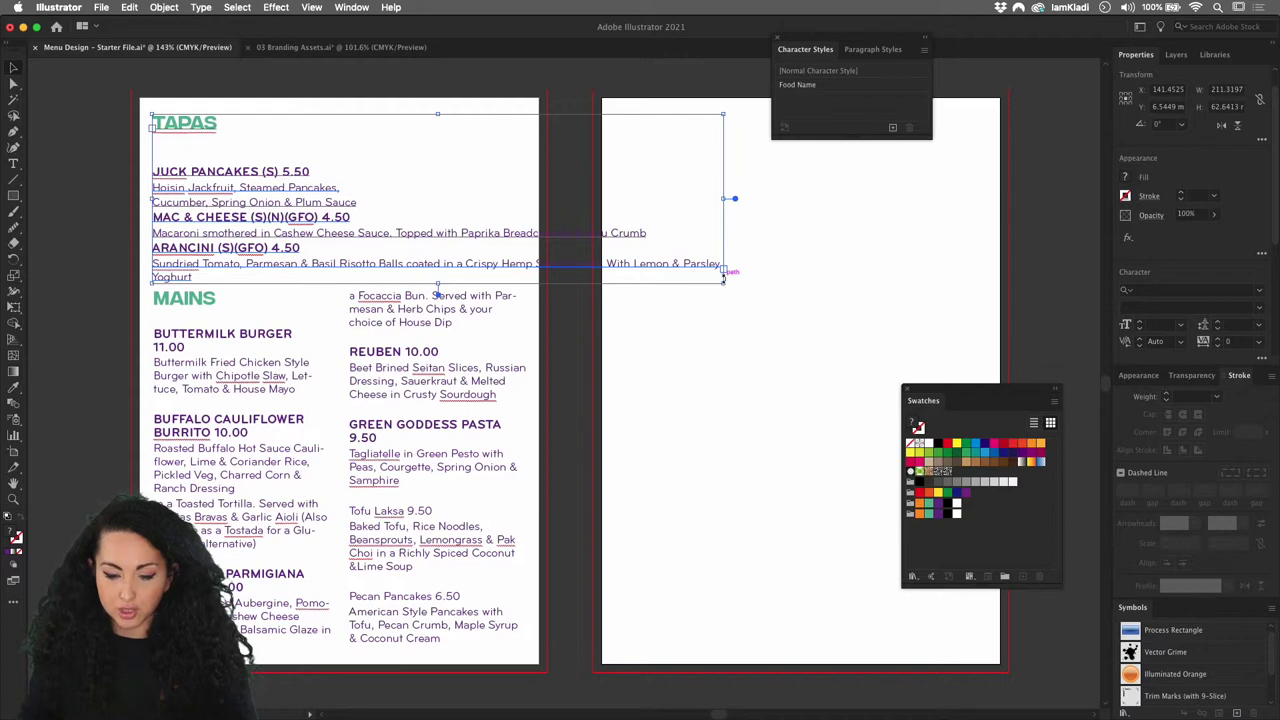
drag(724, 269, 530, 321)
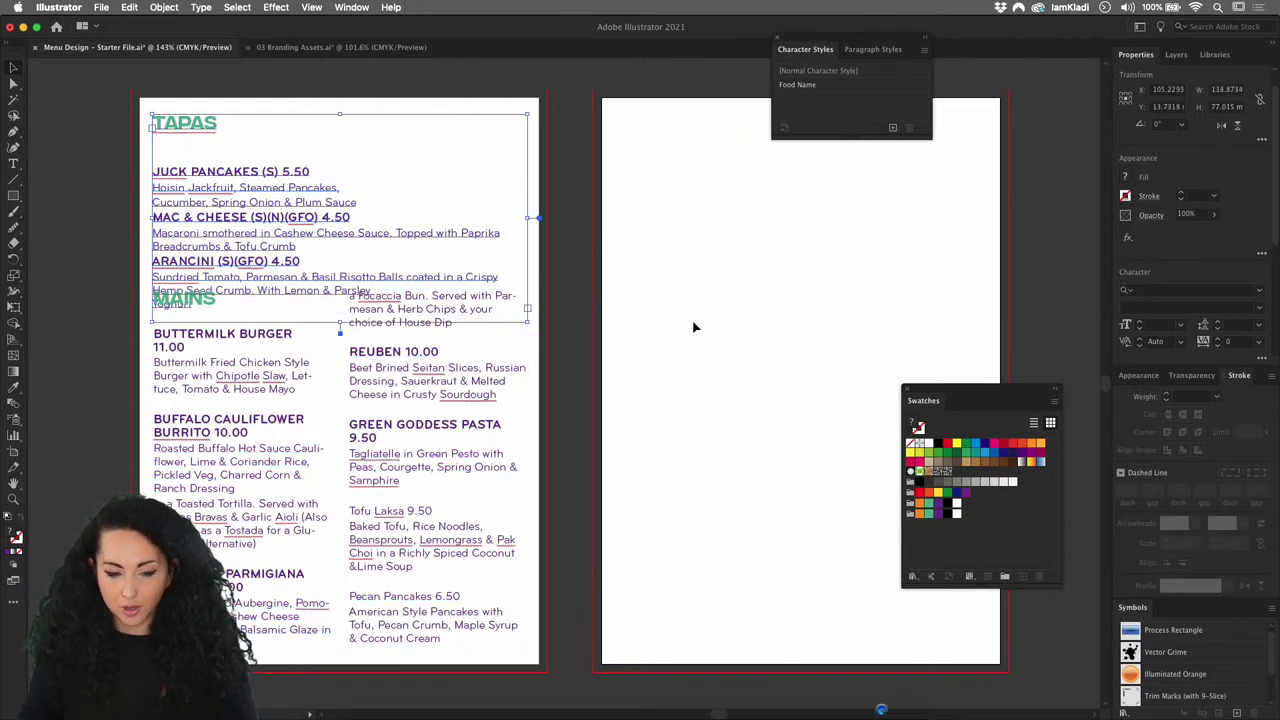
Delete the blank line under the TAPAS heading and move the Mains block down towards the first page's lower edge.
double_click(315, 148)
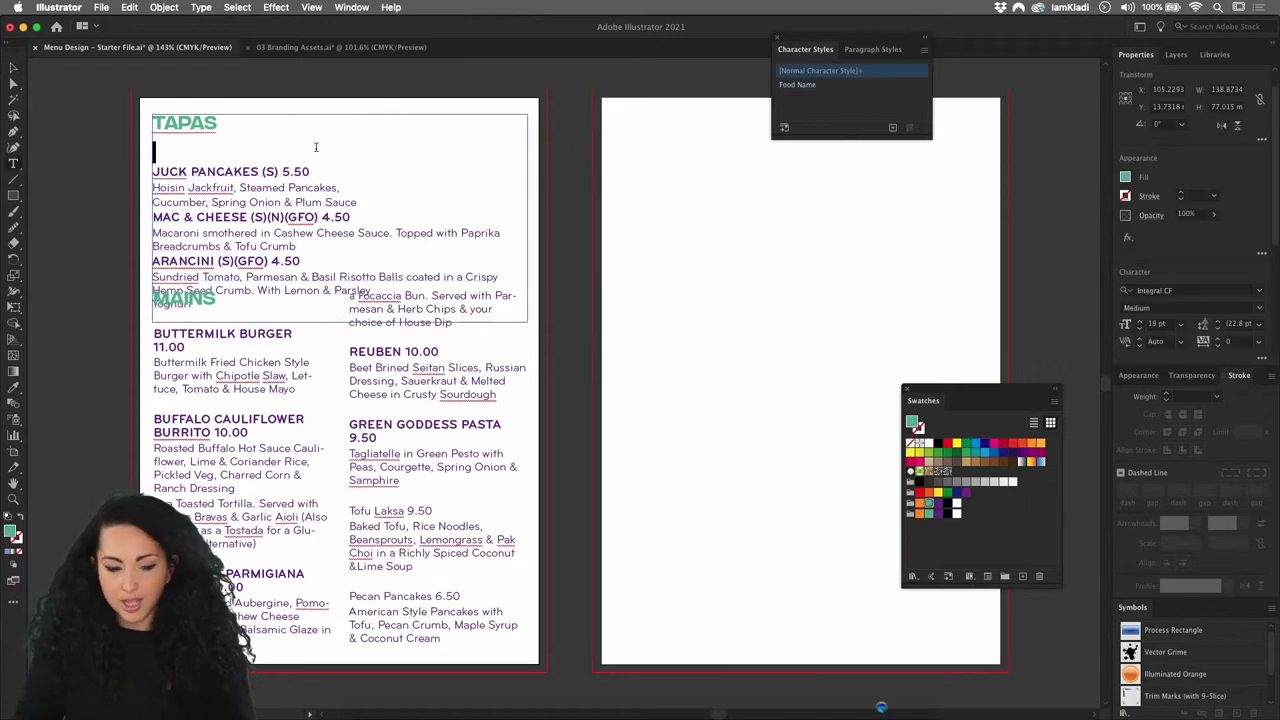
key(Delete)
click(14, 67)
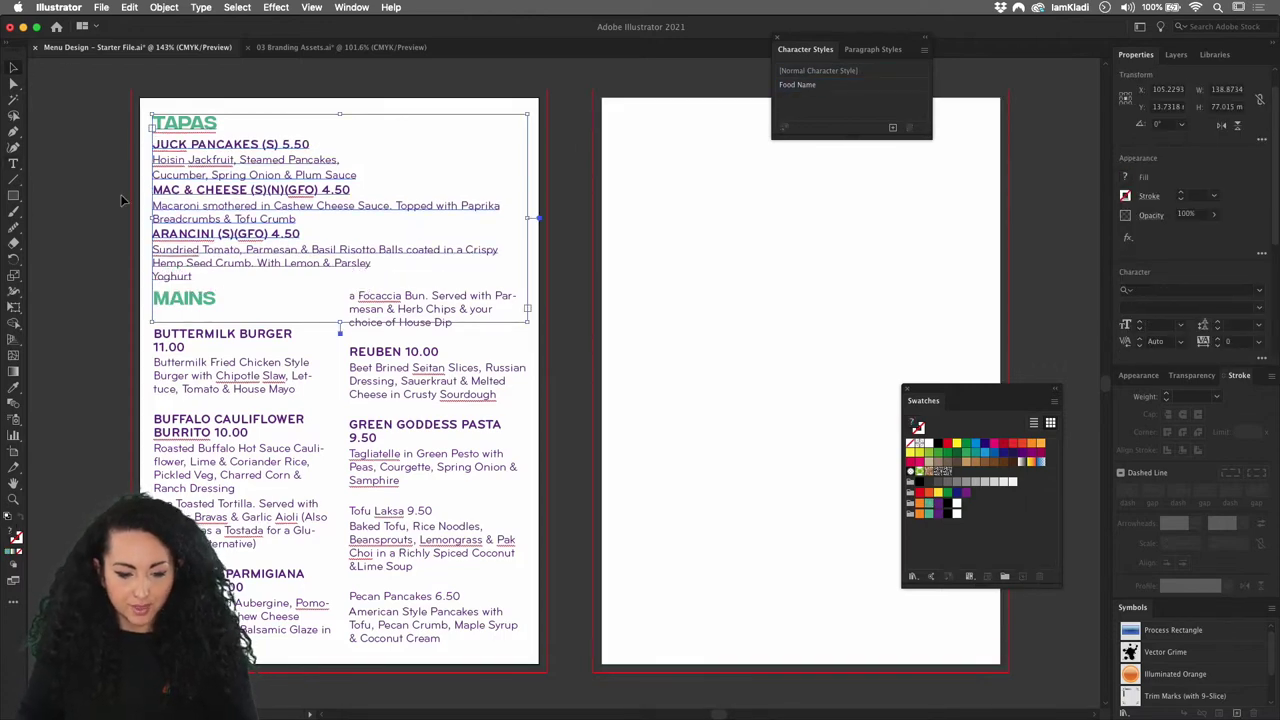
drag(407, 463, 409, 490)
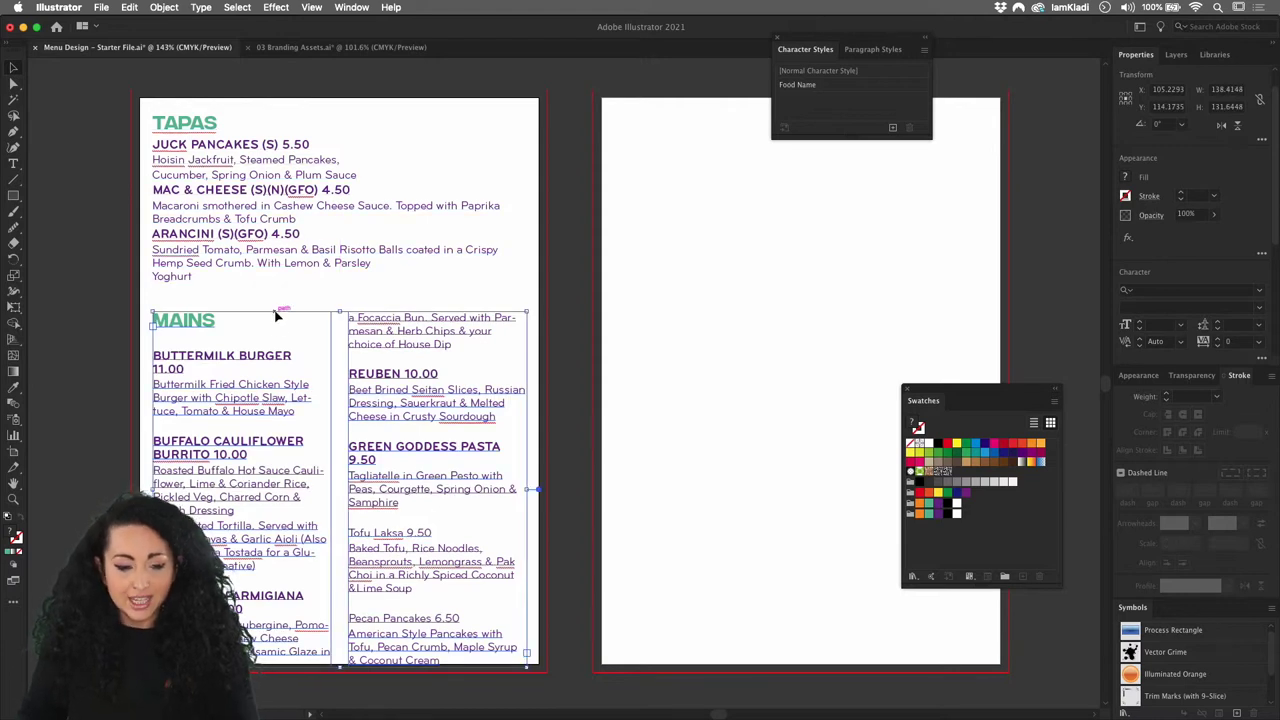
drag(277, 316, 277, 313)
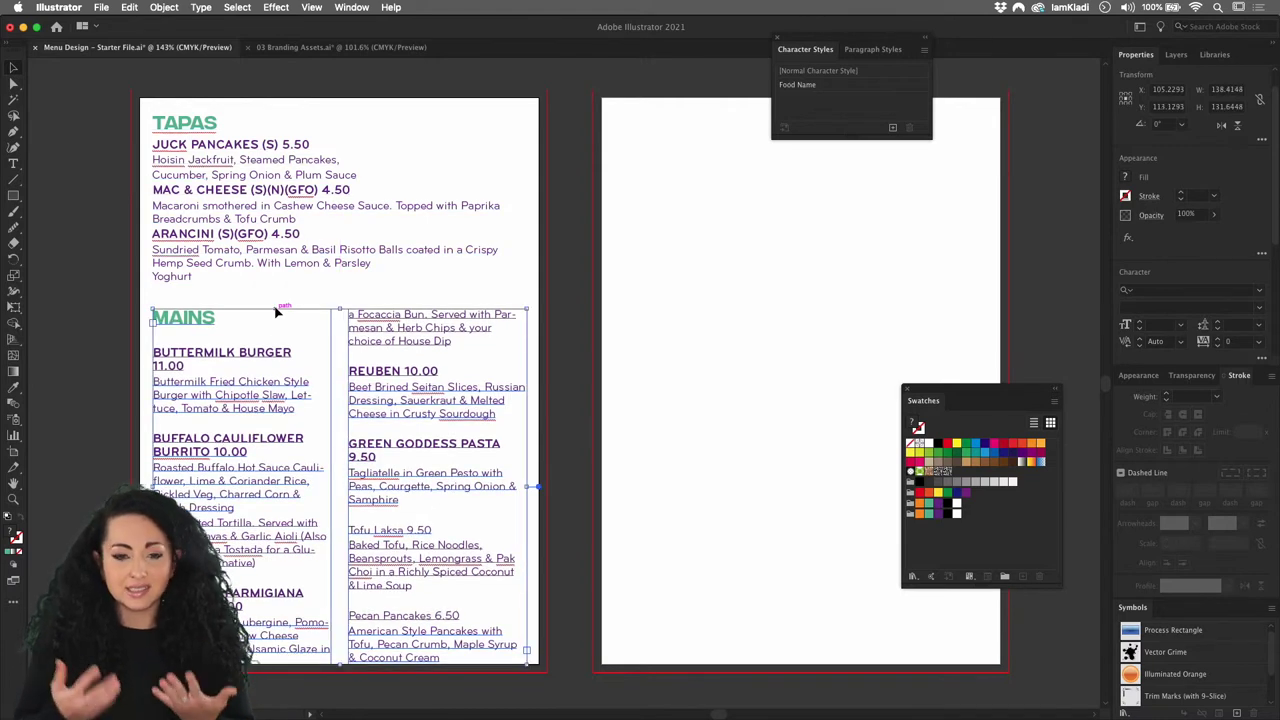
Set the font size of the Food Description paragraph style to 10 pt.
scroll(281, 380, up, 3)
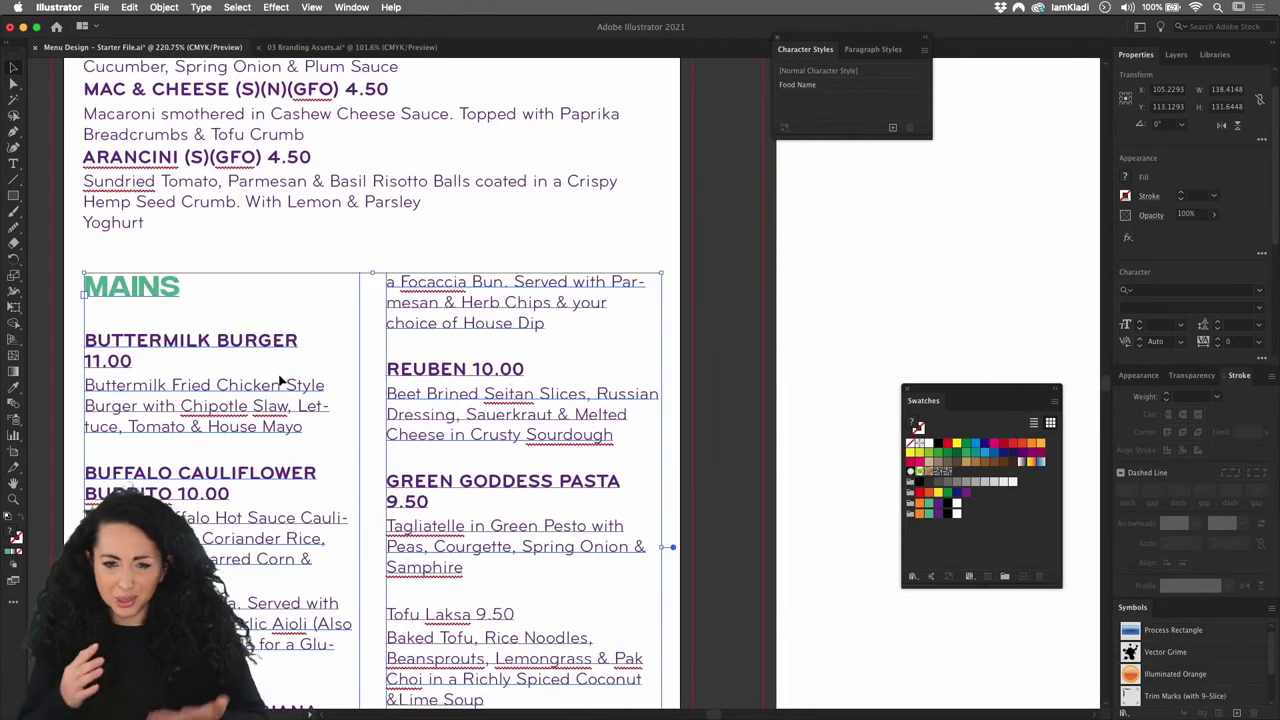
click(525, 263)
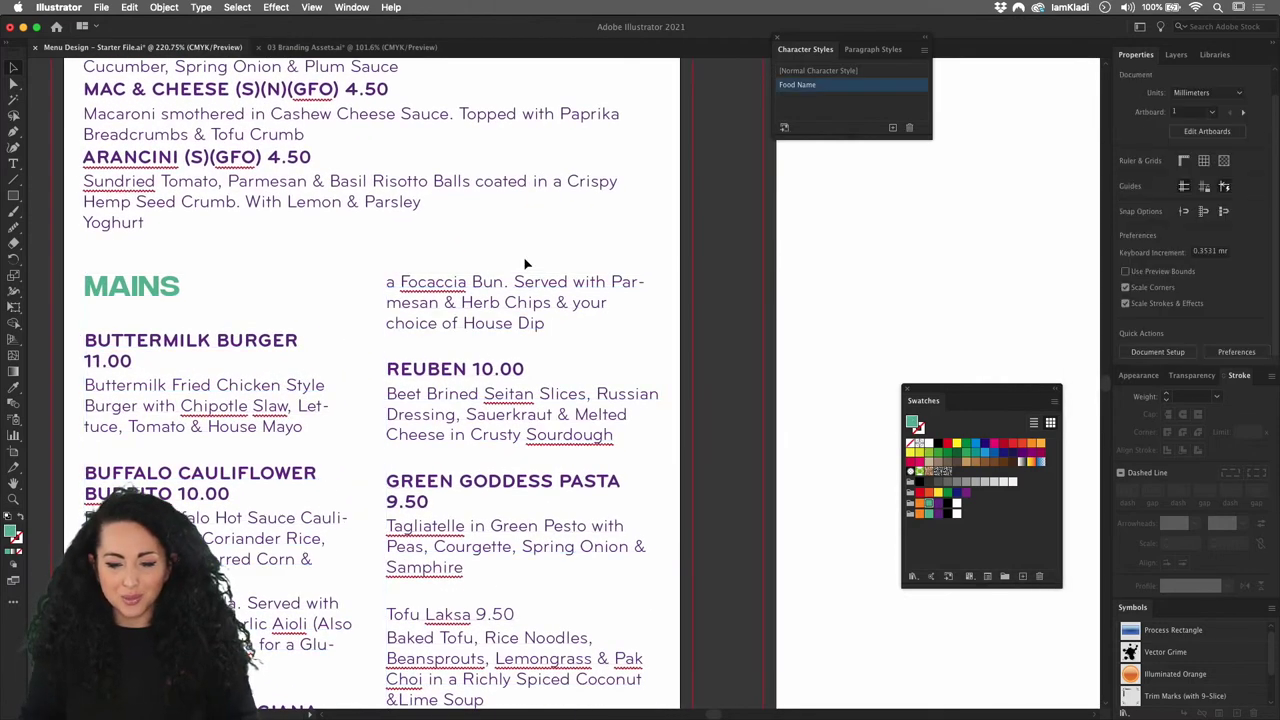
click(860, 52)
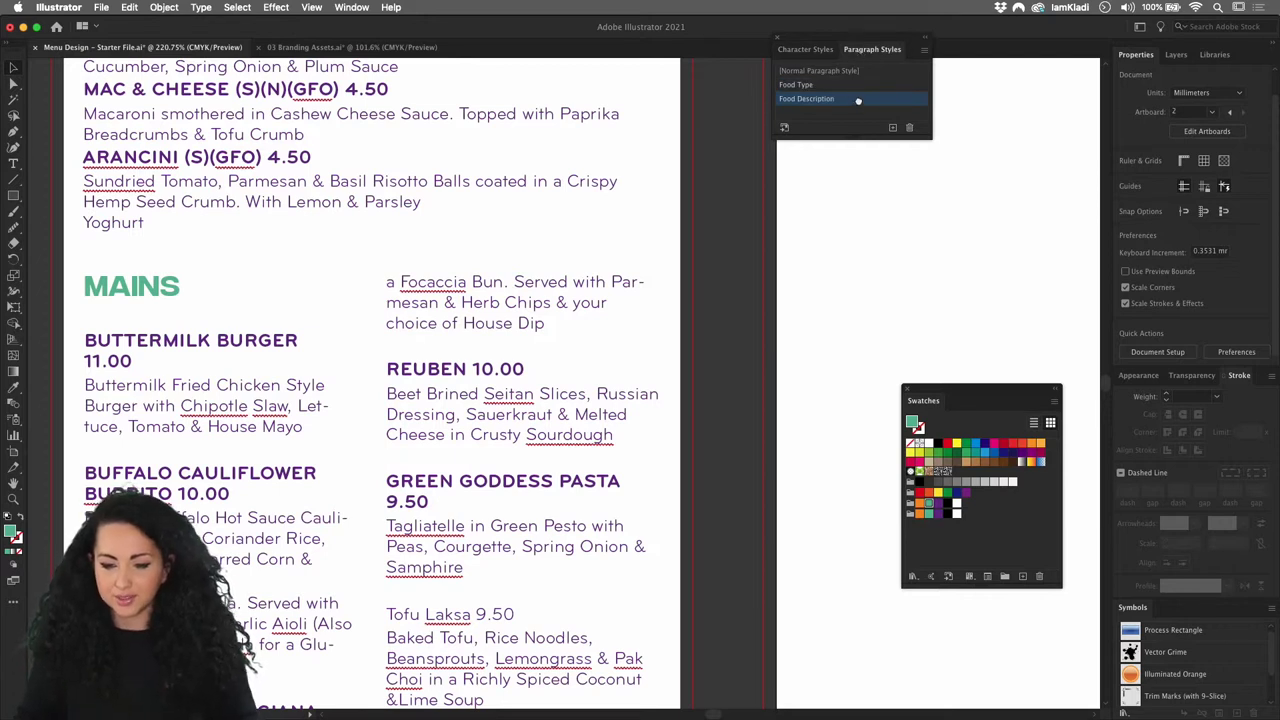
double_click(855, 99)
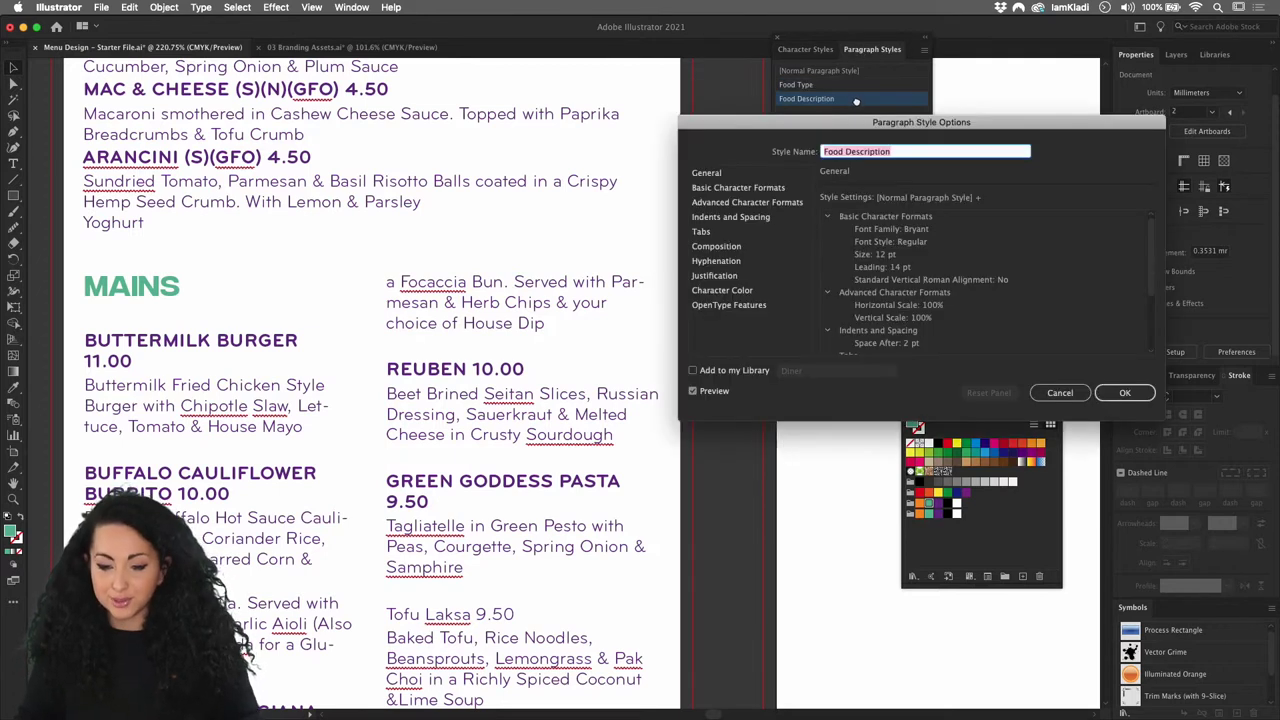
click(730, 189)
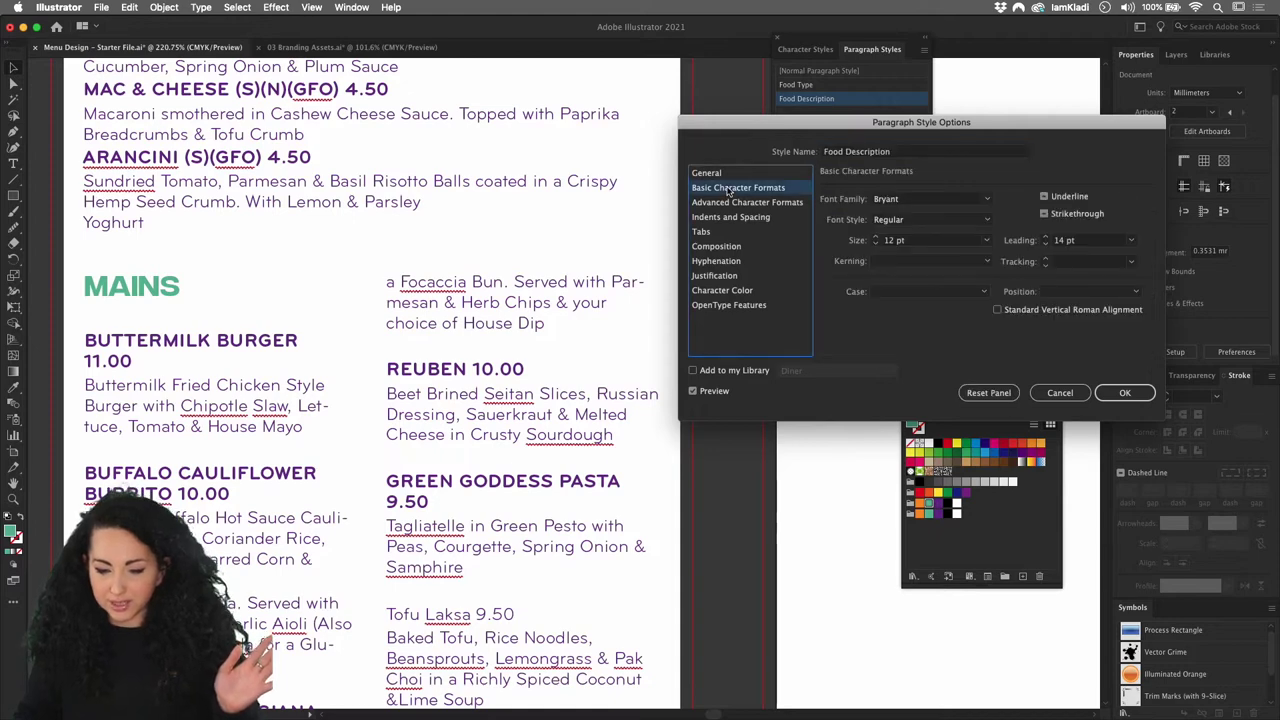
click(876, 244)
click(876, 244)
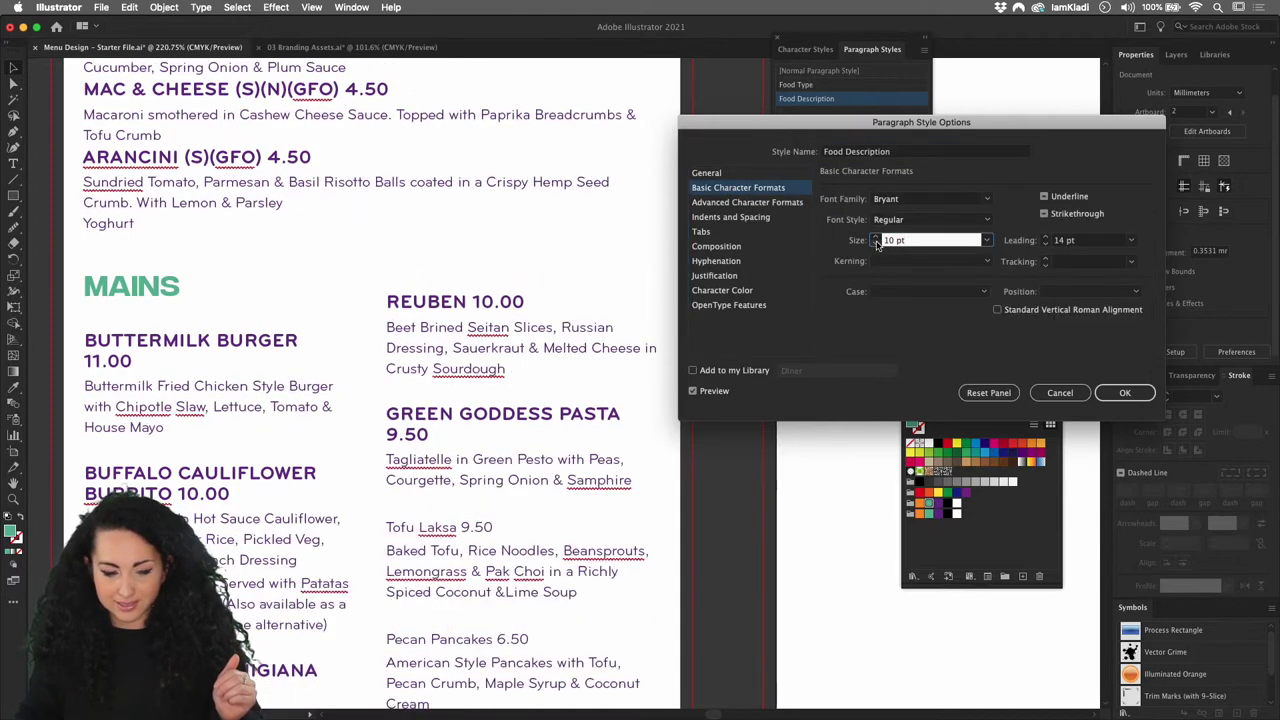
click(1124, 392)
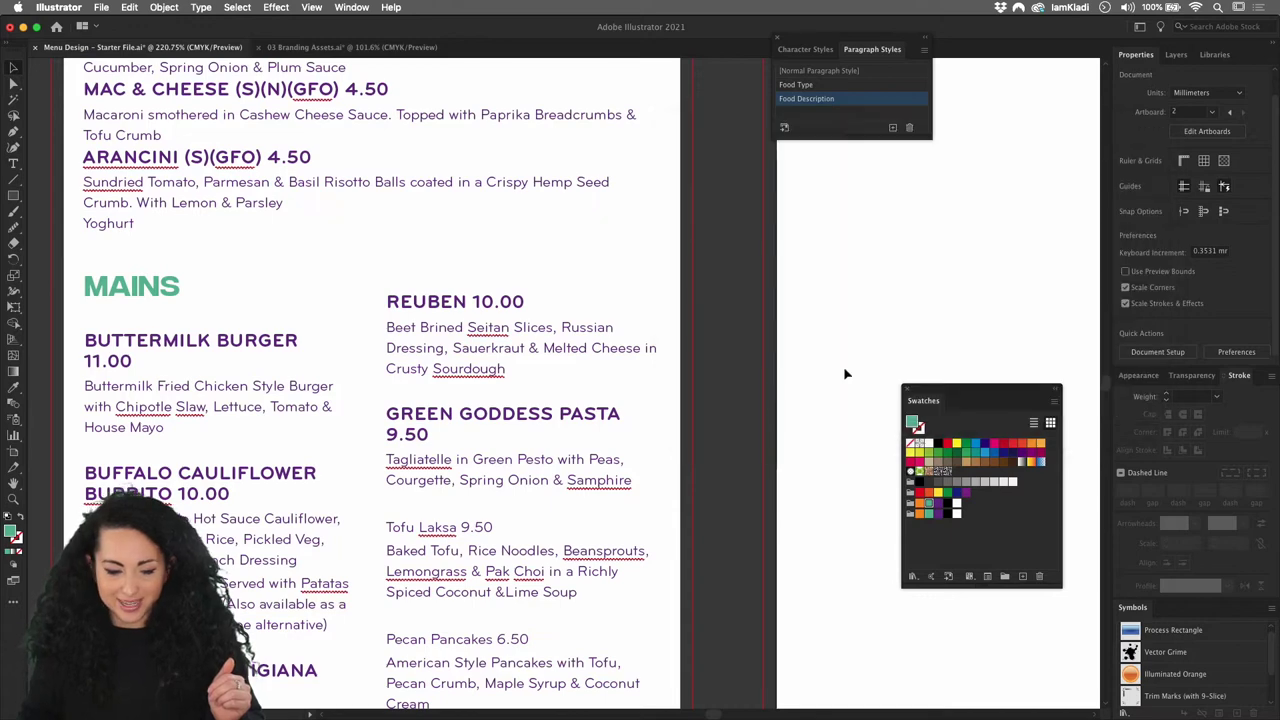
Insert one blank line above REUBEN at the start of the second Mains column.
scroll(280, 200, down, 3)
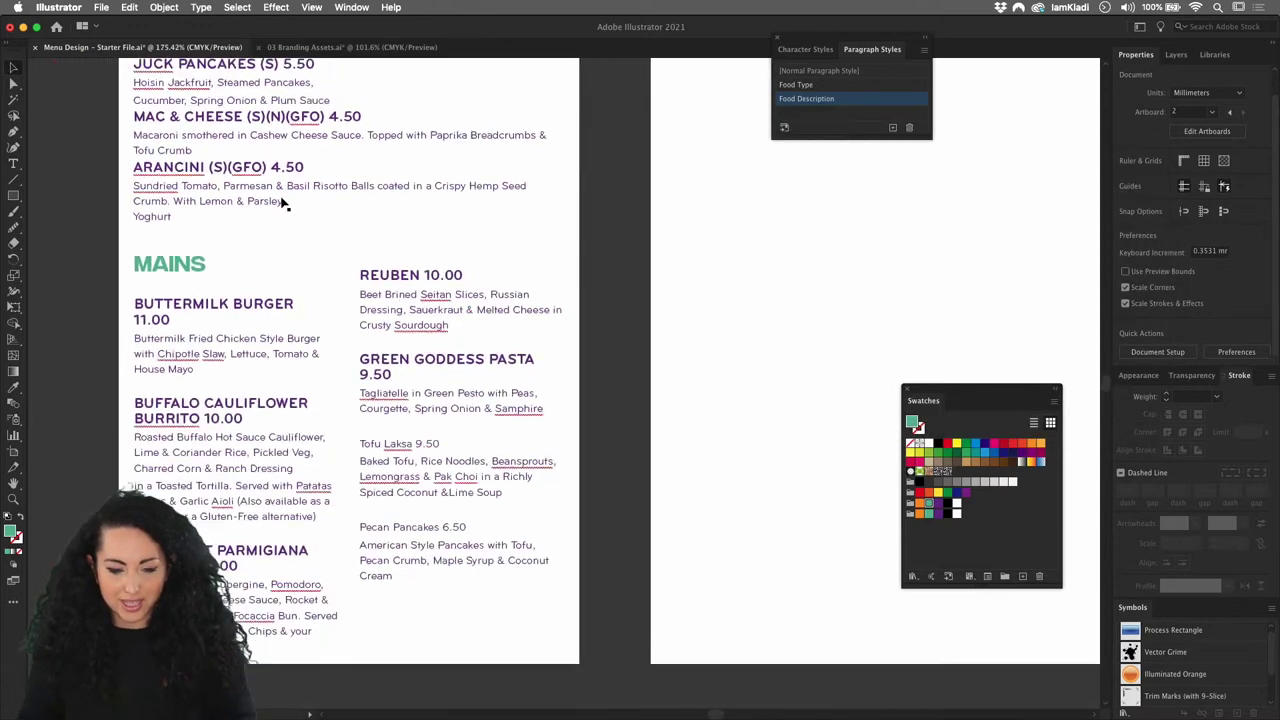
click(344, 258)
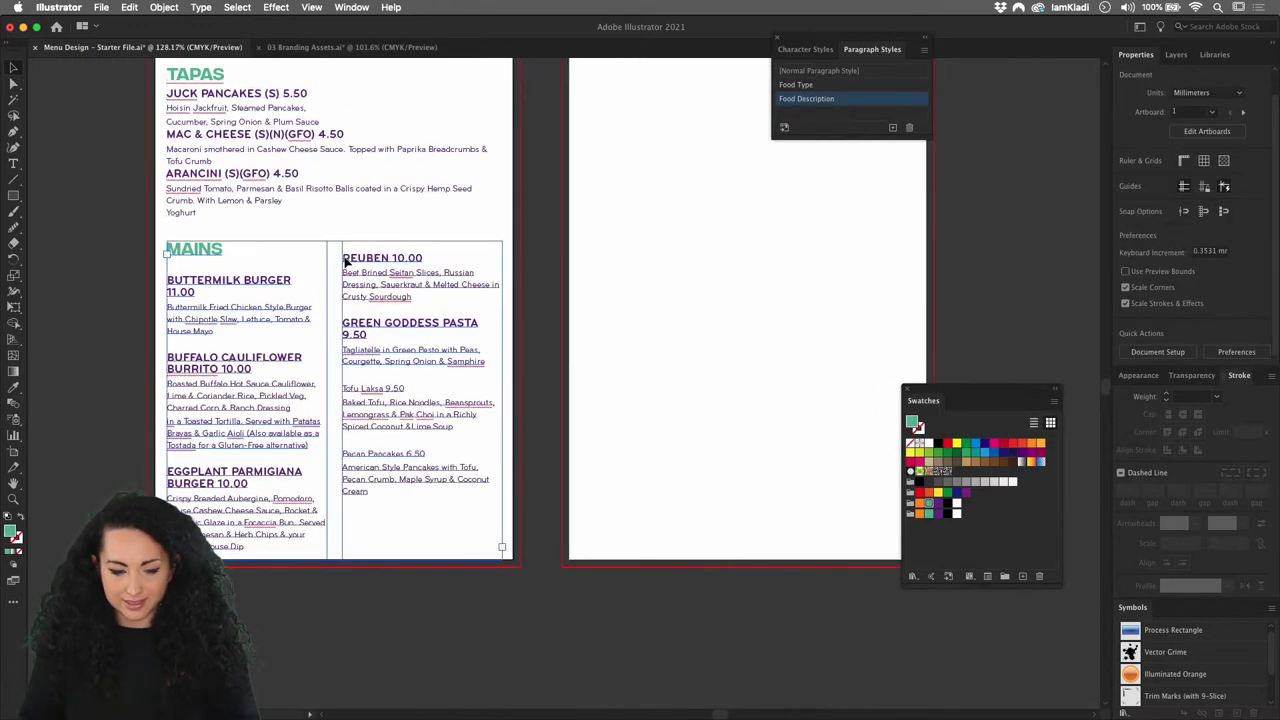
double_click(344, 258)
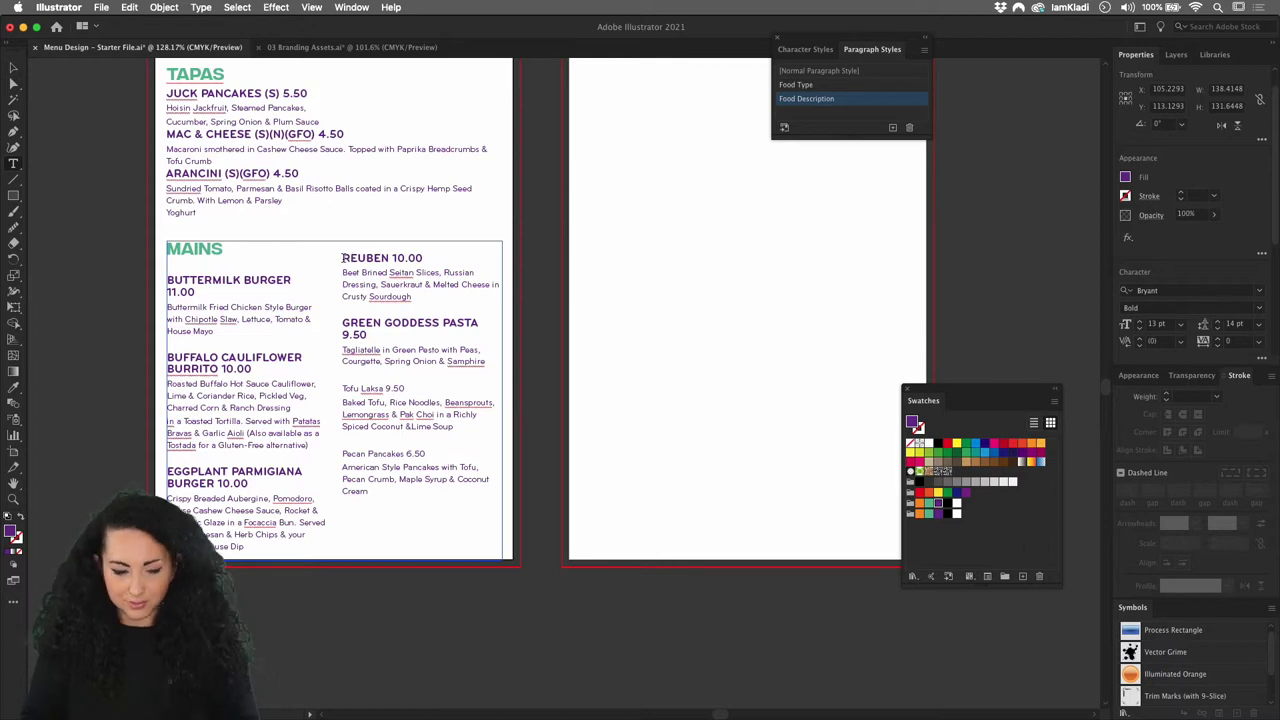
key(Return)
key(Return)
key(BackSpace)
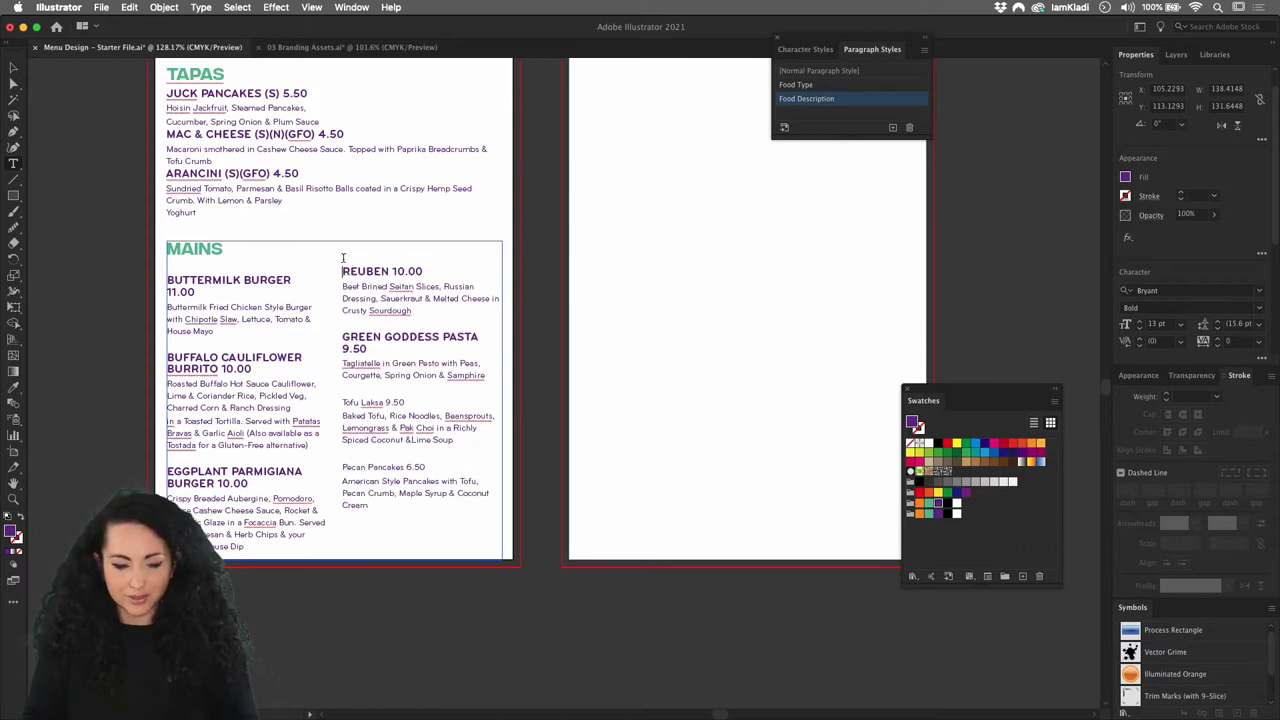
Shorten the Mains text frame slightly from its lower edge so it ends above the page bottom.
click(323, 467)
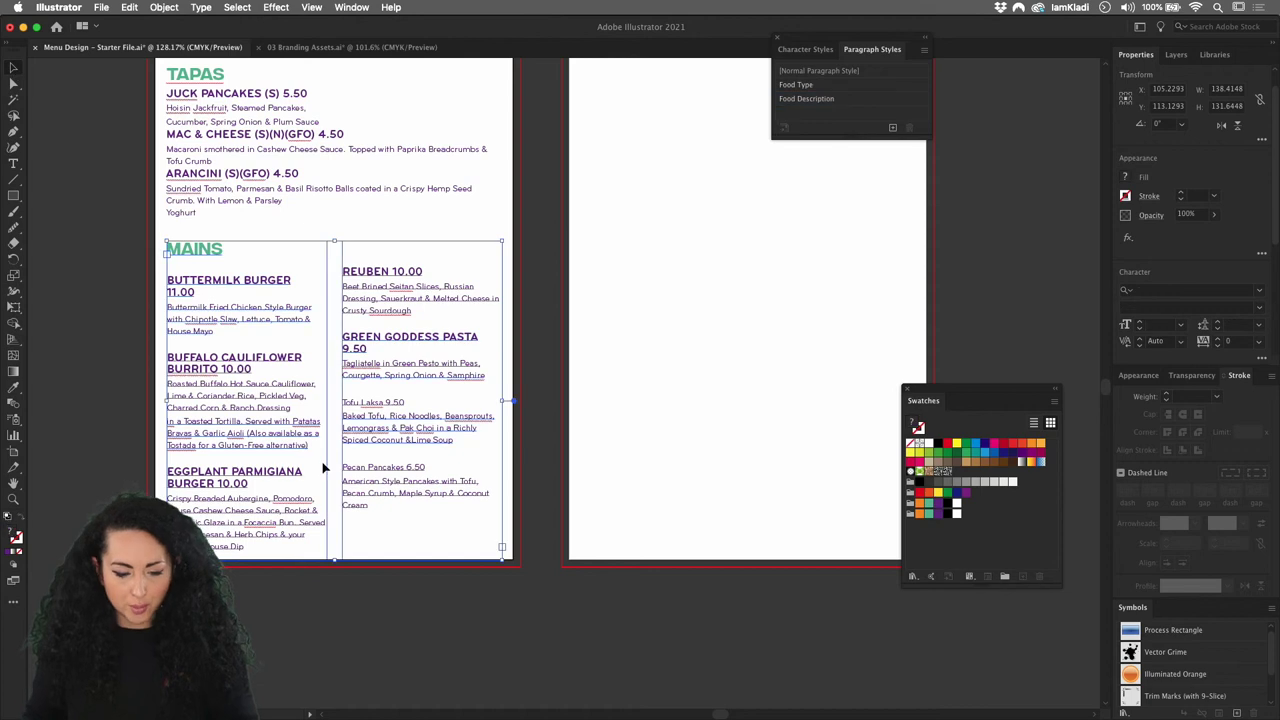
drag(334, 561, 334, 556)
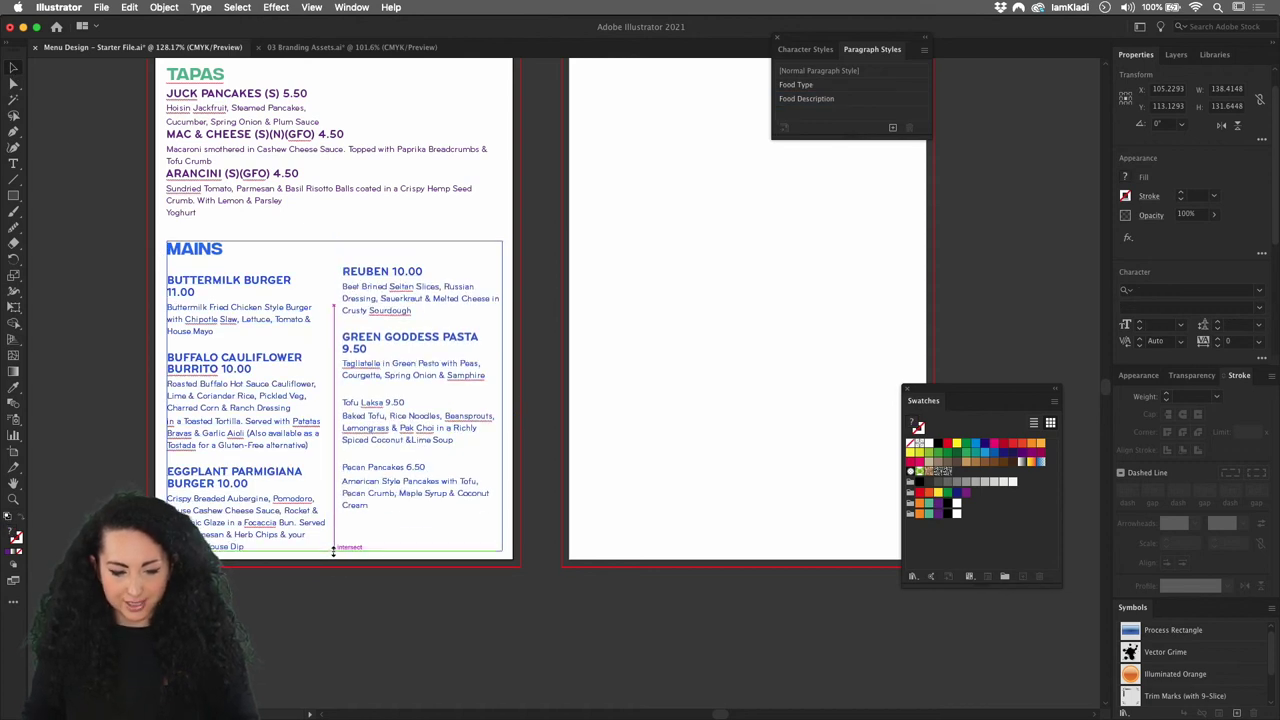
click(556, 470)
Narrow the Tapas text frame from its outer side to leave free space beside the text.
scroll(413, 303, up, 5)
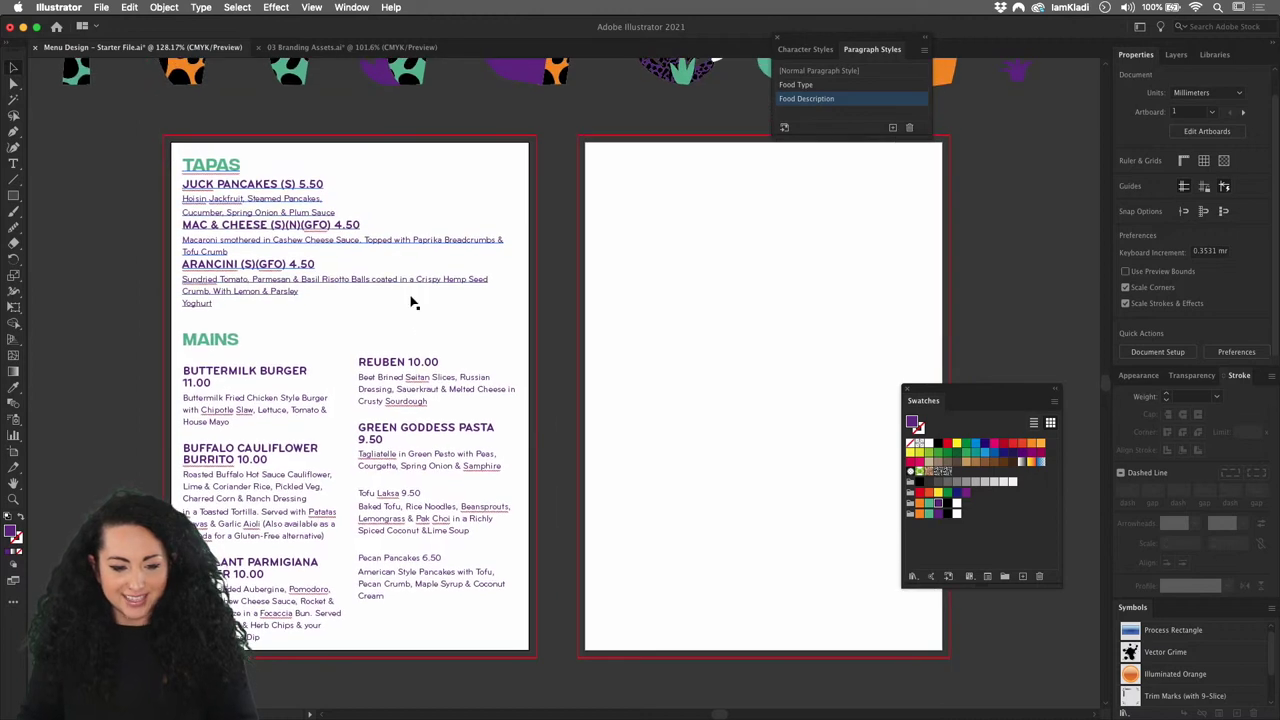
click(378, 245)
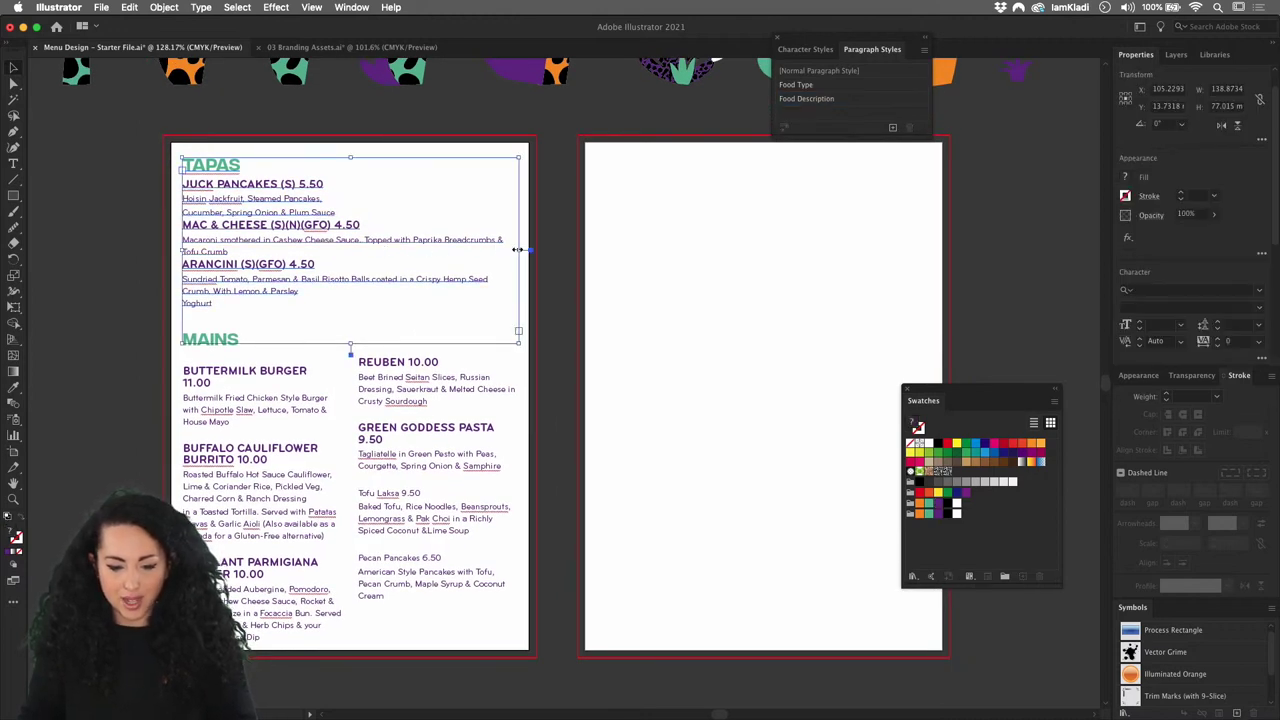
drag(522, 250, 443, 251)
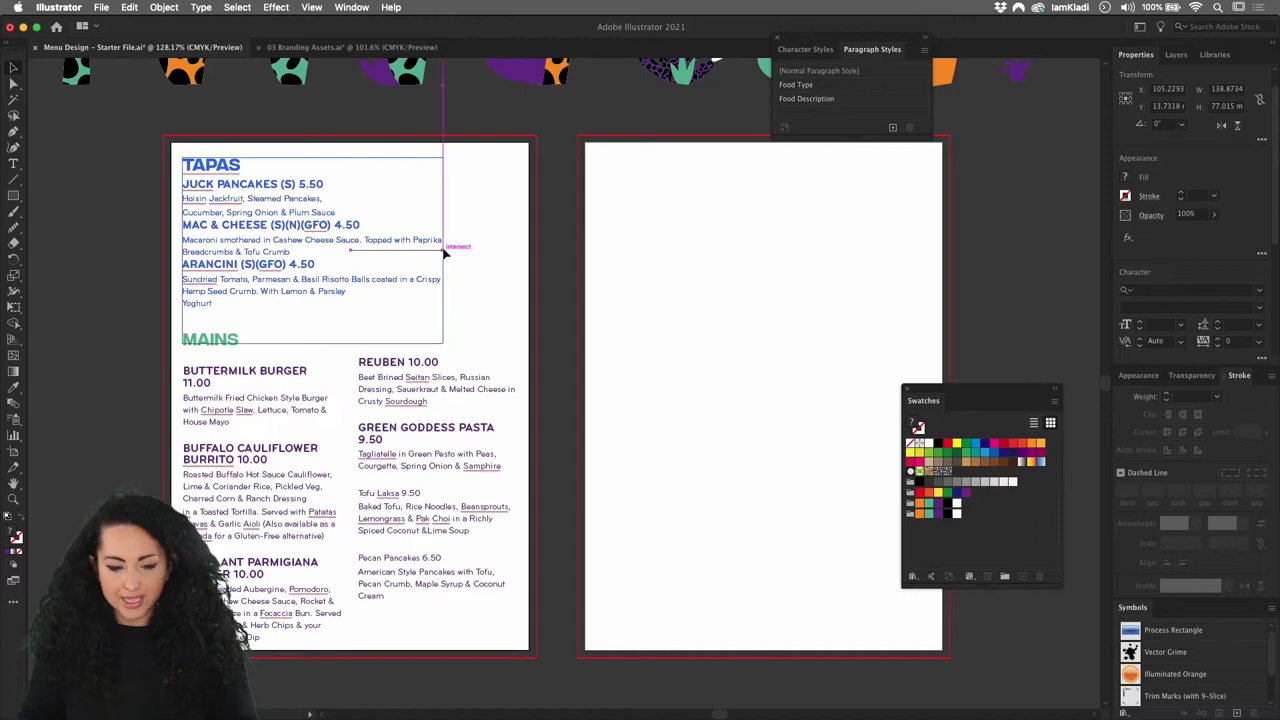
click(494, 260)
Draw a 154 × 216 mm rectangle over the first page's full bleed area, fill it with brand orange, and send it to the back.
scroll(492, 261, down, 1)
scroll(492, 261, down, 1)
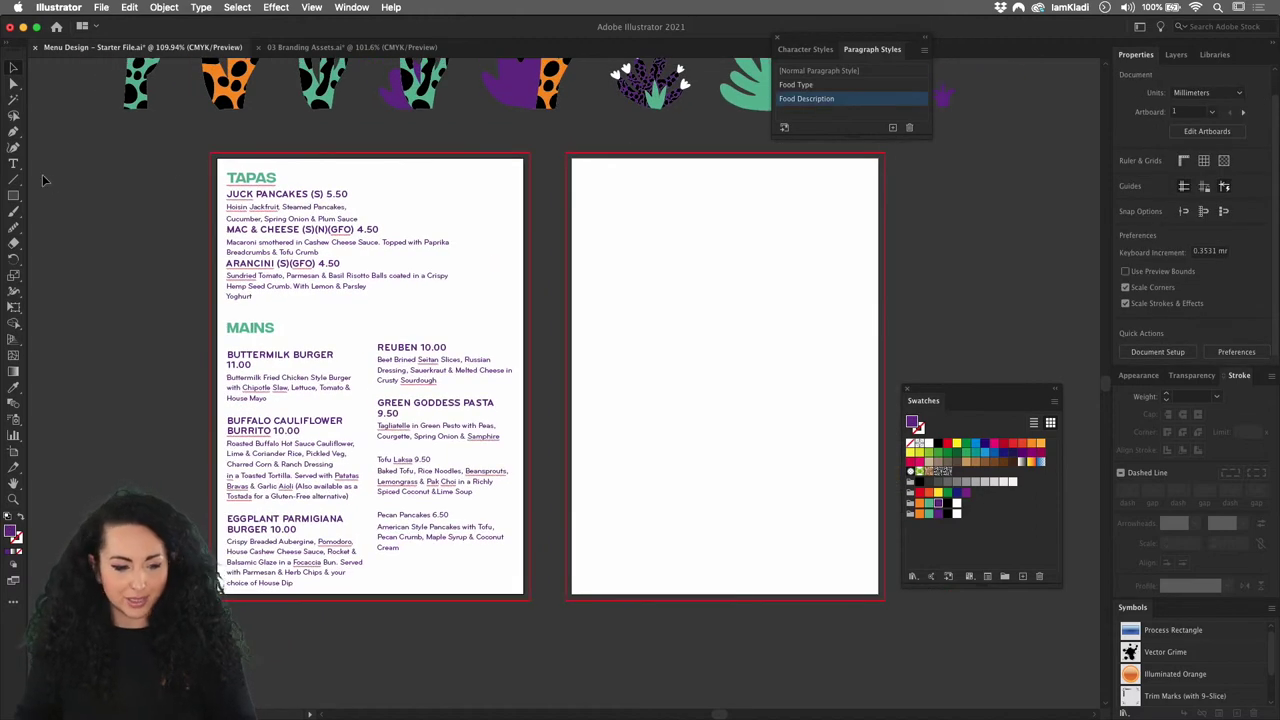
click(14, 196)
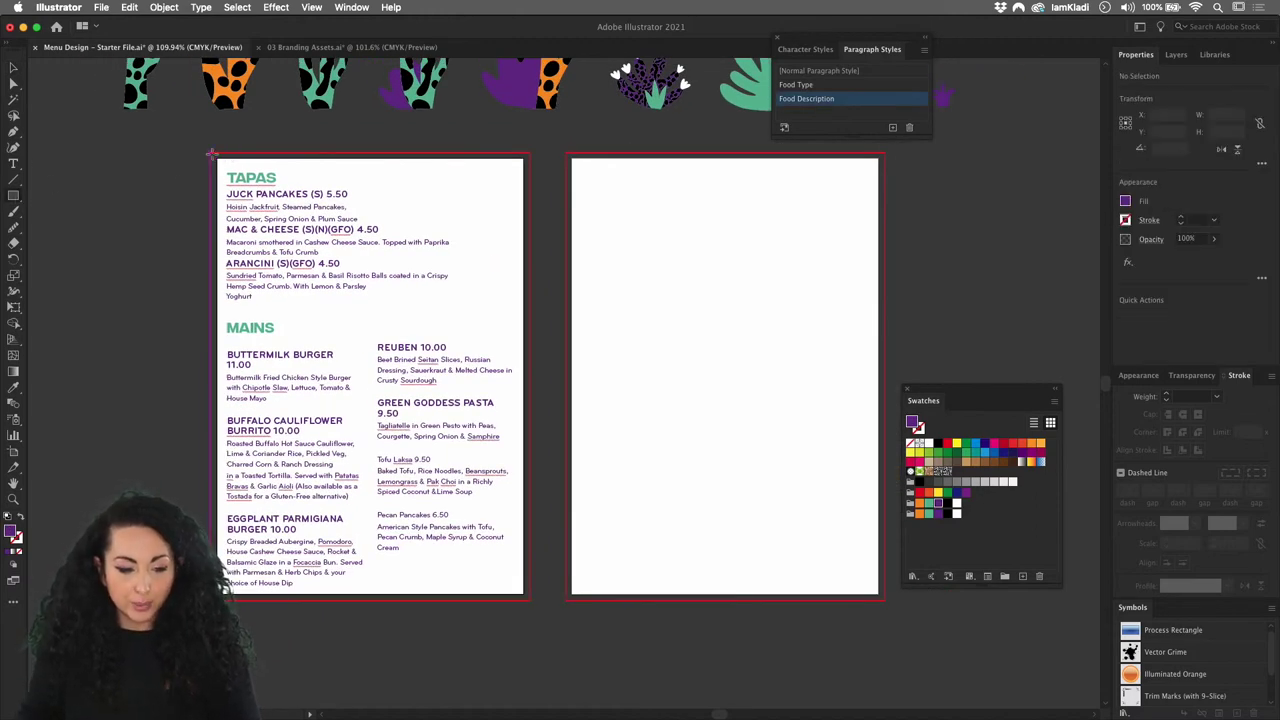
mouse_move(211, 151)
mouse_down()
mouse_move(380, 366)
mouse_move(500, 484)
mouse_move(530, 599)
mouse_up()
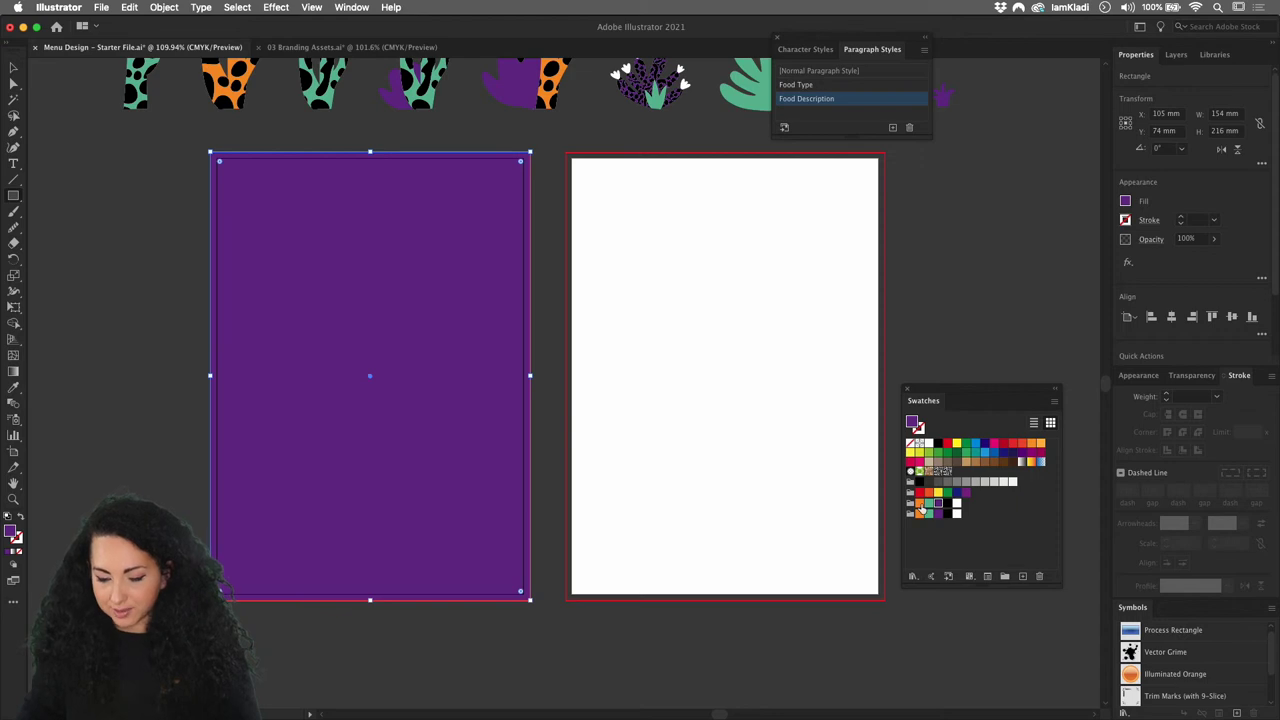
click(920, 510)
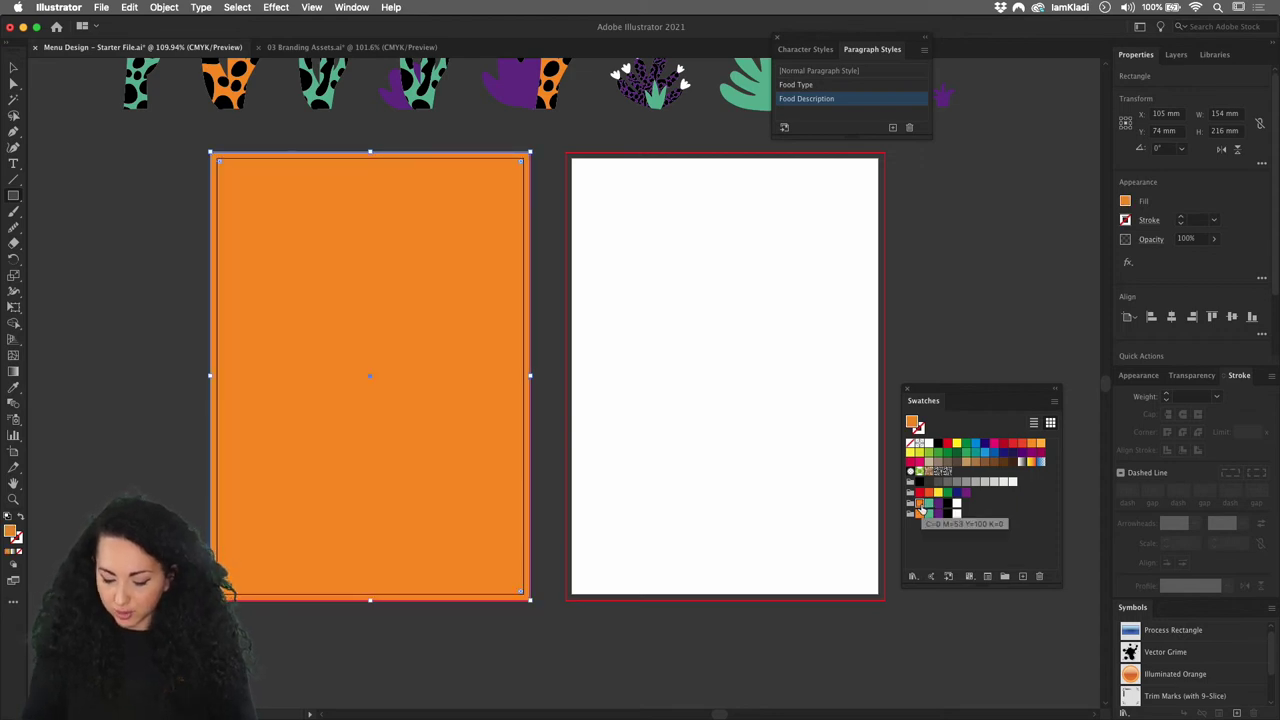
key(super+shift+bracketleft)
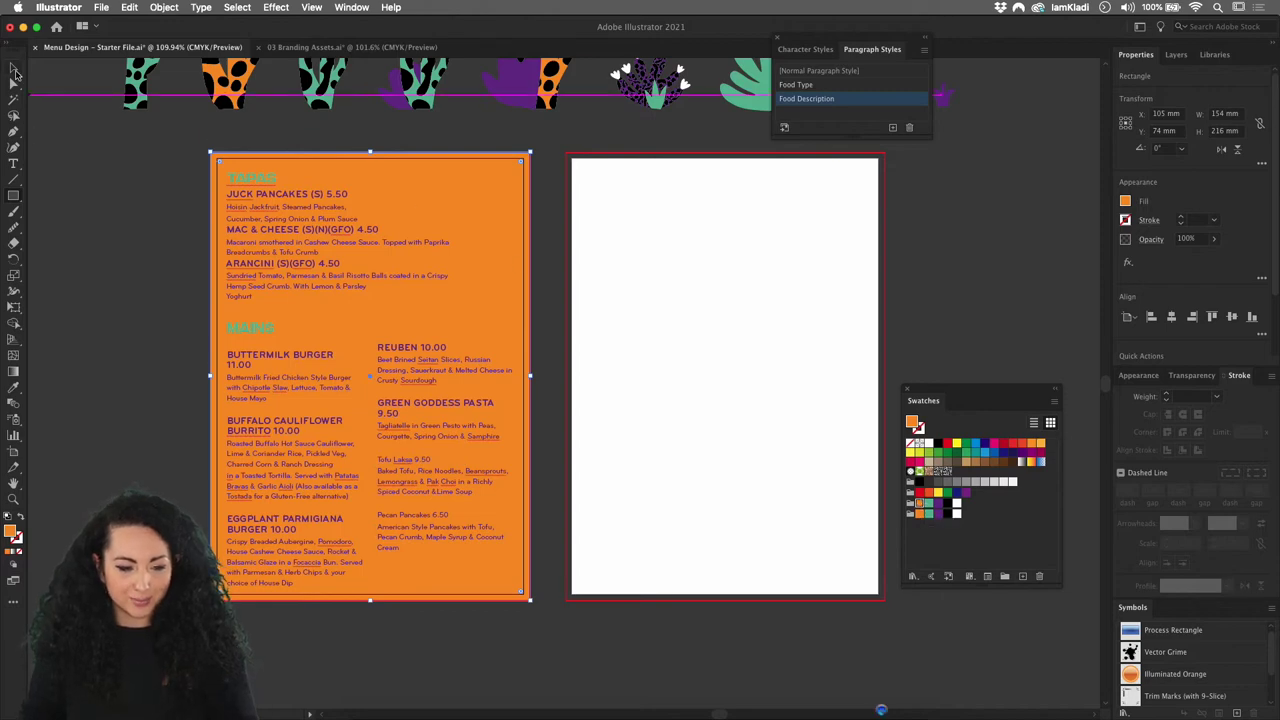
Place the white Plant Vegan Eatery logo in the first page's upper-right corner beside Tapas, scaled to about 61 mm wide.
scroll(310, 507, up, 8)
scroll(310, 507, up, 8)
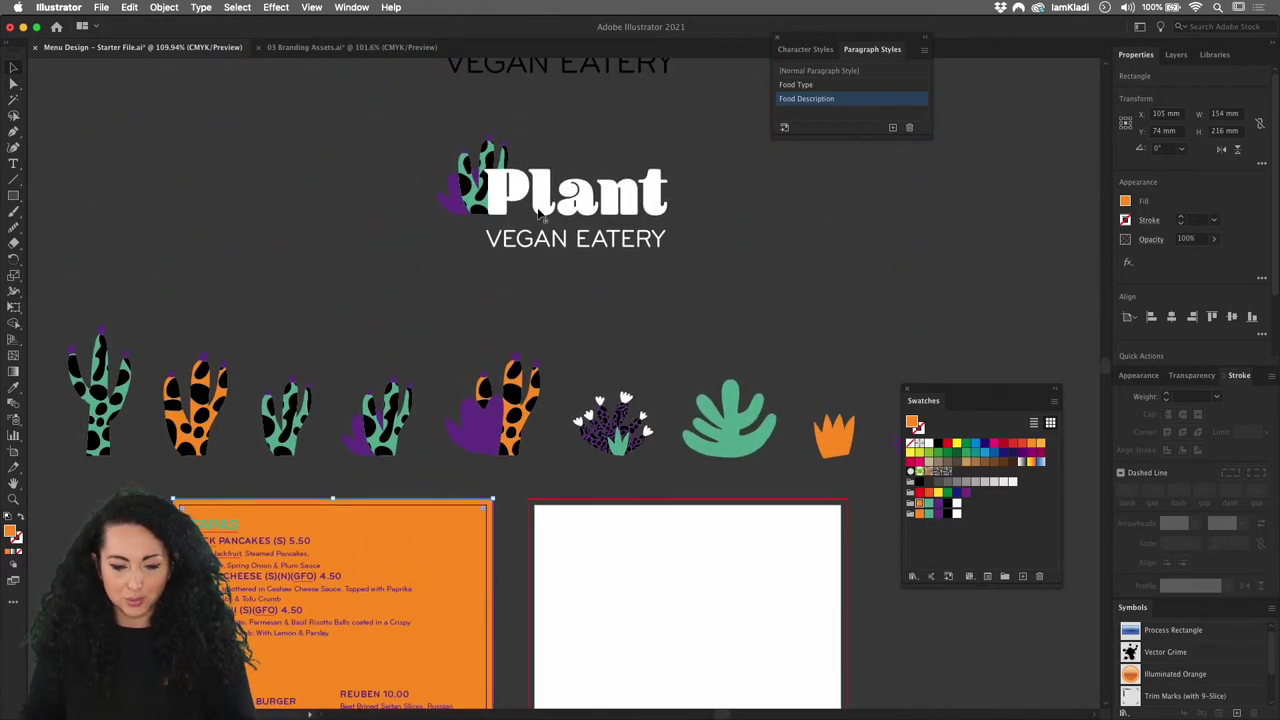
scroll(469, 361, down, 5)
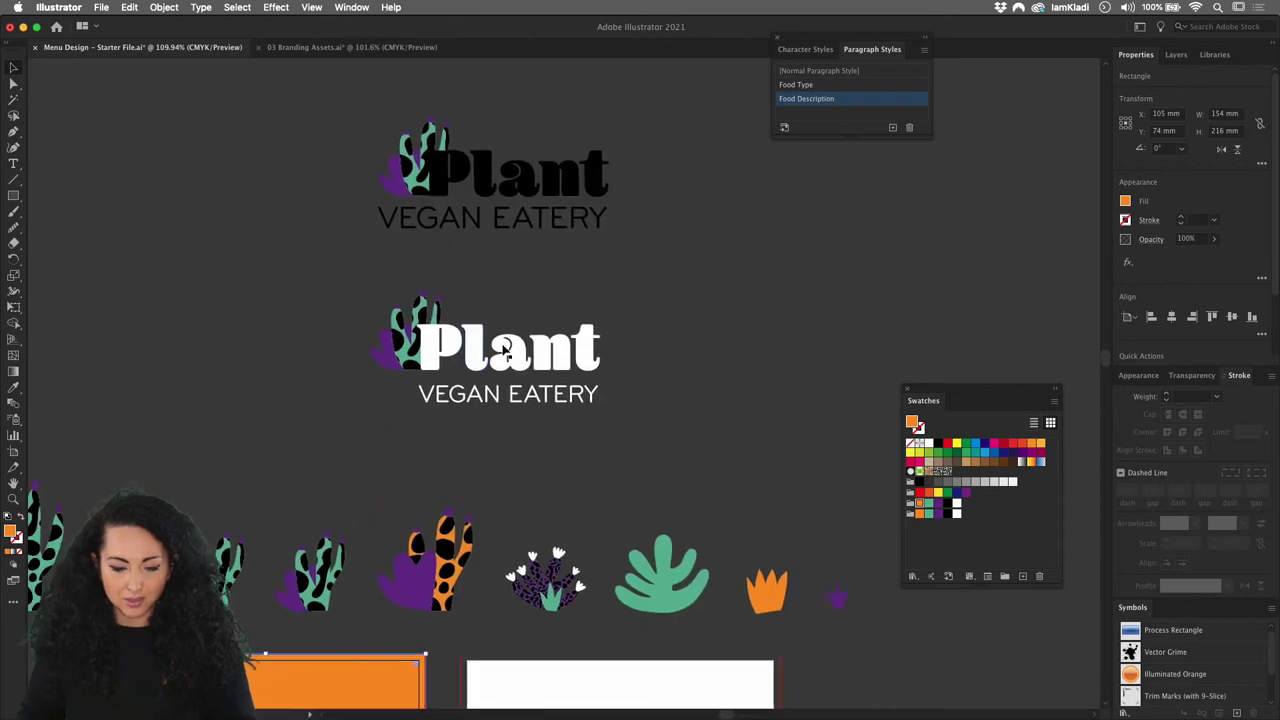
drag(469, 361, 469, 655)
scroll(539, 393, down, 4)
scroll(539, 393, down, 4)
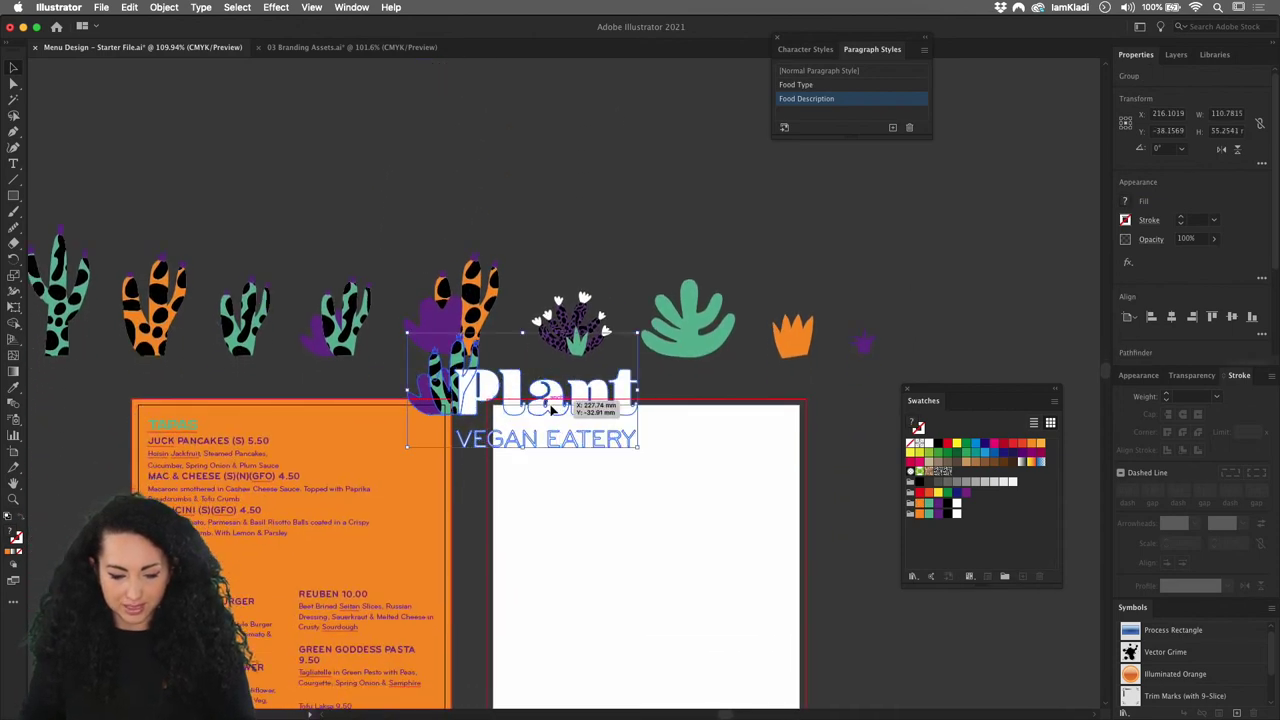
drag(620, 423, 398, 458)
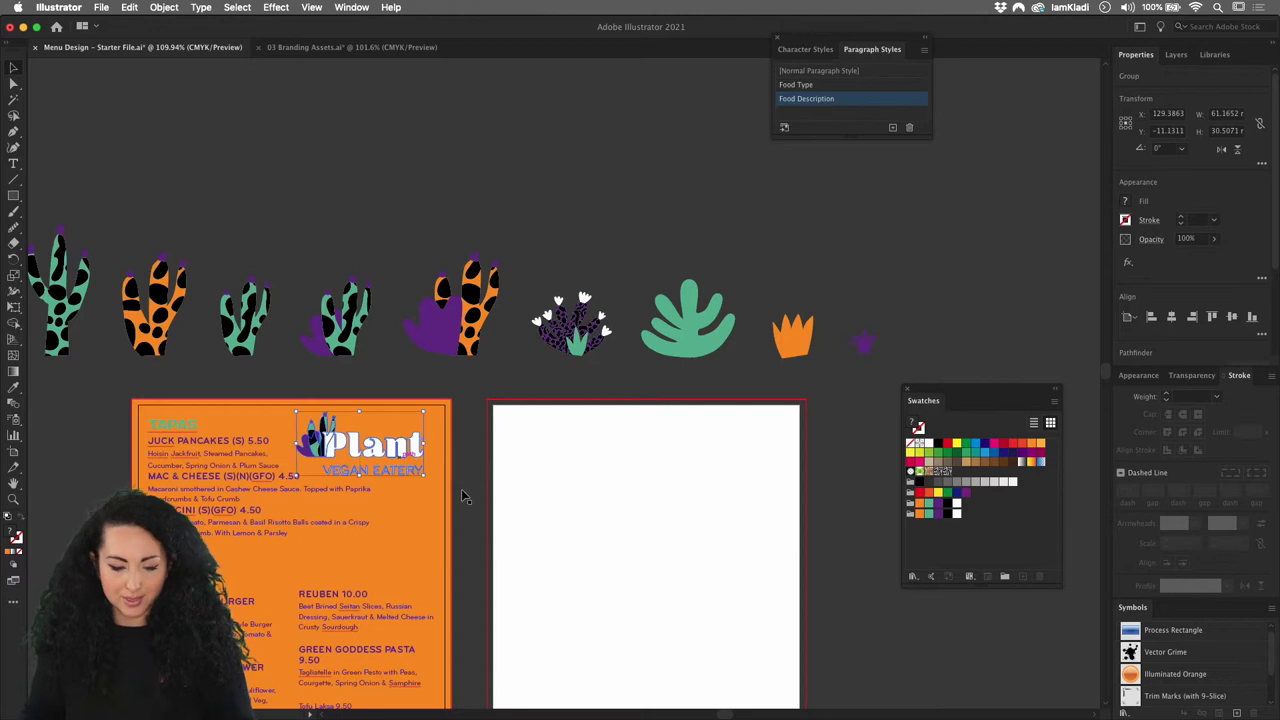
Nudge the white Plant Vegan Eatery logo on the orange page about 0.8 mm outward and 2.75 mm down, and deselect it.
scroll(511, 471, down, 2)
drag(409, 411, 318, 438)
click(366, 438)
click(515, 428)
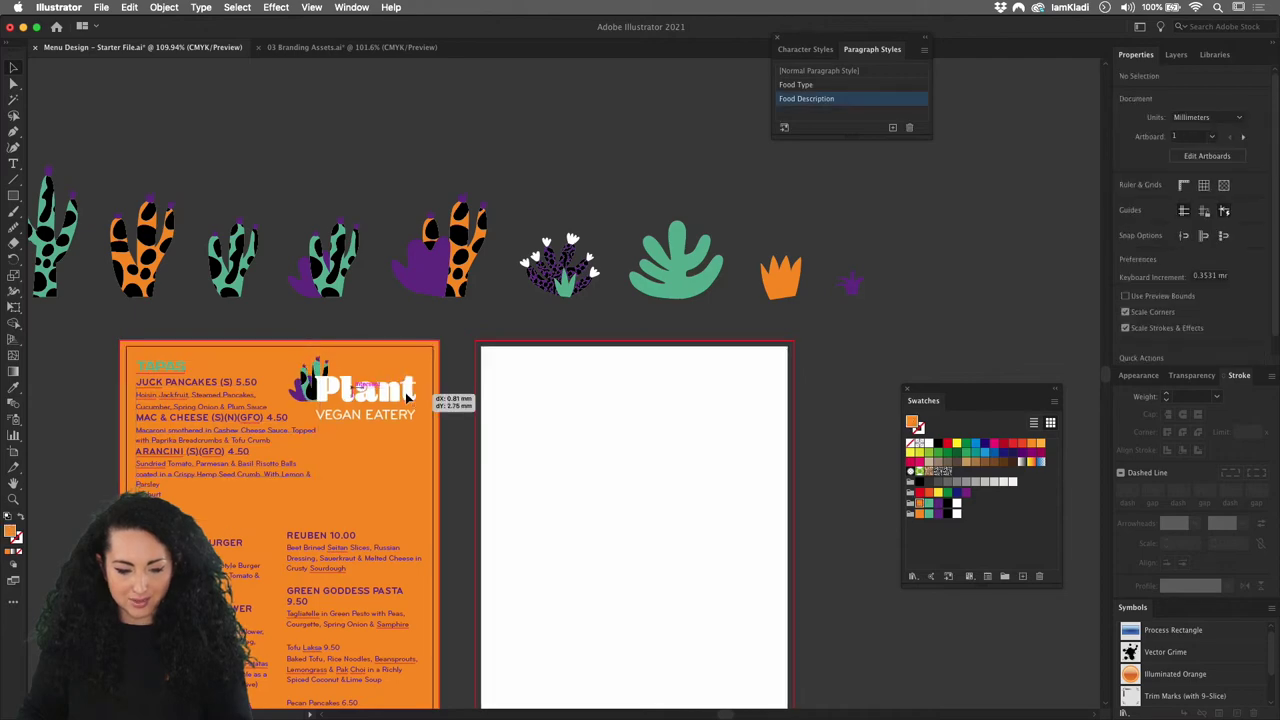
scroll(638, 418, left, 1)
scroll(642, 380, down, 3)
scroll(642, 380, left, 2)
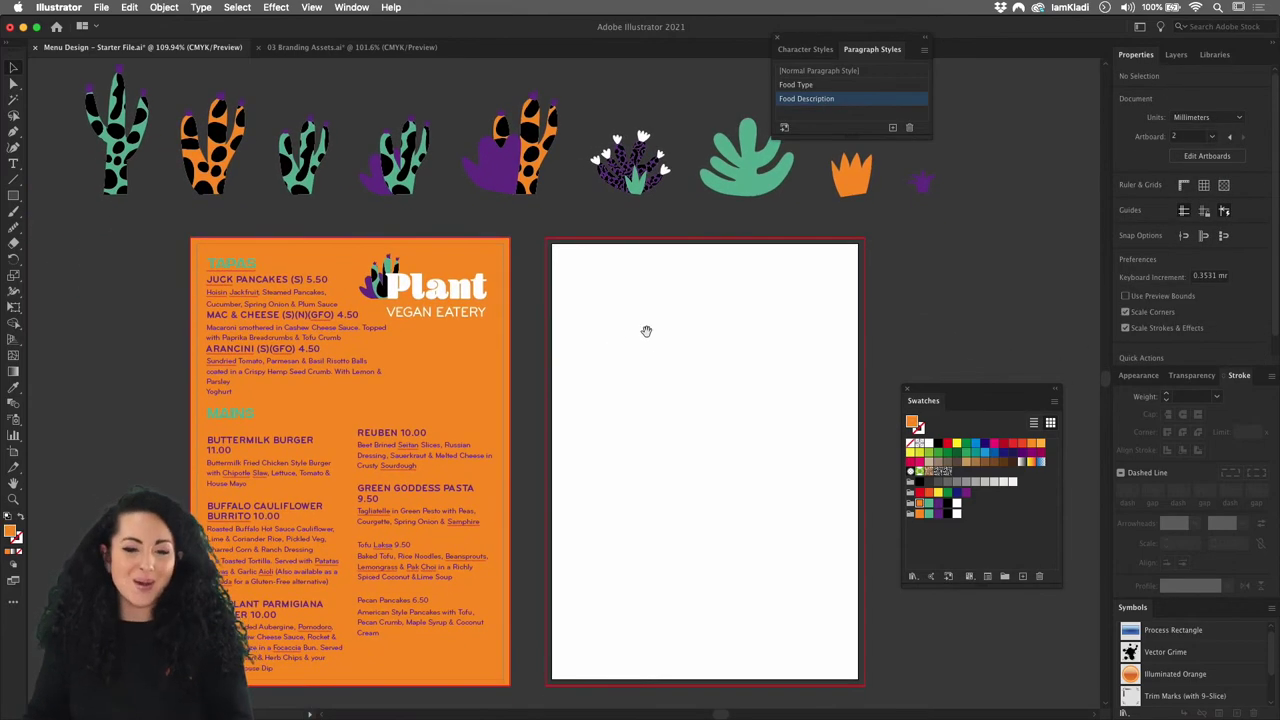
Copy the white P cactus logo from 03 Branding Assets.ai and paste it near the middle of the menu's blank second page.
scroll(643, 345, up, 3)
scroll(643, 345, right, 3)
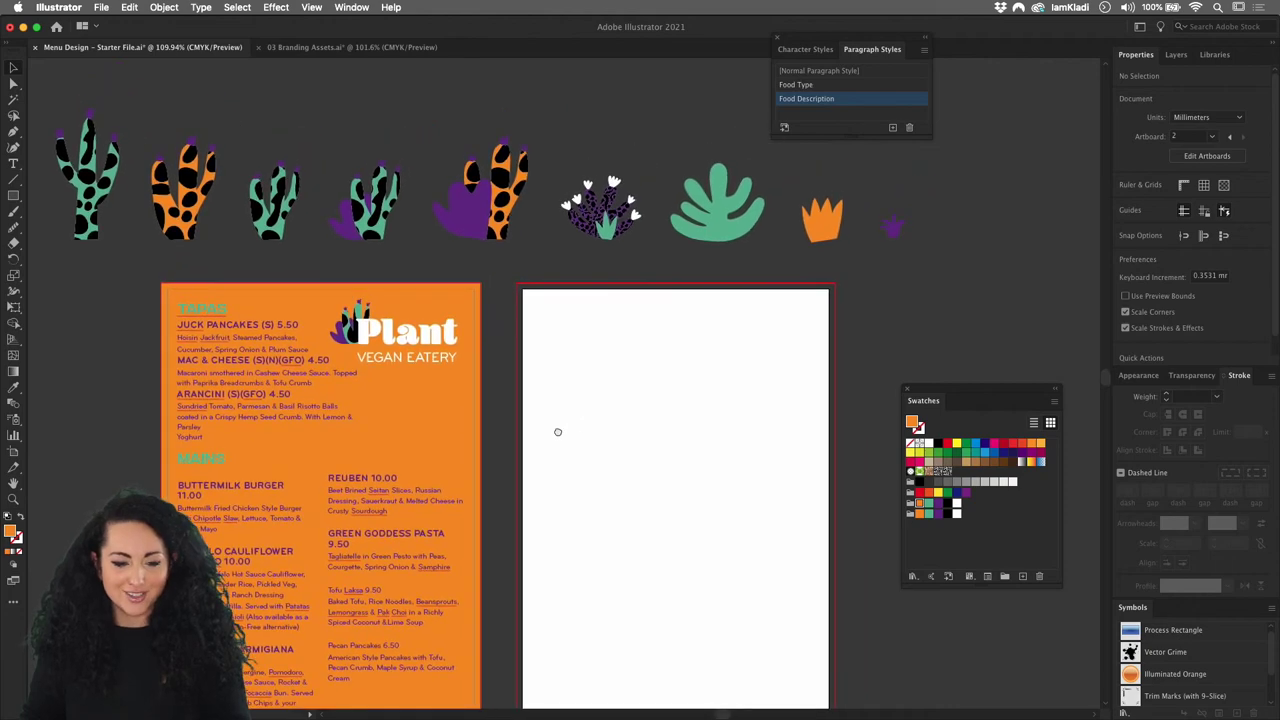
click(360, 47)
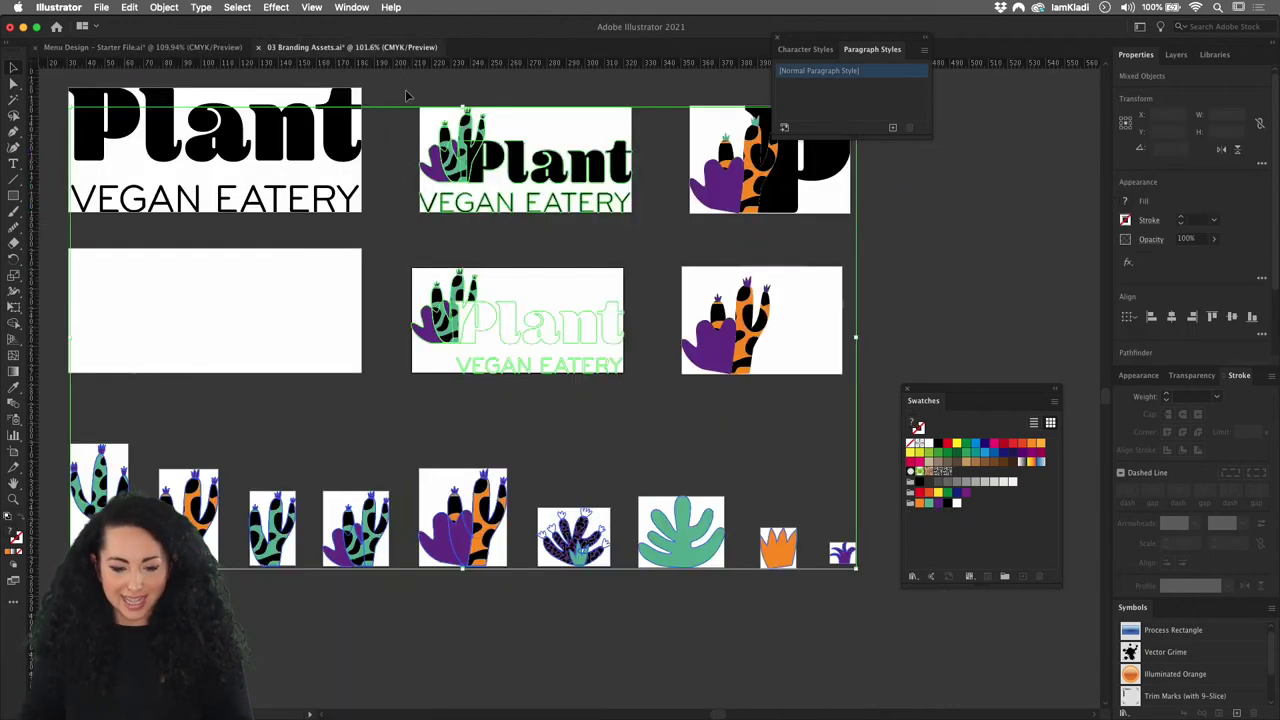
scroll(617, 525, up, 5)
scroll(617, 525, right, 2)
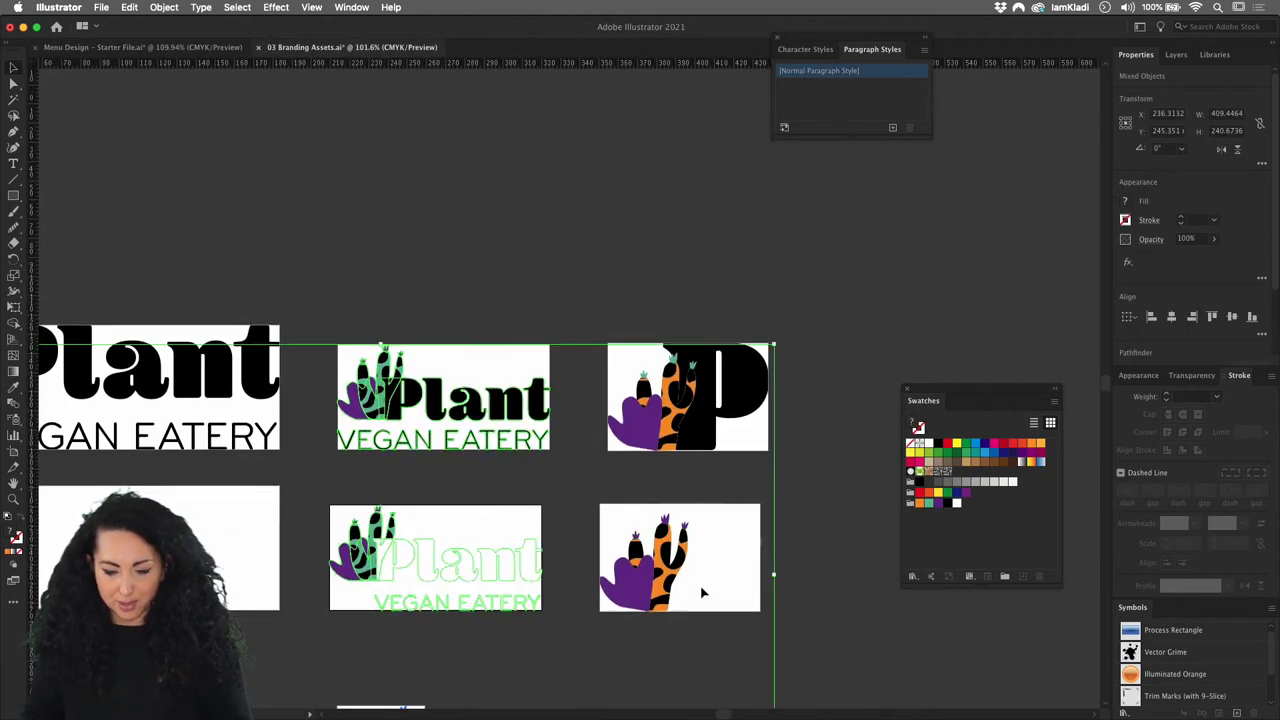
drag(613, 497, 704, 592)
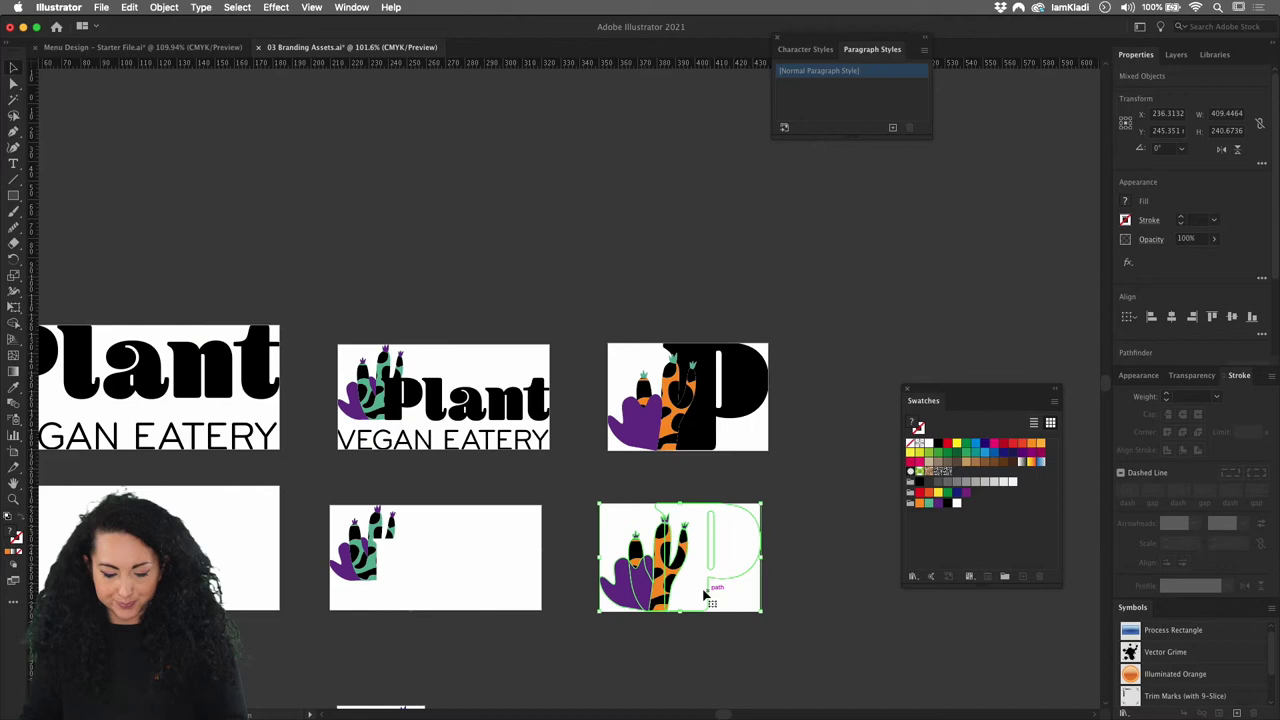
click(170, 47)
scroll(499, 372, down, 5)
scroll(499, 372, right, 3)
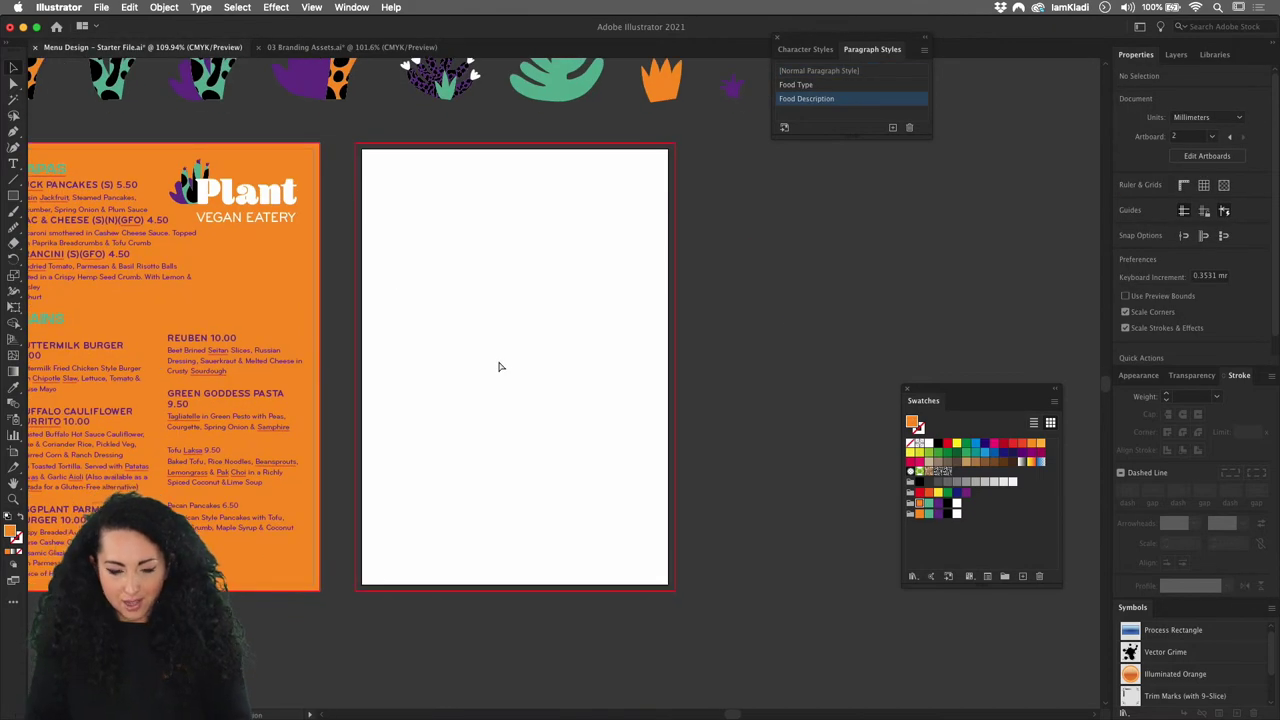
key(cmd+v)
drag(584, 377, 497, 353)
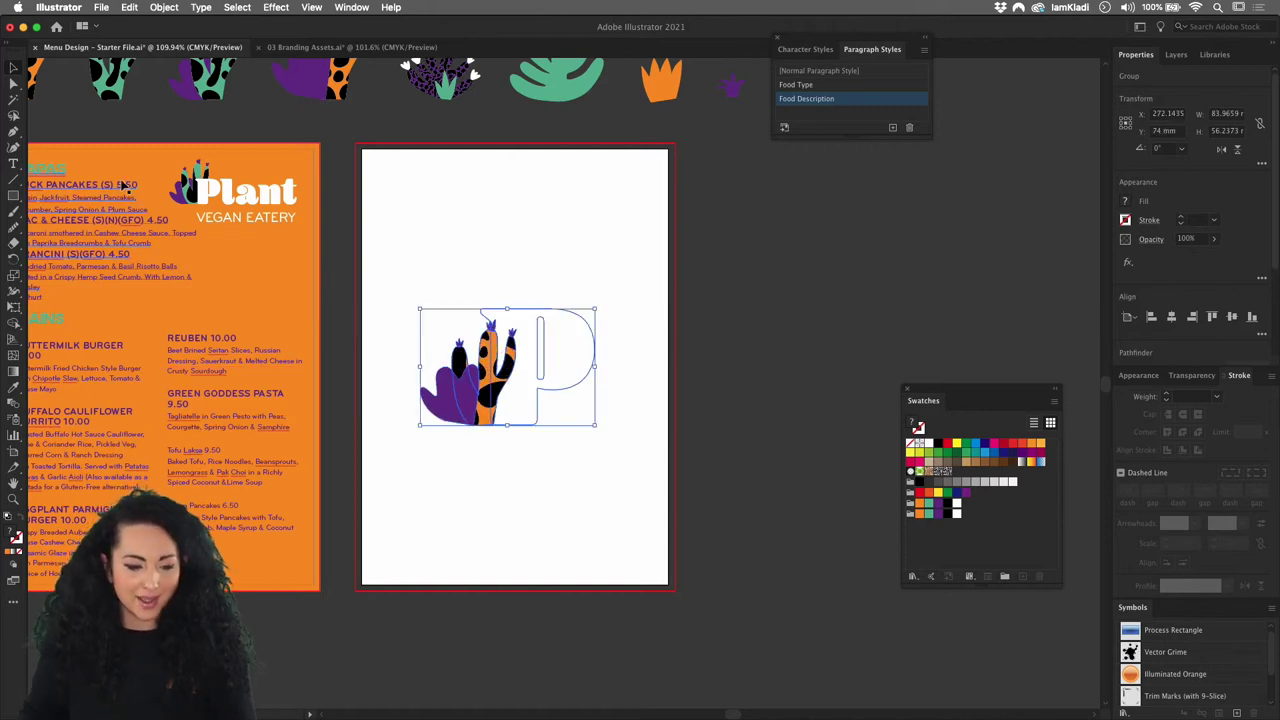
Draw a 154 × 216 mm rectangle over the second page's full bleed area, fill it with brand green, and send it behind the P logo.
click(14, 197)
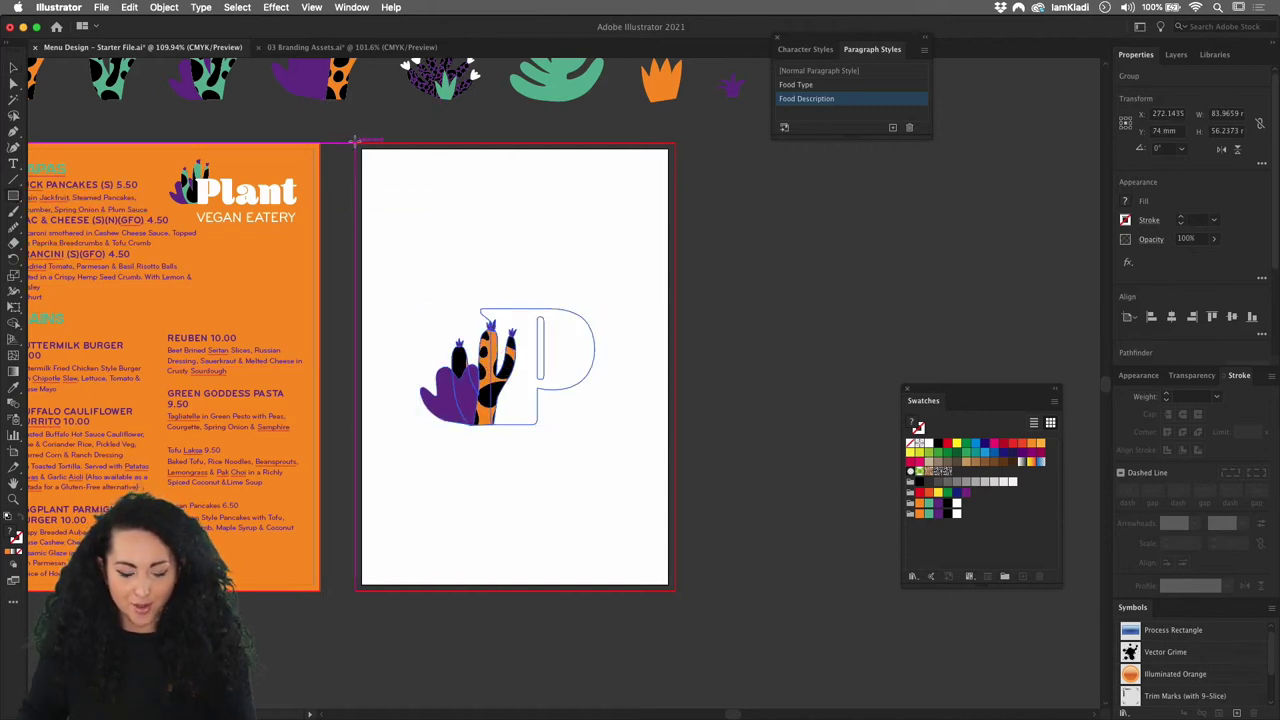
mouse_move(354, 141)
mouse_down()
mouse_move(537, 309)
mouse_move(620, 537)
mouse_move(676, 590)
mouse_up()
click(926, 514)
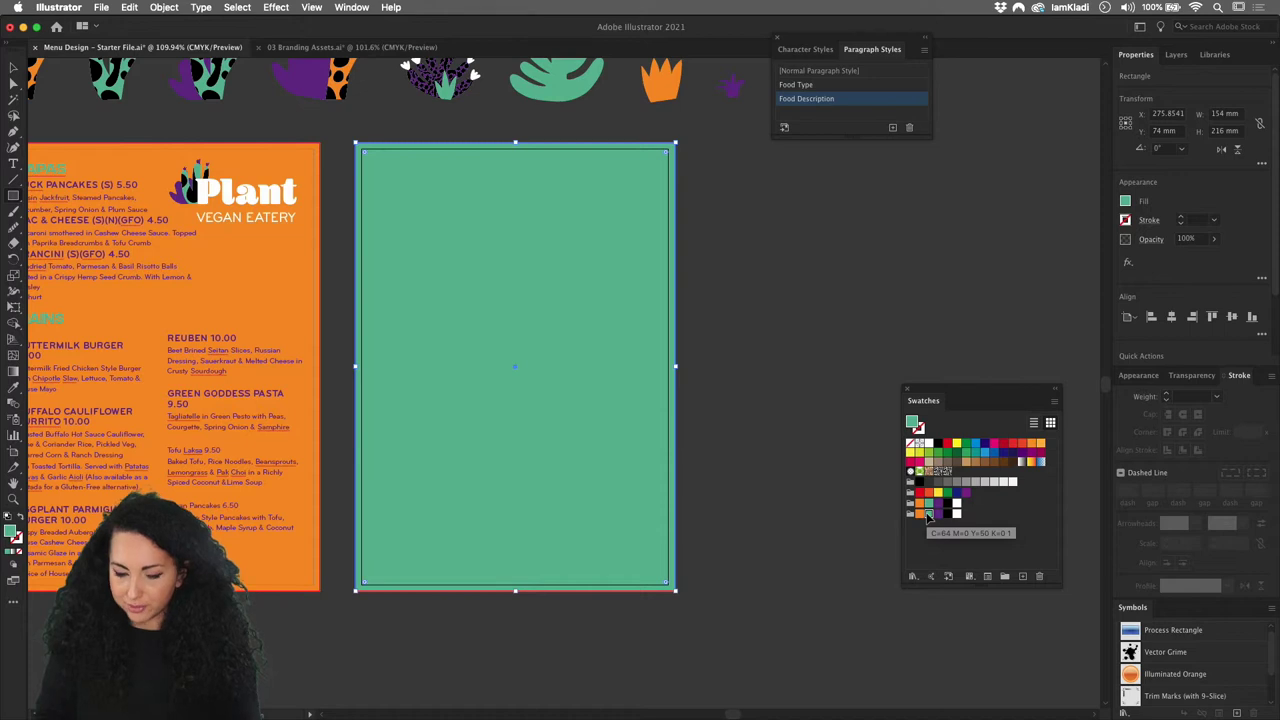
key(super+v)
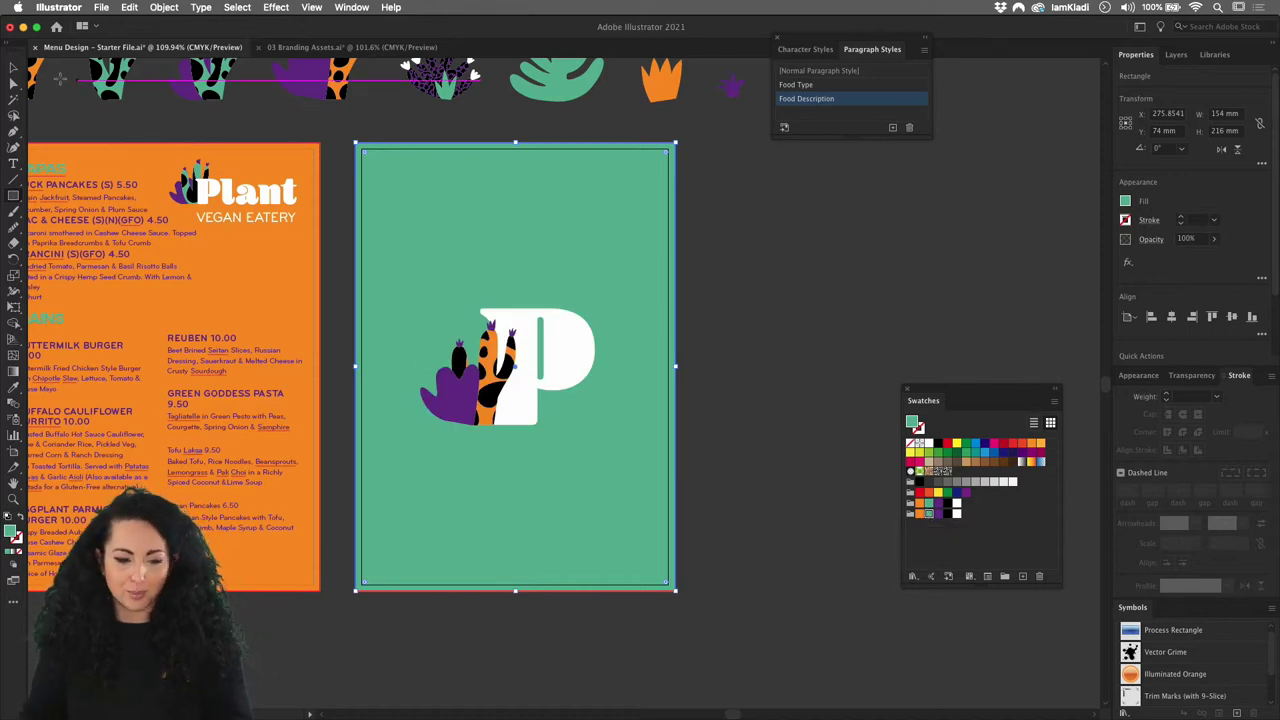
key(super+shift+a)
Export only the Menu Front artboard as a 1x PNG into the Plant Eatery folder with the file prefix MEnu.
drag(327, 221, 455, 201)
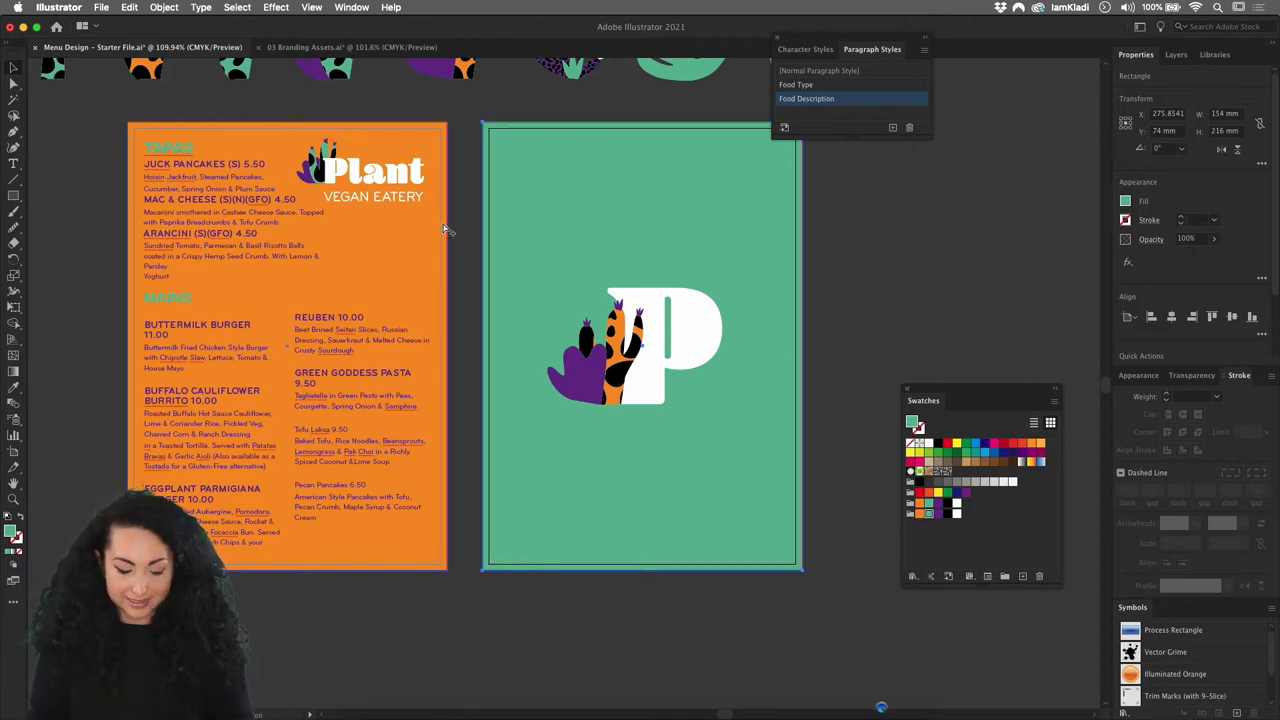
key(alt+super+e)
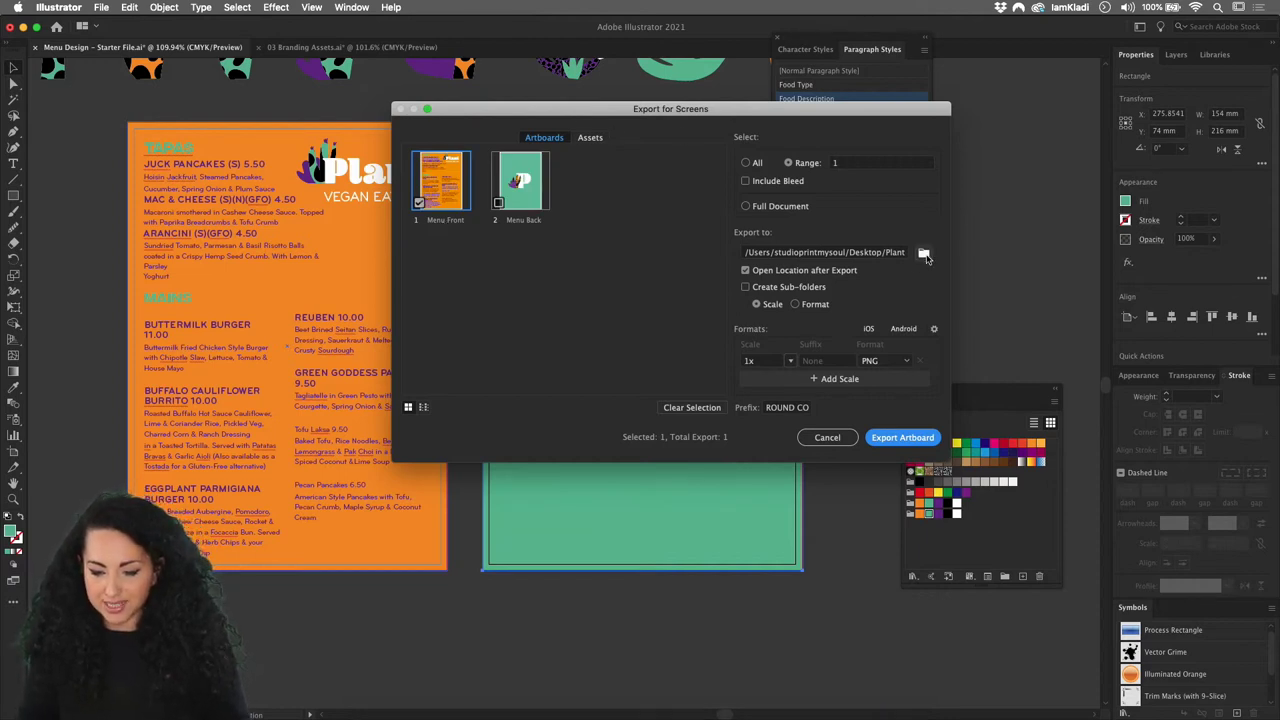
click(926, 256)
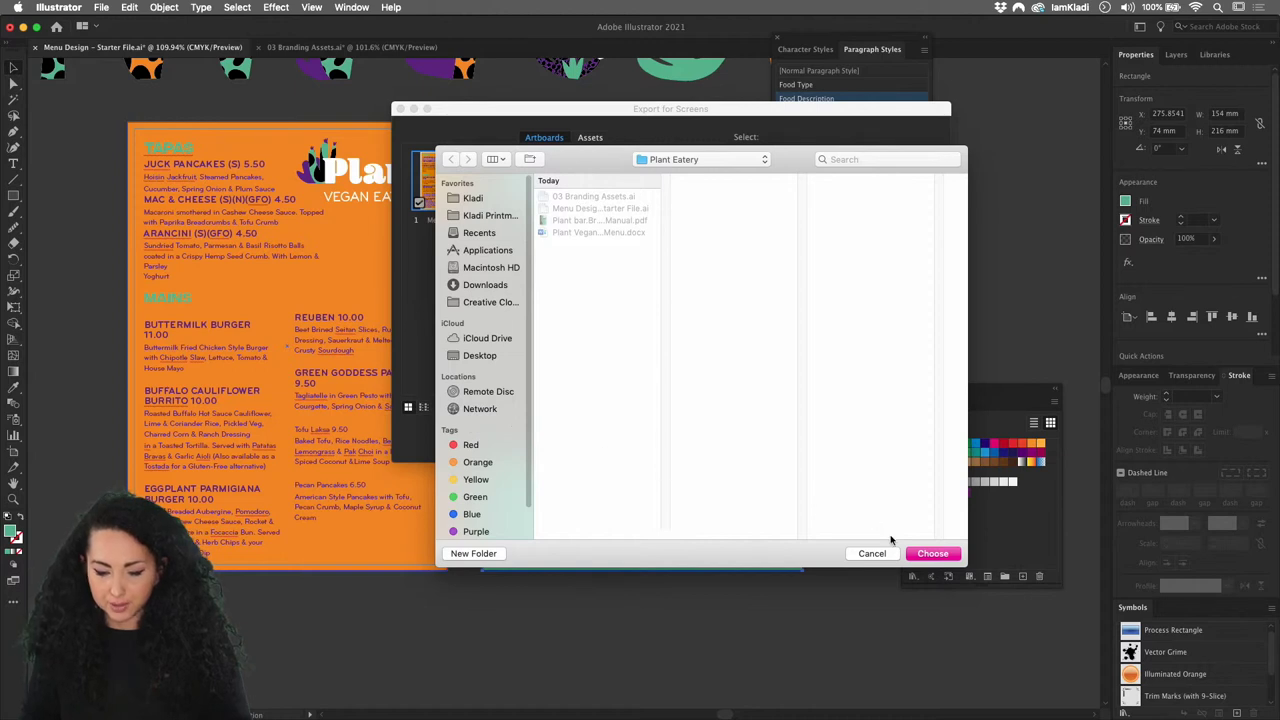
click(933, 554)
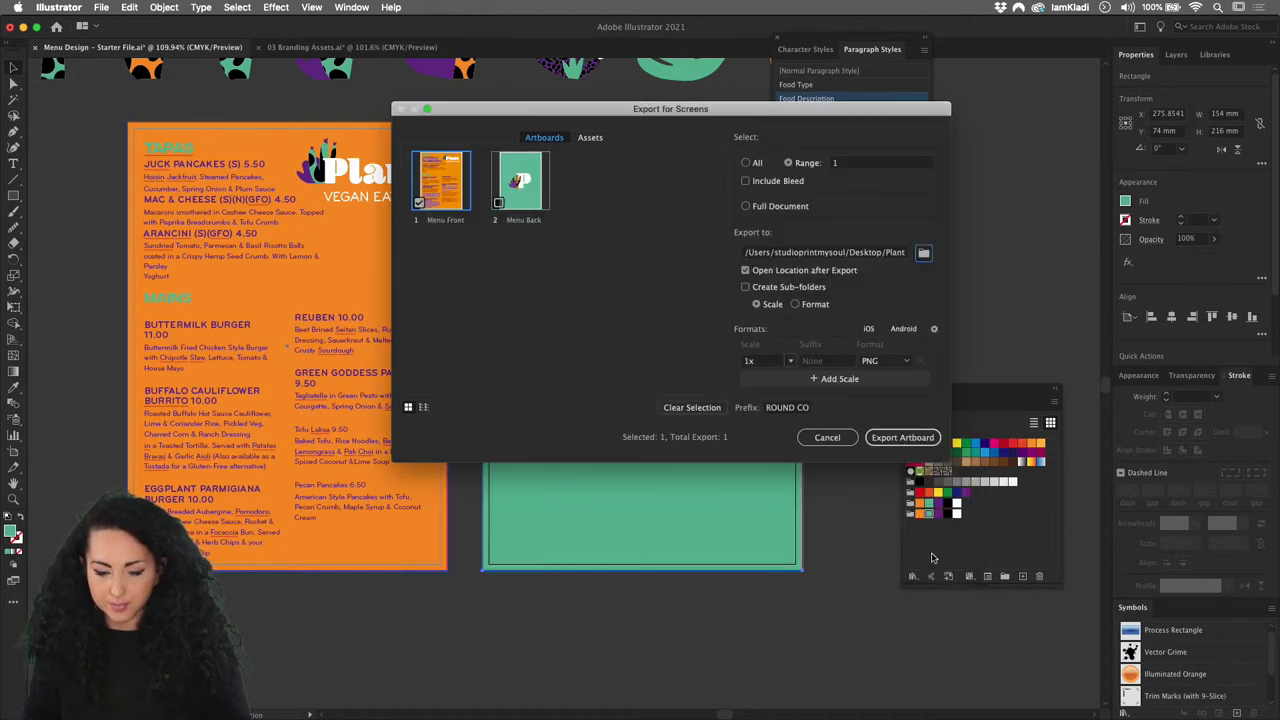
click(787, 408)
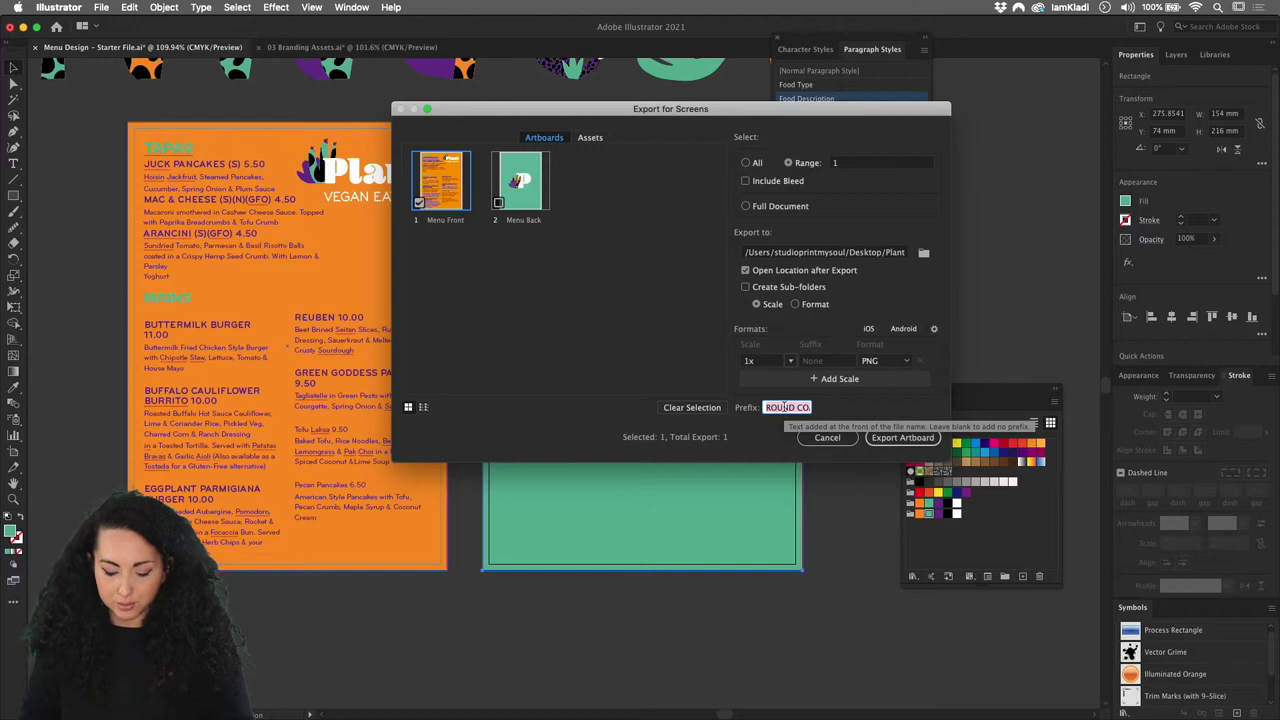
text(MEnu)
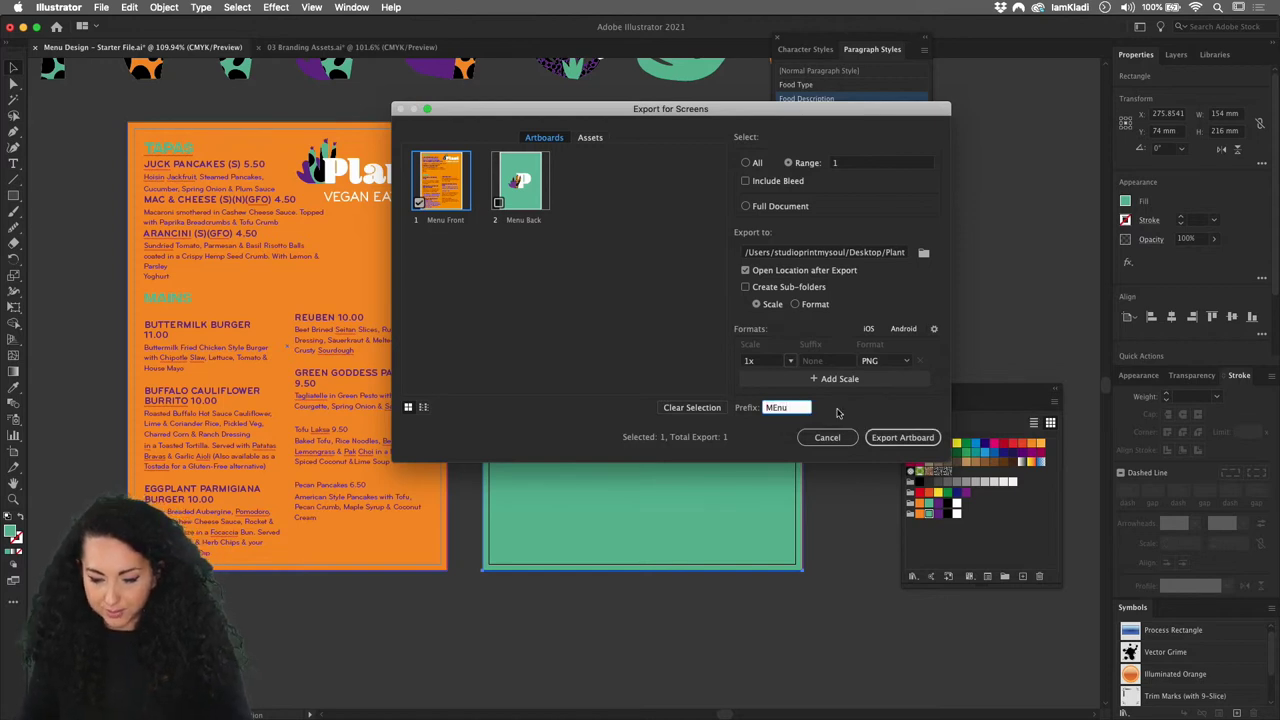
click(884, 438)
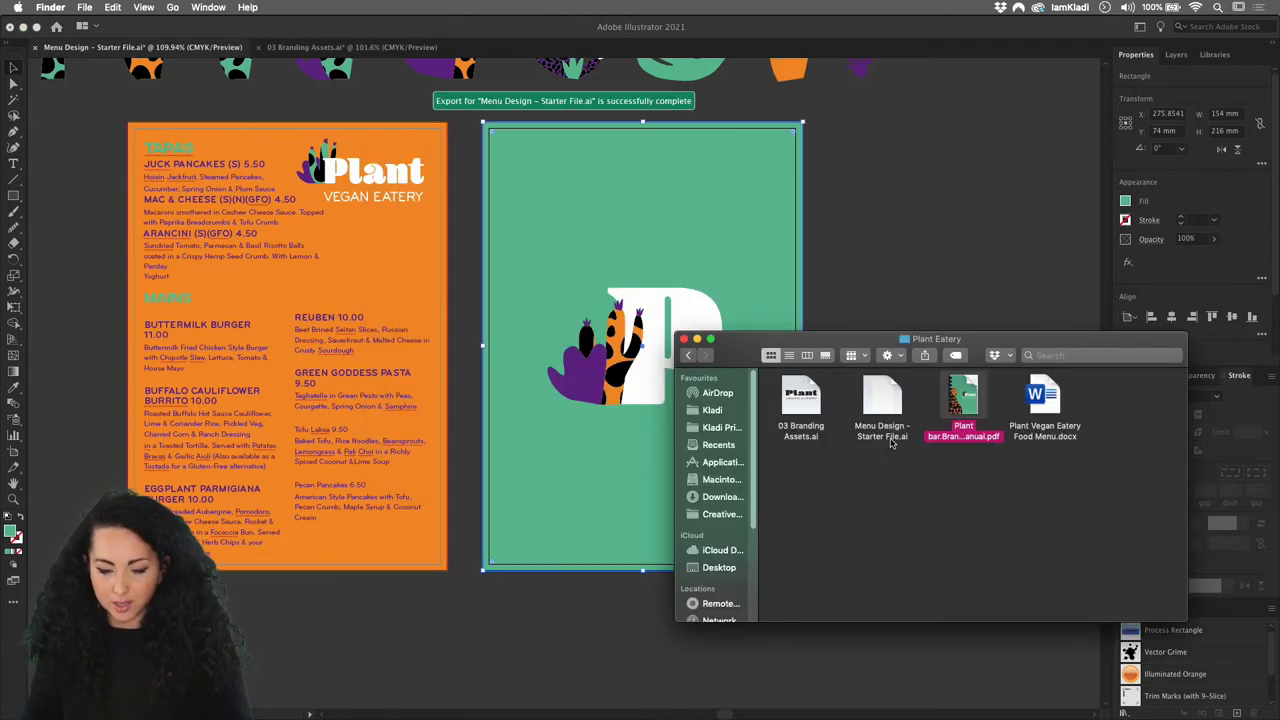
drag(994, 350, 785, 327)
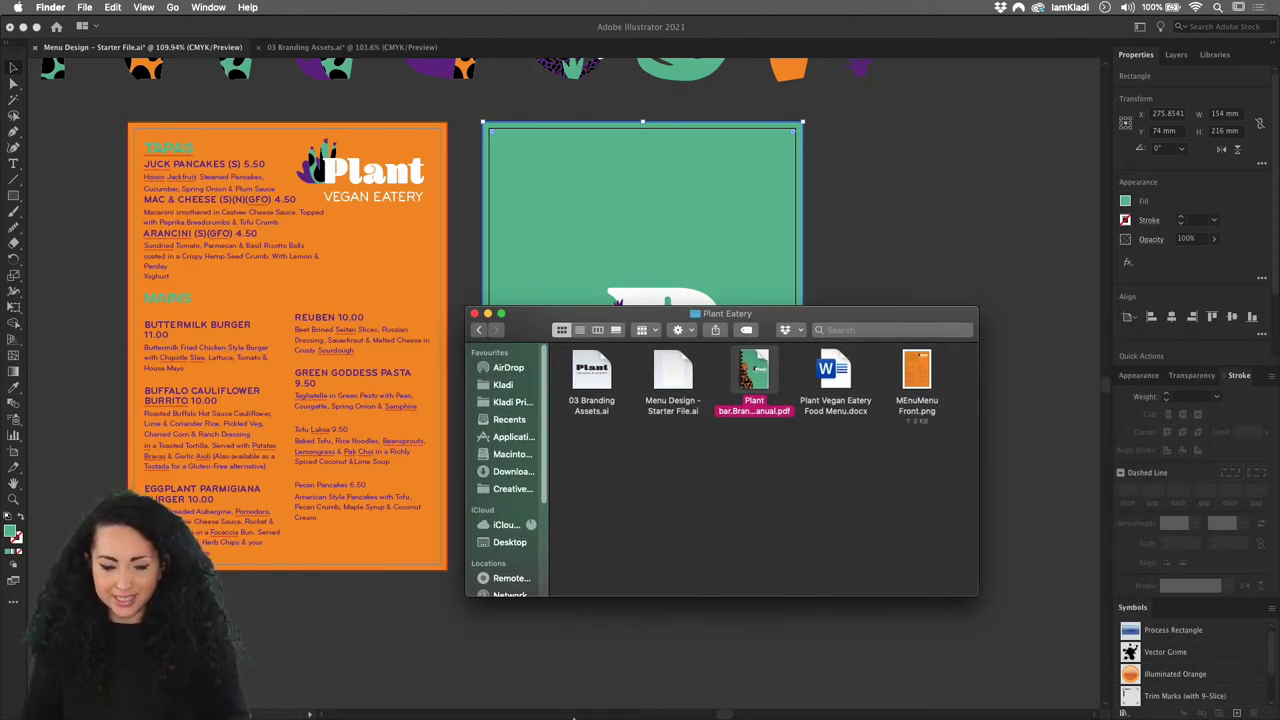
Switch to Chrome and review the Behance Illustrator Creative Challenge page, including how the challenge works.
mouse_move(643, 712)
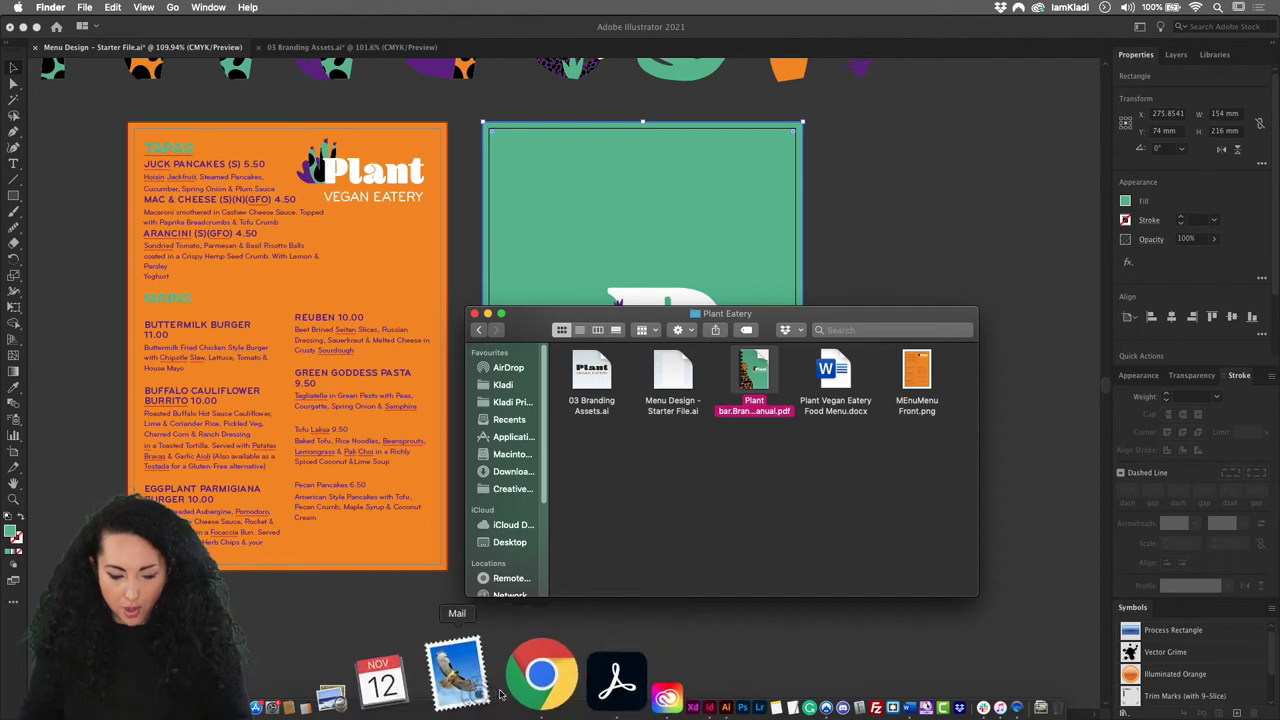
click(508, 677)
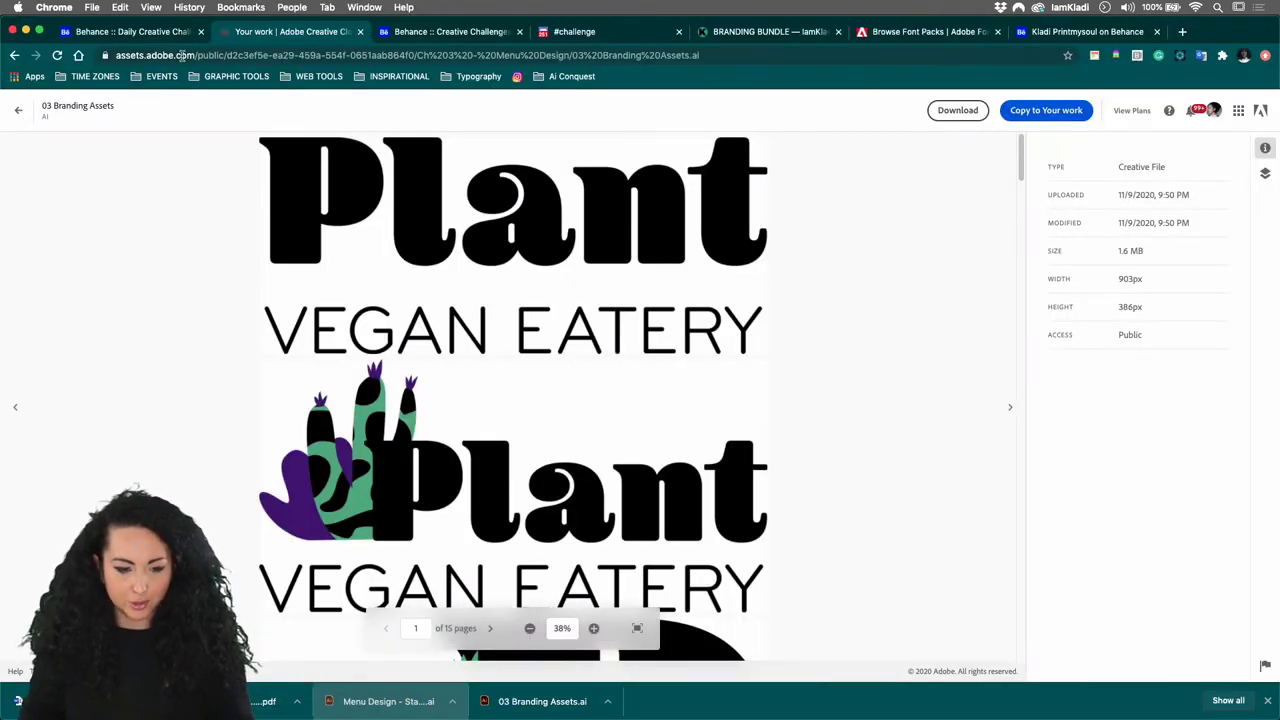
click(132, 36)
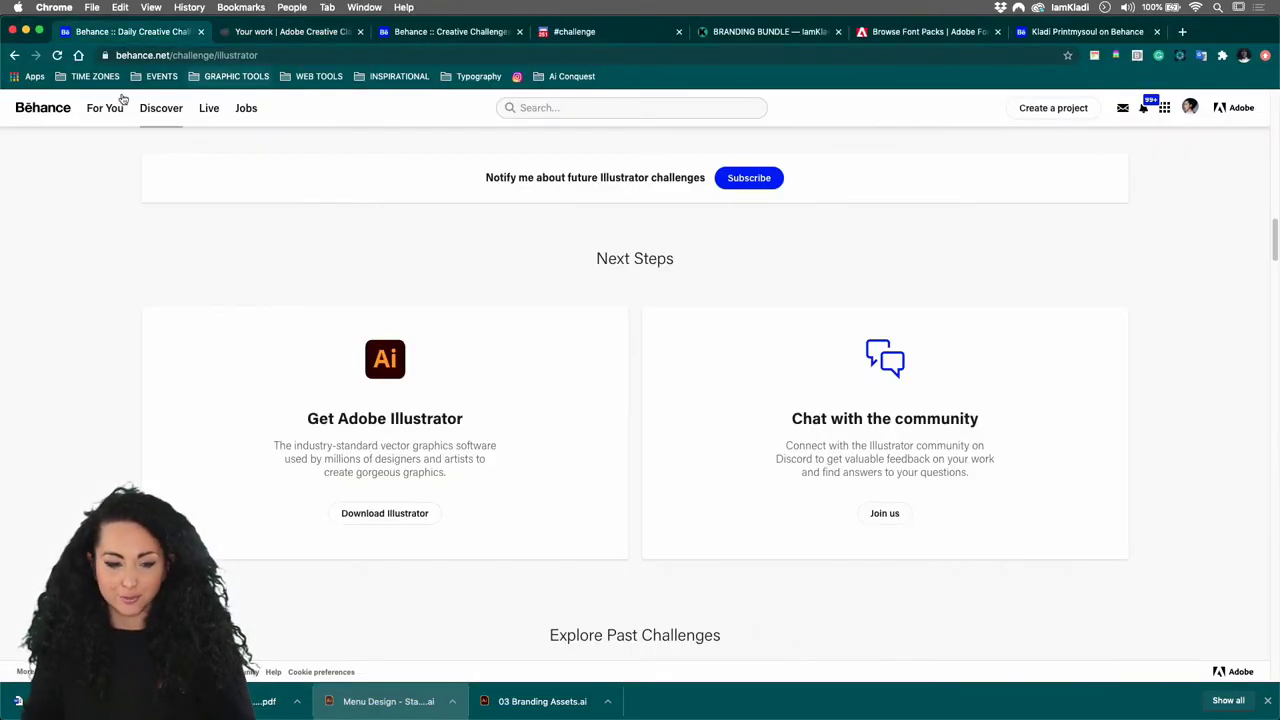
right_click(14, 55)
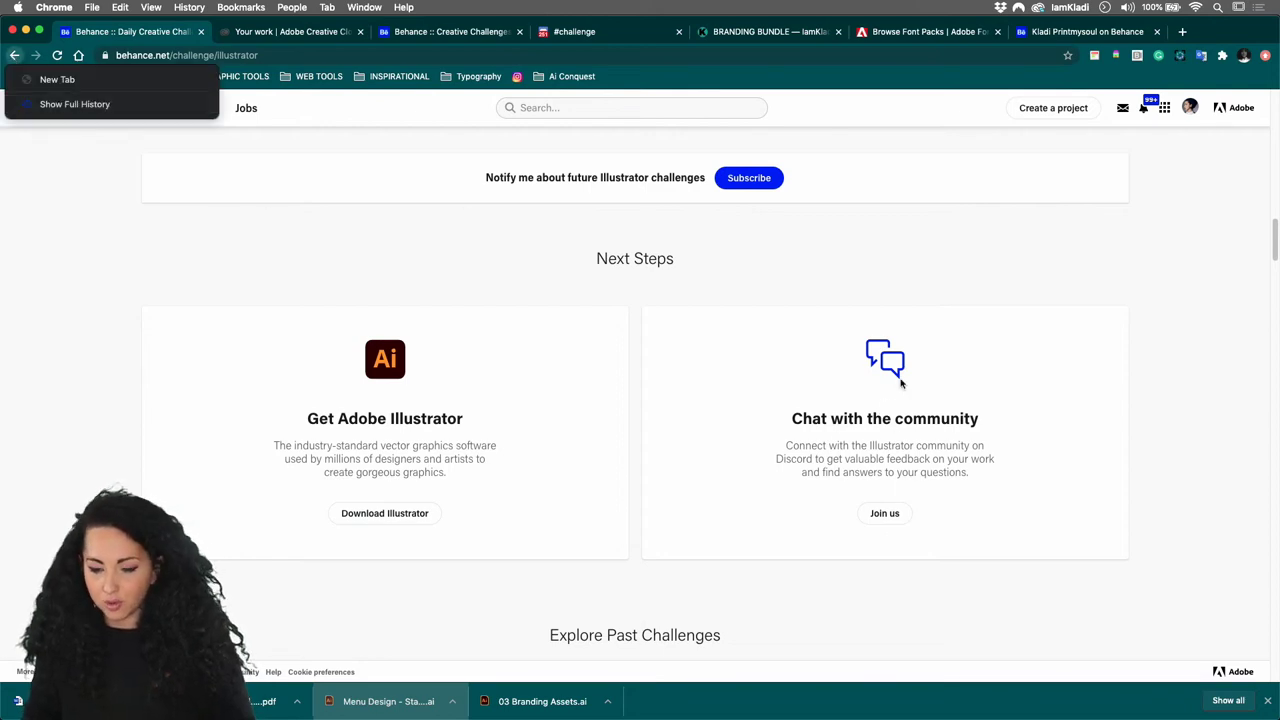
click(971, 354)
scroll(975, 350, down, 10)
scroll(966, 357, up, 10)
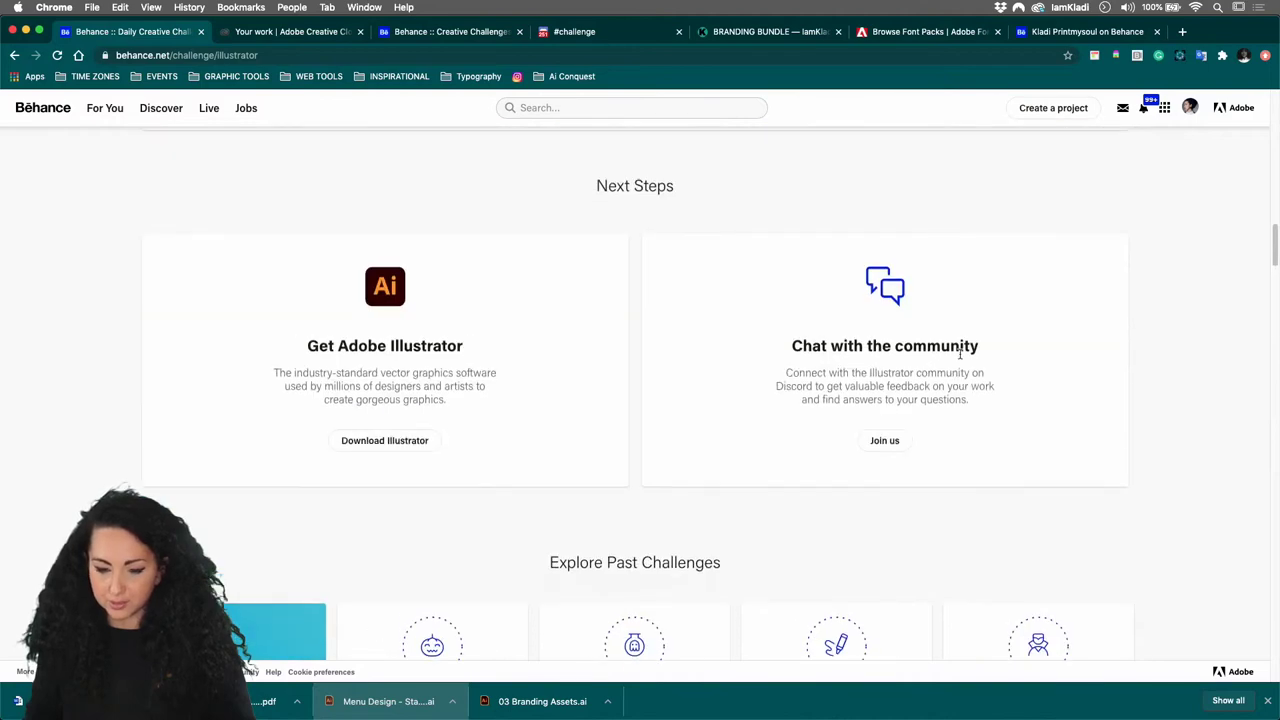
scroll(960, 352, up, 10)
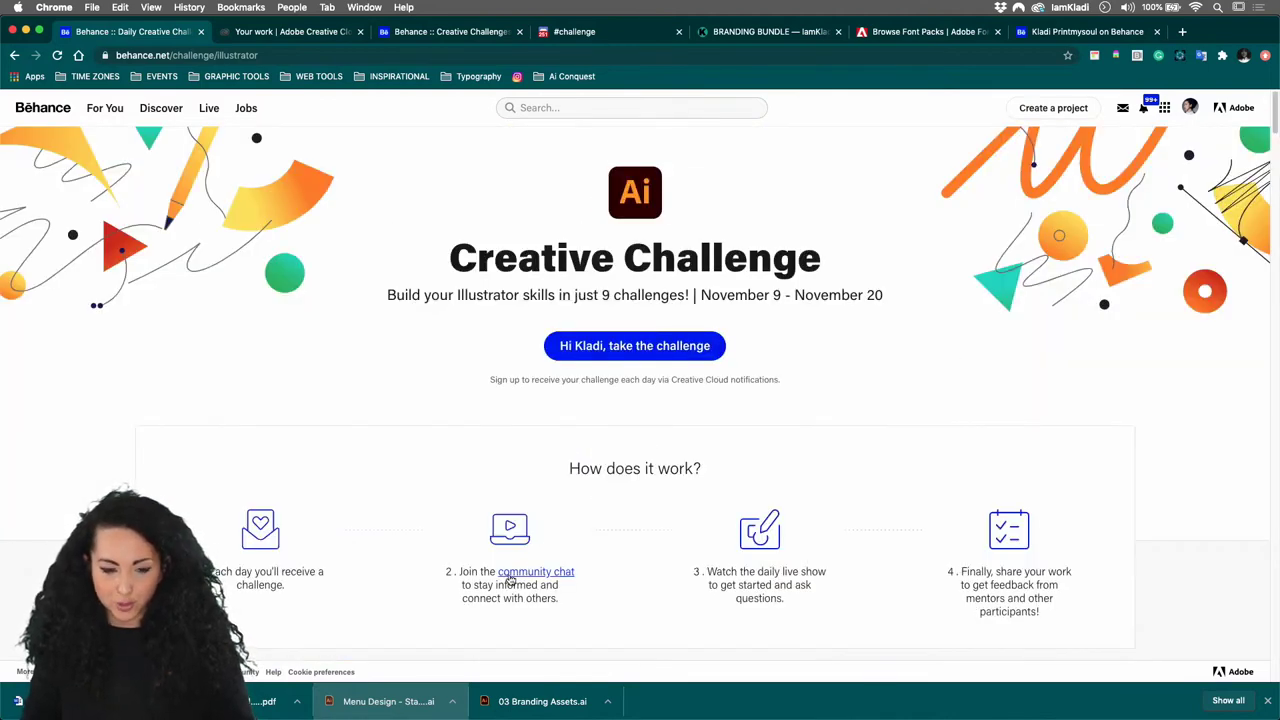
Upload MEnuMenu Front.png from the Plant Eatery folder to the Discord #challenge channel with the comment "Challenge 3".
click(585, 34)
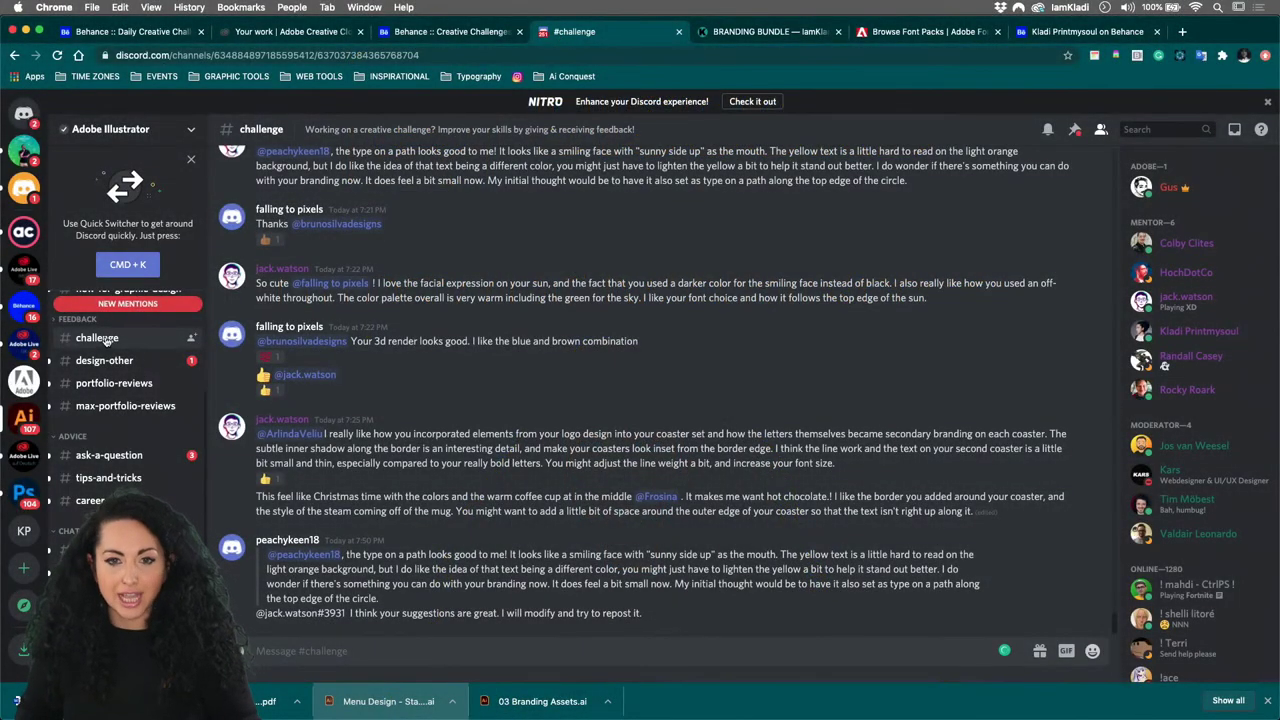
click(241, 651)
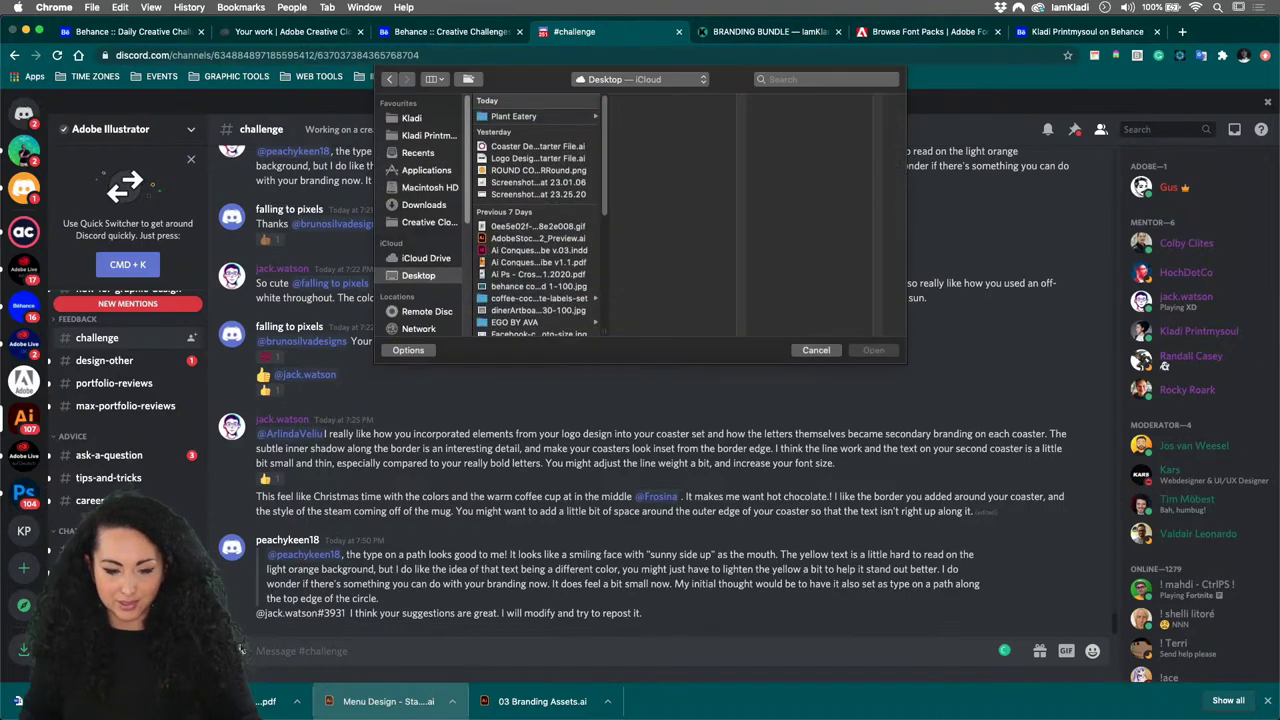
click(541, 118)
click(633, 142)
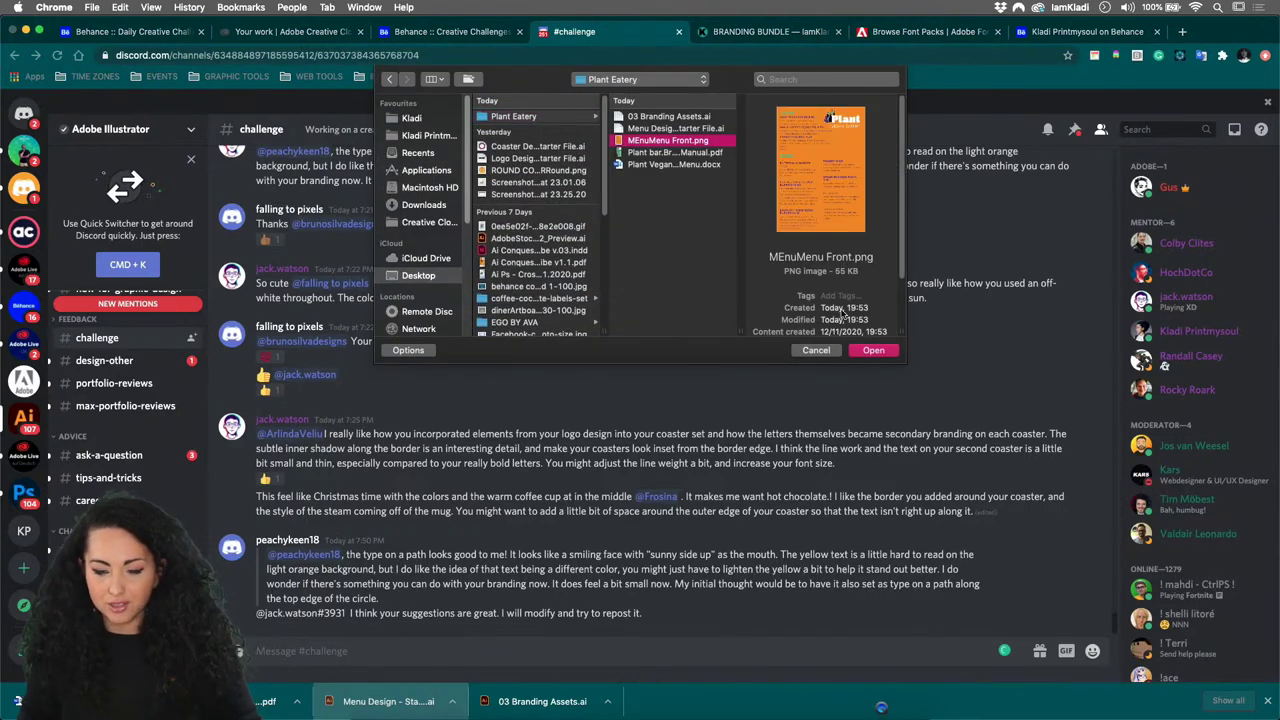
click(876, 351)
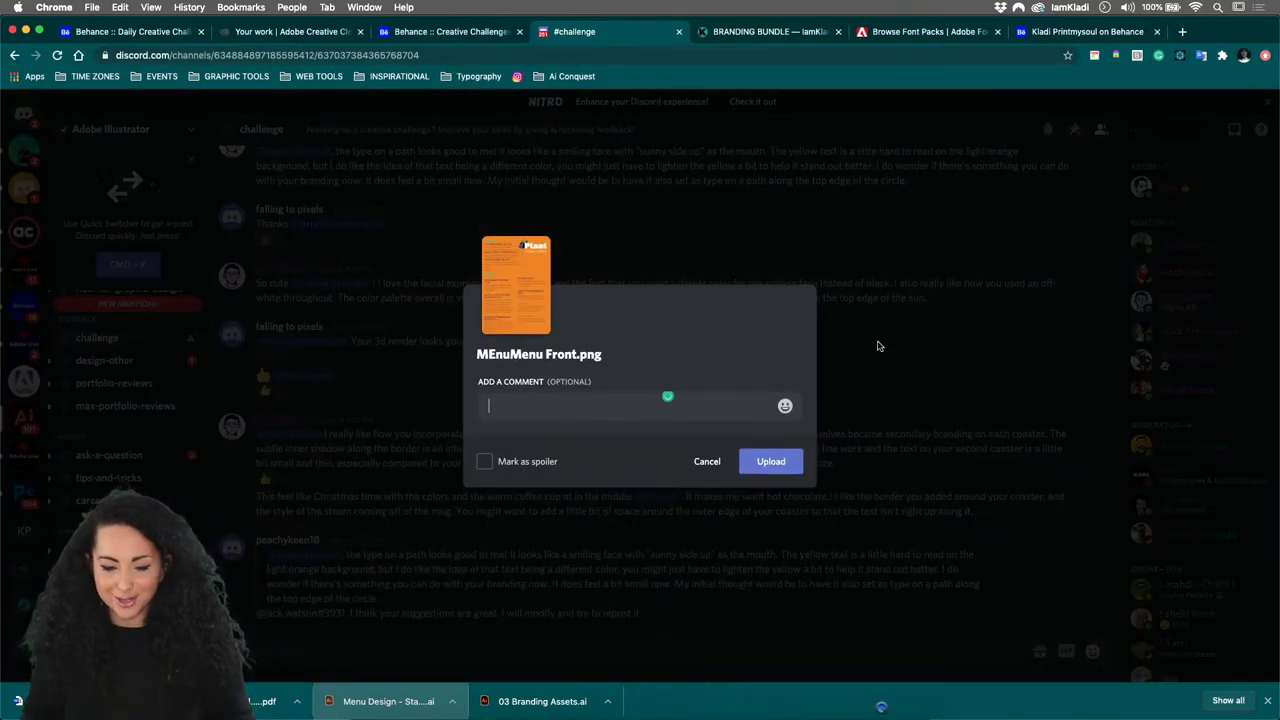
text(Challen)
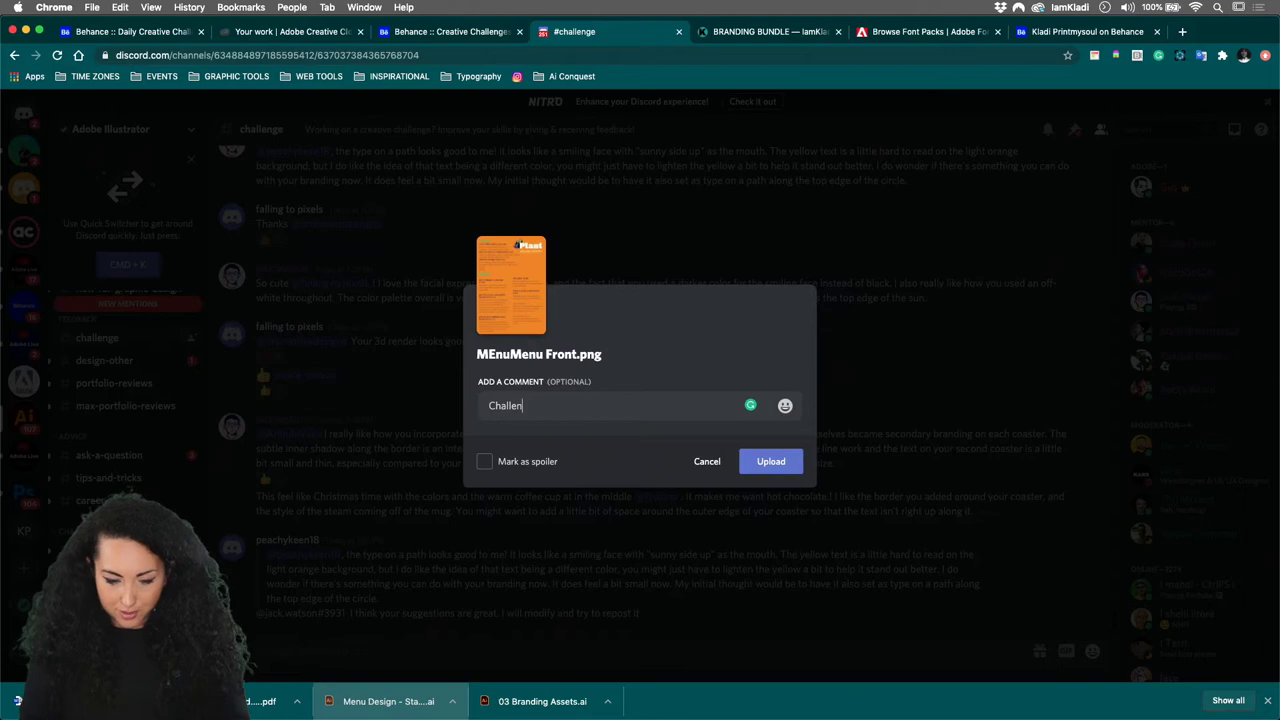
text(ege 3)
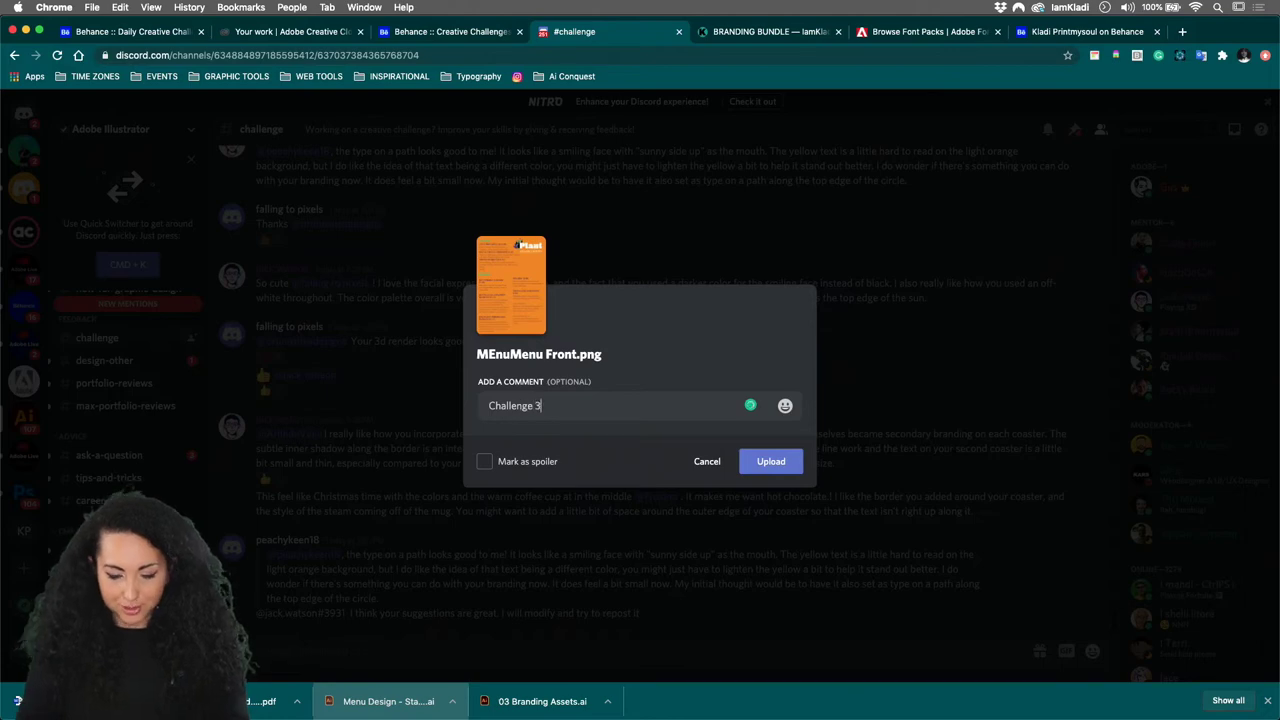
click(796, 467)
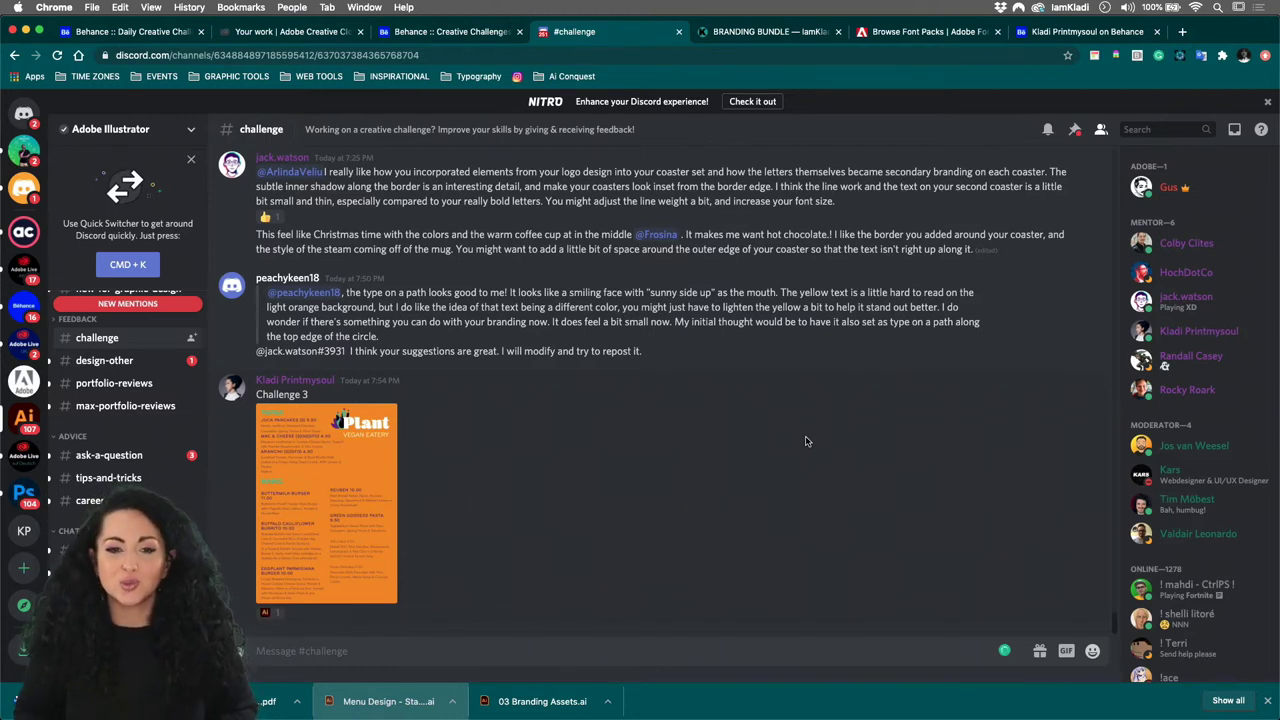
Examine the tags in the settings of the "It's Breakfast Time!" Behance project, and view the Illustrator creative challenges gallery.
click(1062, 10)
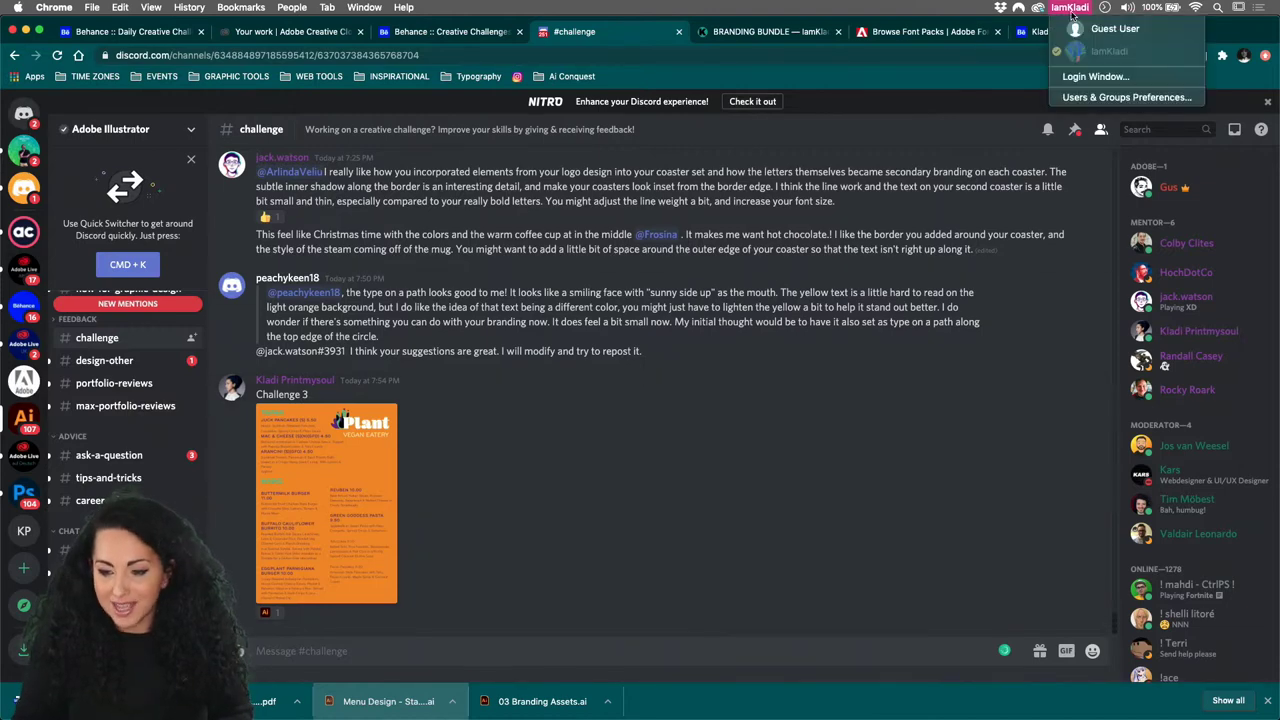
click(1060, 12)
click(1055, 31)
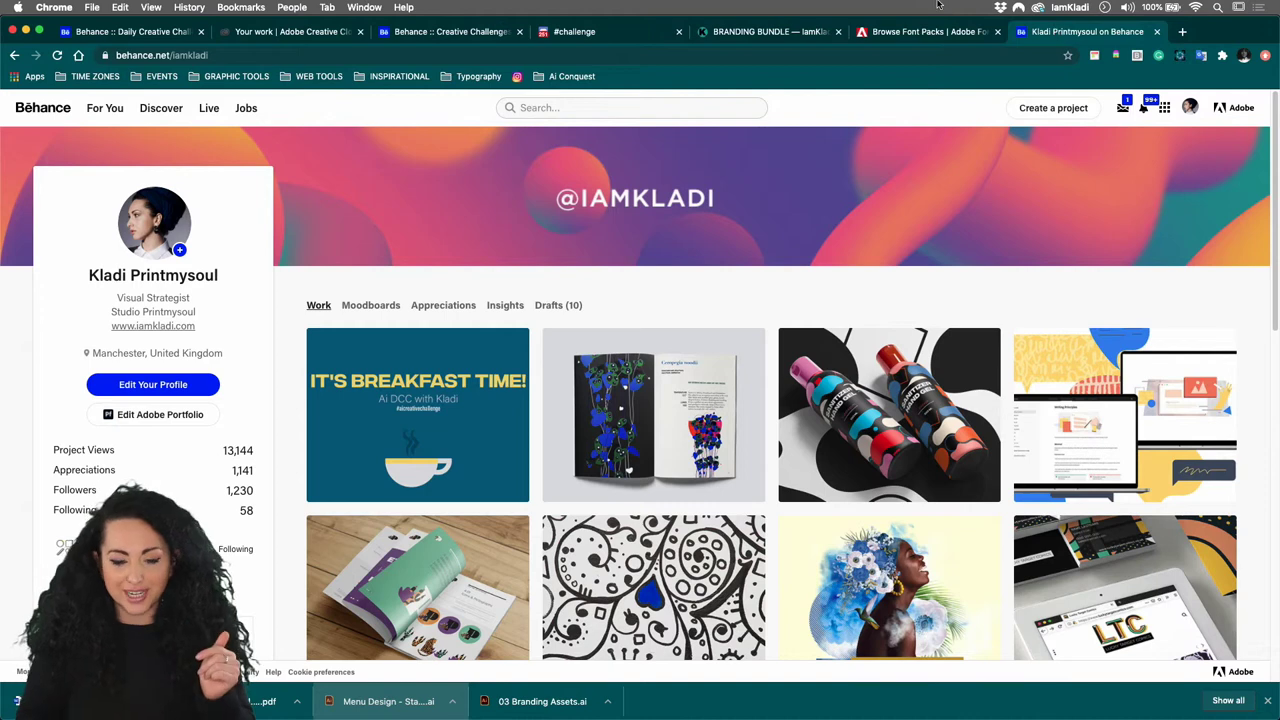
click(344, 350)
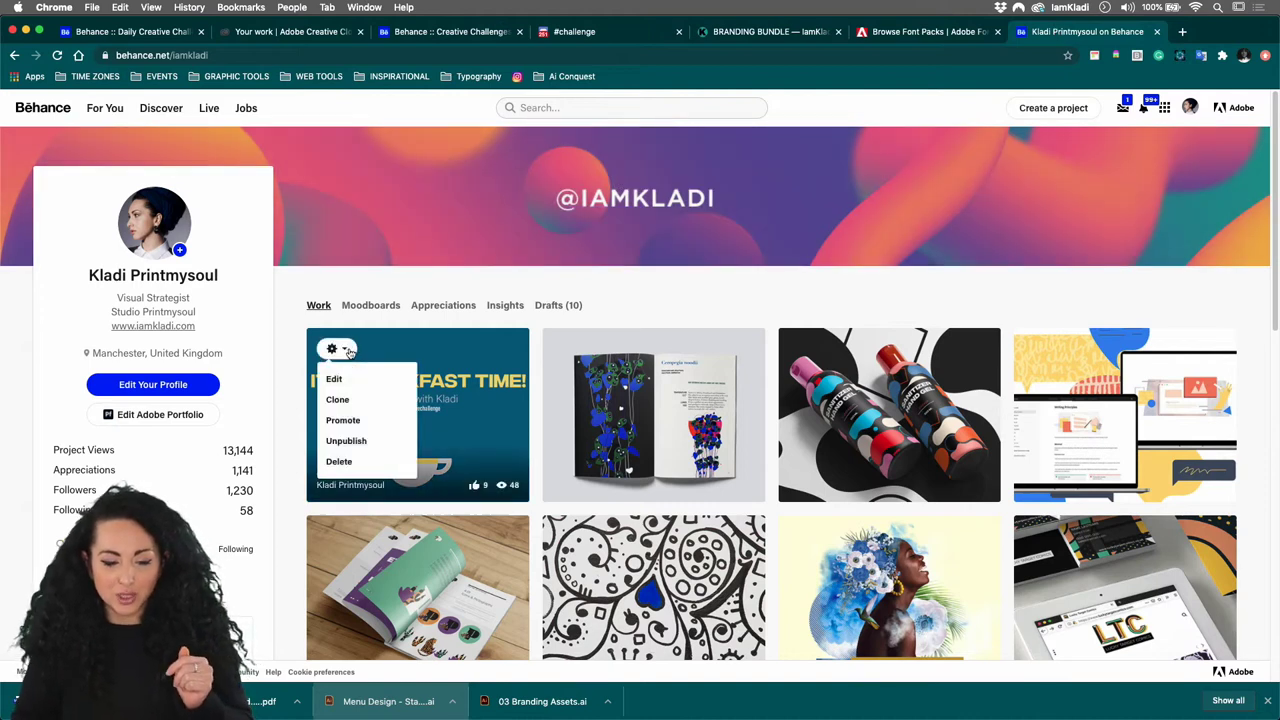
click(351, 383)
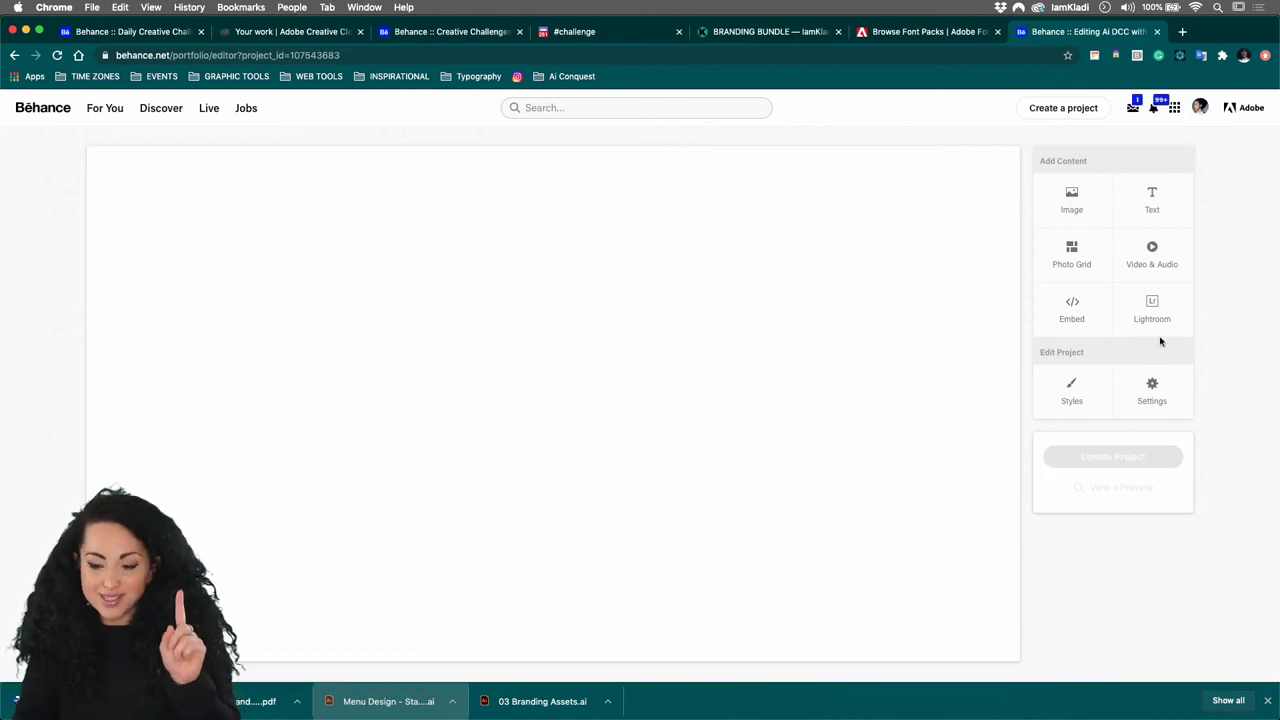
click(1153, 388)
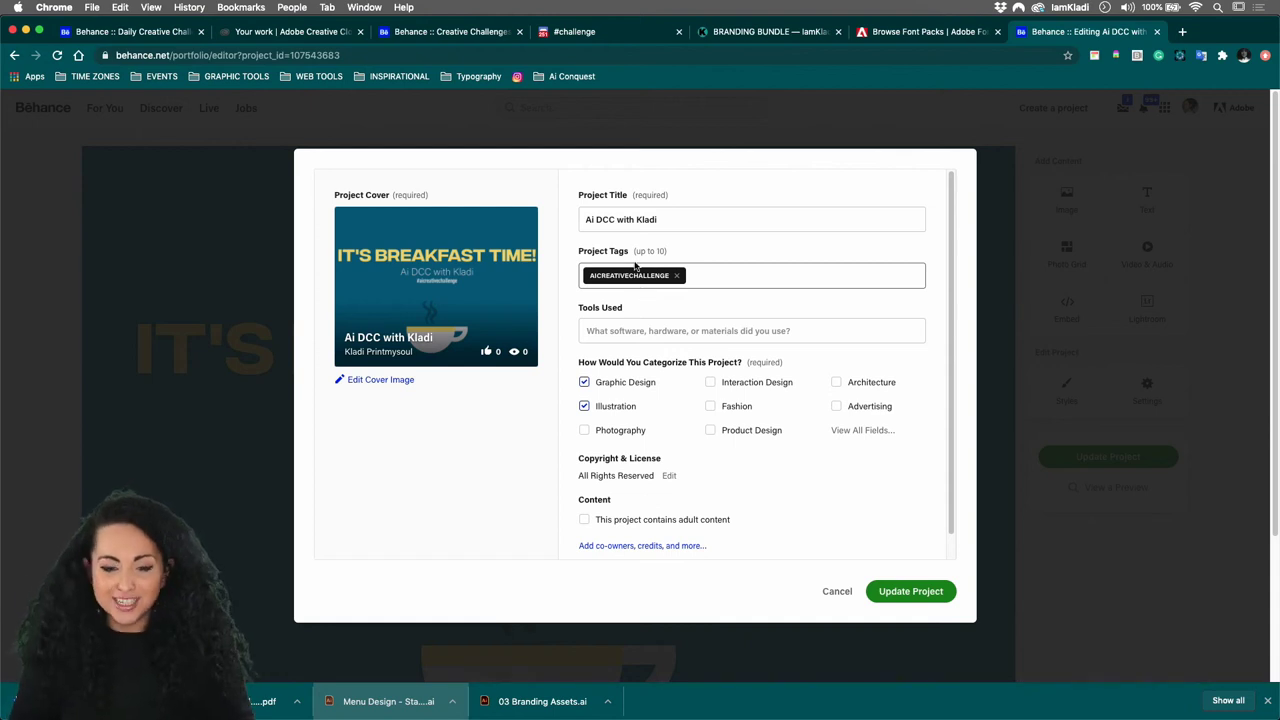
click(468, 33)
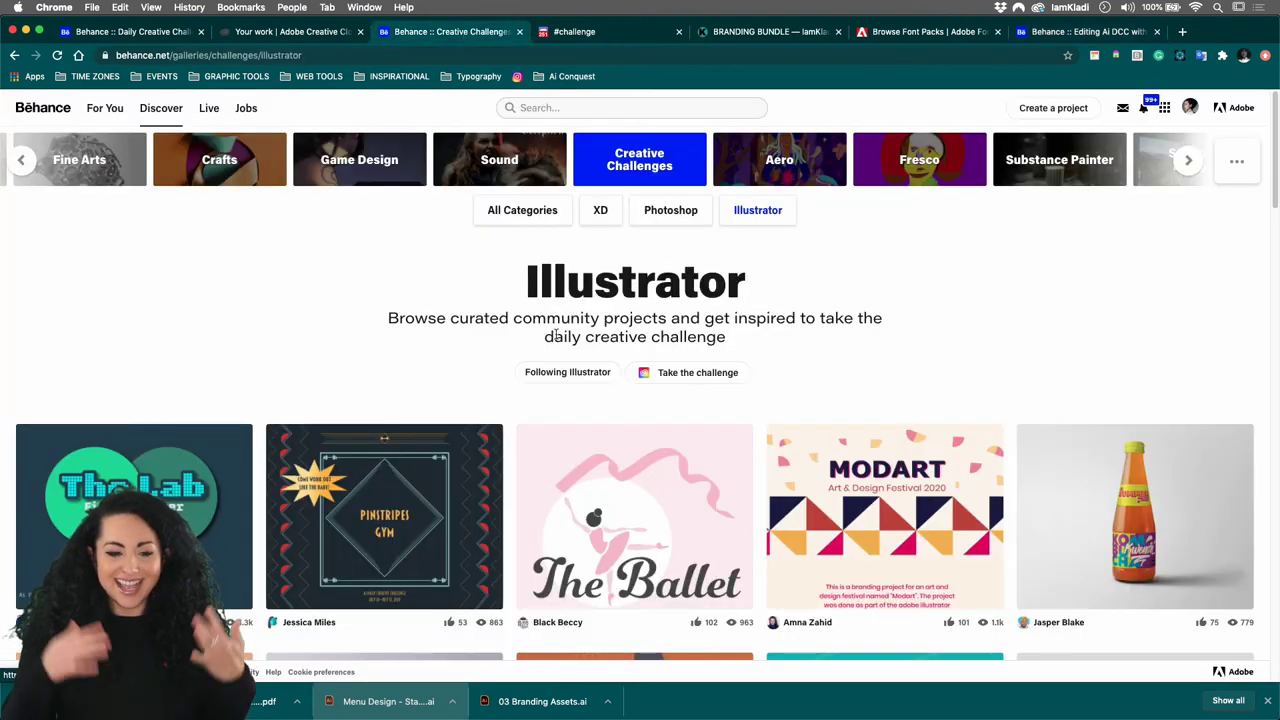